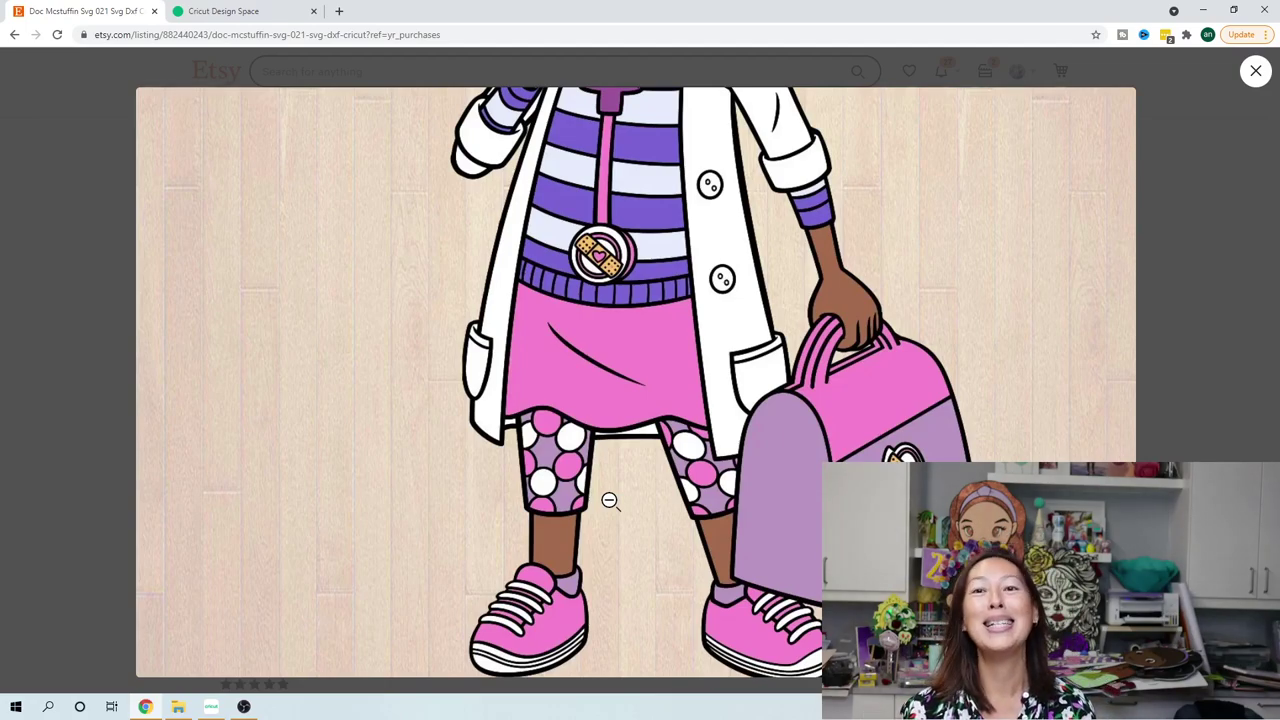
- Inspect the separated pieces of the "doc 30 inches" project up close, selecting the white sole of one shoe
{"action": "left_click", "coordinate": [491, 520]}
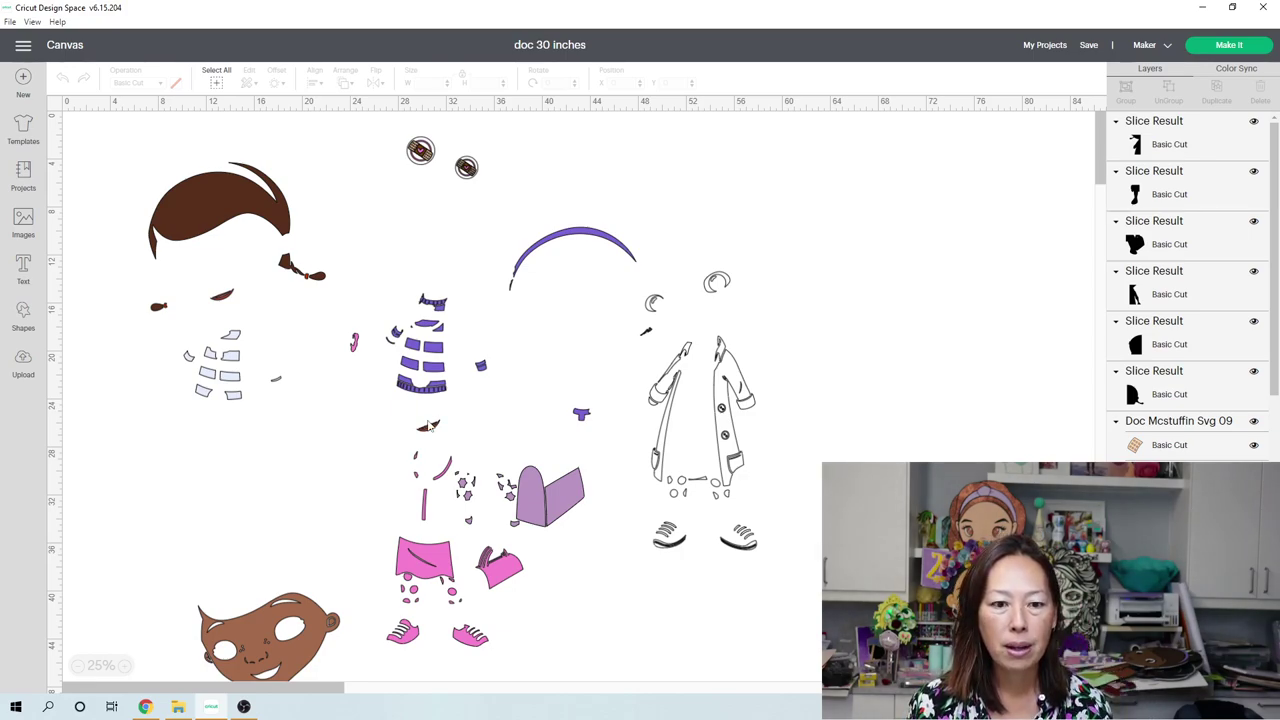
{"action": "left_click", "coordinate": [123, 666]}
{"action": "left_click", "coordinate": [123, 666]}
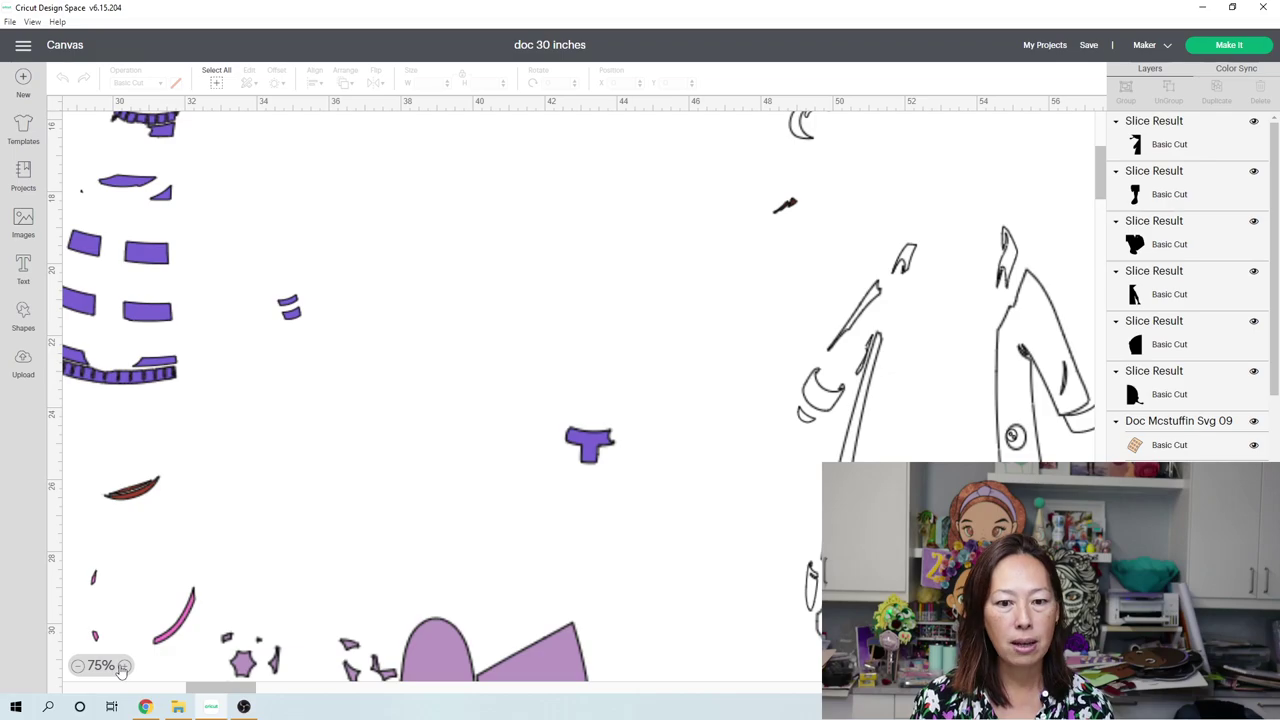
{"action": "left_click", "coordinate": [122, 666]}
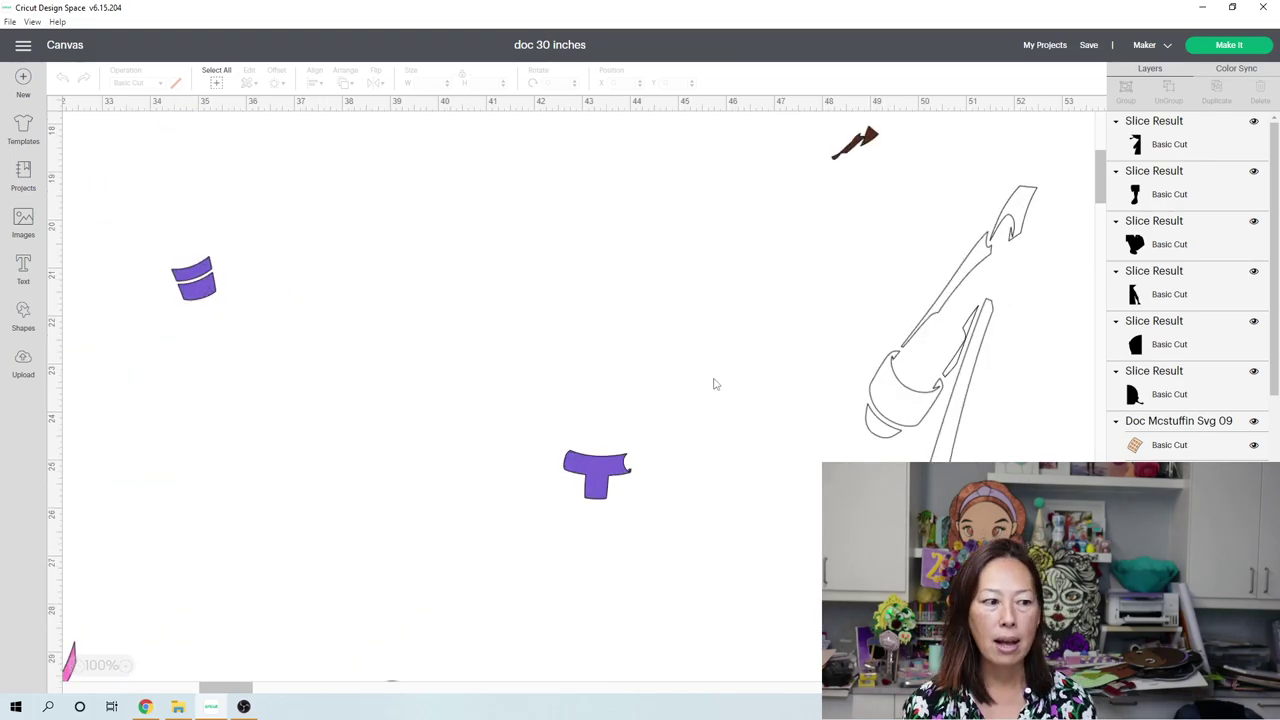
{"action": "scroll", "coordinate": [337, 420], "scroll_direction": "down", "scroll_amount": 8}
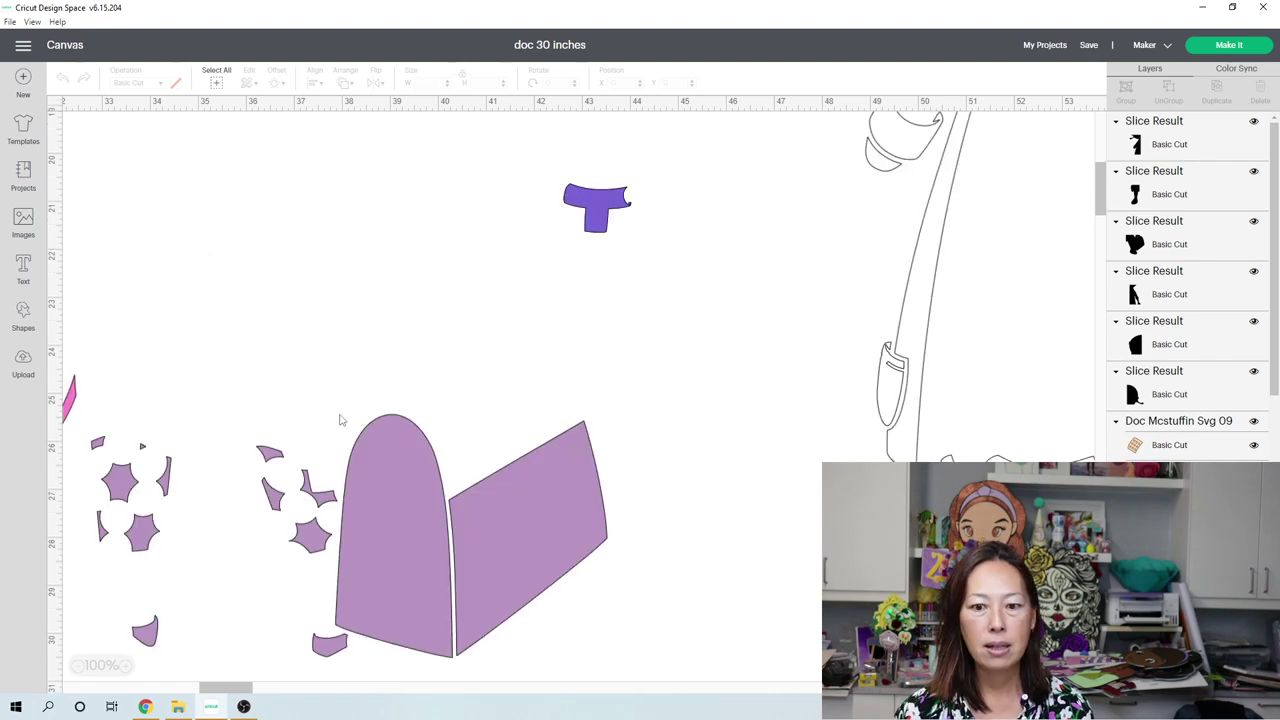
{"action": "scroll", "coordinate": [335, 420], "scroll_direction": "down", "scroll_amount": 1}
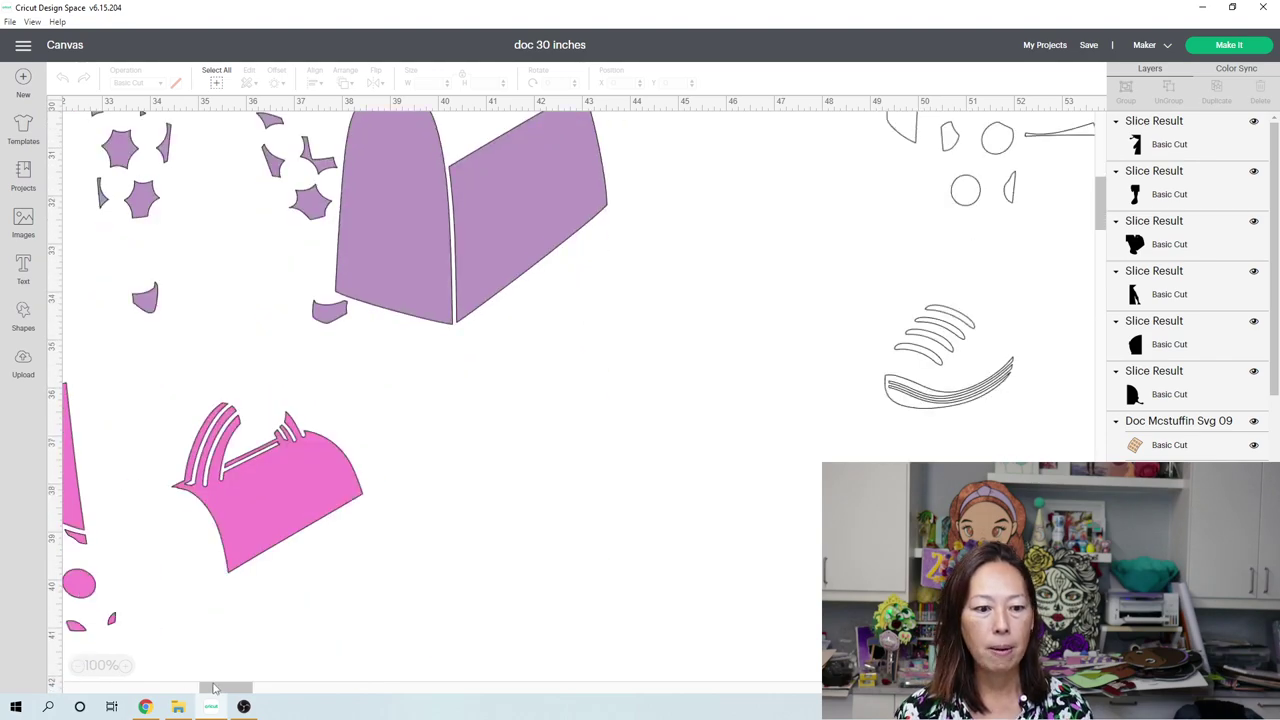
{"action": "left_click_drag", "start_coordinate": [217, 689], "coordinate": [274, 690]}
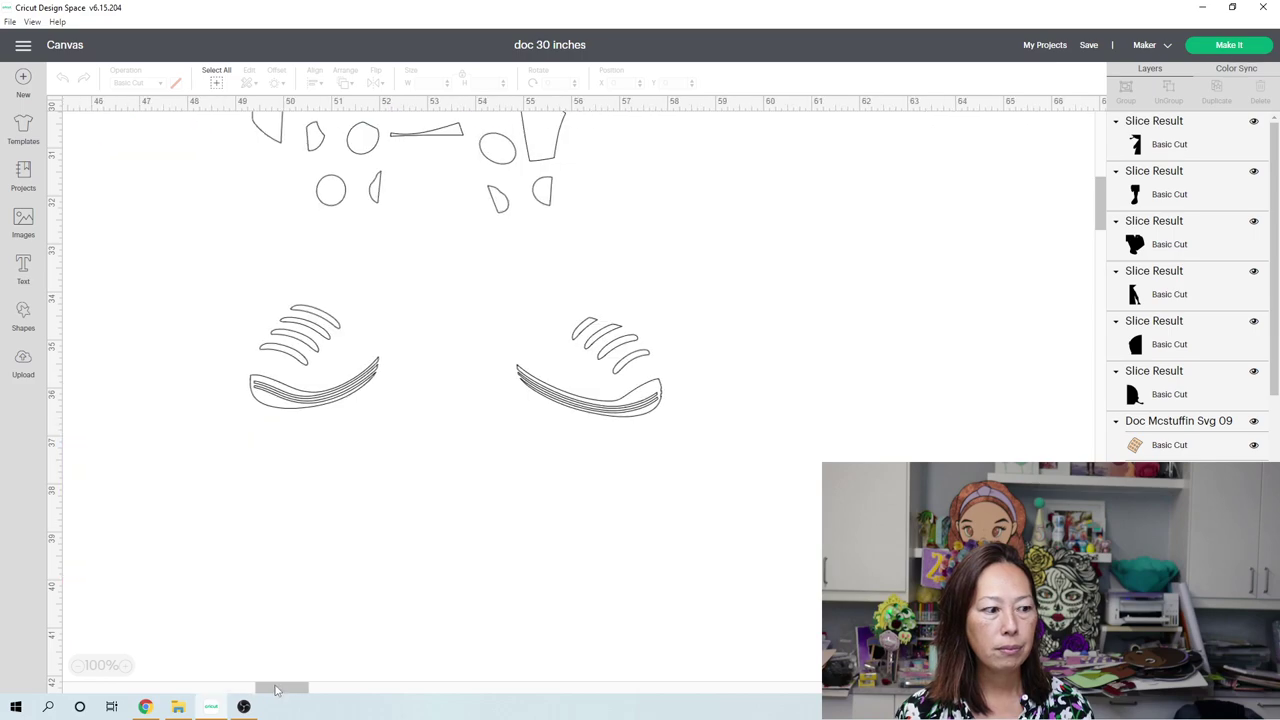
{"action": "left_click", "coordinate": [283, 400]}
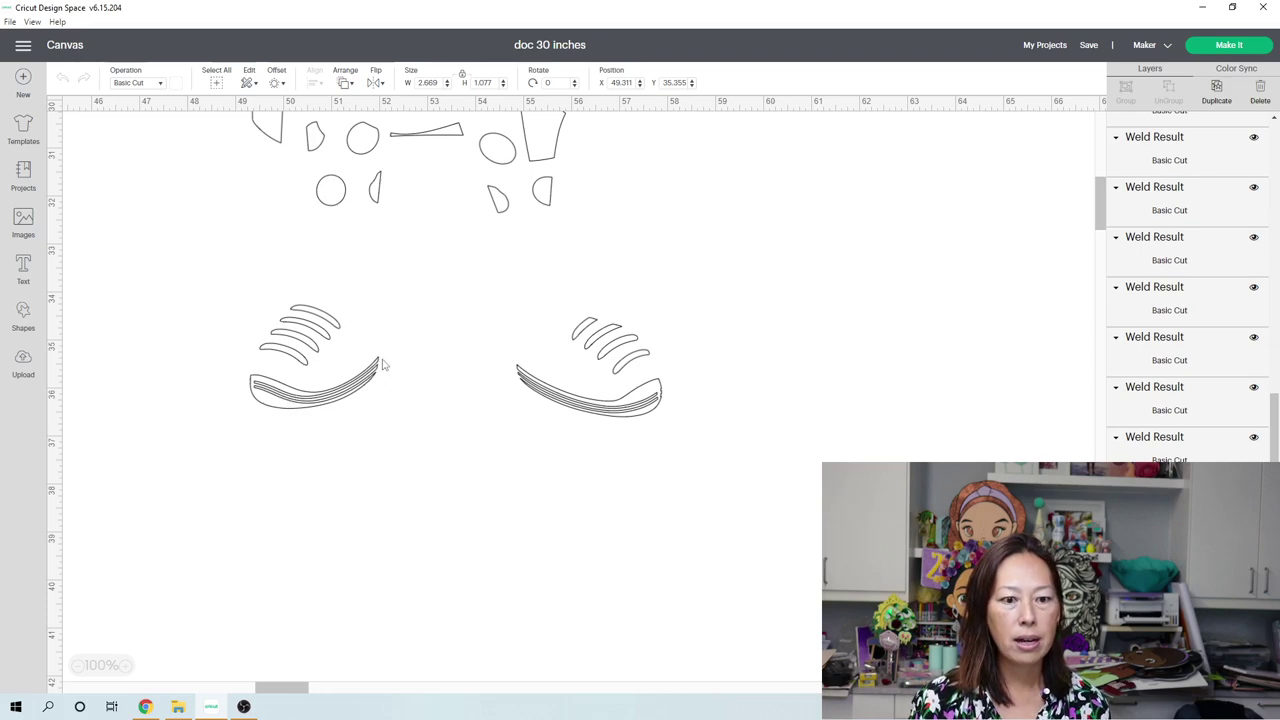
{"action": "left_click", "coordinate": [348, 394]}
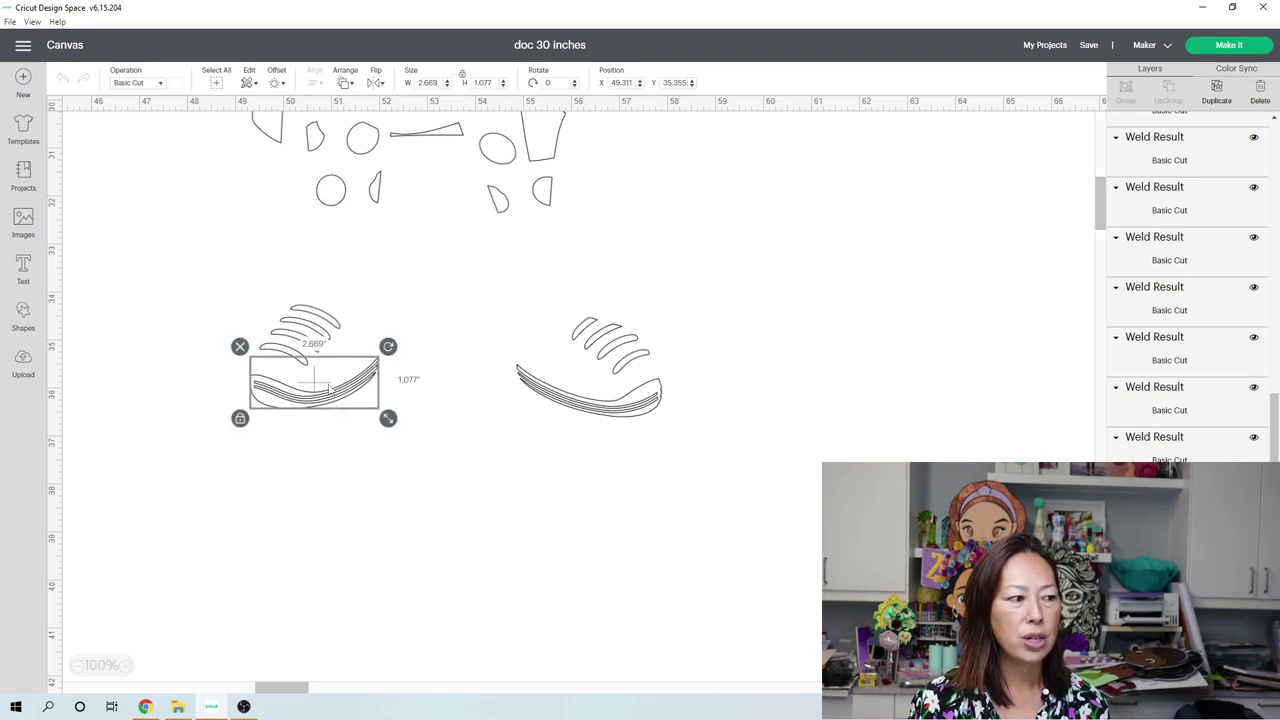
{"action": "left_click", "coordinate": [361, 463]}
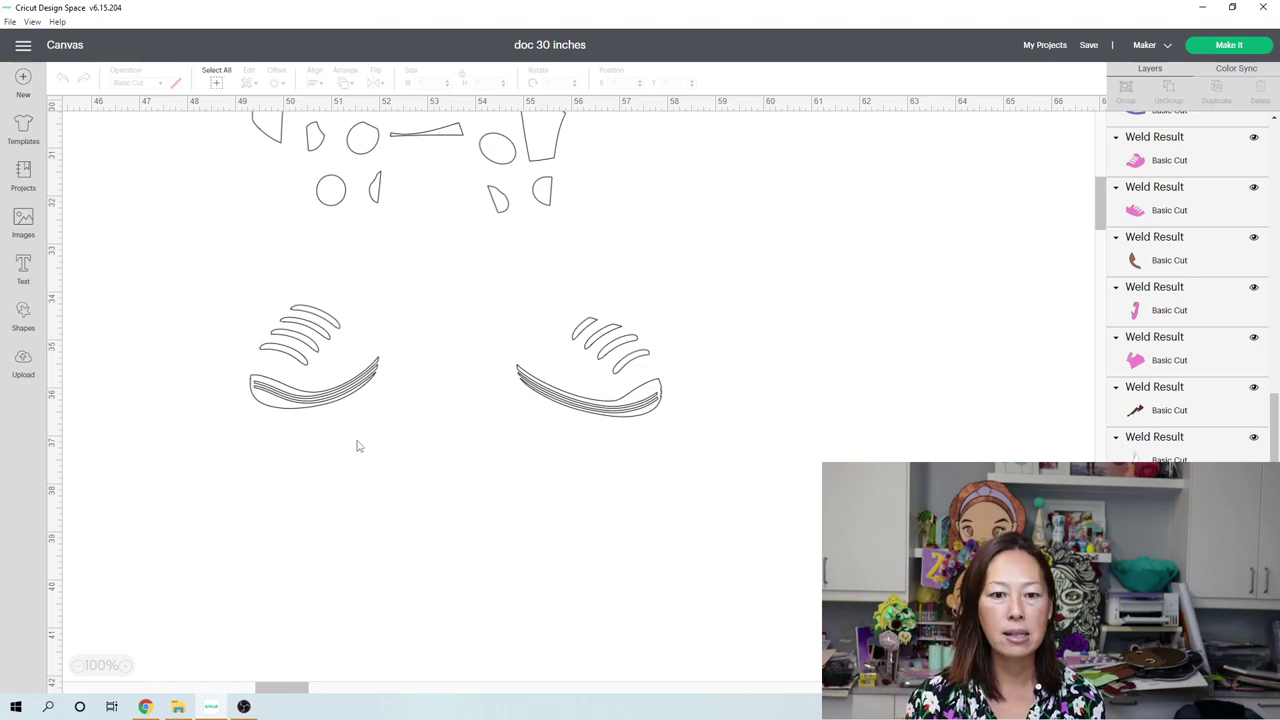
- Examine the pink skirt and bag pieces and select the ribbed purple hem of the sweater to check it
{"action": "left_click_drag", "start_coordinate": [260, 689], "coordinate": [172, 695]}
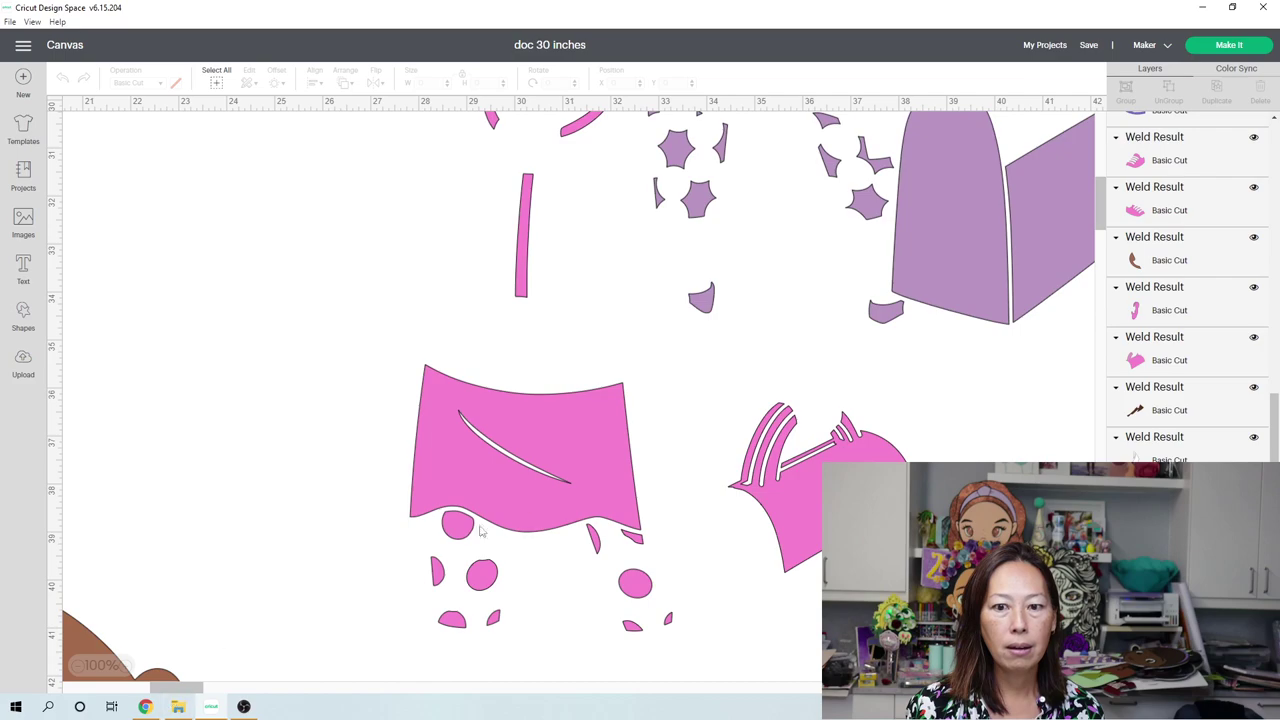
{"action": "left_click", "coordinate": [727, 363]}
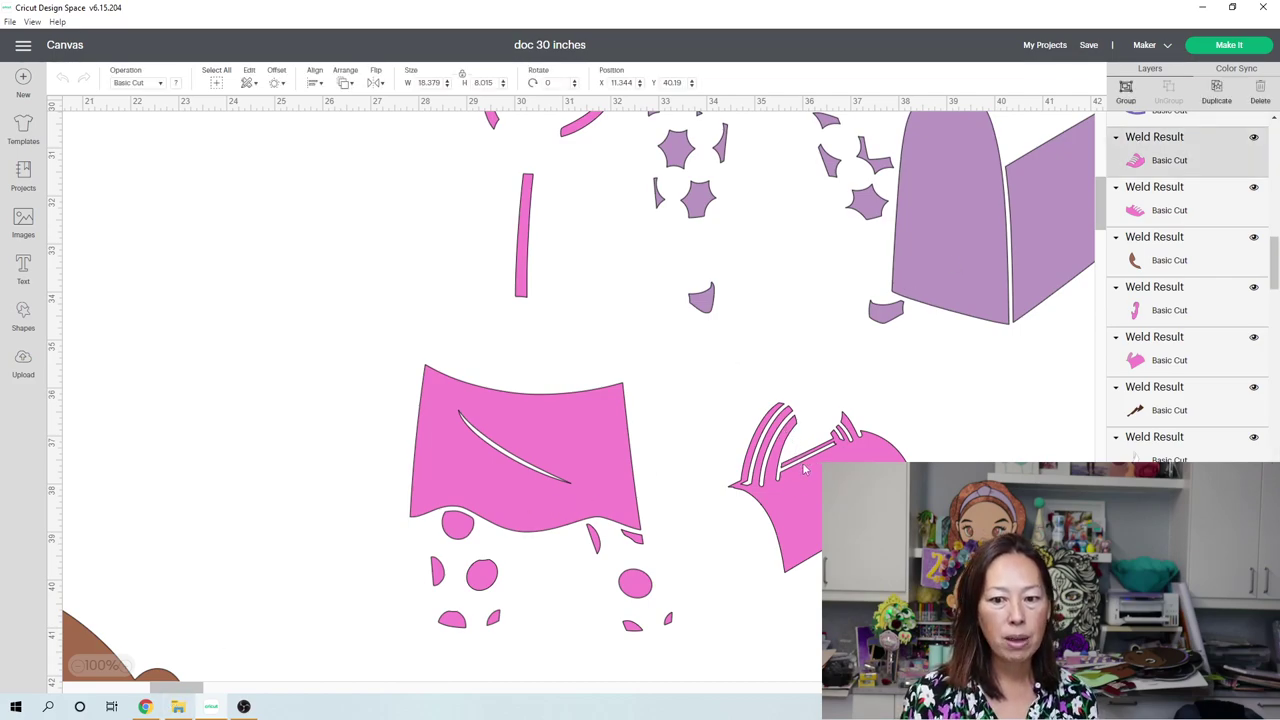
{"action": "scroll", "coordinate": [836, 446], "scroll_direction": "up", "scroll_amount": 5}
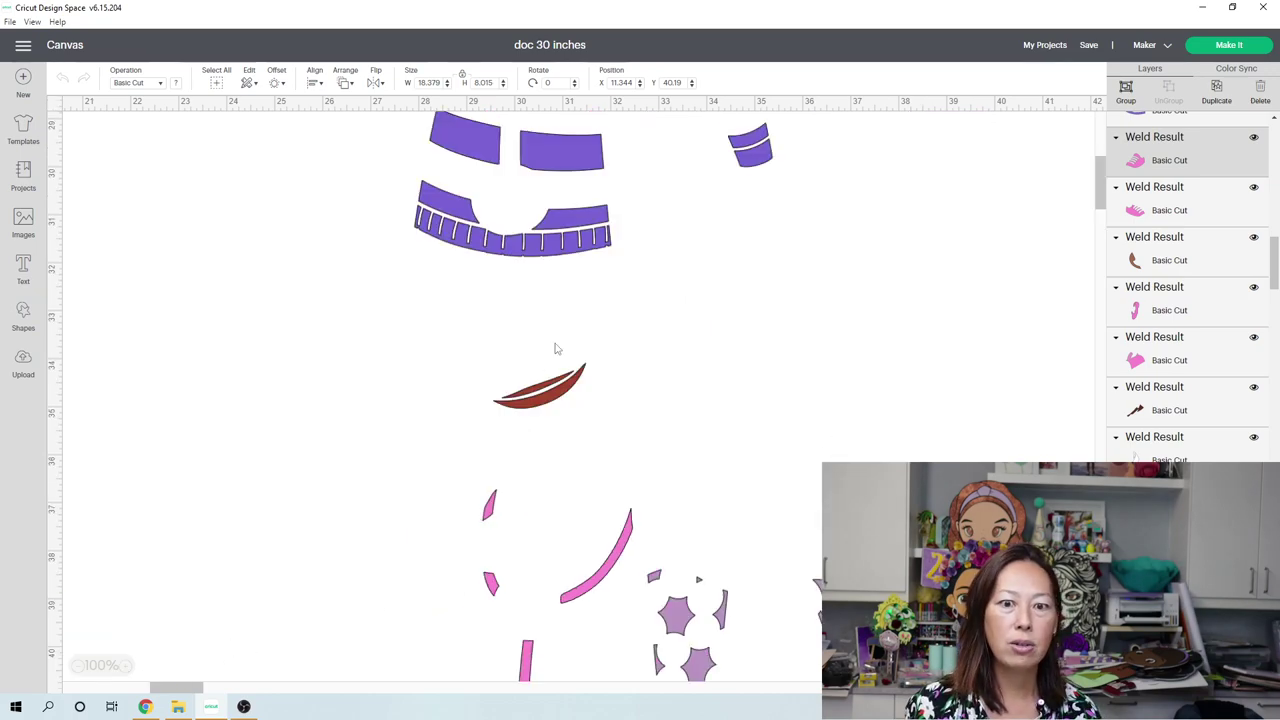
{"action": "left_click", "coordinate": [549, 256]}
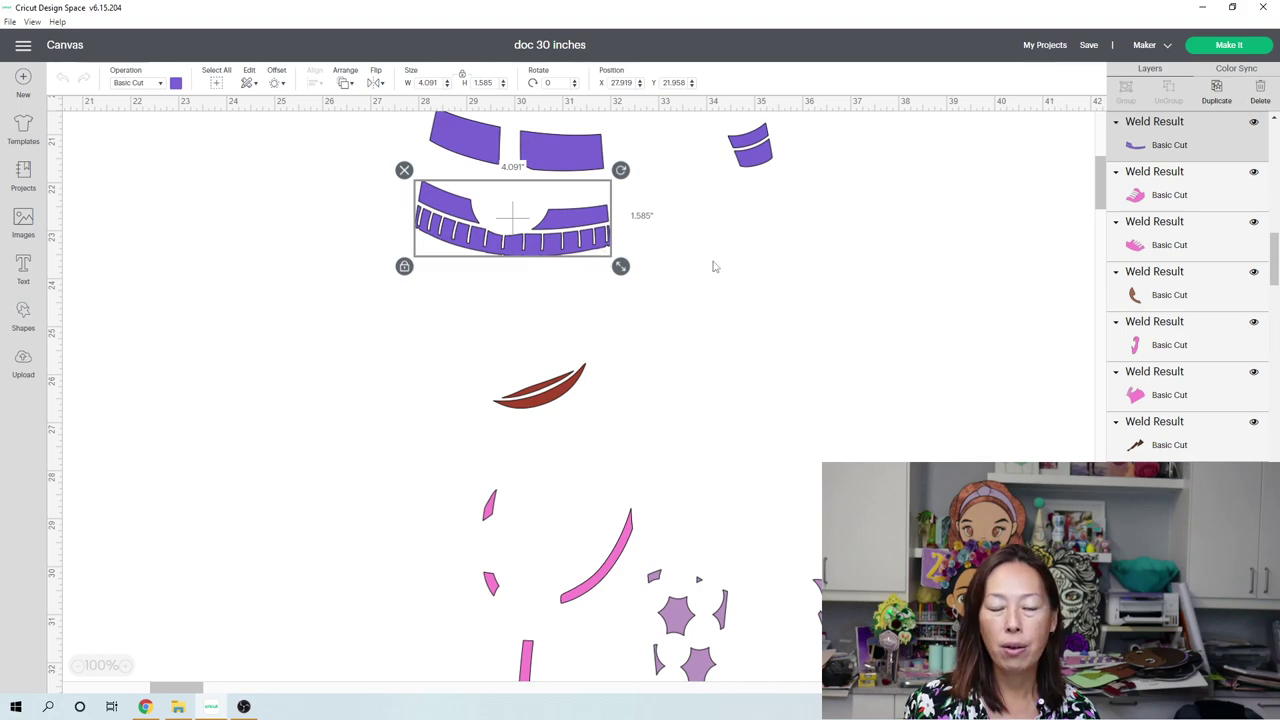
{"action": "left_click", "coordinate": [1060, 186]}
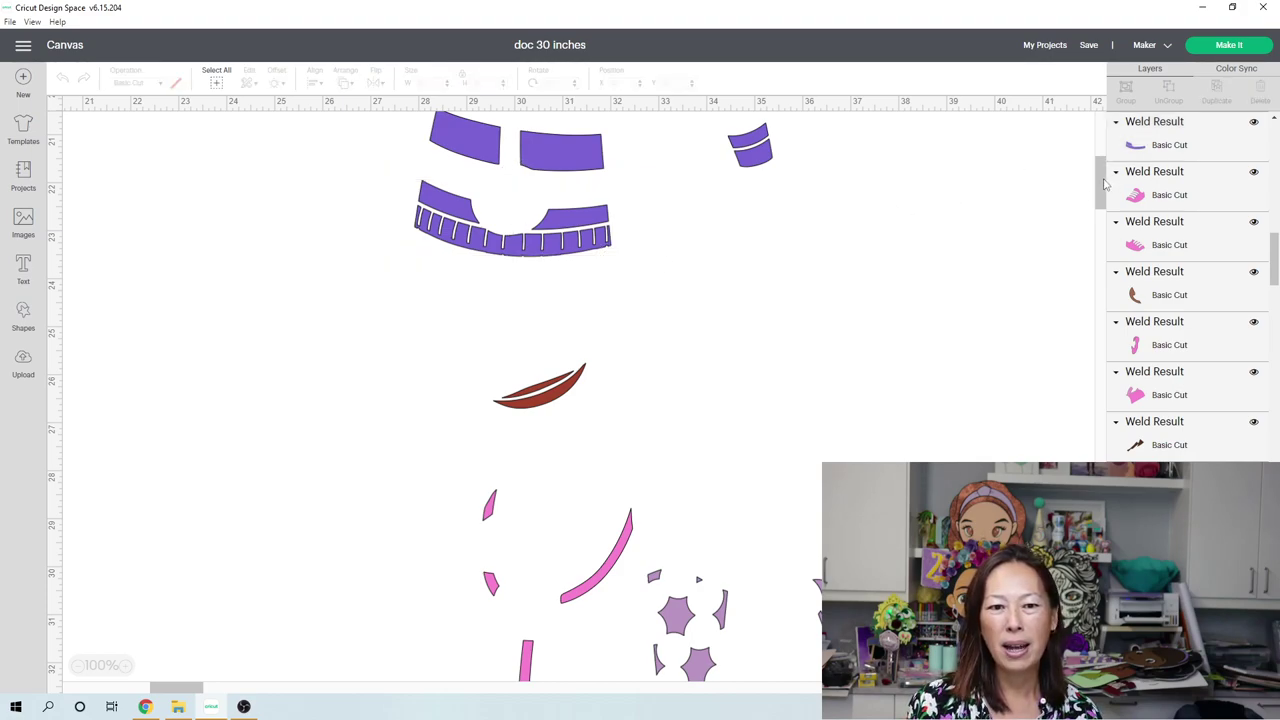
- Review the purple sweater pieces and the overall layout of all separated character parts
{"action": "scroll", "coordinate": [1104, 182], "scroll_direction": "up", "scroll_amount": 1}
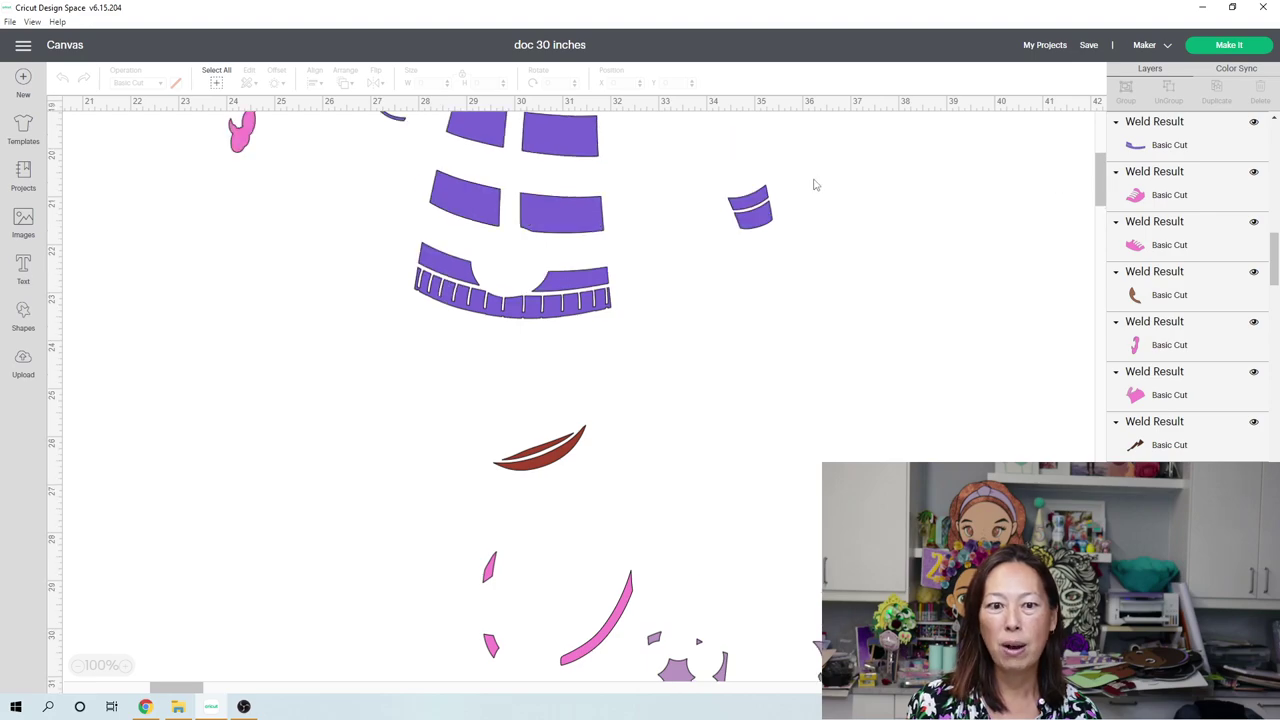
{"action": "scroll", "coordinate": [815, 184], "scroll_direction": "up", "scroll_amount": 2}
{"action": "scroll", "coordinate": [815, 184], "scroll_direction": "up", "scroll_amount": 1}
{"action": "scroll", "coordinate": [815, 184], "scroll_direction": "up", "scroll_amount": 1}
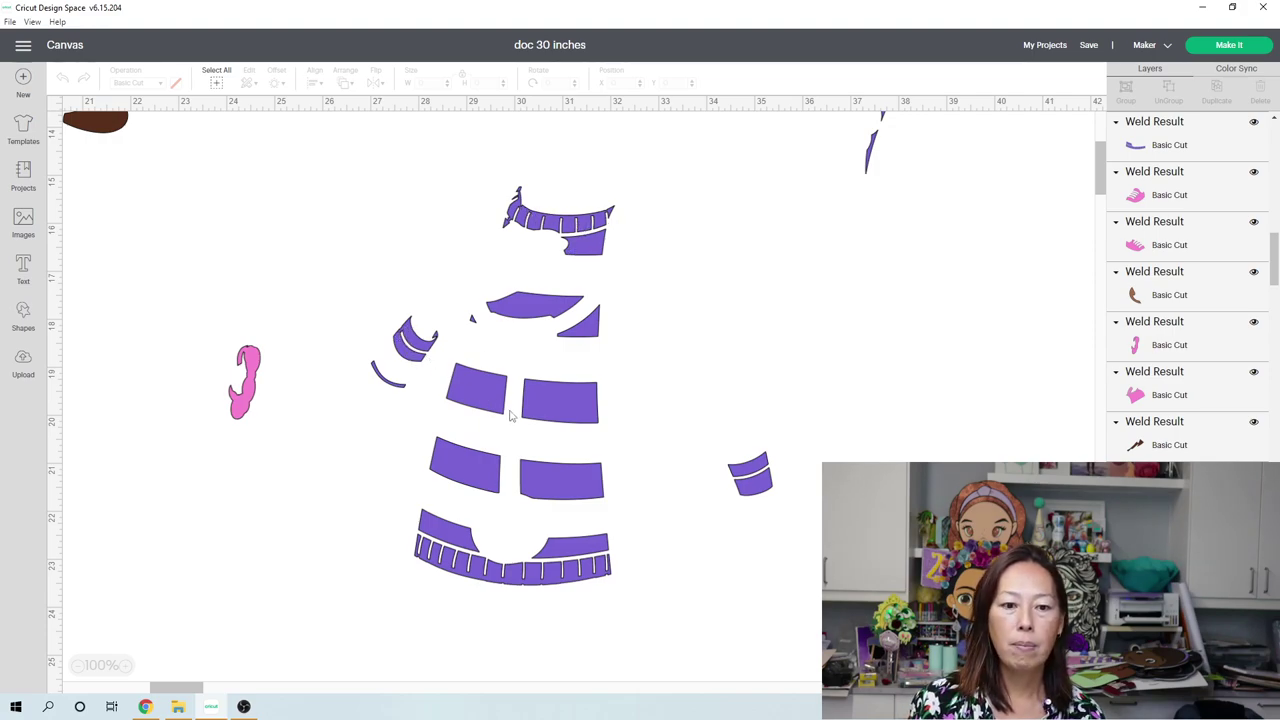
{"action": "scroll", "coordinate": [510, 415], "scroll_direction": "up", "scroll_amount": 2}
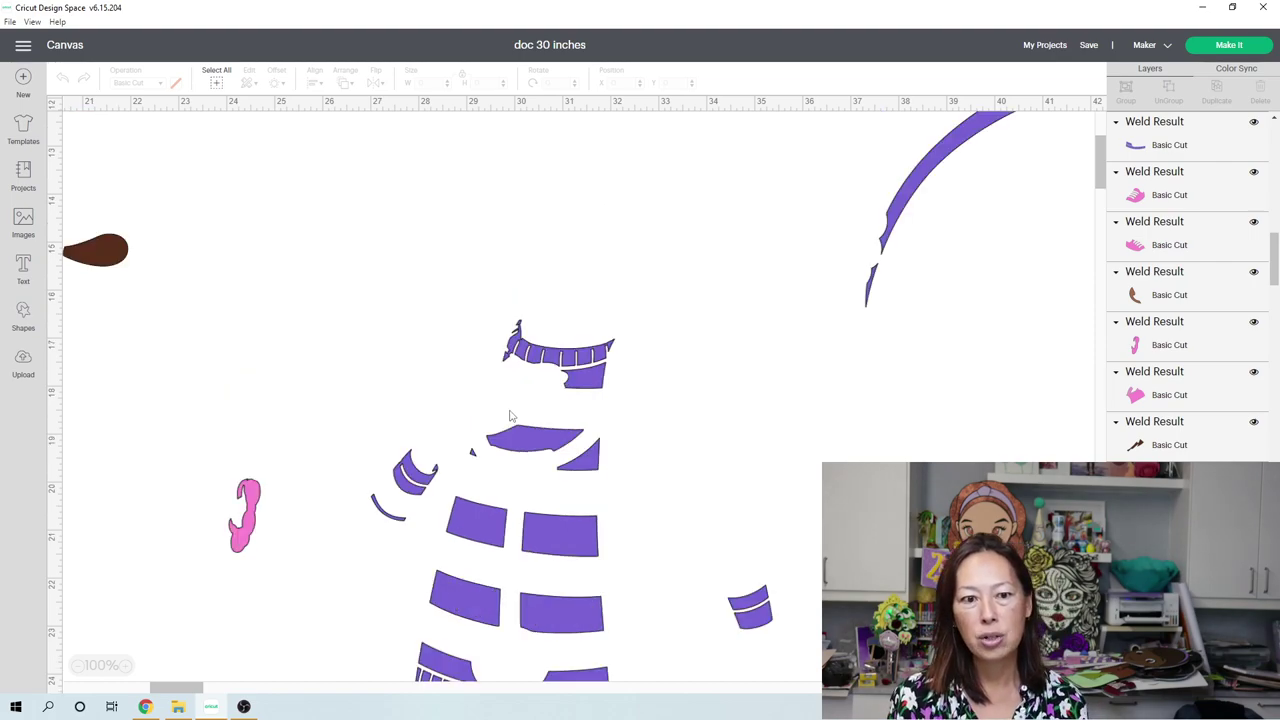
{"action": "left_click", "coordinate": [78, 666]}
{"action": "left_click", "coordinate": [78, 666]}
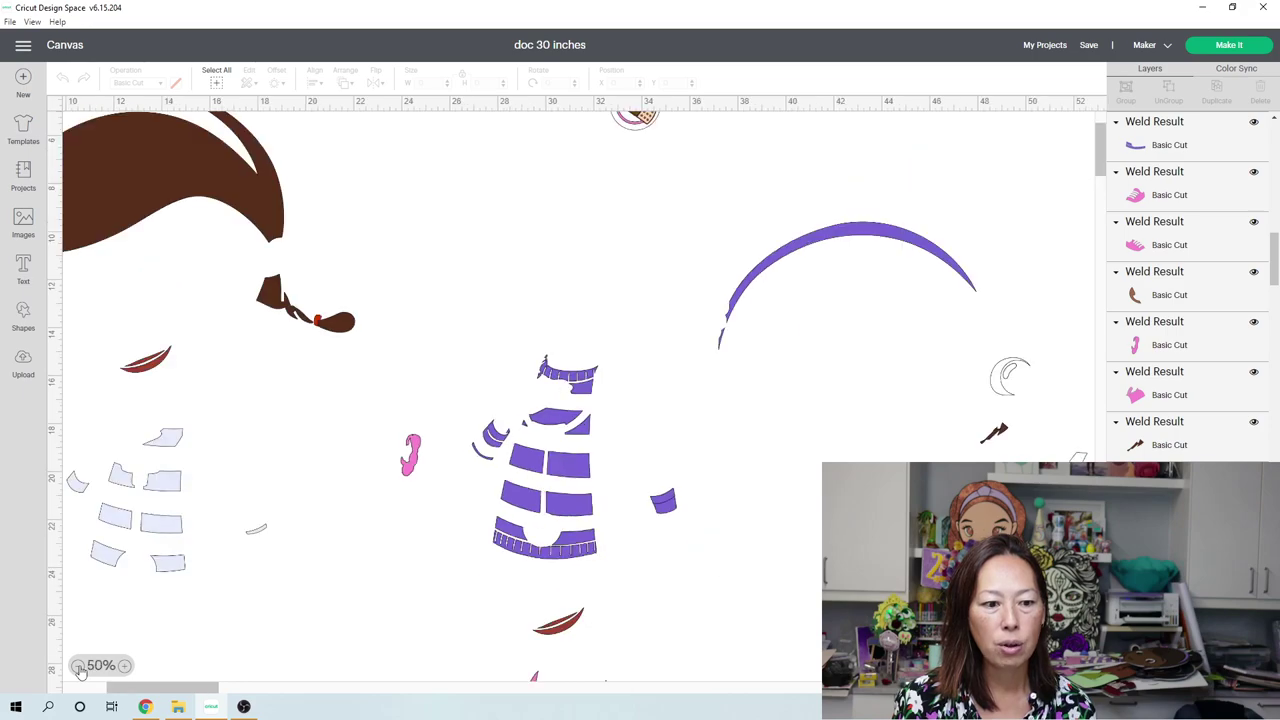
{"action": "left_click", "coordinate": [78, 666]}
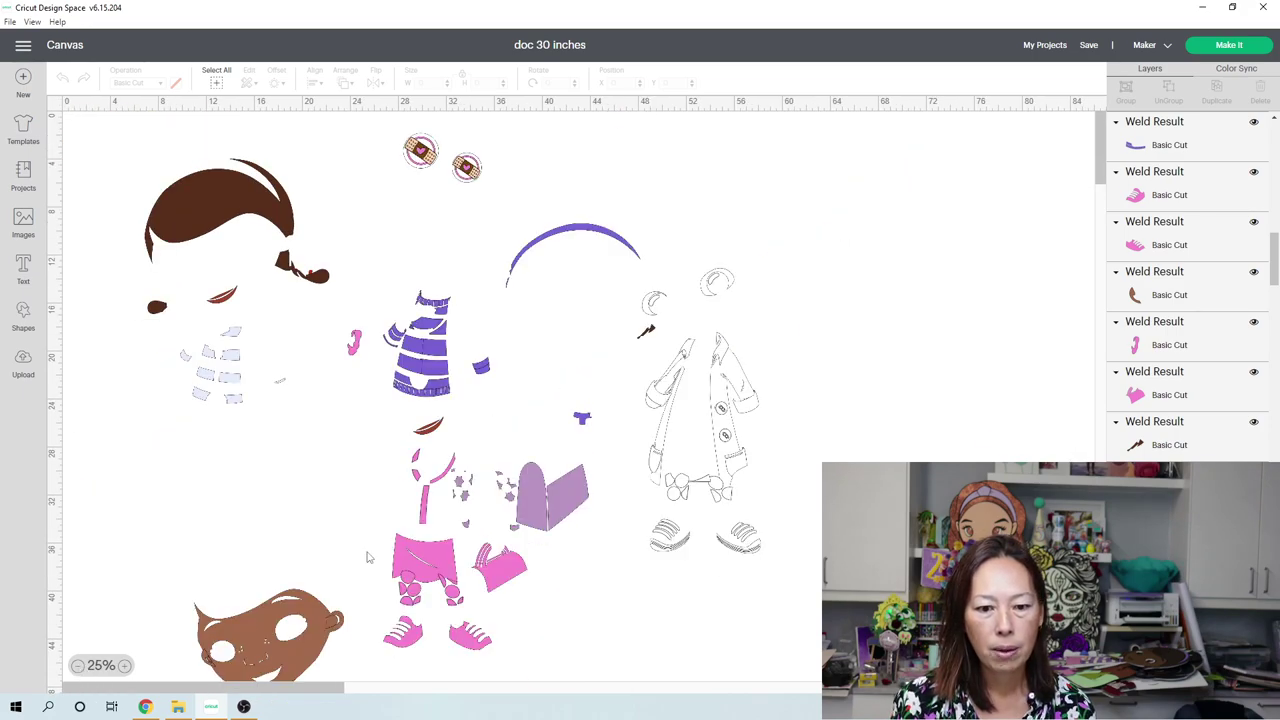
{"action": "scroll", "coordinate": [366, 557], "scroll_direction": "down", "scroll_amount": 1}
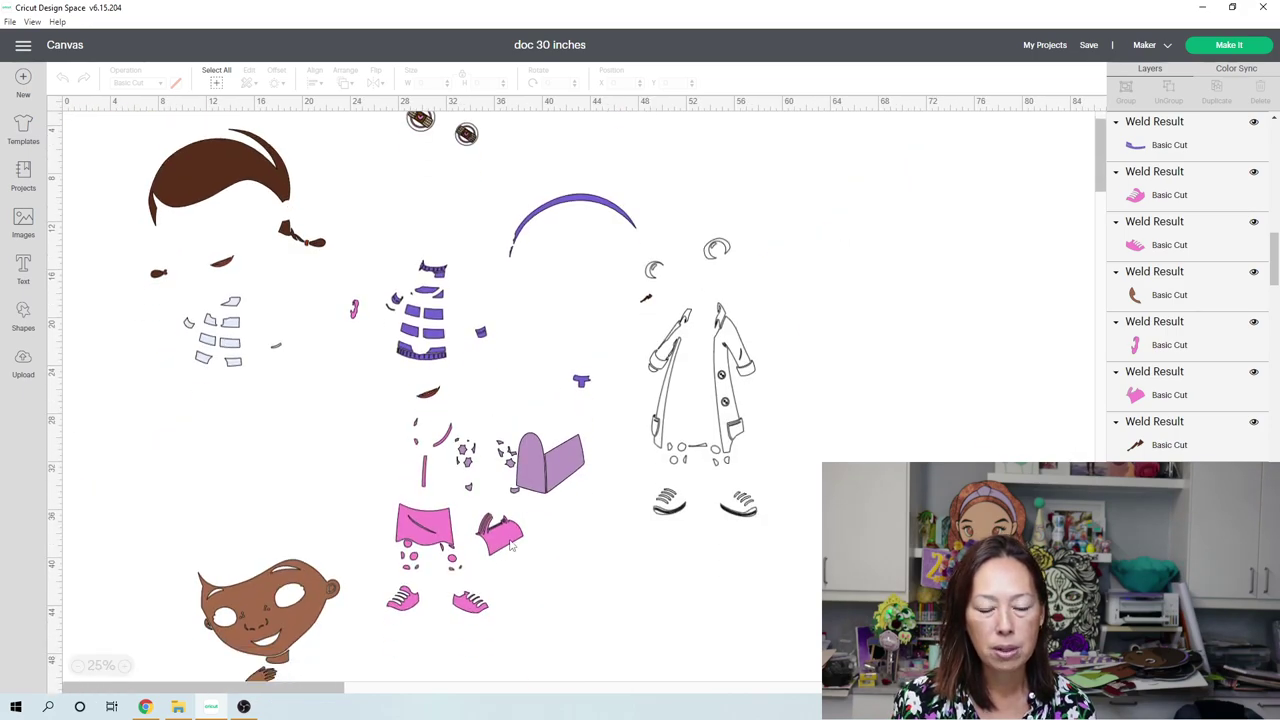
{"action": "scroll", "coordinate": [362, 568], "scroll_direction": "down", "scroll_amount": 1}
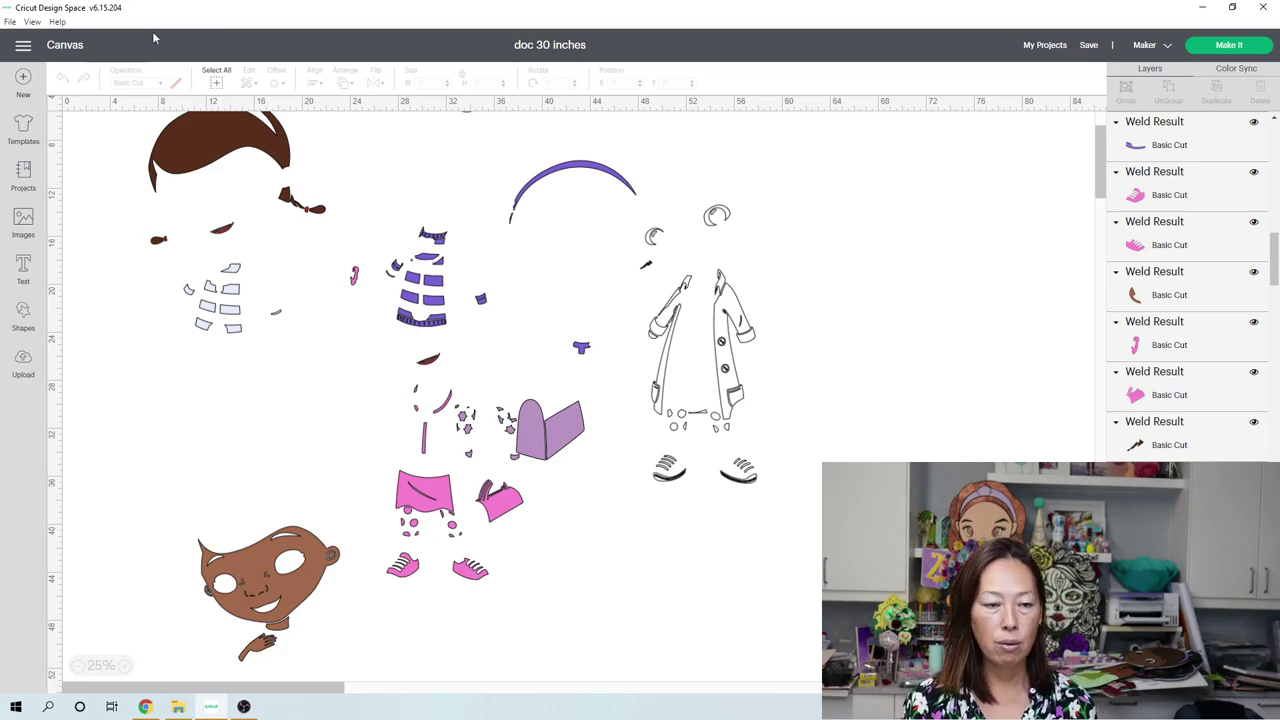
- Start a new project and add the recently uploaded Doc McStuffins image to the canvas
{"action": "left_click", "coordinate": [25, 86]}
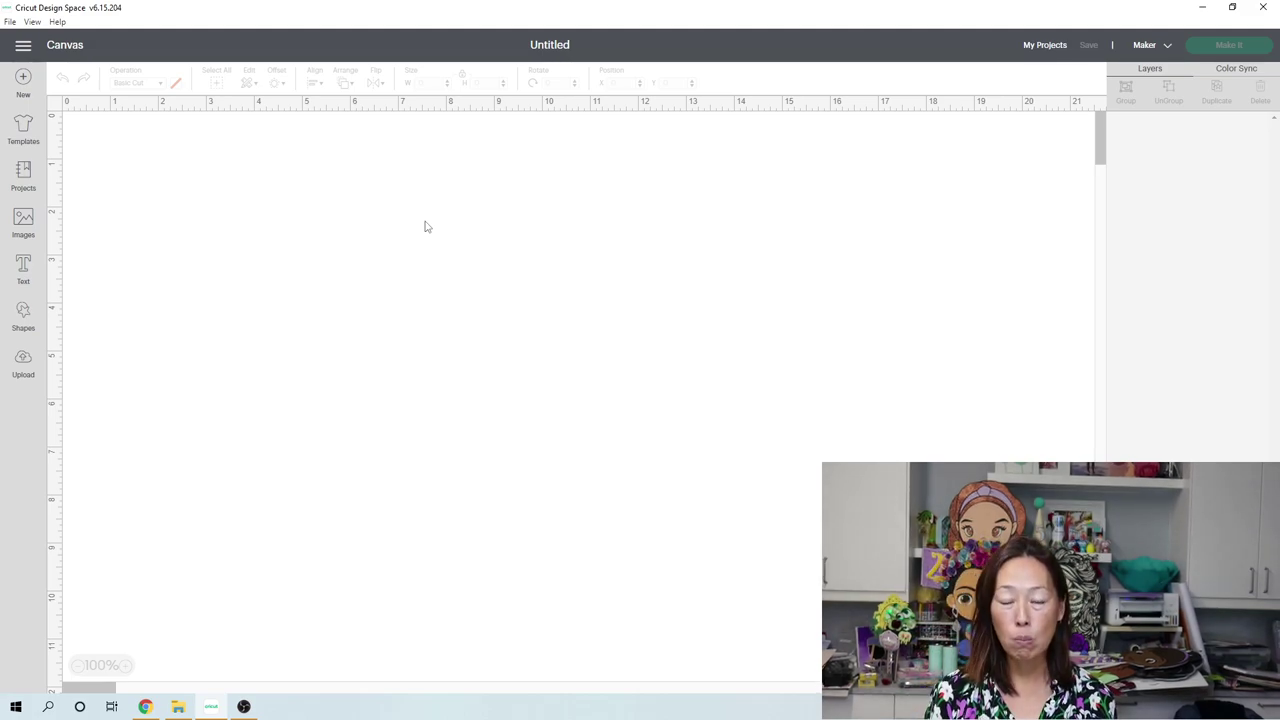
{"action": "left_click", "coordinate": [22, 364]}
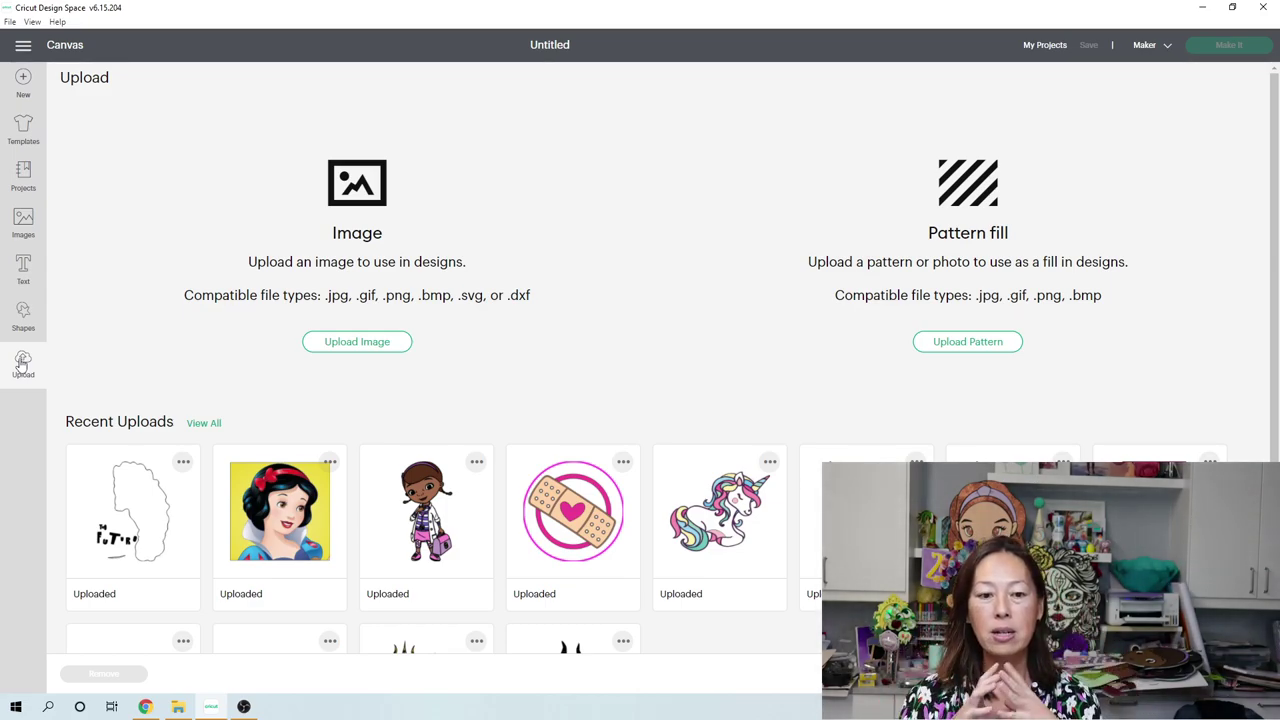
{"action": "left_click", "coordinate": [424, 528]}
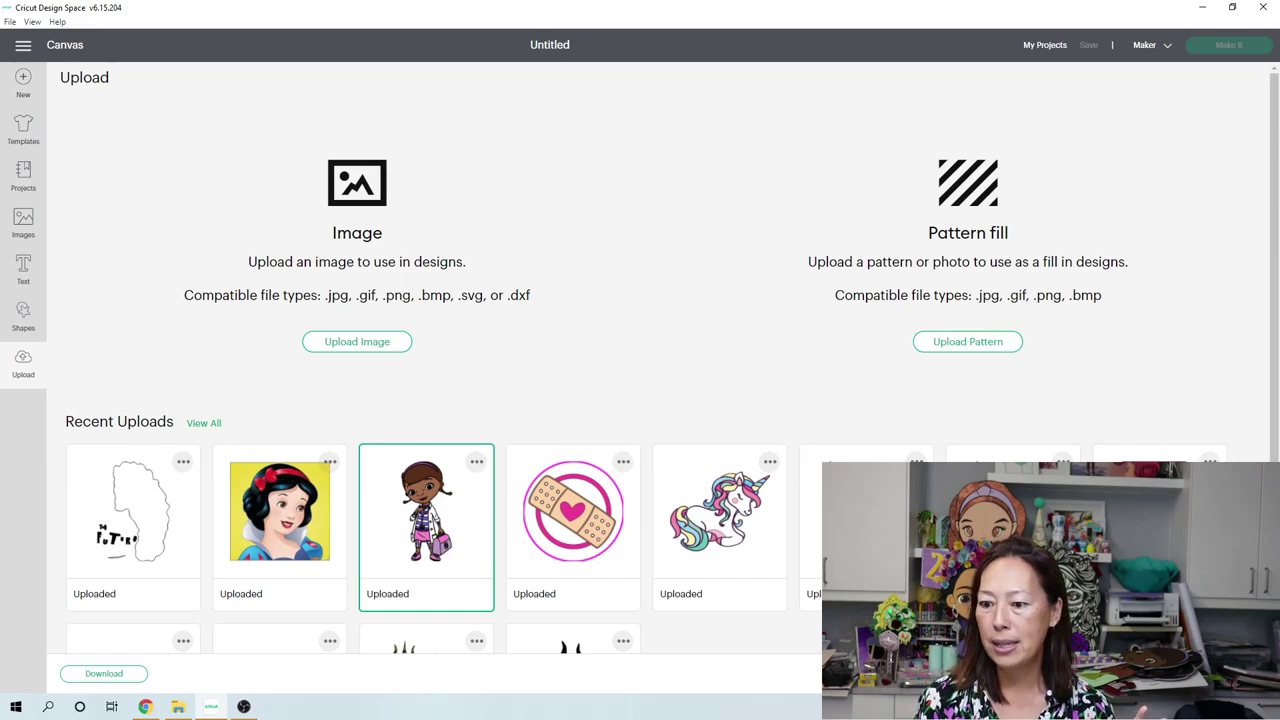
{"action": "double_click", "coordinate": [443, 604]}
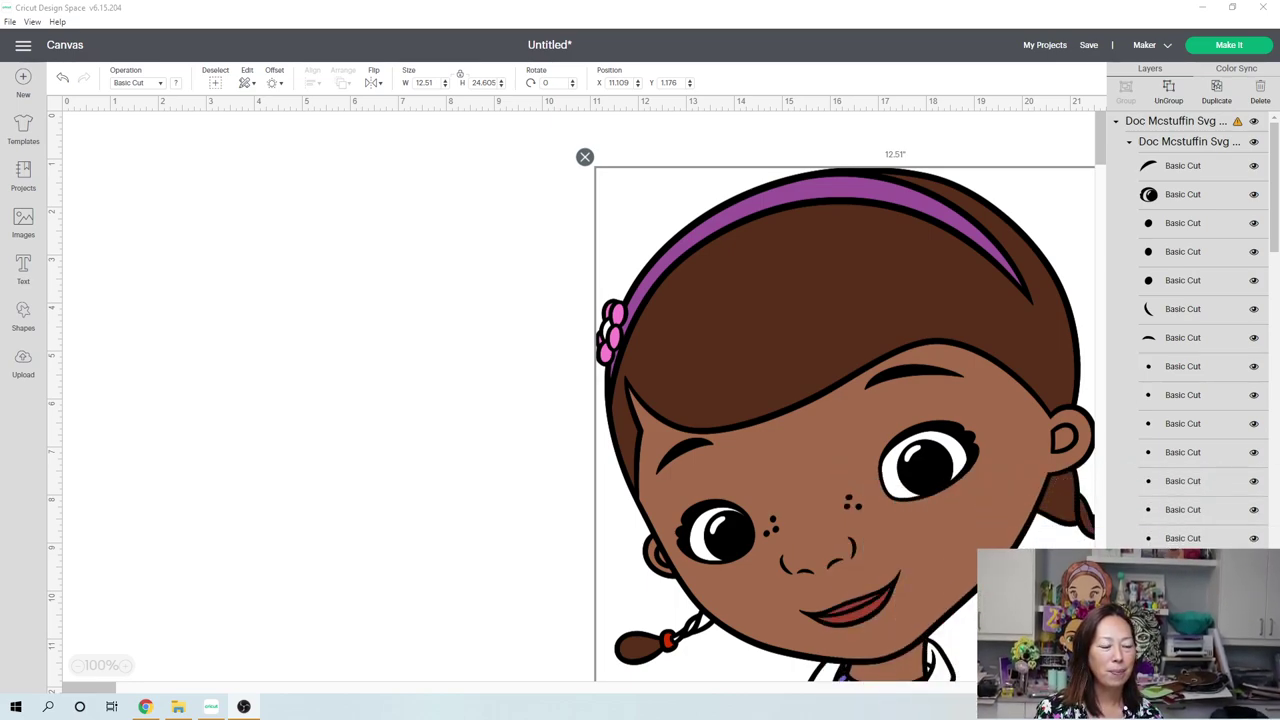
- Move the character image toward the canvas's left edge and set its height to 30 inches
{"action": "left_click_drag", "start_coordinate": [783, 444], "coordinate": [375, 443]}
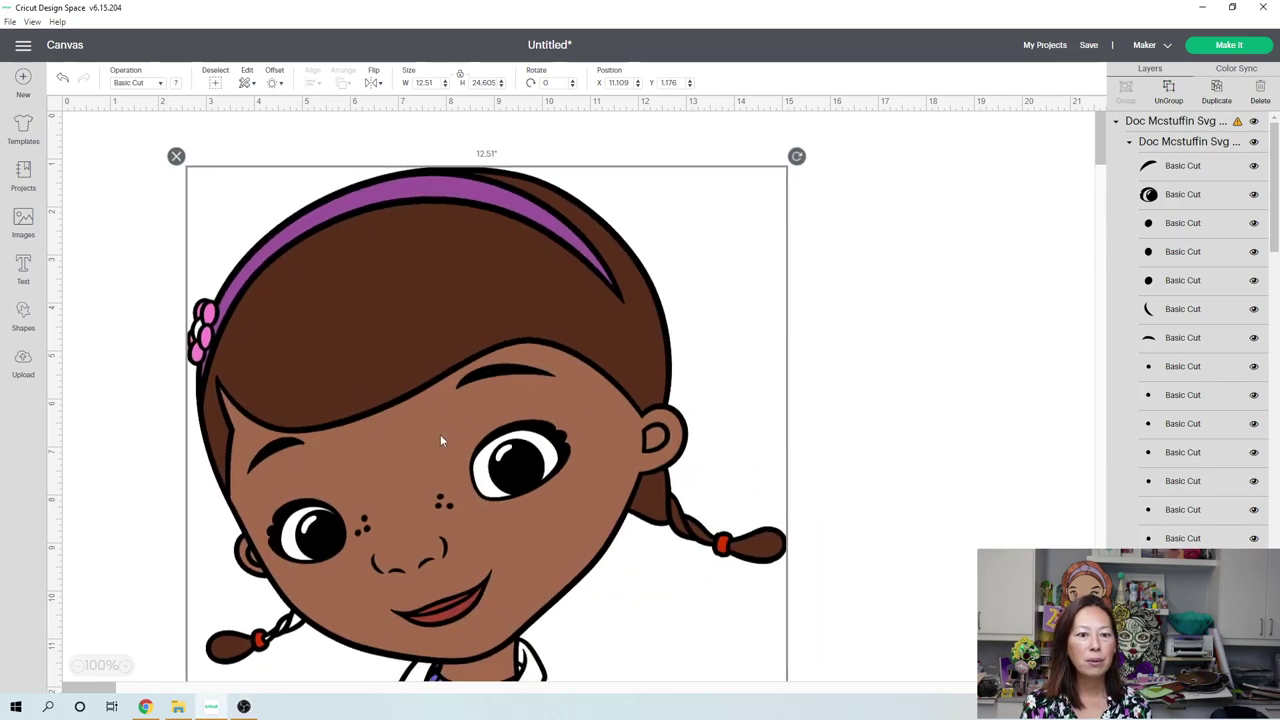
{"action": "left_click", "coordinate": [491, 86]}
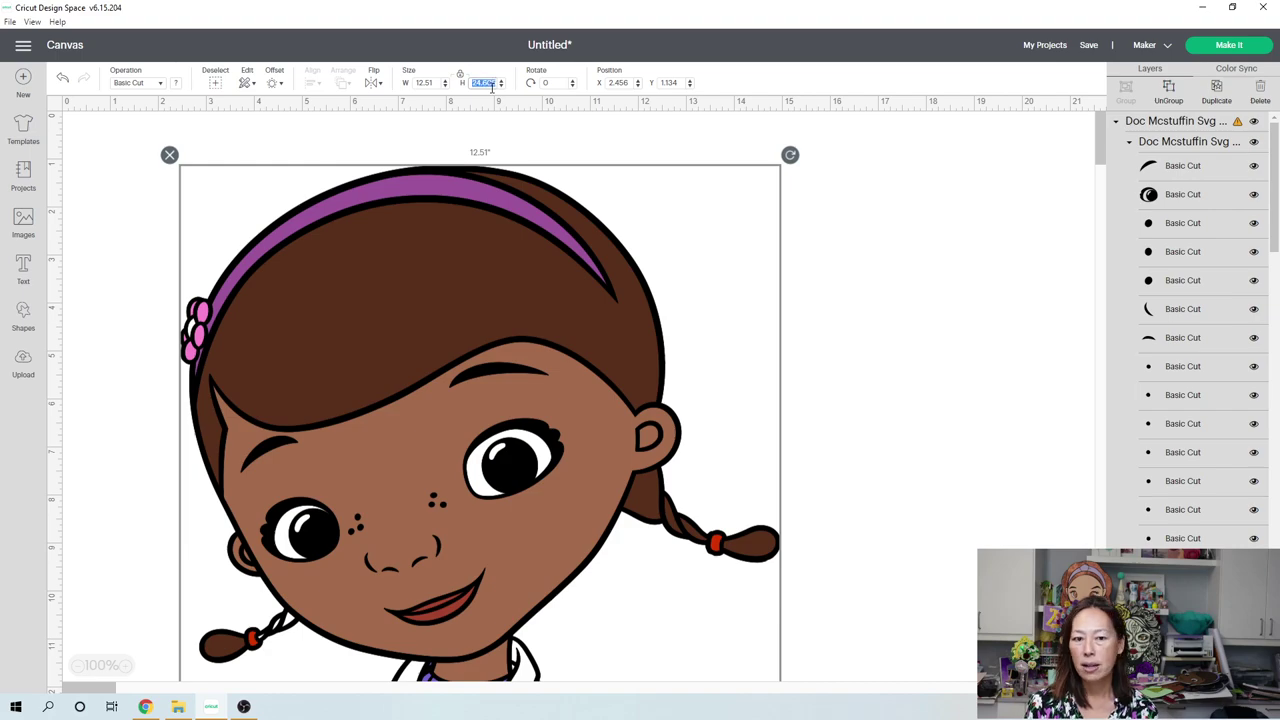
{"action": "type", "text": "30"}
{"action": "key", "text": "Tab"}
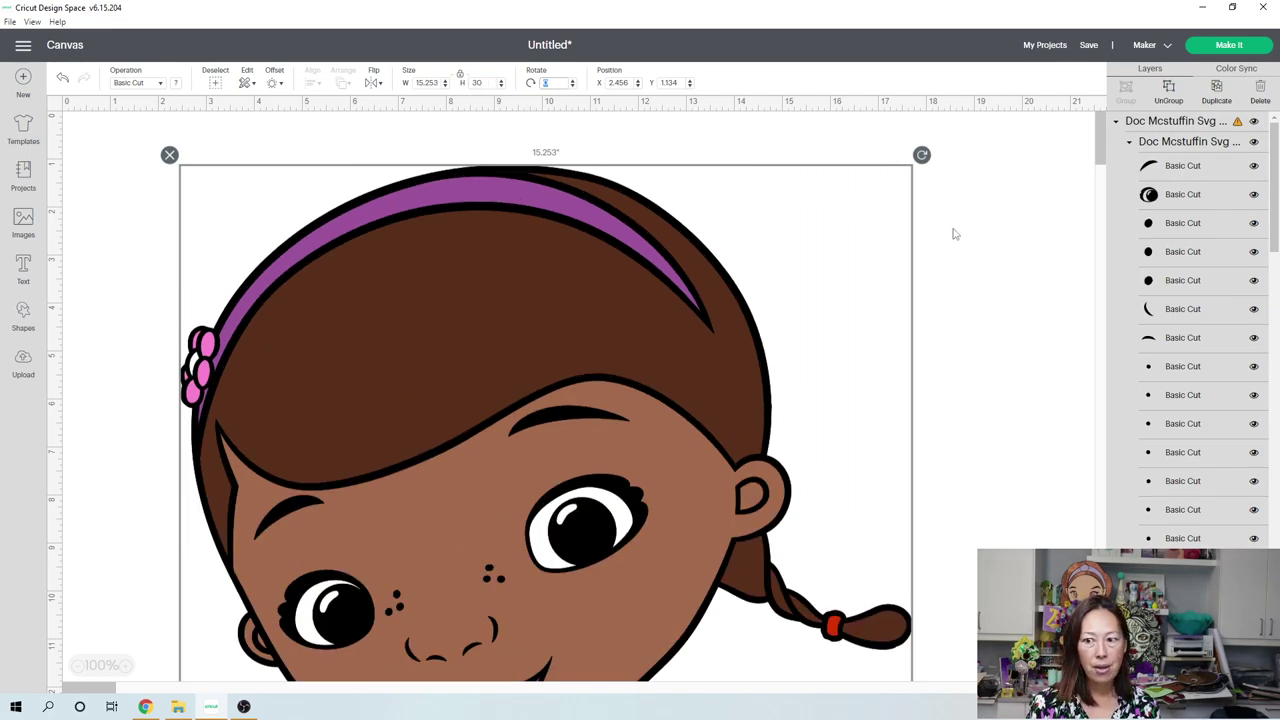
- Ungroup the character image and display the whole figure at 25% zoom
{"action": "left_click", "coordinate": [1168, 92]}
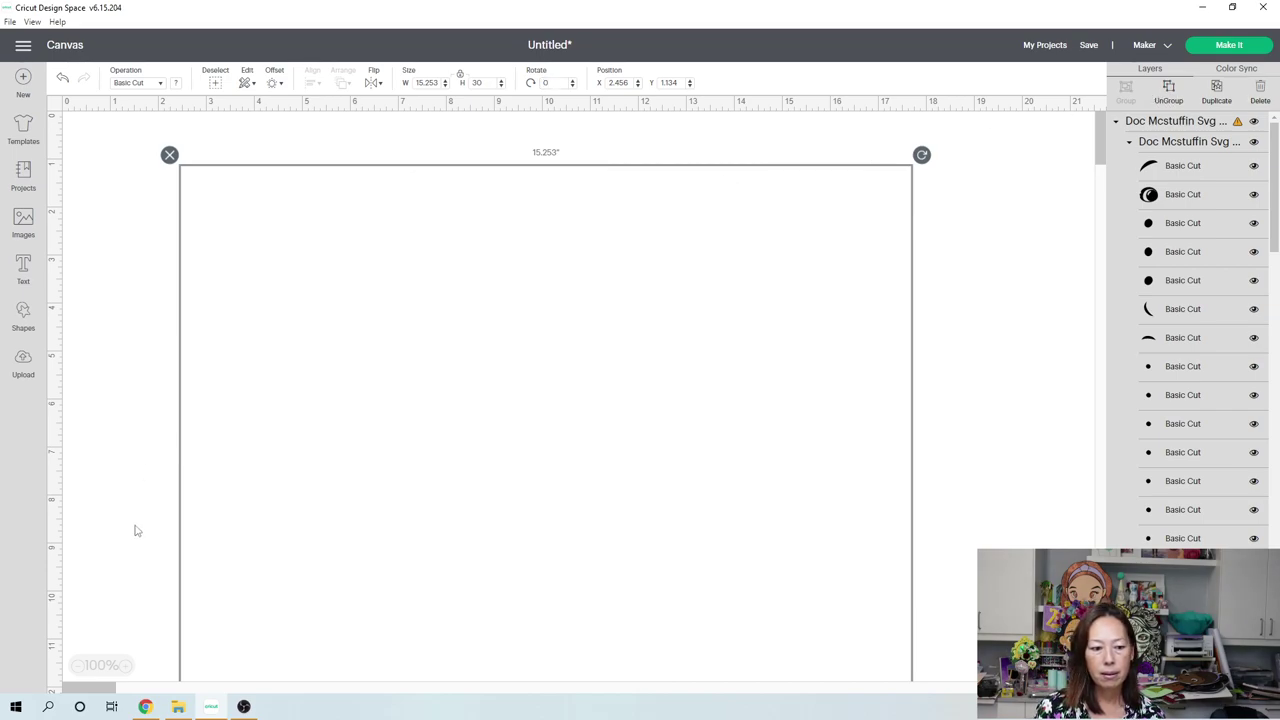
{"action": "left_click", "coordinate": [80, 676]}
{"action": "left_click", "coordinate": [80, 676]}
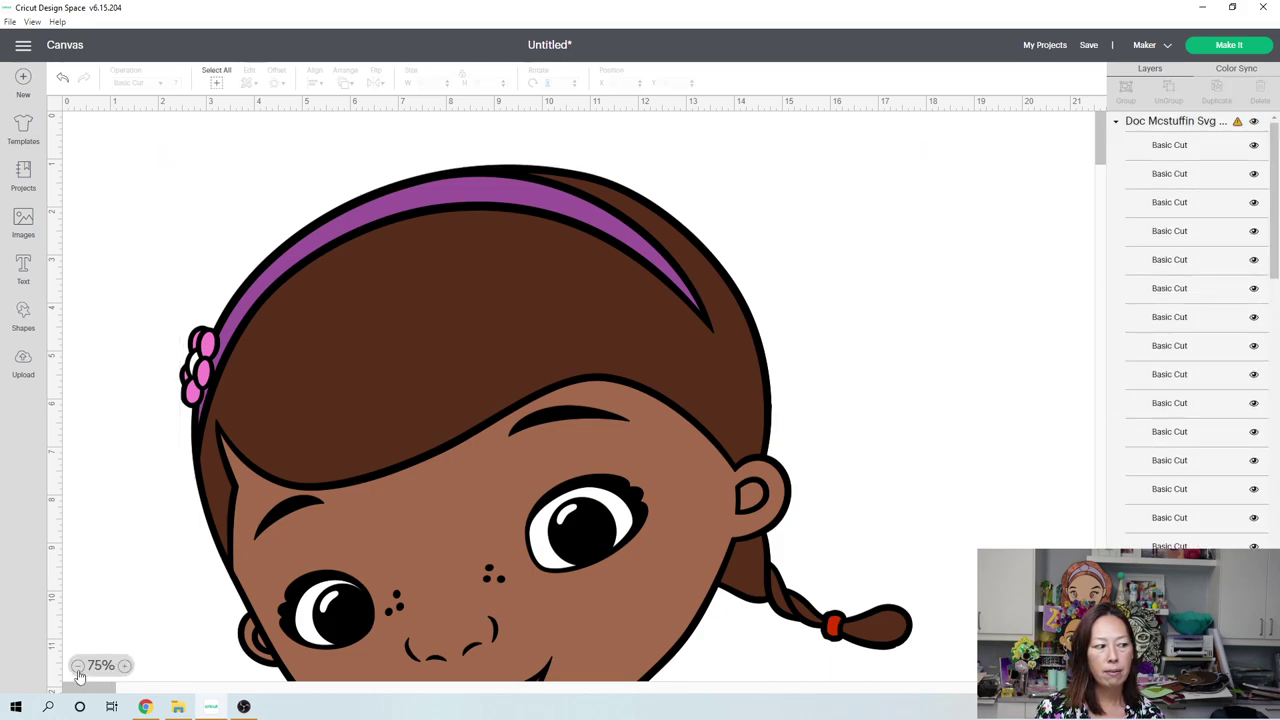
{"action": "left_click", "coordinate": [78, 666]}
{"action": "left_click", "coordinate": [78, 666]}
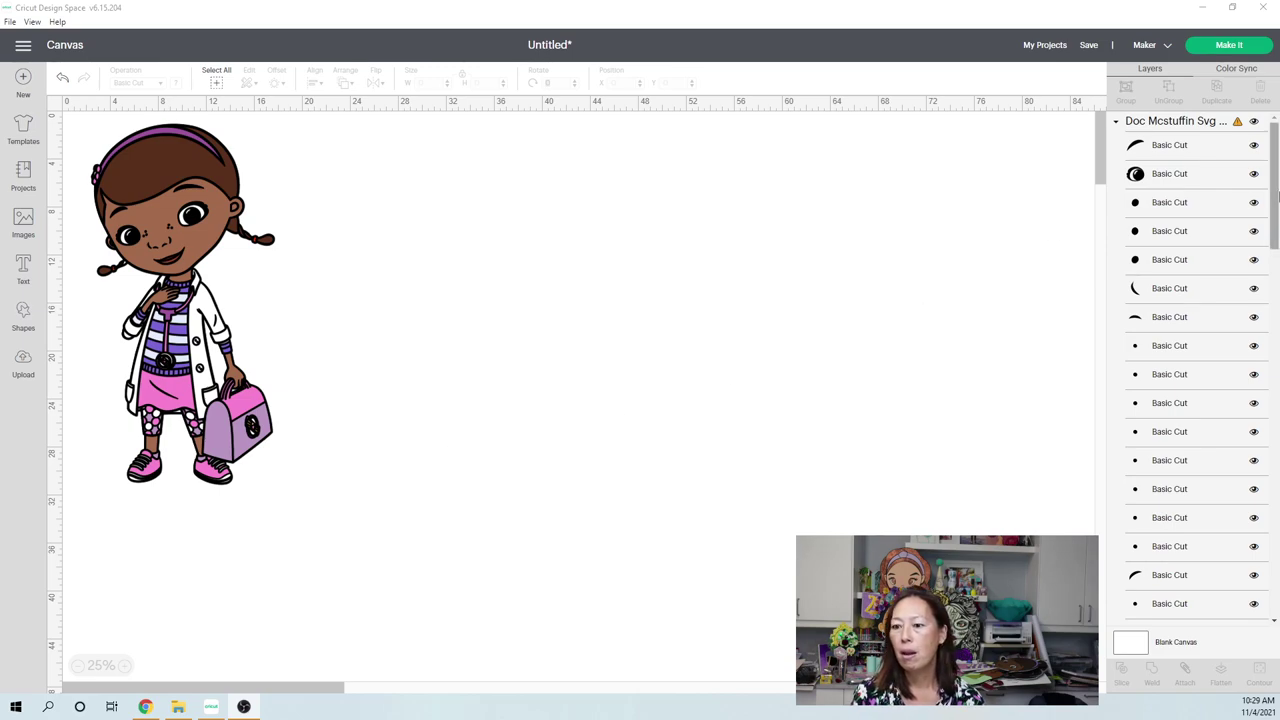
- Select the first five black pieces in the topmost image group and examine how far the group's layers extend
{"action": "left_click_drag", "start_coordinate": [1277, 183], "coordinate": [1277, 283]}
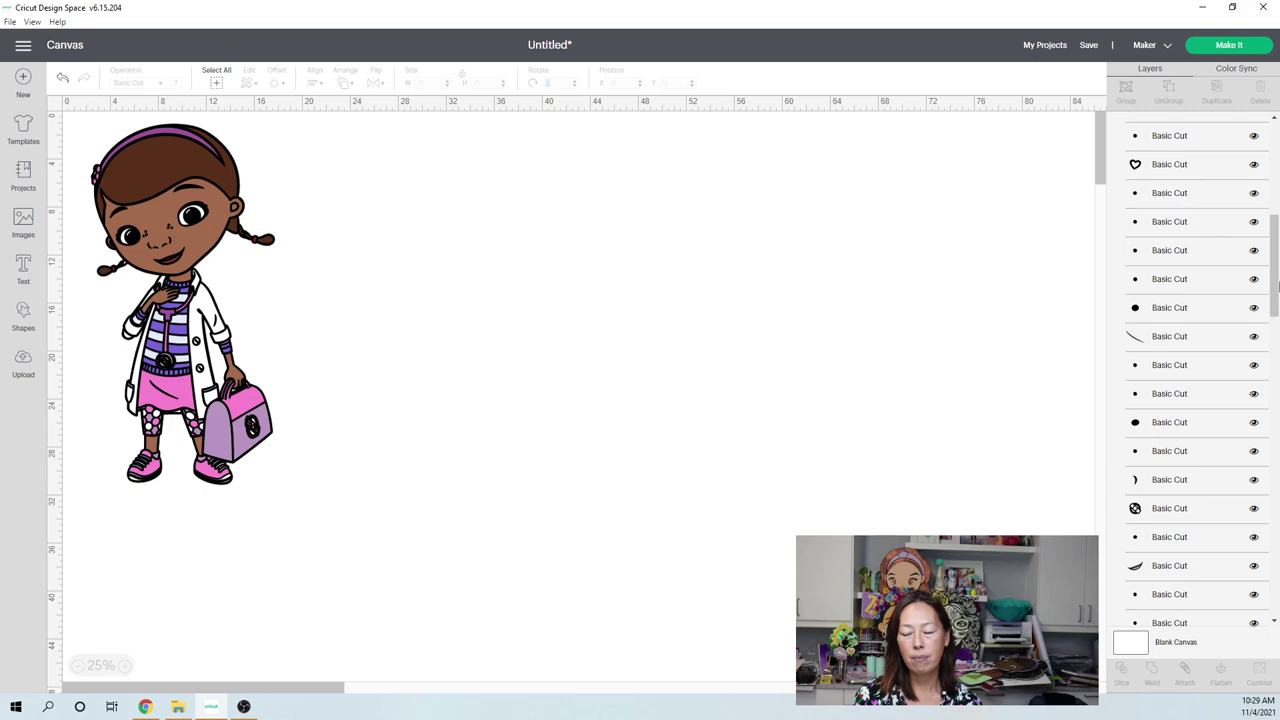
{"action": "left_click_drag", "start_coordinate": [1277, 278], "coordinate": [1277, 173]}
{"action": "left_click", "coordinate": [1172, 150]}
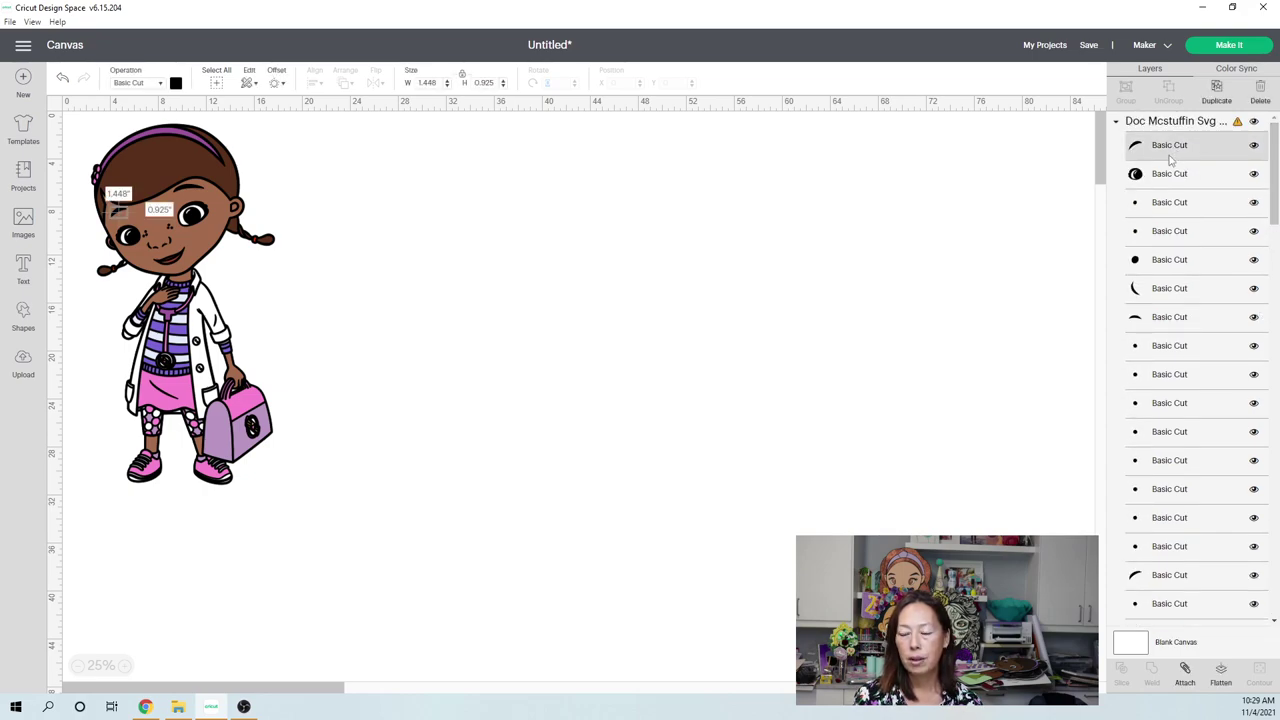
{"action": "left_click", "coordinate": [1160, 175], "text": "shift"}
{"action": "left_click", "coordinate": [1169, 231], "text": "shift"}
{"action": "left_click", "coordinate": [1170, 257], "text": "shift"}
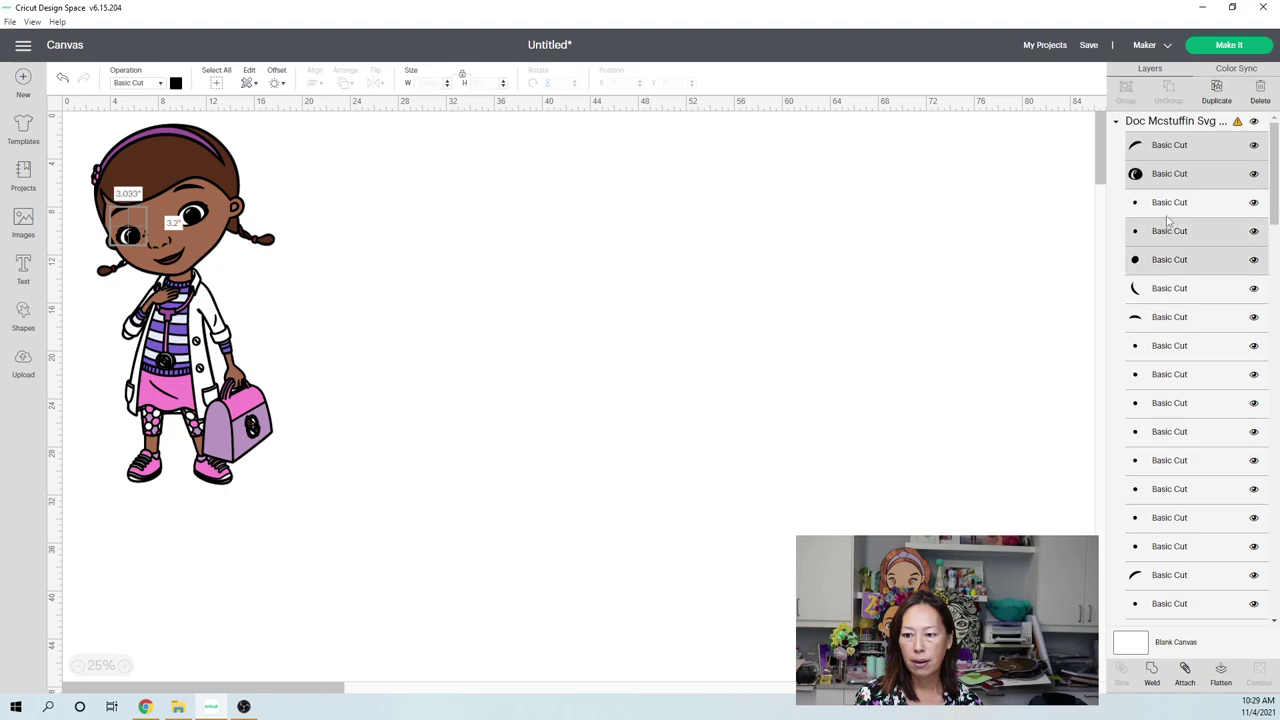
{"action": "scroll", "coordinate": [1160, 225], "scroll_direction": "down", "scroll_amount": 5}
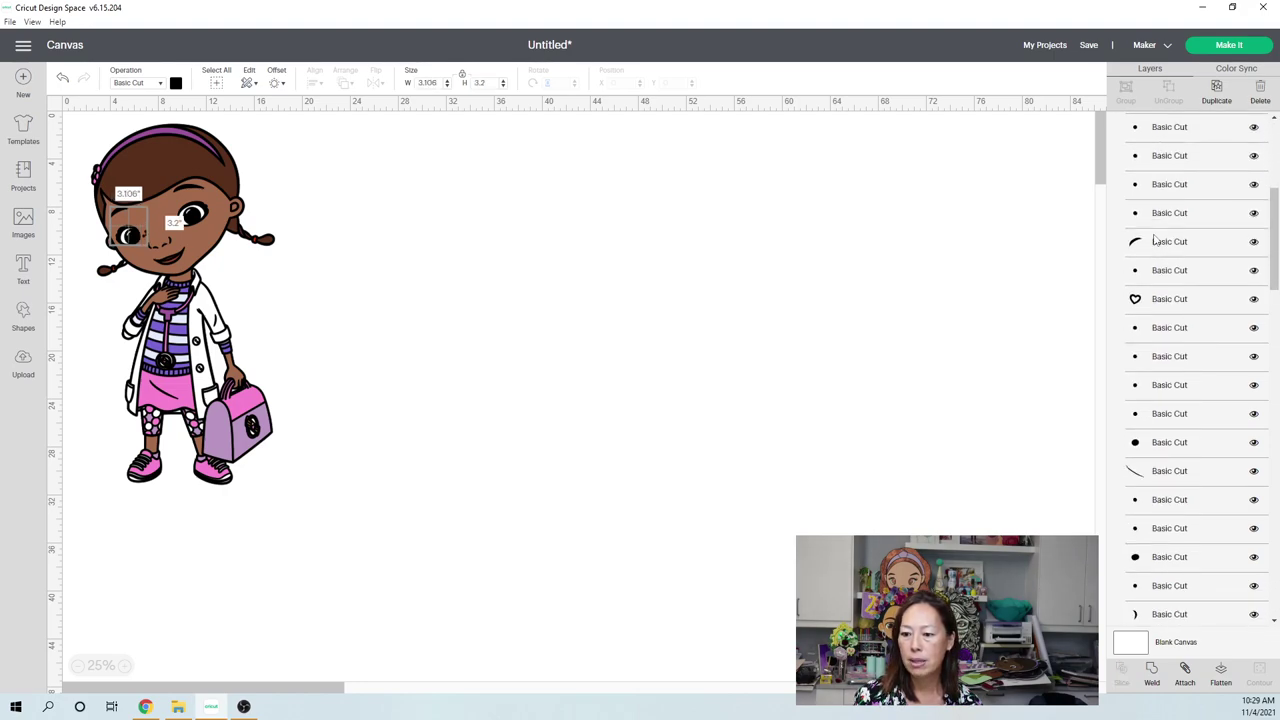
{"action": "scroll", "coordinate": [1155, 240], "scroll_direction": "down", "scroll_amount": 5}
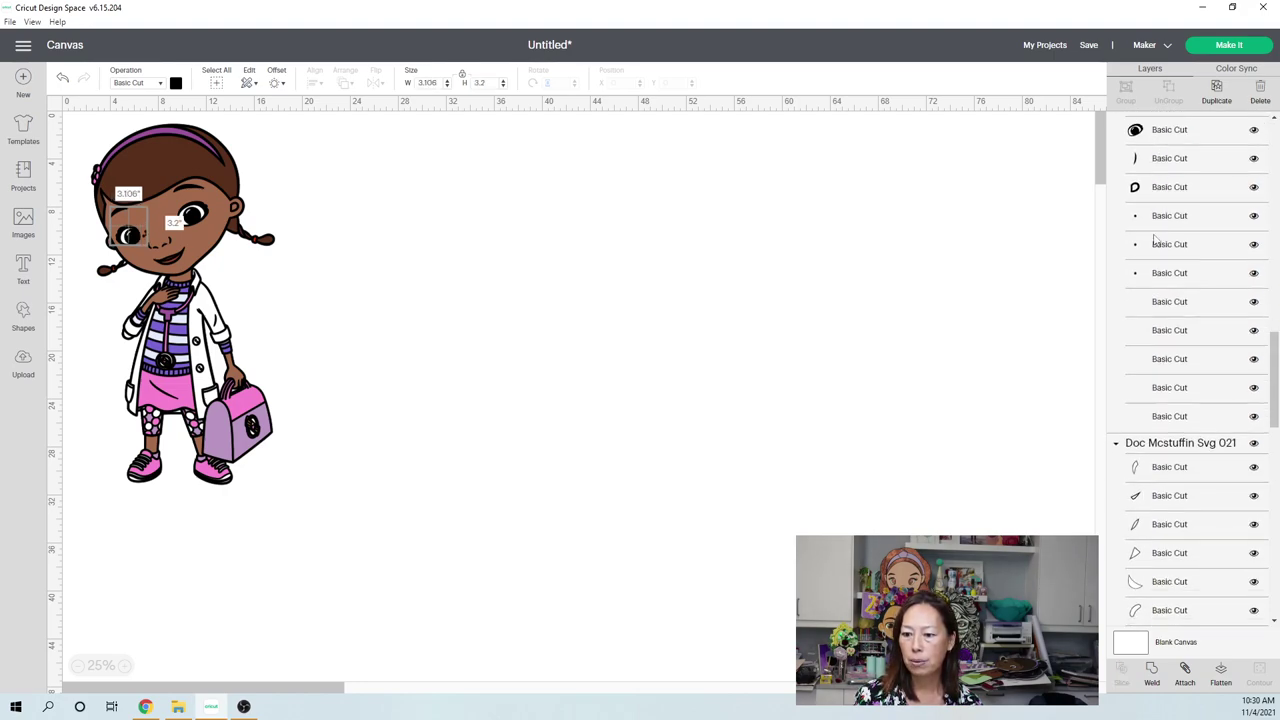
{"action": "scroll", "coordinate": [1155, 238], "scroll_direction": "up", "scroll_amount": 10}
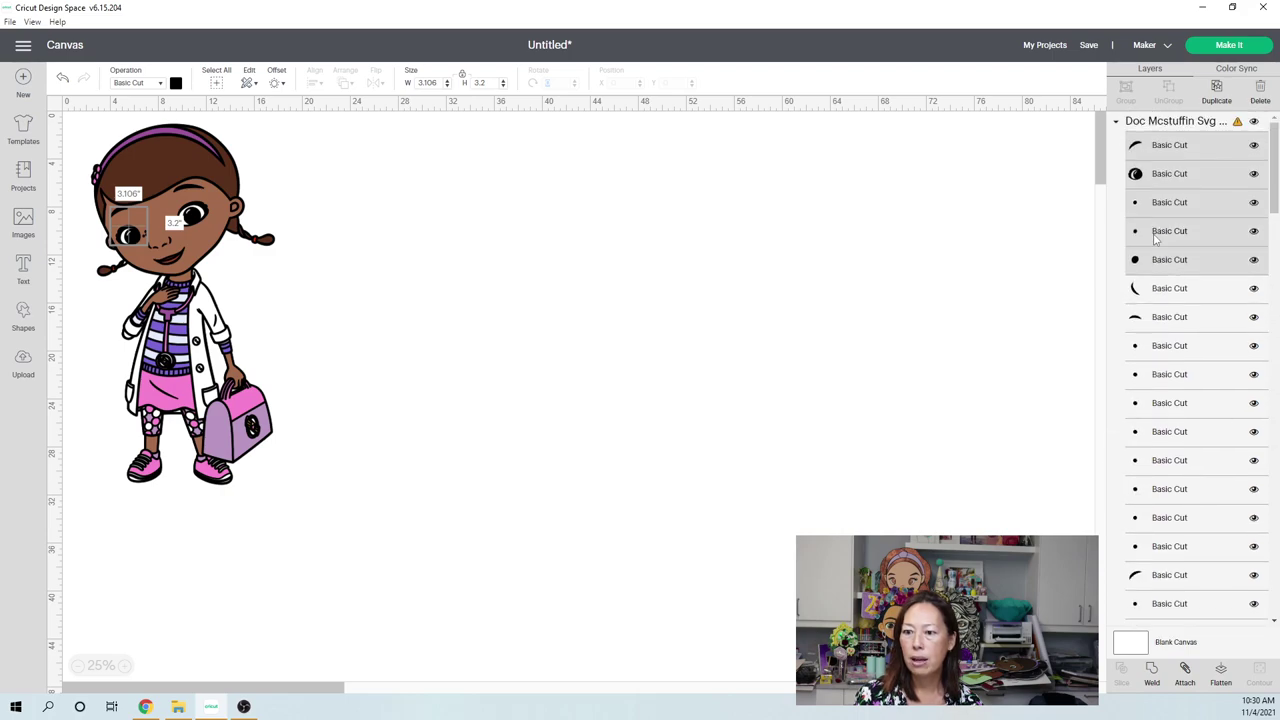
- Select the entire topmost group of black detail pieces and remove it from the top of the layer stack
{"action": "left_click", "coordinate": [1168, 122]}
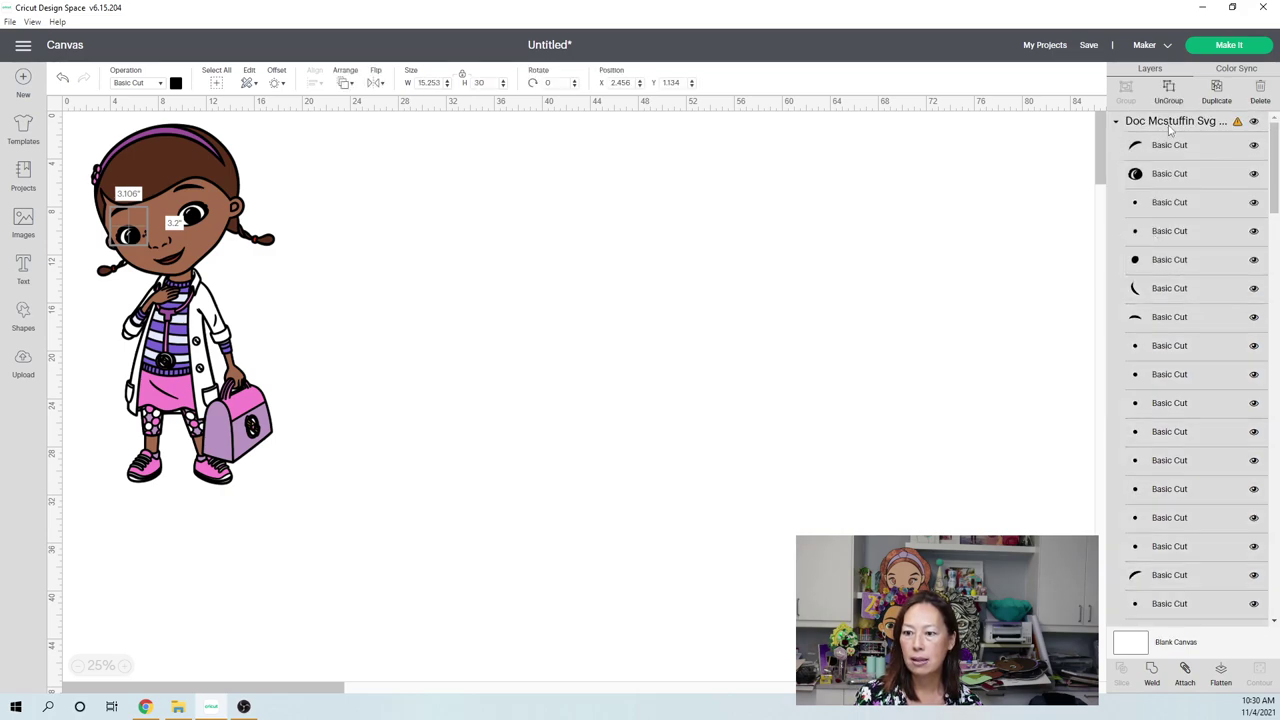
{"action": "scroll", "coordinate": [1167, 290], "scroll_direction": "down", "scroll_amount": 10}
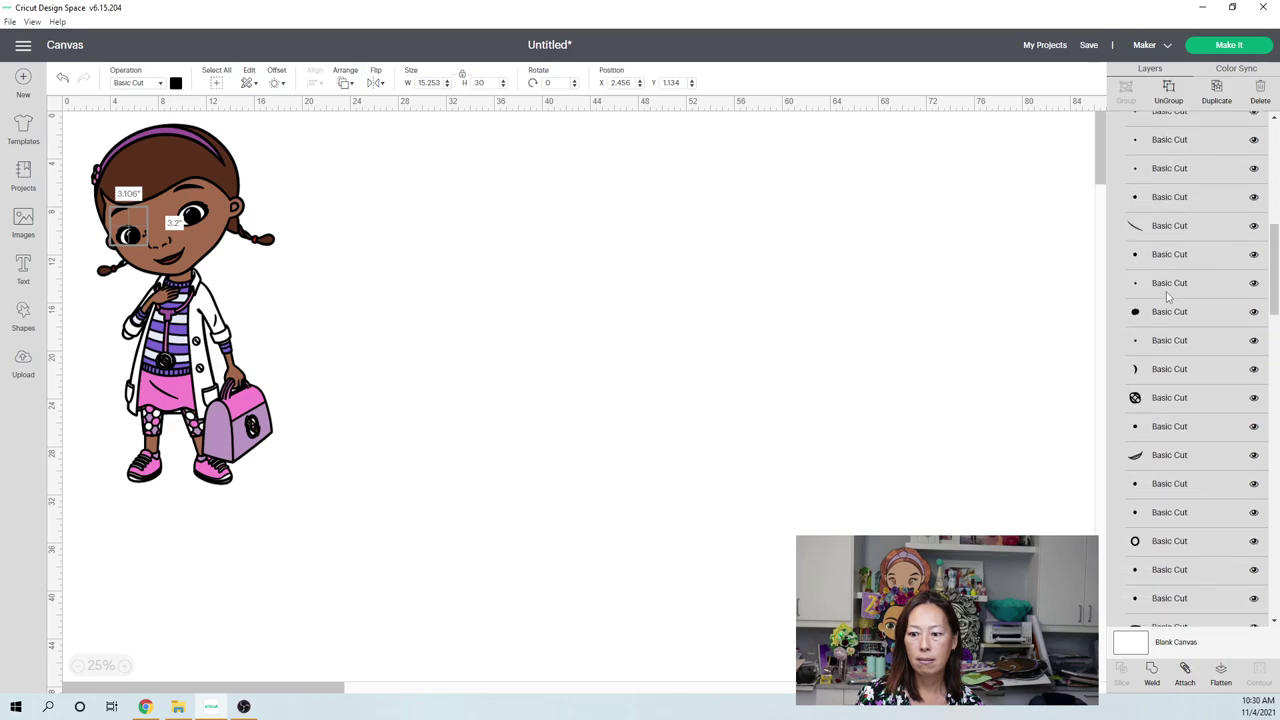
{"action": "scroll", "coordinate": [1167, 295], "scroll_direction": "down", "scroll_amount": 5}
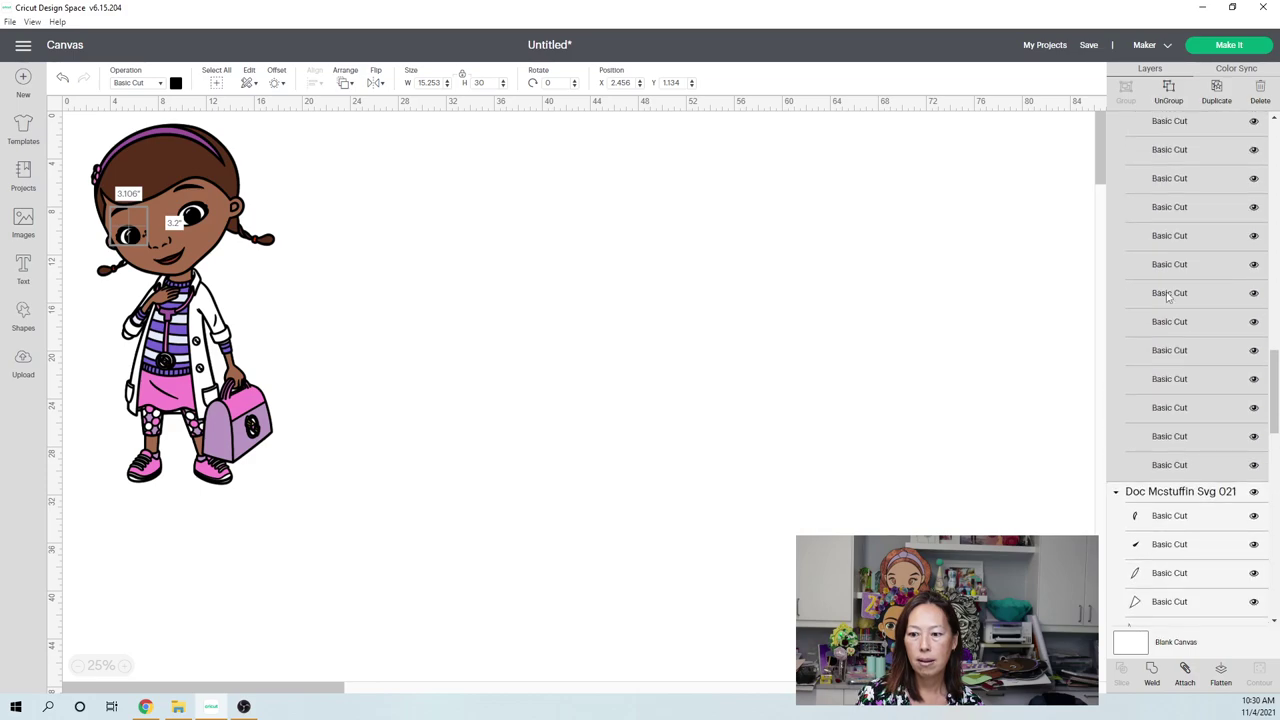
{"action": "scroll", "coordinate": [1167, 295], "scroll_direction": "up", "scroll_amount": 1}
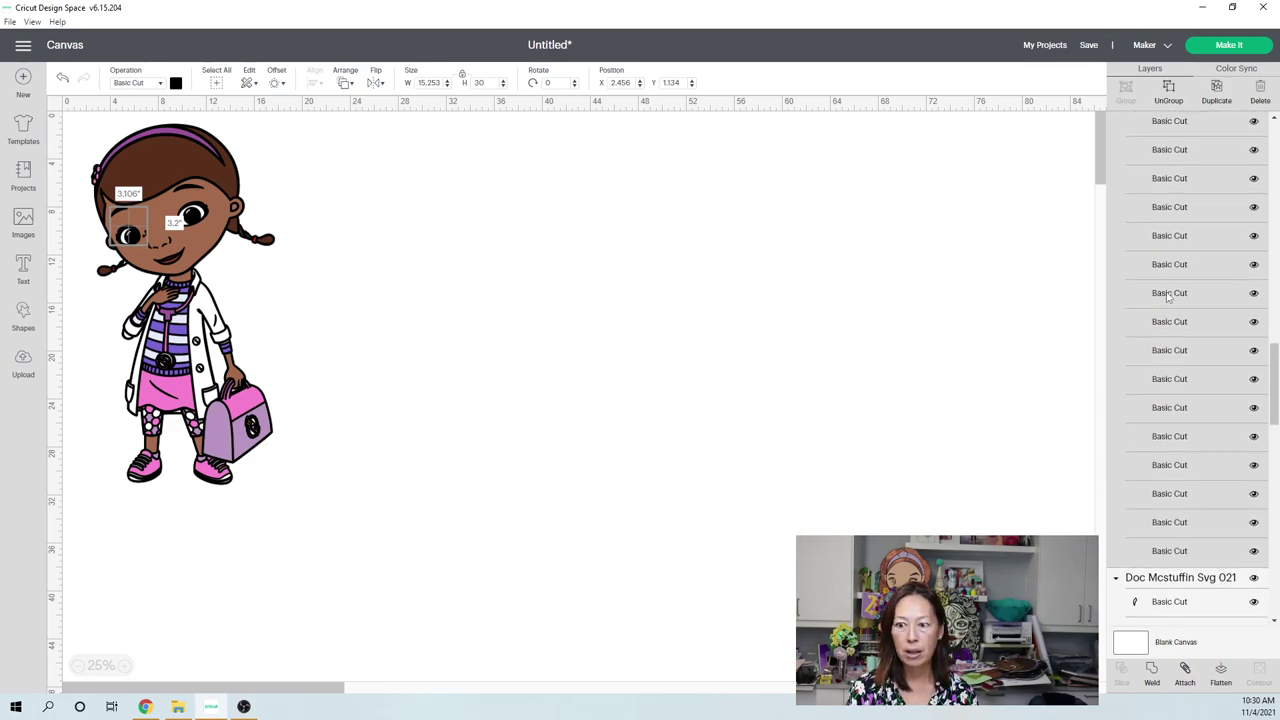
{"action": "key", "text": "Escape"}
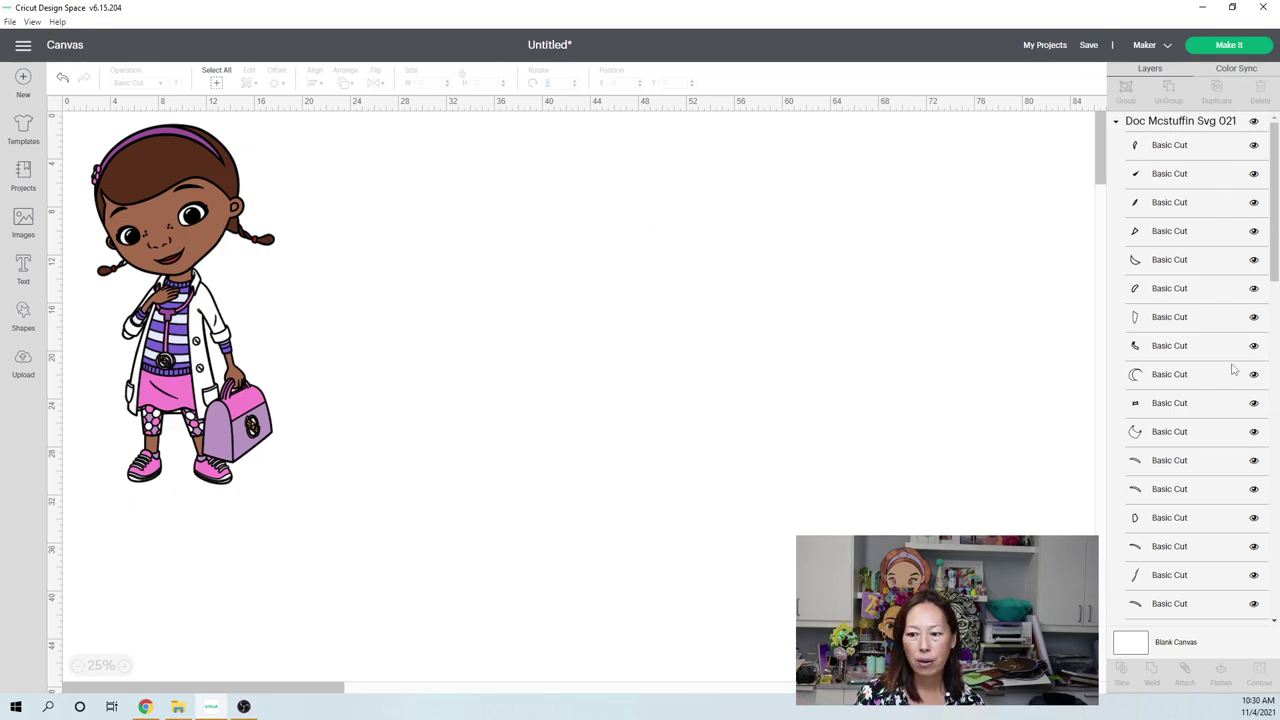
- Review the remaining layers, from the white pieces through to the nested pink and outline groups
{"action": "scroll", "coordinate": [1234, 366], "scroll_direction": "down", "scroll_amount": 5}
{"action": "scroll", "coordinate": [1234, 368], "scroll_direction": "down", "scroll_amount": 3}
{"action": "scroll", "coordinate": [1234, 368], "scroll_direction": "up", "scroll_amount": 2}
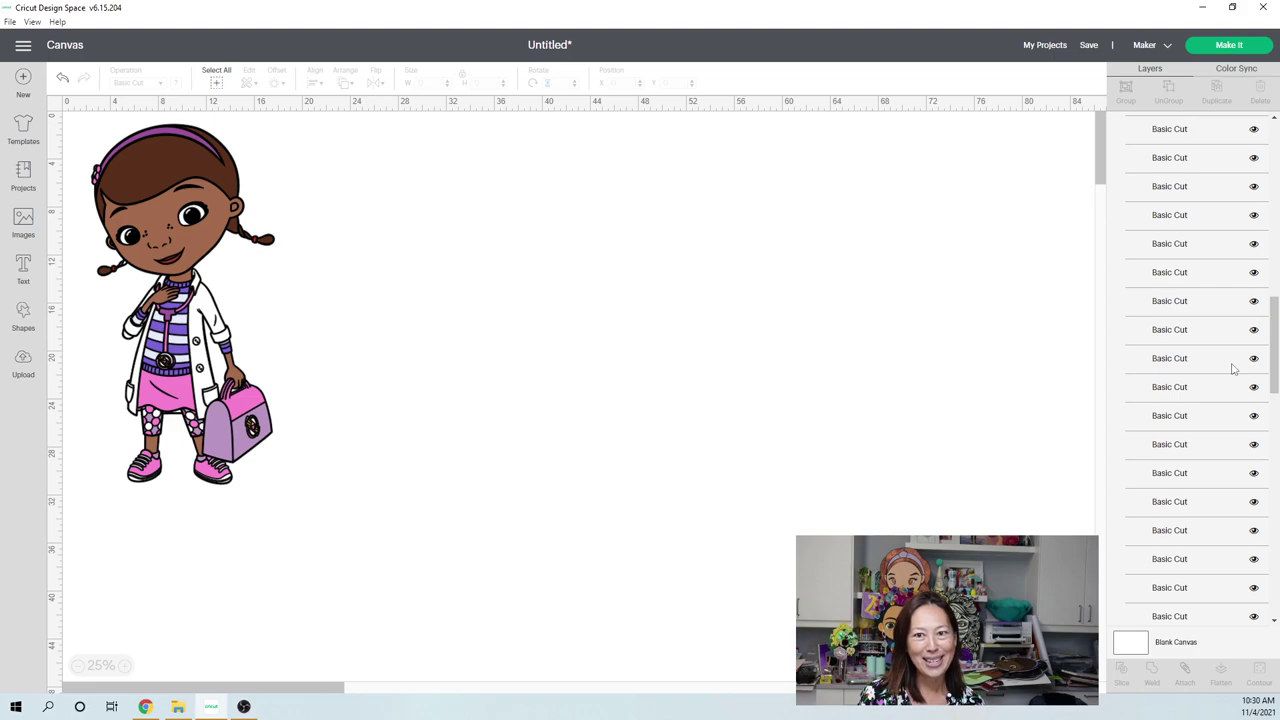
{"action": "scroll", "coordinate": [1234, 368], "scroll_direction": "down", "scroll_amount": 2}
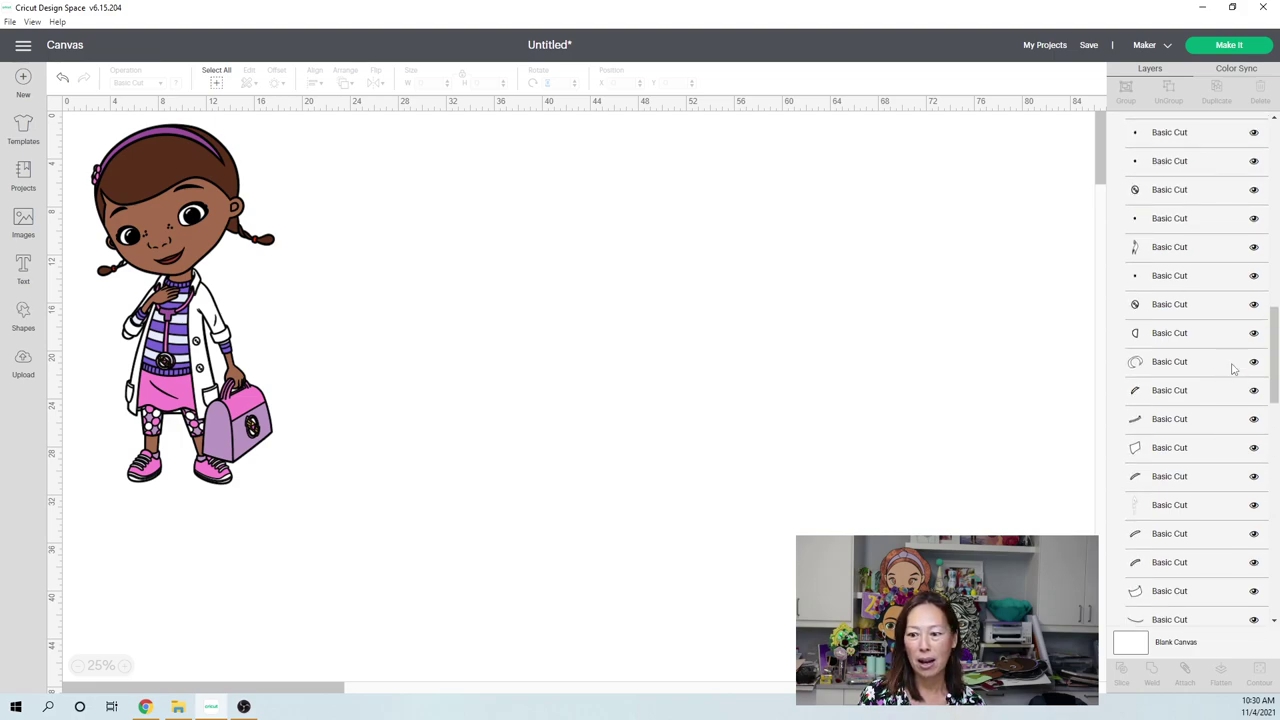
{"action": "scroll", "coordinate": [1234, 368], "scroll_direction": "down", "scroll_amount": 3}
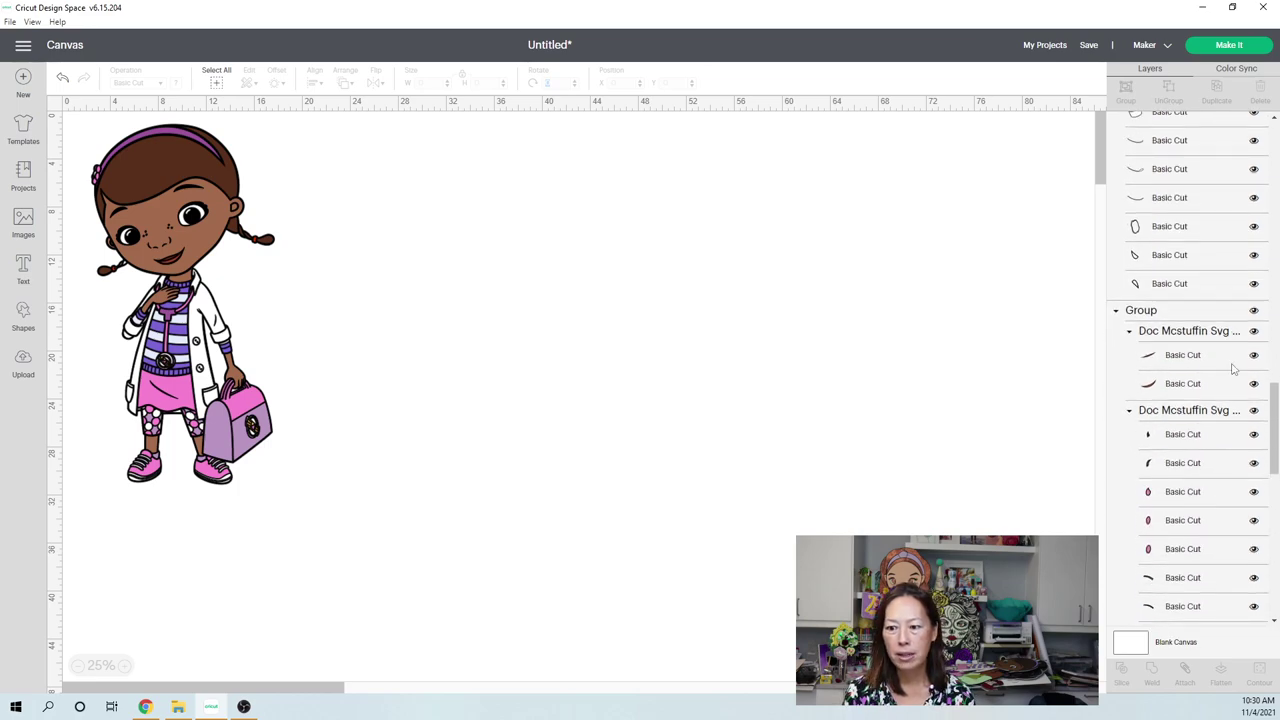
{"action": "scroll", "coordinate": [1234, 368], "scroll_direction": "down", "scroll_amount": 3}
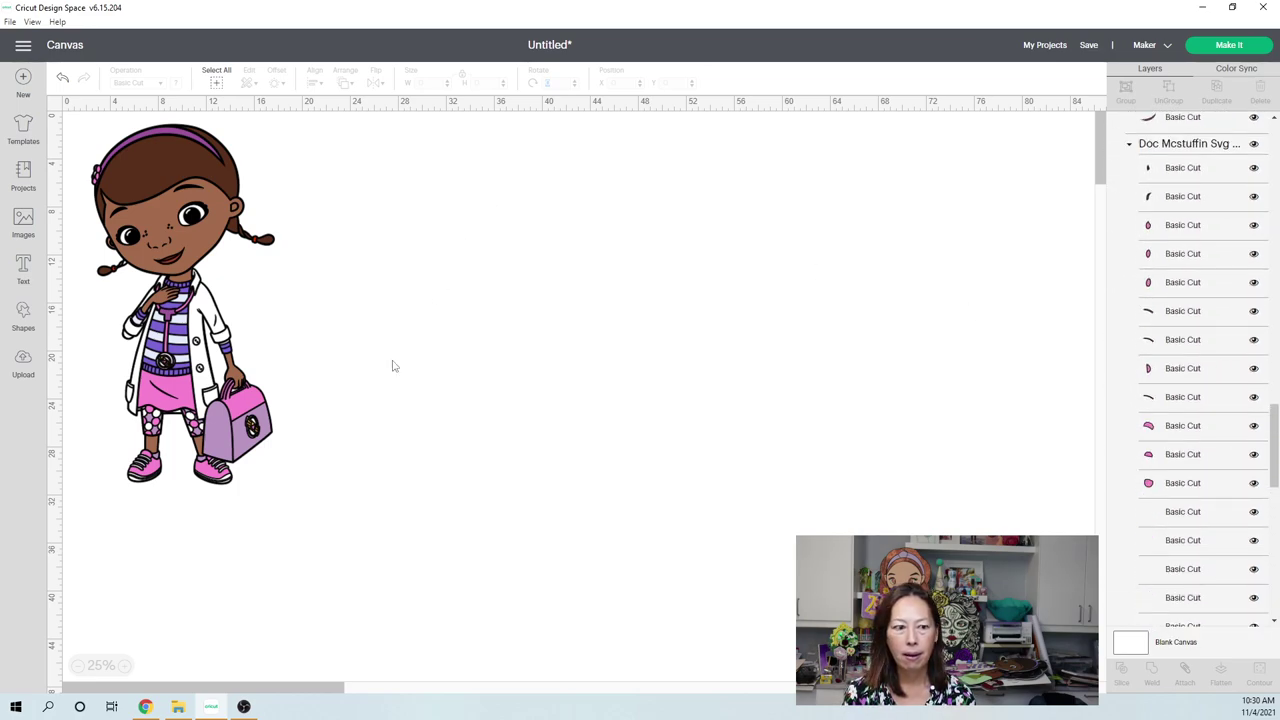
- Inspect the character from head to shoes at 75% zoom for details that need separating
{"action": "left_click", "coordinate": [125, 667]}
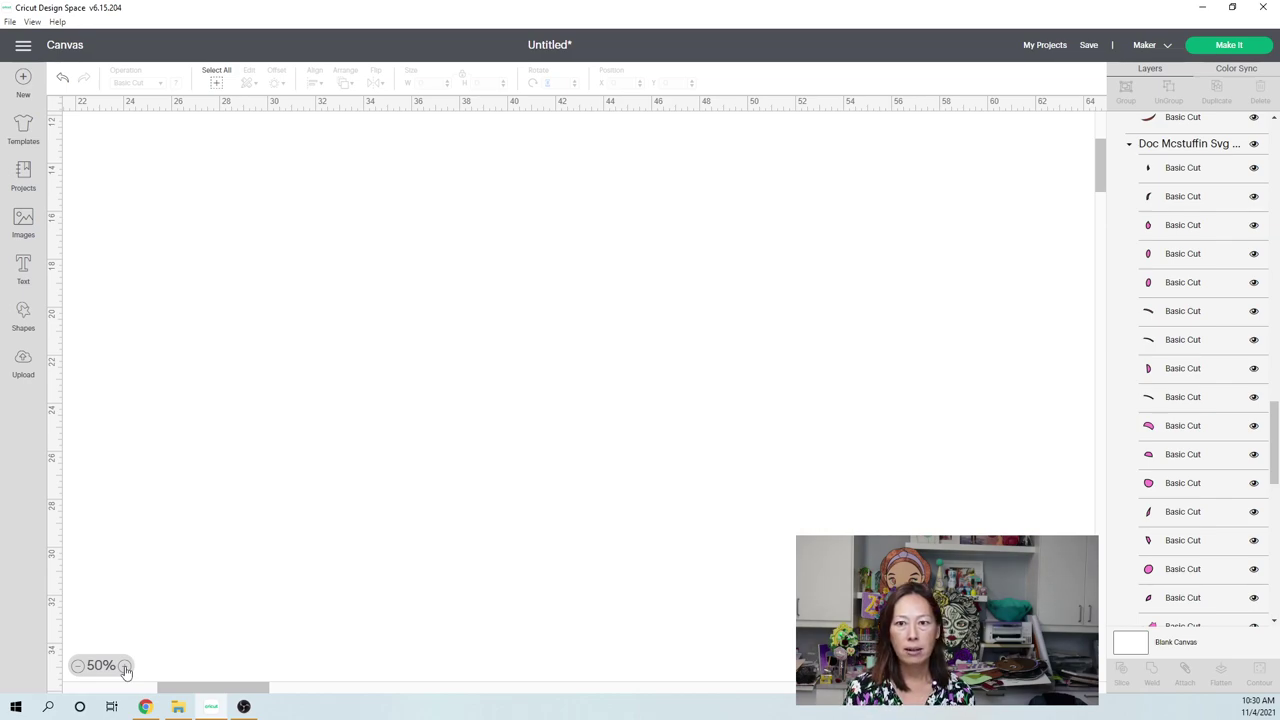
{"action": "left_click", "coordinate": [125, 667]}
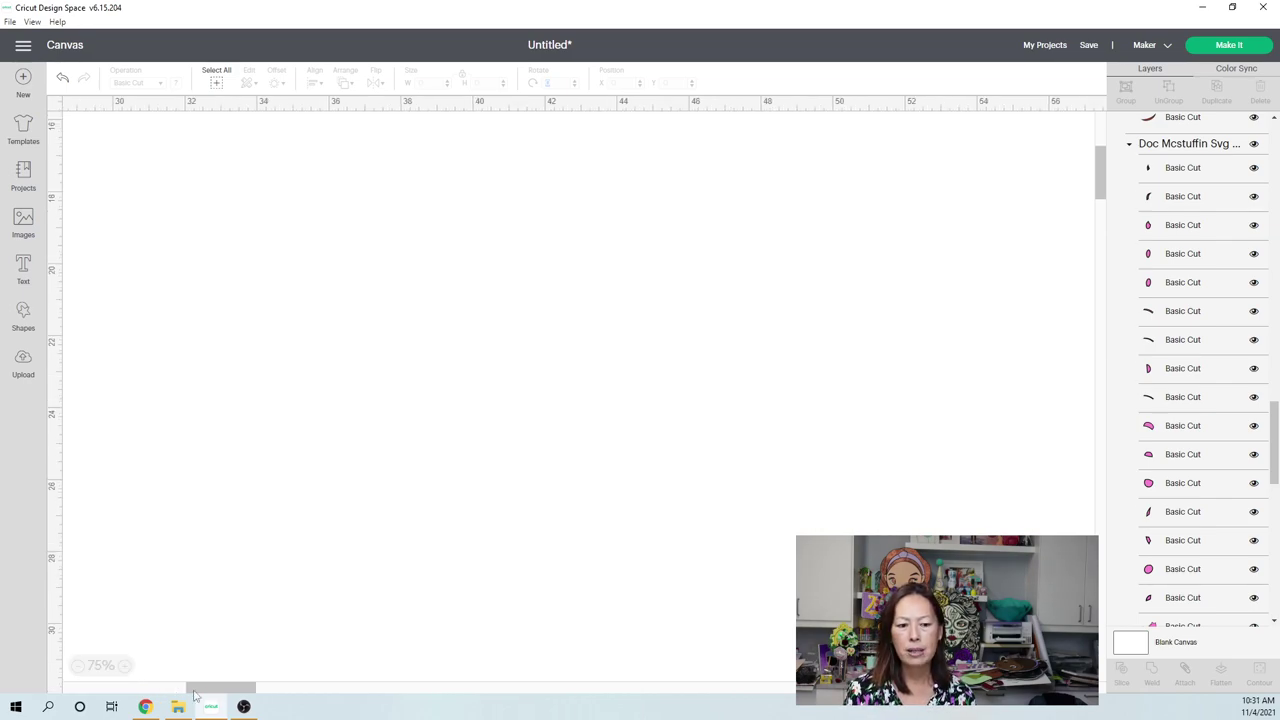
{"action": "left_click", "coordinate": [90, 697]}
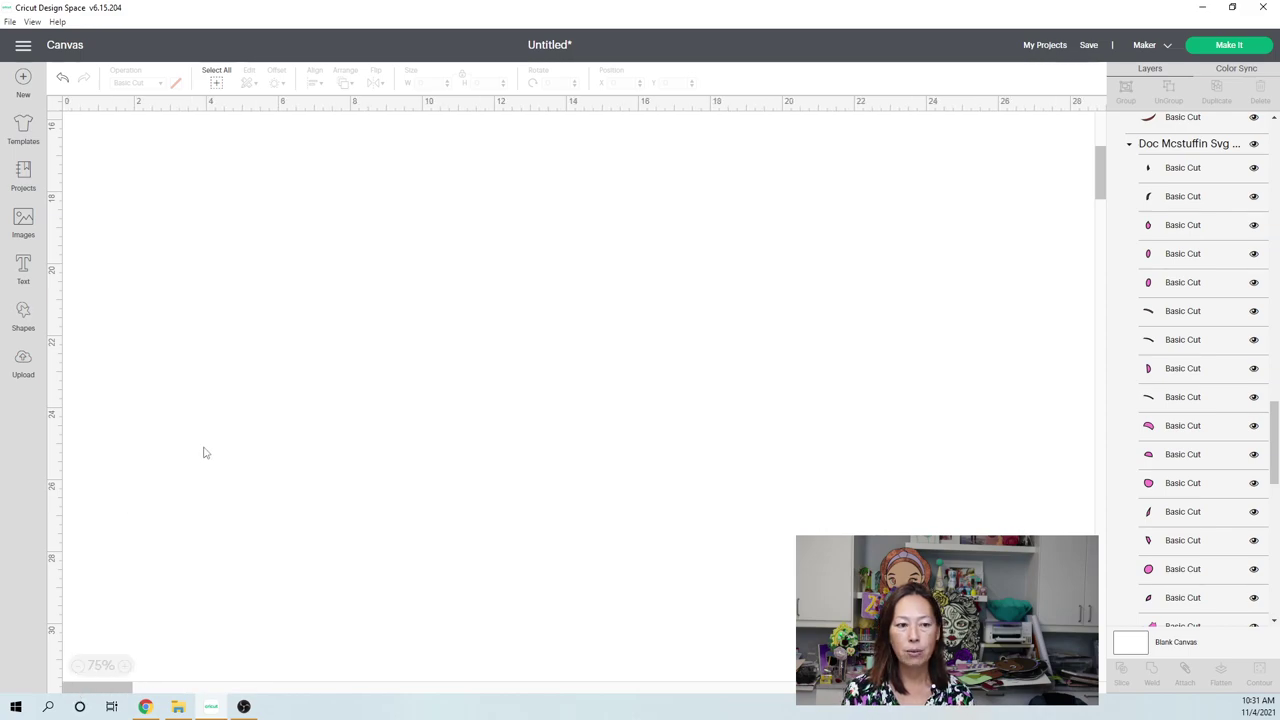
{"action": "scroll", "coordinate": [268, 458], "scroll_direction": "up", "scroll_amount": 10}
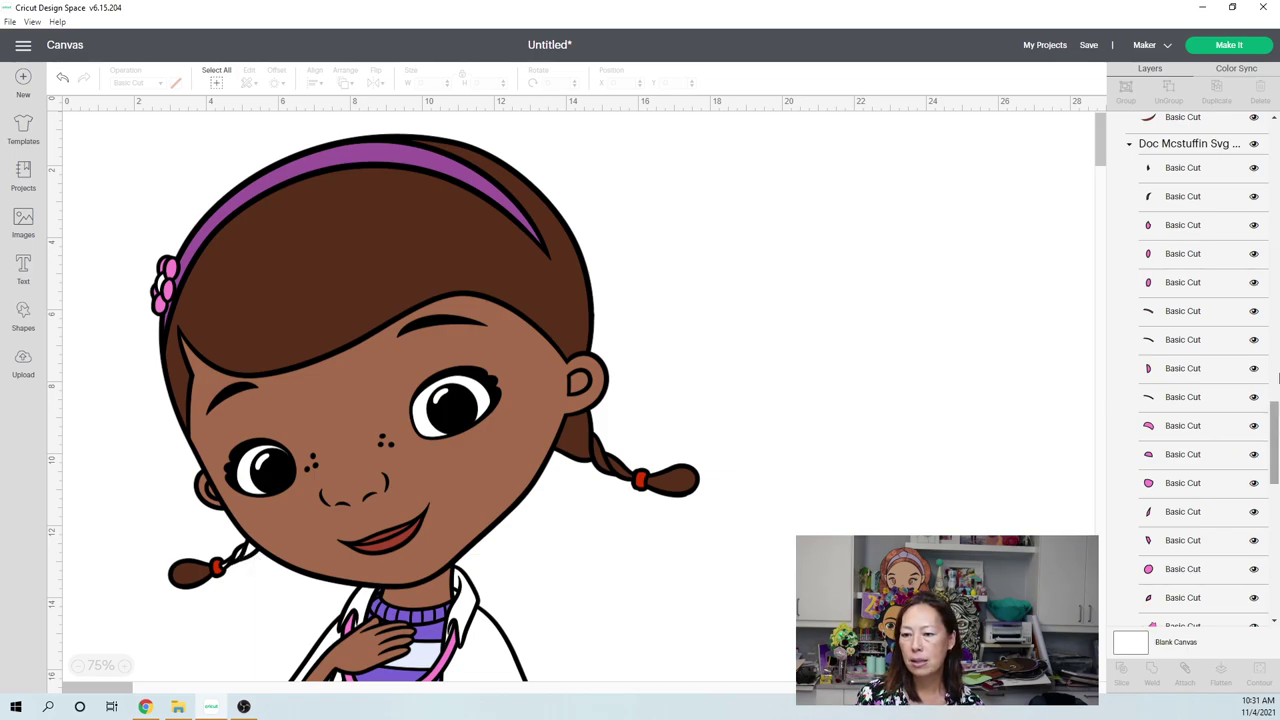
{"action": "scroll", "coordinate": [1278, 377], "scroll_direction": "up", "scroll_amount": 10}
{"action": "left_click_drag", "start_coordinate": [1276, 325], "coordinate": [1276, 157]}
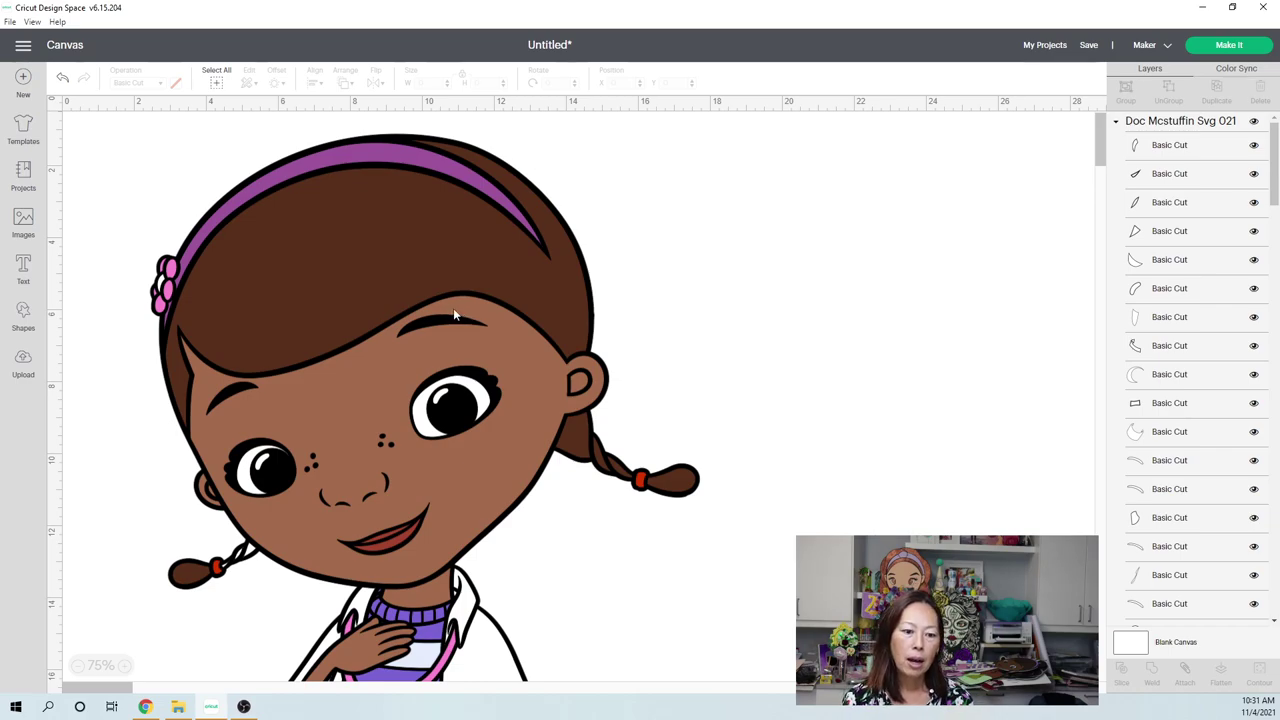
{"action": "scroll", "coordinate": [453, 316], "scroll_direction": "down", "scroll_amount": 3}
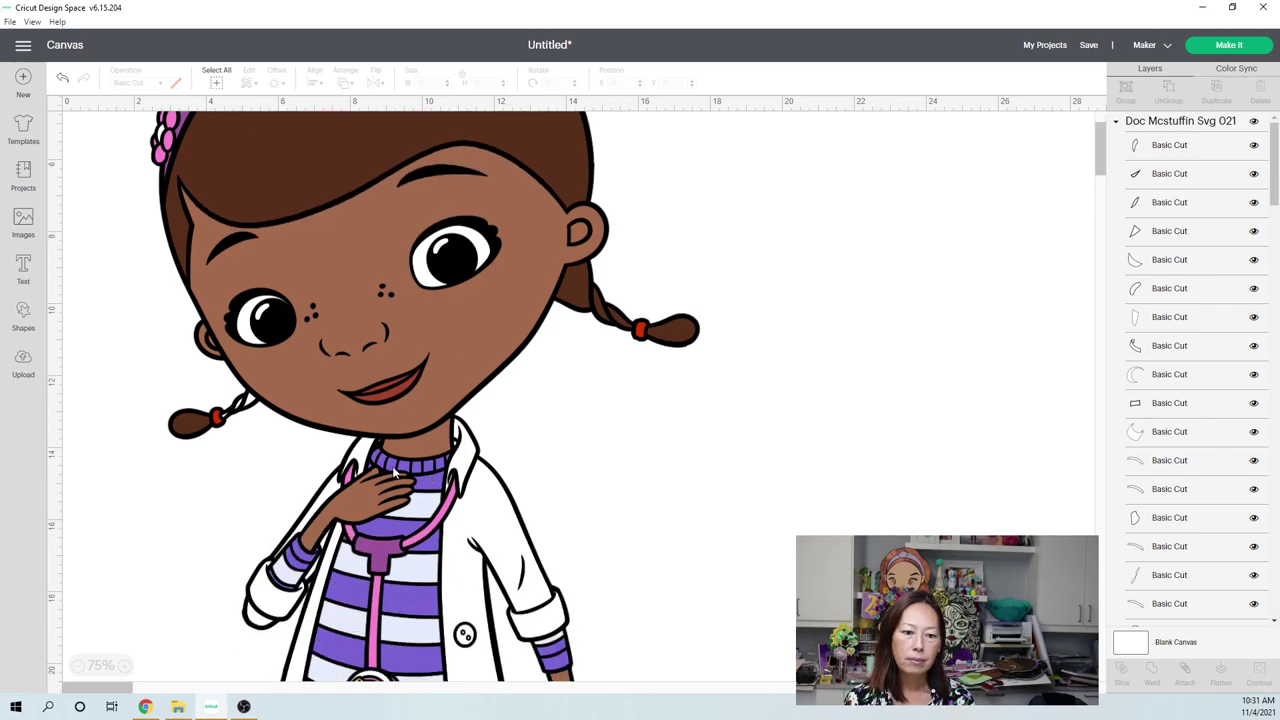
{"action": "scroll", "coordinate": [295, 500], "scroll_direction": "down", "scroll_amount": 2}
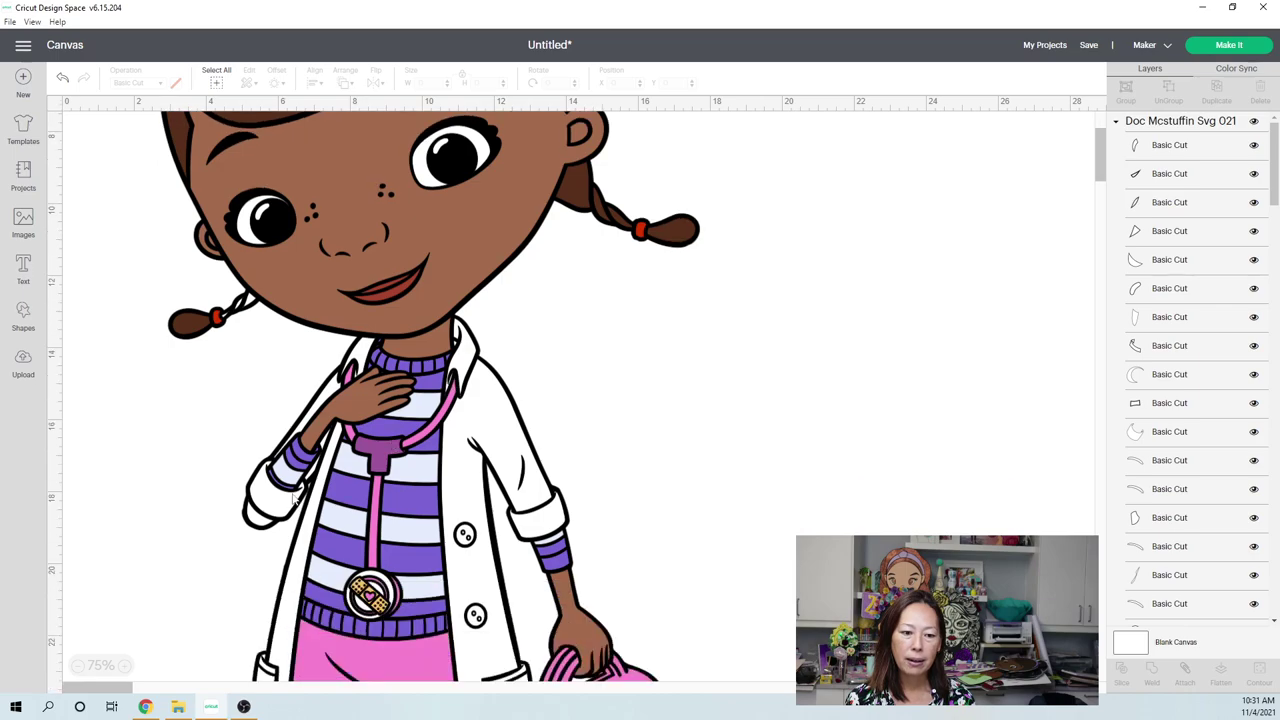
{"action": "scroll", "coordinate": [413, 496], "scroll_direction": "down", "scroll_amount": 4}
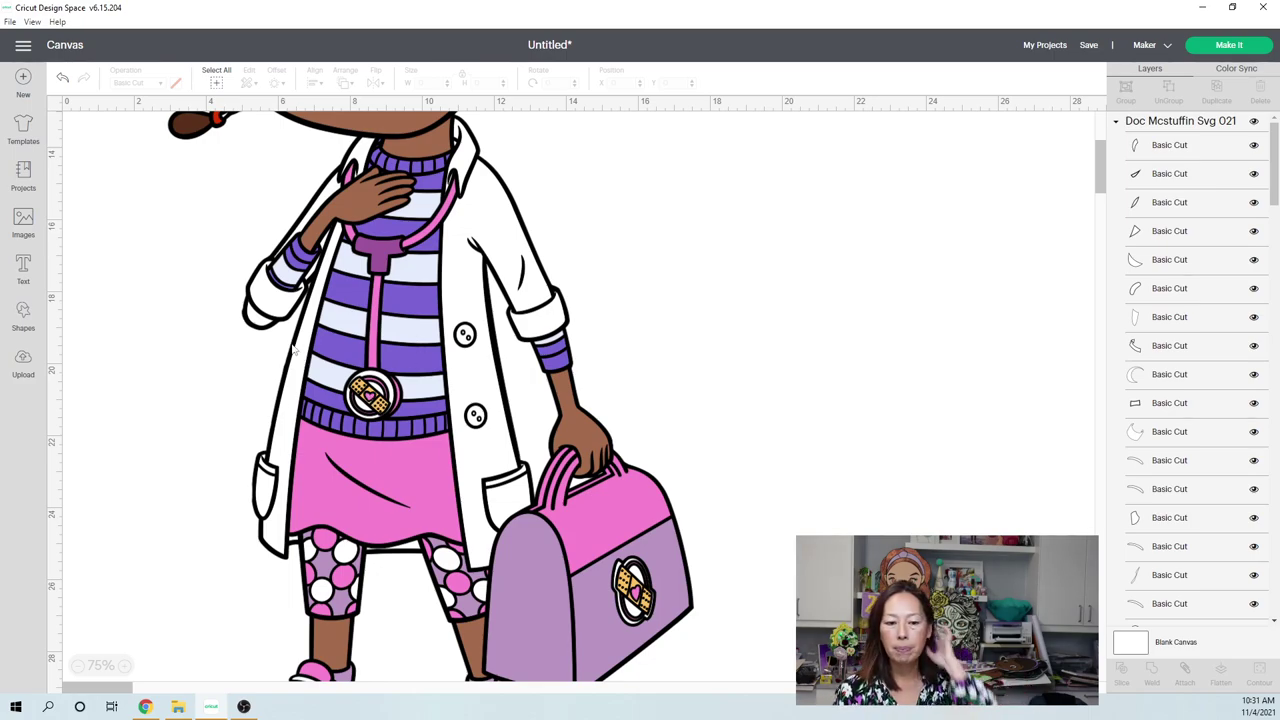
{"action": "scroll", "coordinate": [288, 347], "scroll_direction": "down", "scroll_amount": 3}
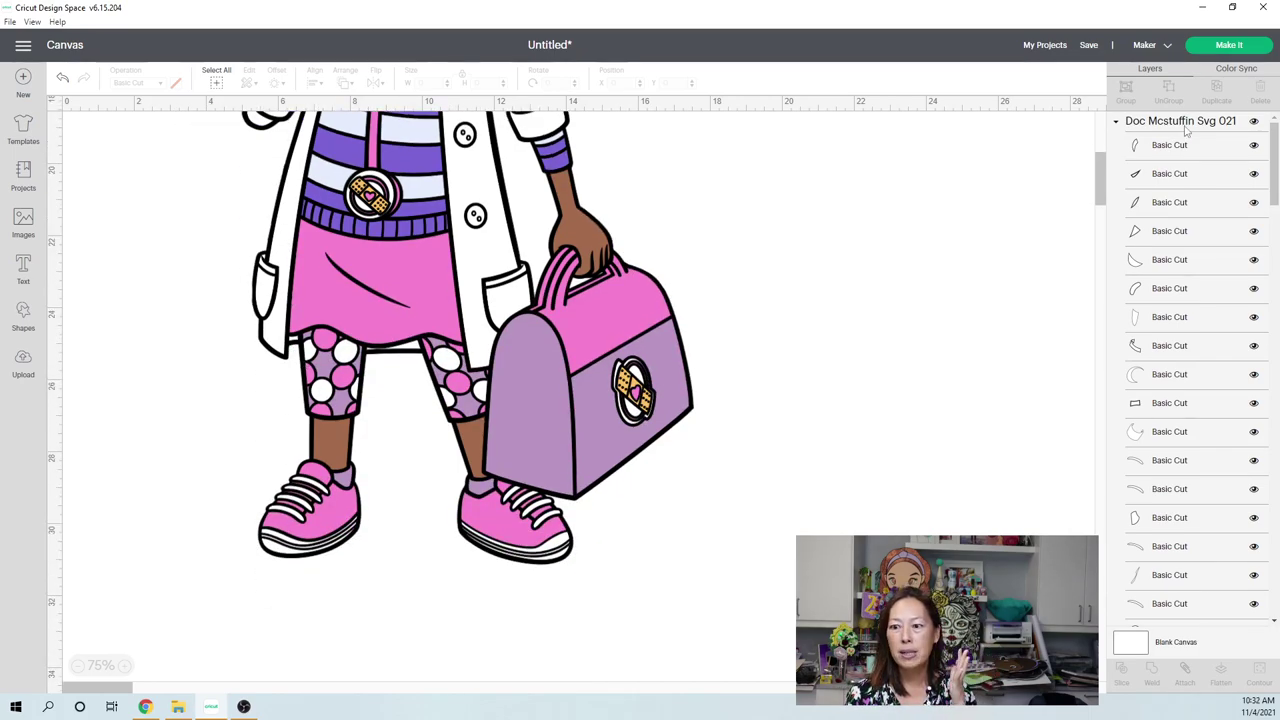
- Move the group of white pieces clear of the figure onto the empty canvas beside it and ungroup it
{"action": "left_click", "coordinate": [490, 220]}
{"action": "left_click_drag", "start_coordinate": [490, 220], "coordinate": [978, 228]}
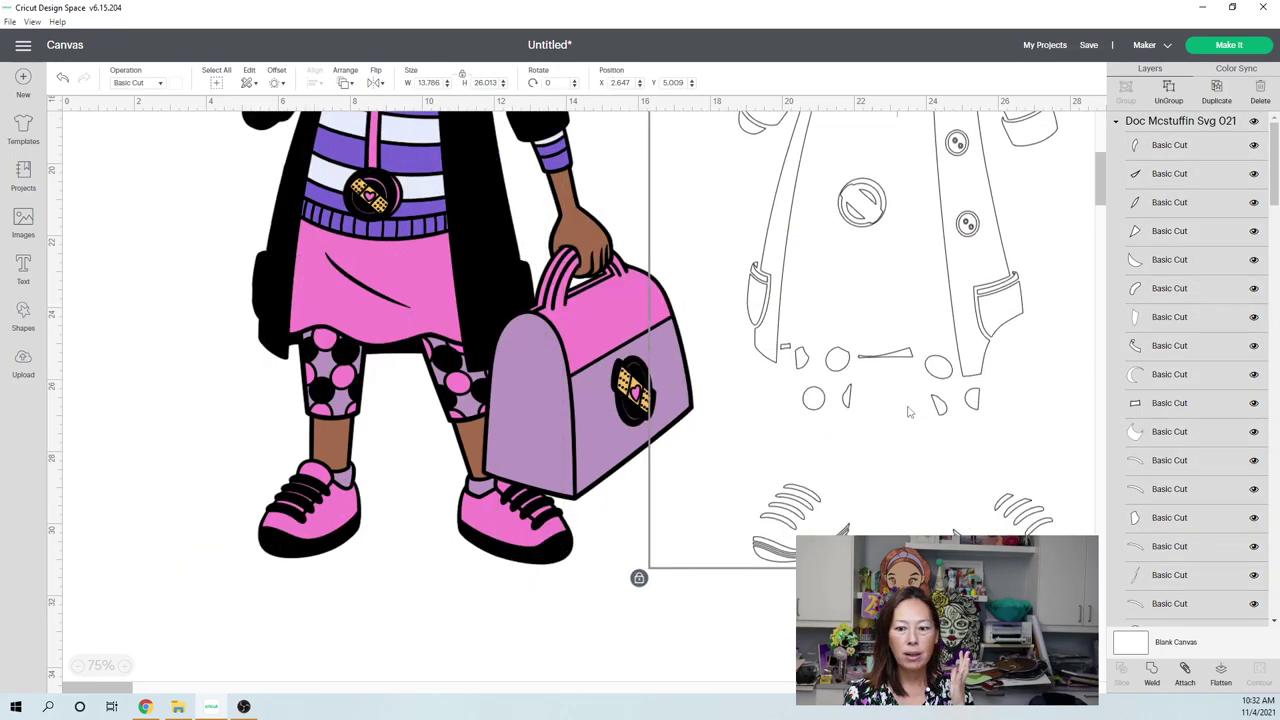
{"action": "left_click", "coordinate": [125, 666]}
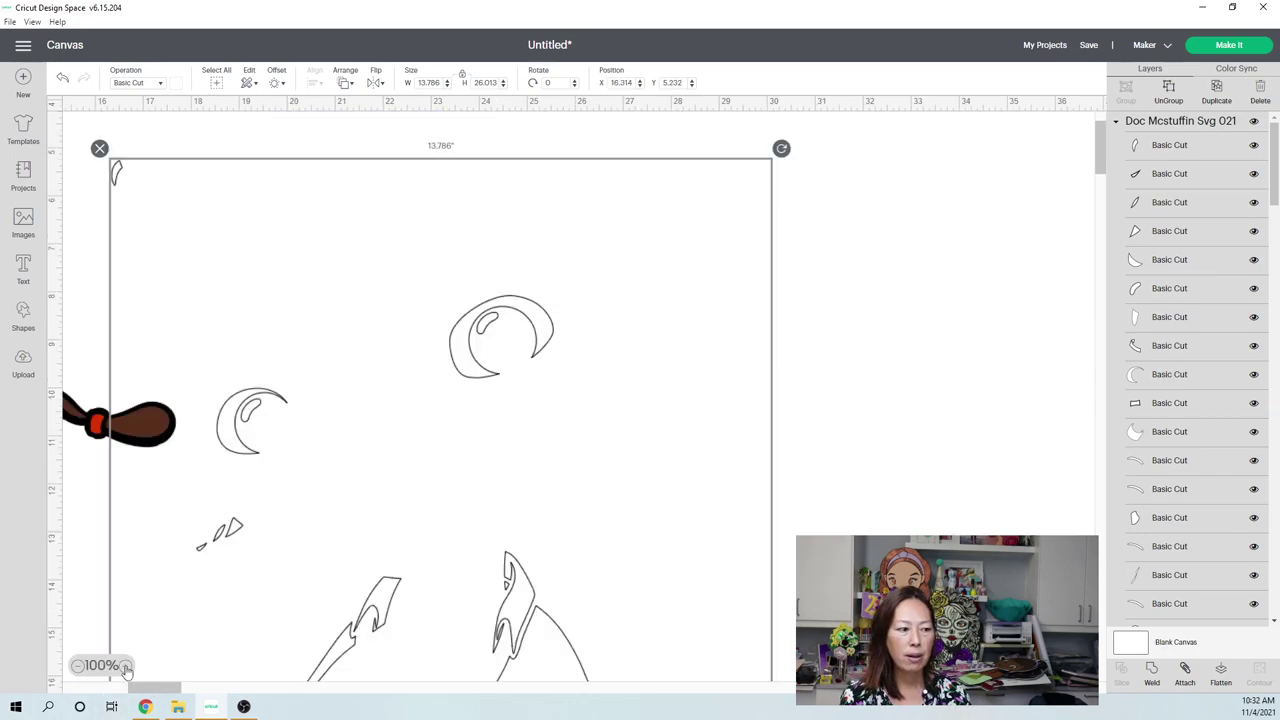
{"action": "scroll", "coordinate": [631, 466], "scroll_direction": "down", "scroll_amount": 3}
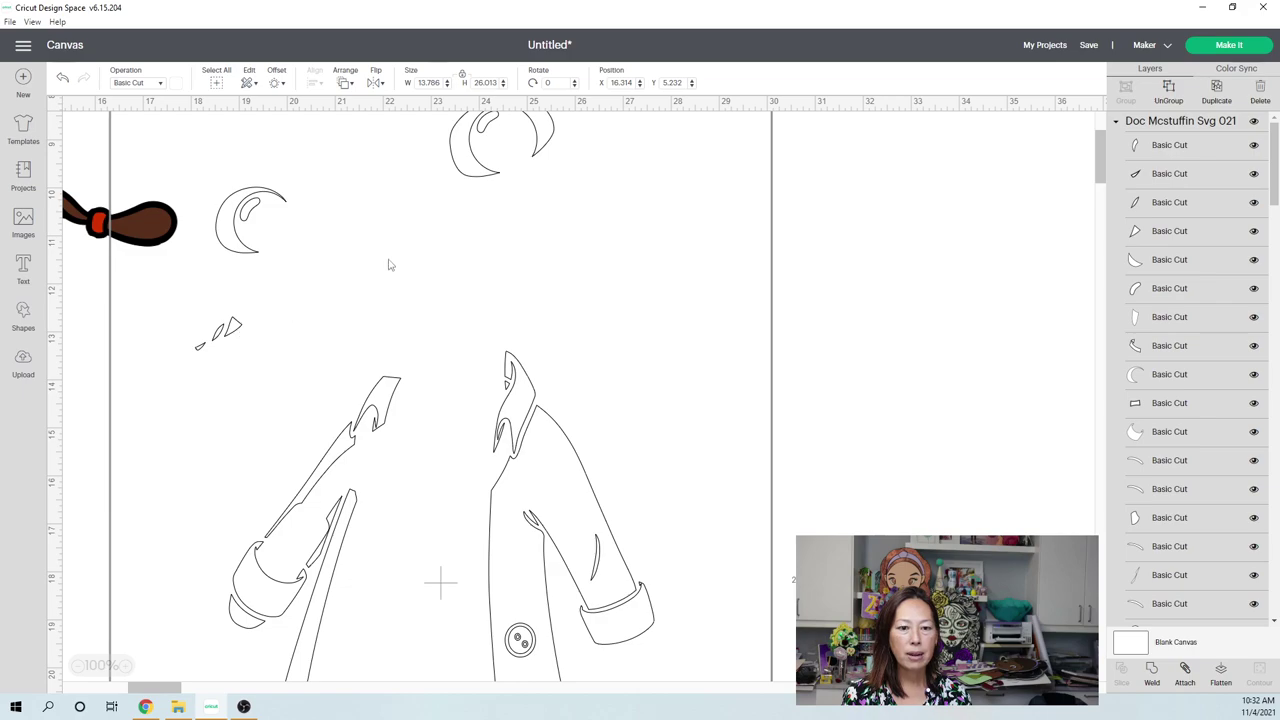
{"action": "left_click_drag", "start_coordinate": [488, 172], "coordinate": [690, 174]}
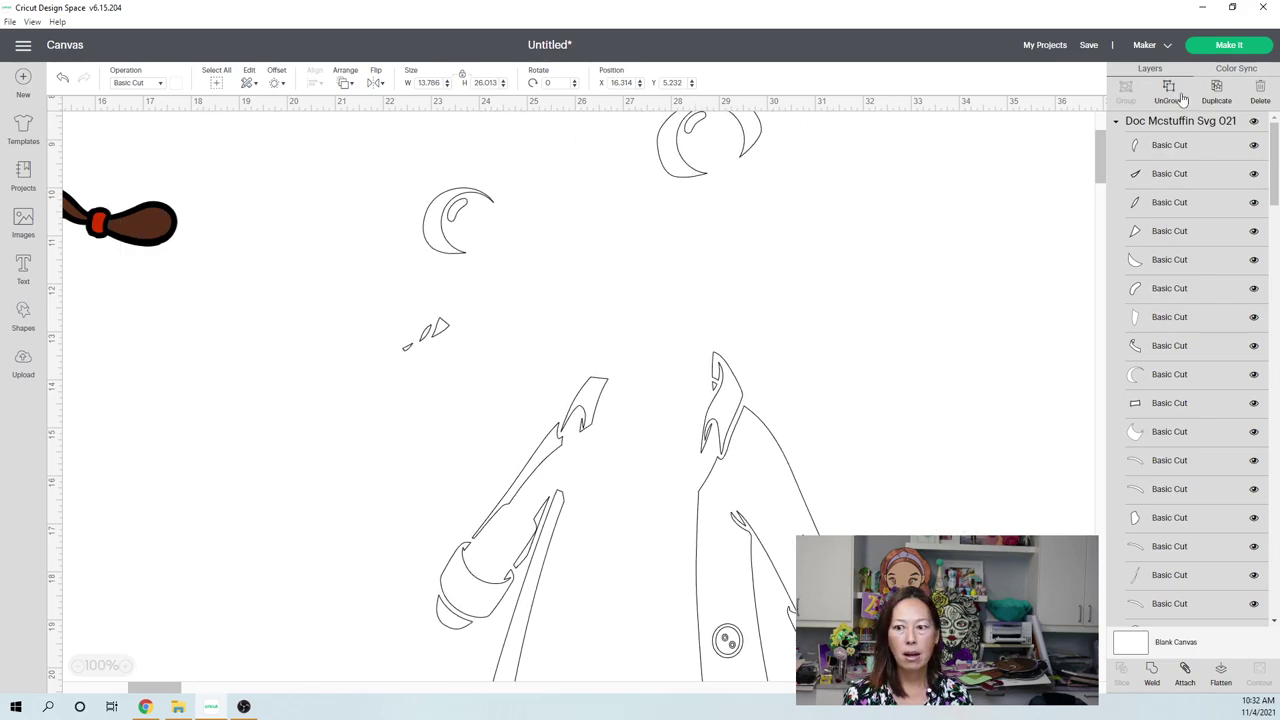
{"action": "left_click", "coordinate": [336, 340]}
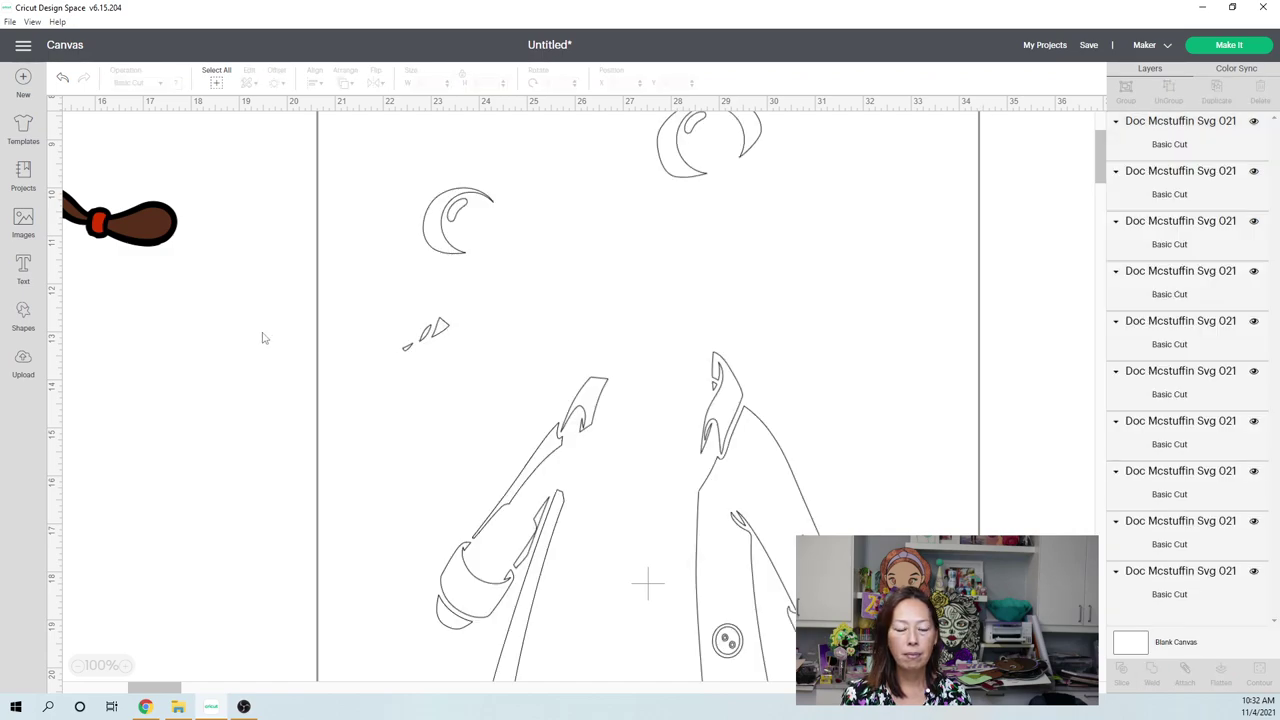
- Recolor the two outer slivers of the small three-piece braid cluster below the smaller eye piece to brown
{"action": "left_click", "coordinate": [446, 337]}
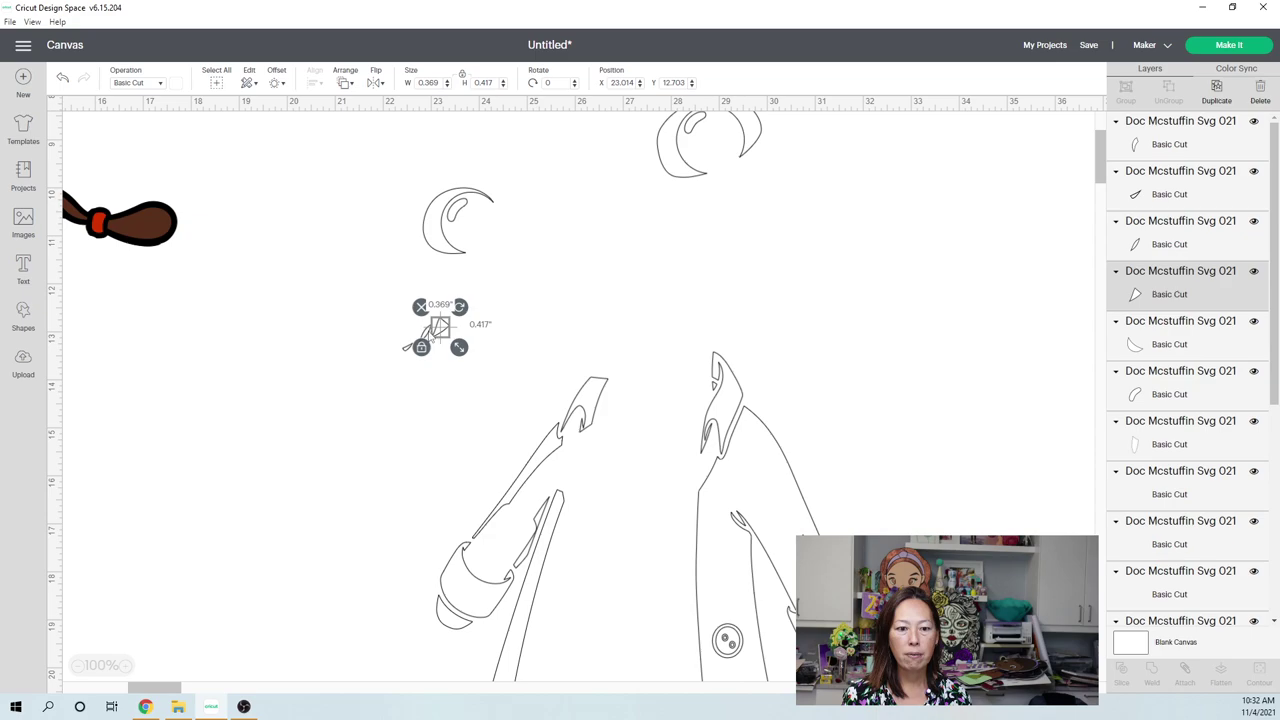
{"action": "left_click", "coordinate": [405, 346], "text": "shift"}
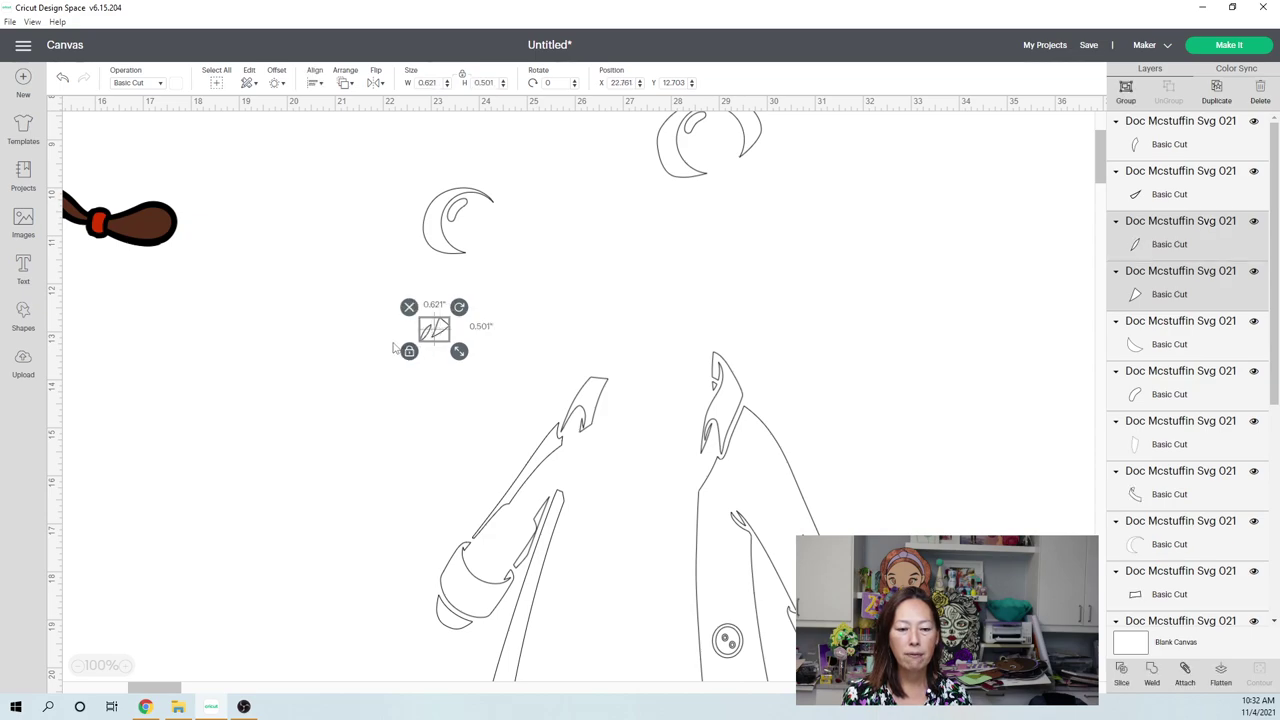
{"action": "left_click", "coordinate": [395, 348]}
{"action": "left_click", "coordinate": [410, 350]}
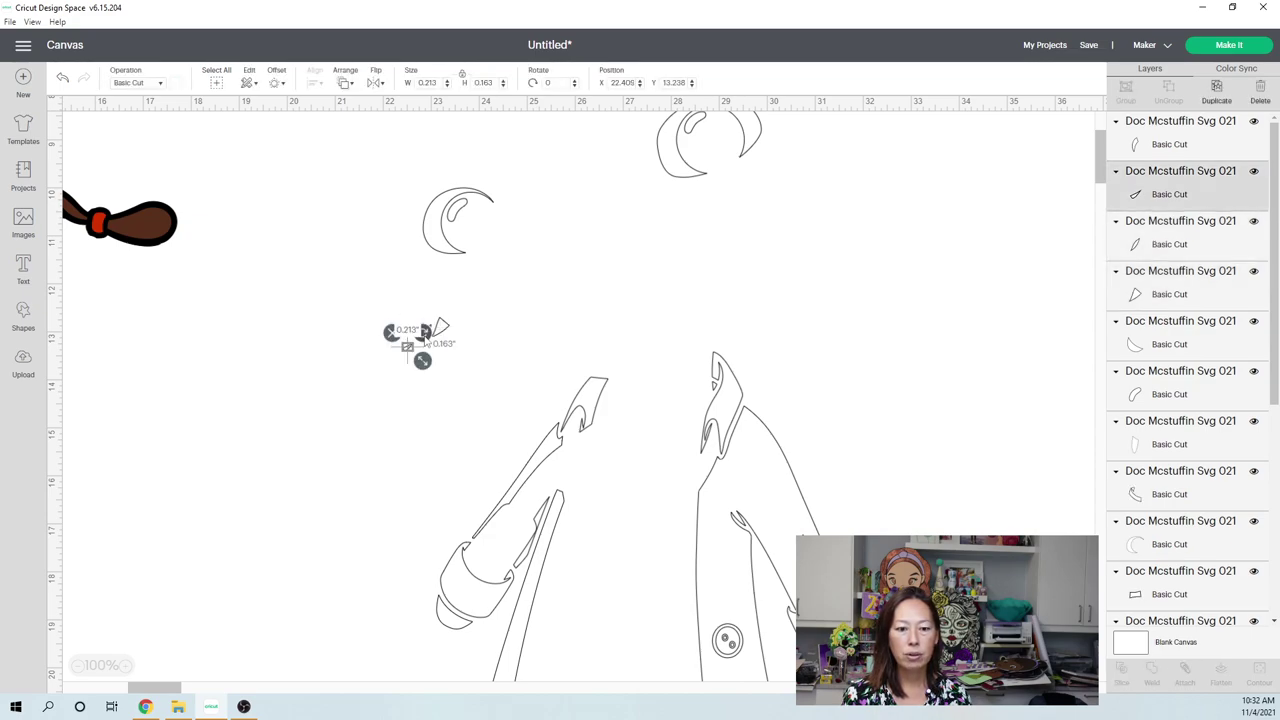
{"action": "left_click", "coordinate": [441, 327], "text": "shift"}
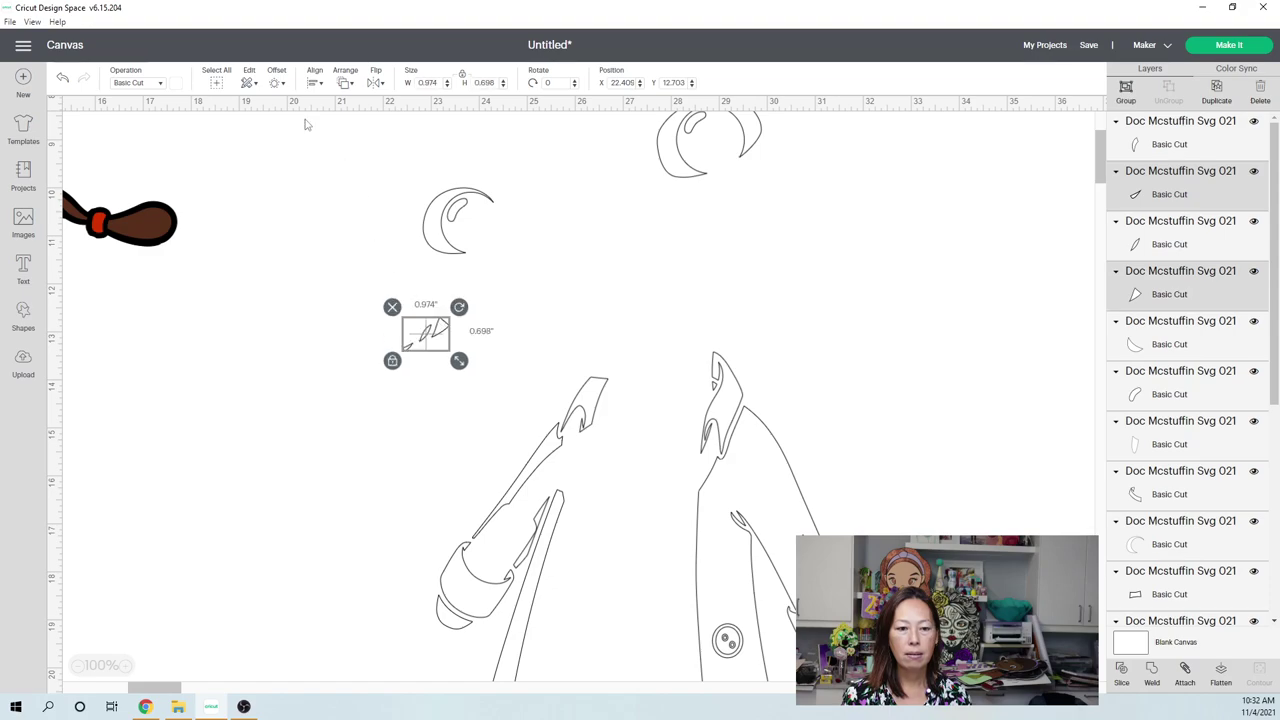
{"action": "left_click", "coordinate": [180, 87]}
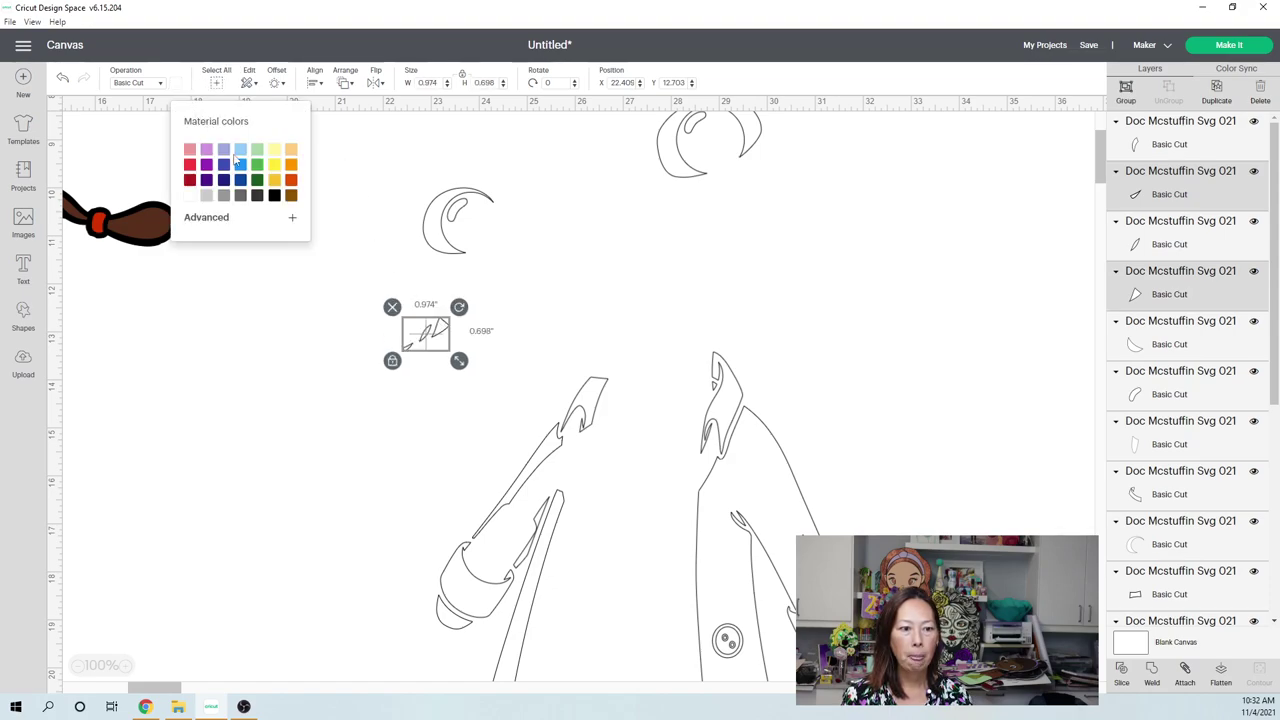
{"action": "left_click", "coordinate": [289, 198]}
{"action": "left_click", "coordinate": [328, 347]}
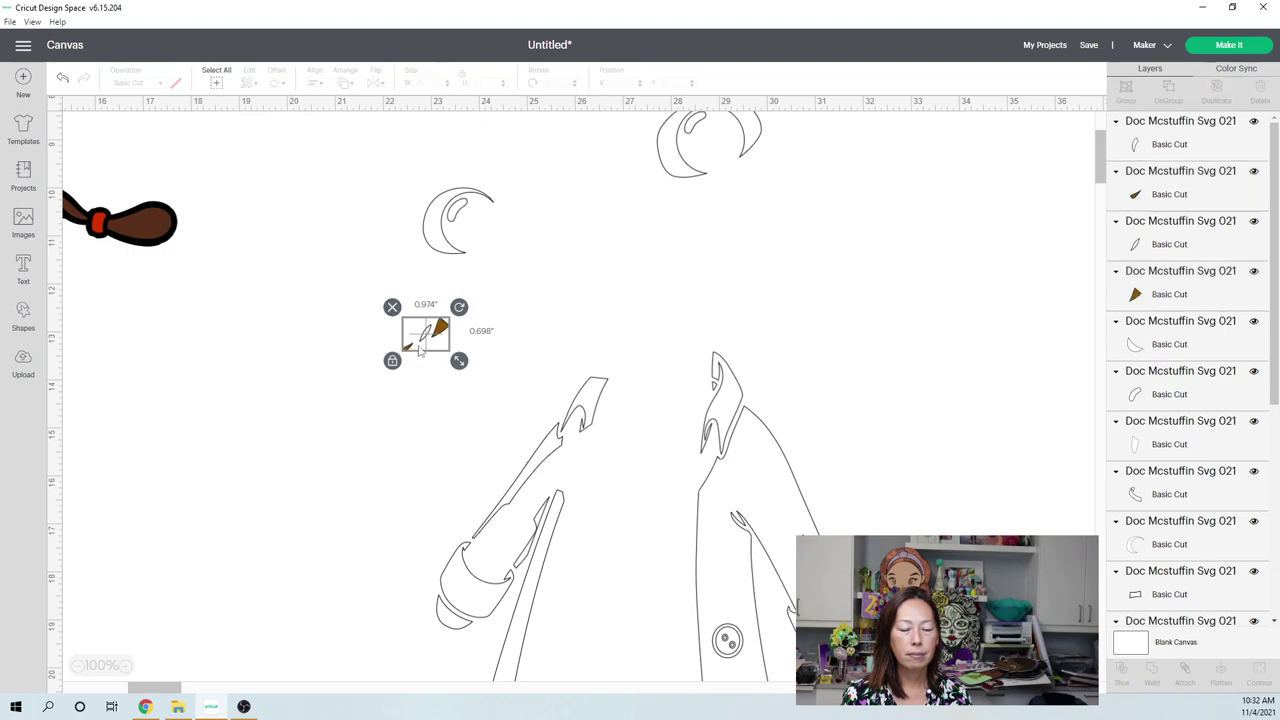
- Recolor the middle sliver and then the whole three-piece braid cluster to the darker brown used in the hair
{"action": "left_click", "coordinate": [425, 333]}
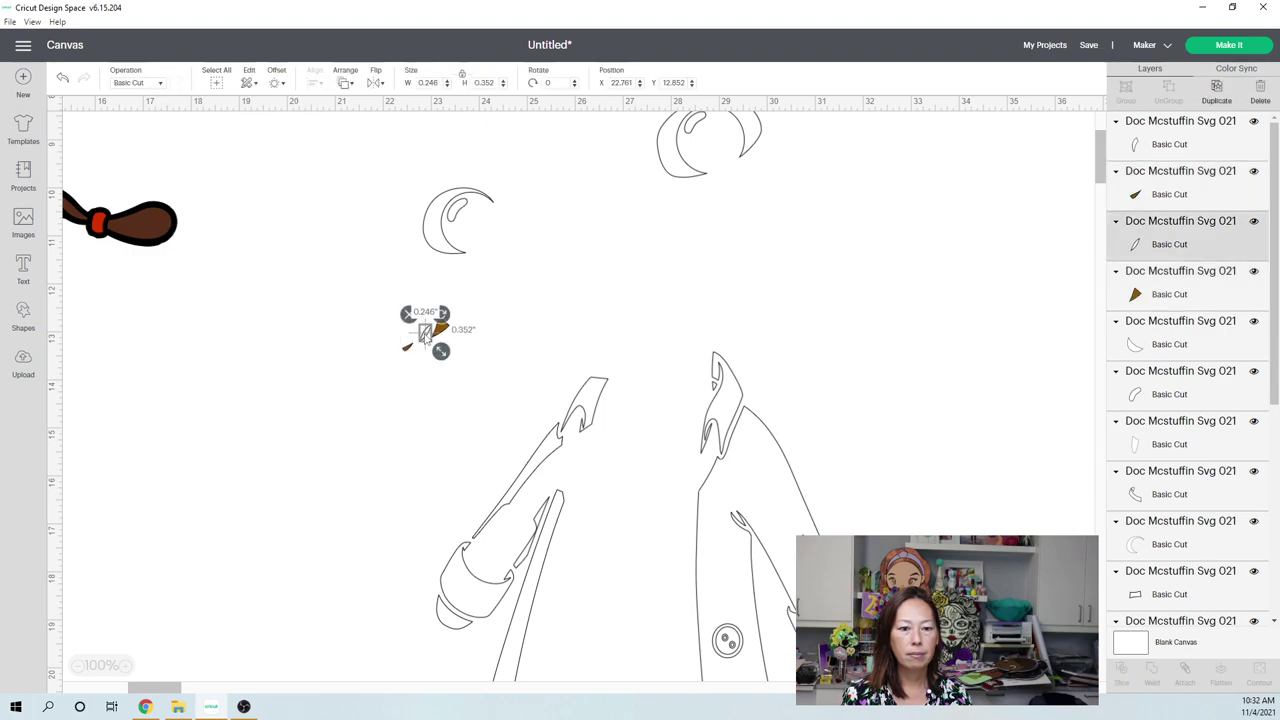
{"action": "left_click", "coordinate": [175, 86]}
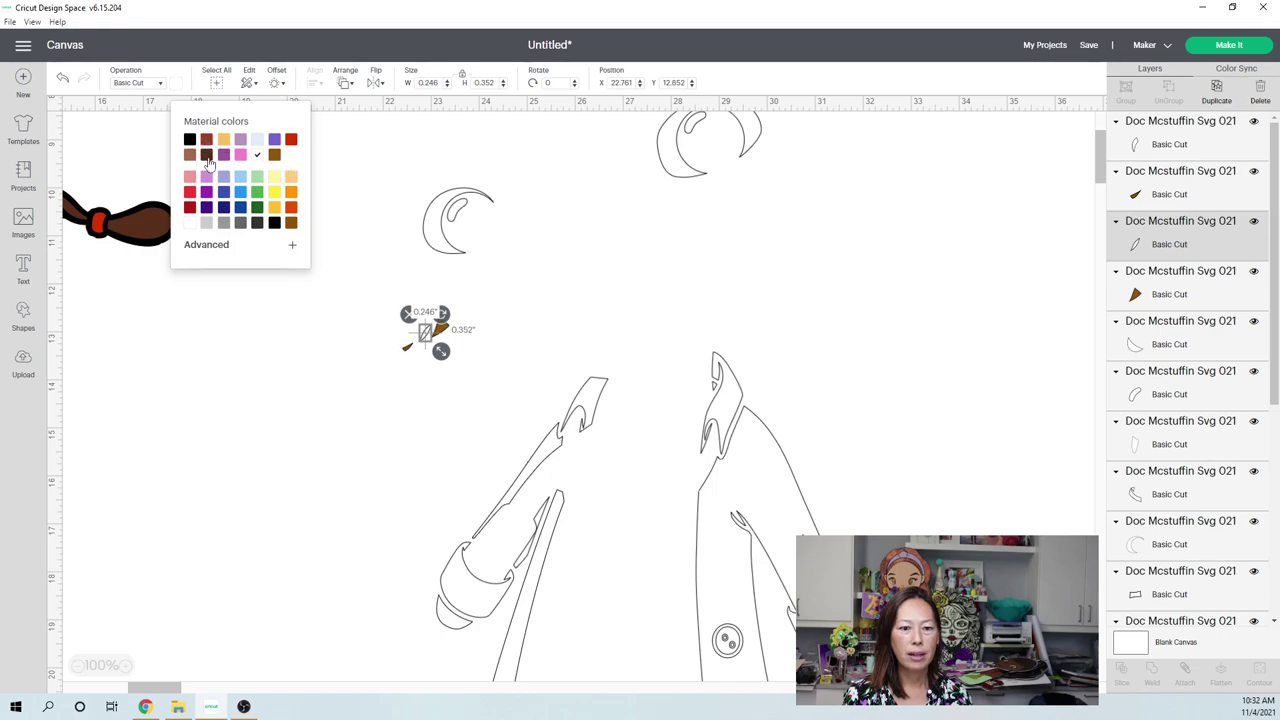
{"action": "left_click", "coordinate": [388, 371]}
{"action": "left_click_drag", "start_coordinate": [455, 356], "coordinate": [356, 282]}
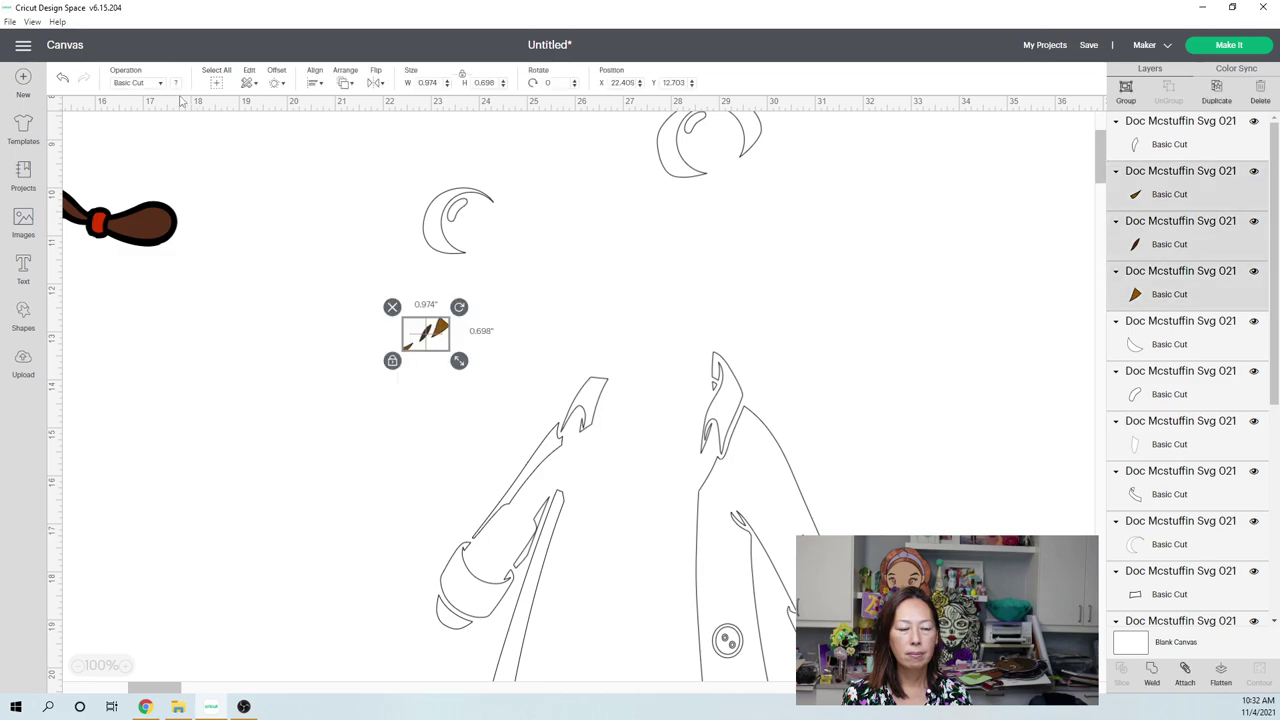
{"action": "left_click", "coordinate": [176, 85]}
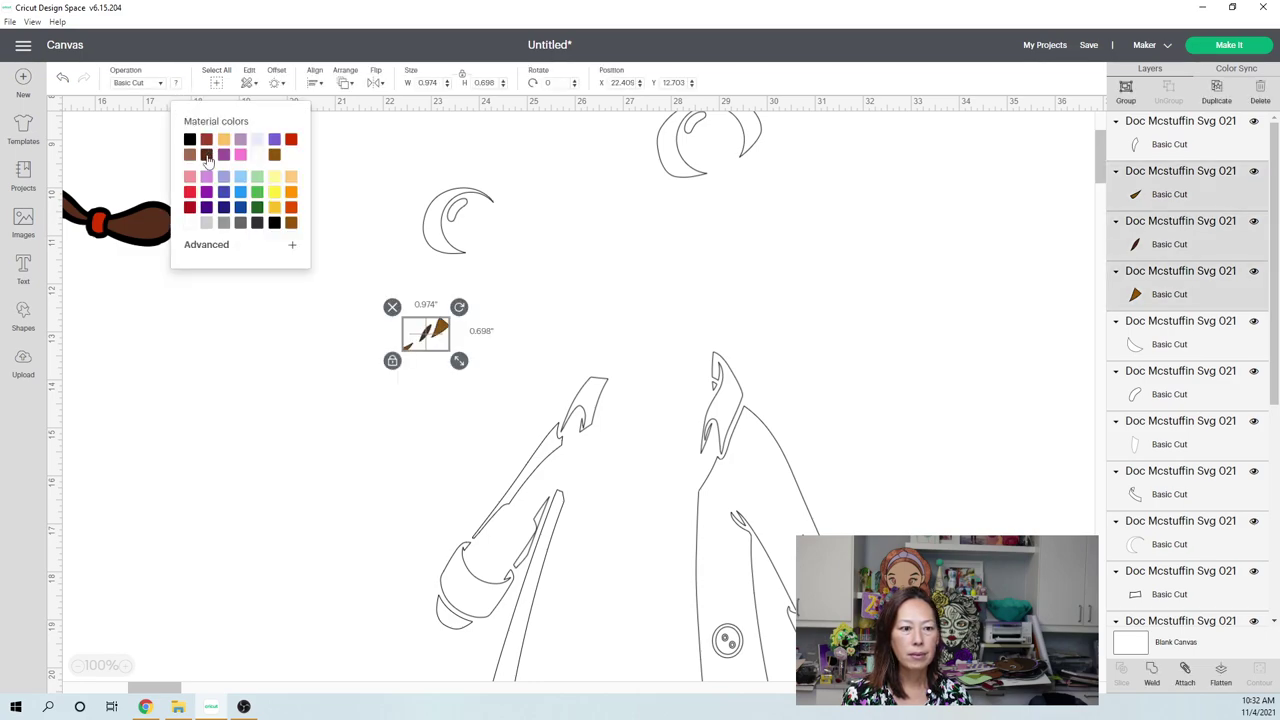
{"action": "left_click", "coordinate": [275, 155]}
{"action": "left_click", "coordinate": [314, 394]}
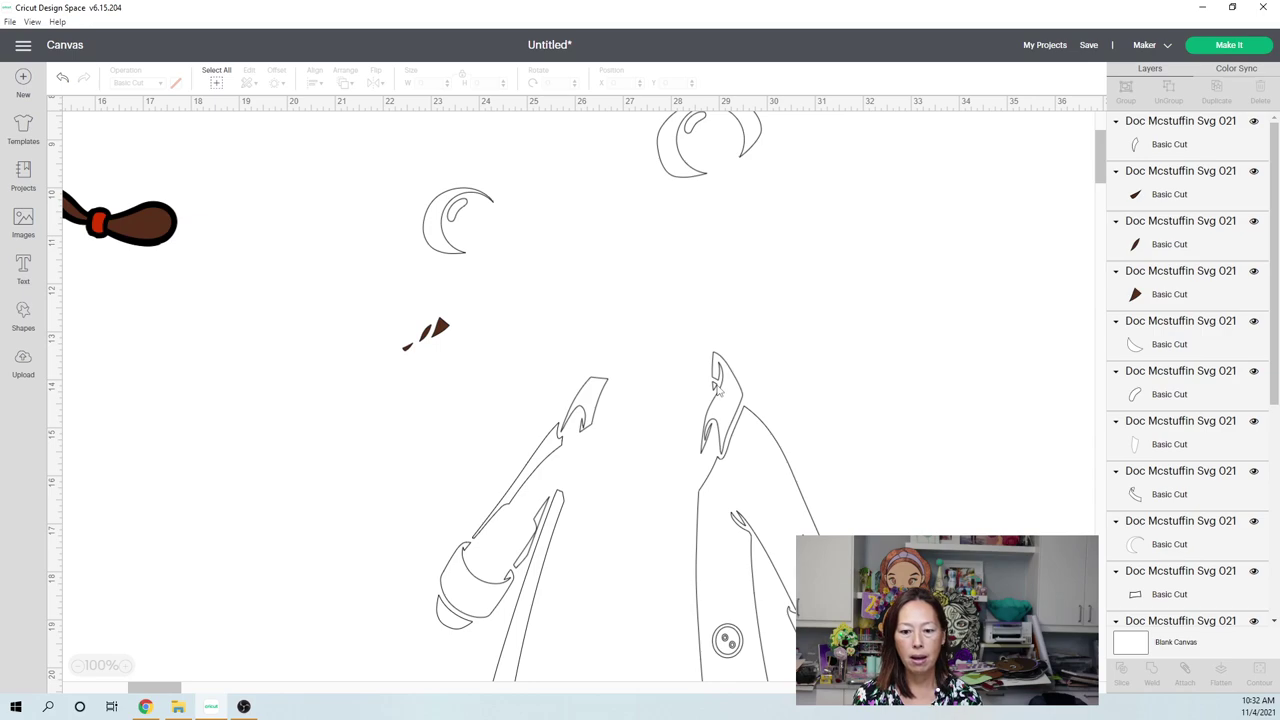
- Add a circle shape beside the white shoe pieces and scale it down to about 1.04 inches
{"action": "scroll", "coordinate": [718, 392], "scroll_direction": "down", "scroll_amount": 1}
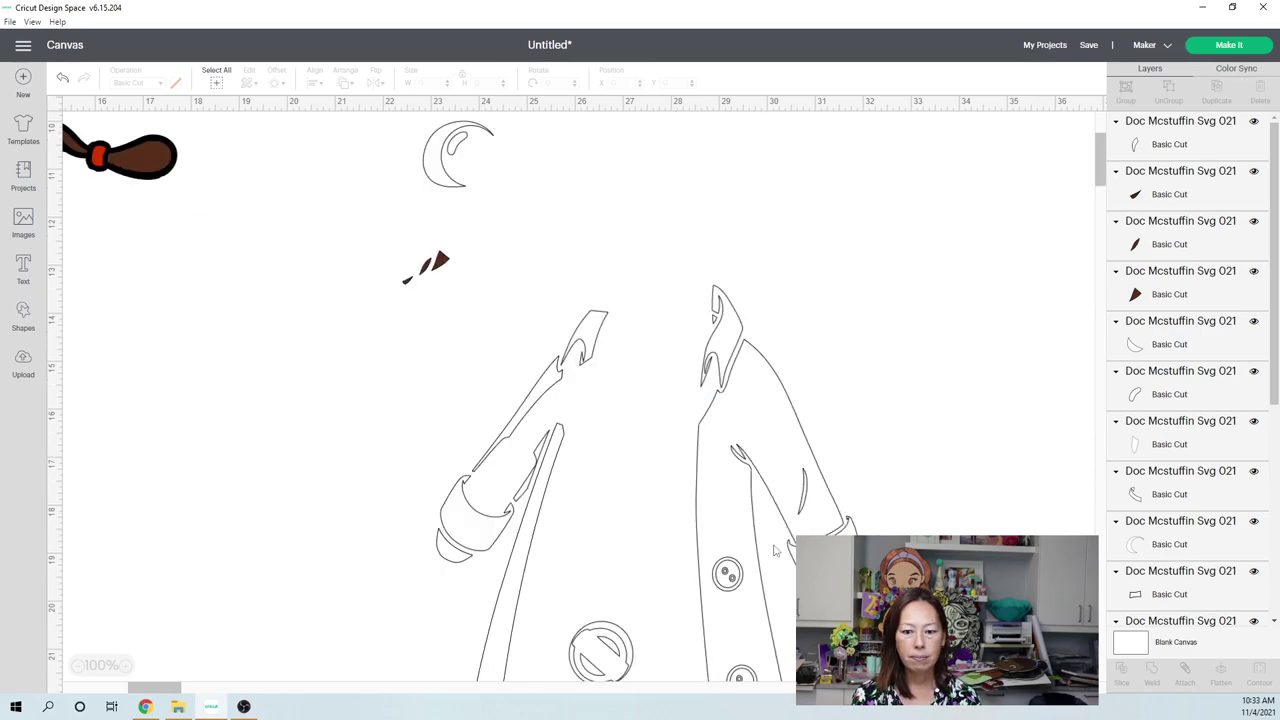
{"action": "scroll", "coordinate": [781, 470], "scroll_direction": "down", "scroll_amount": 5}
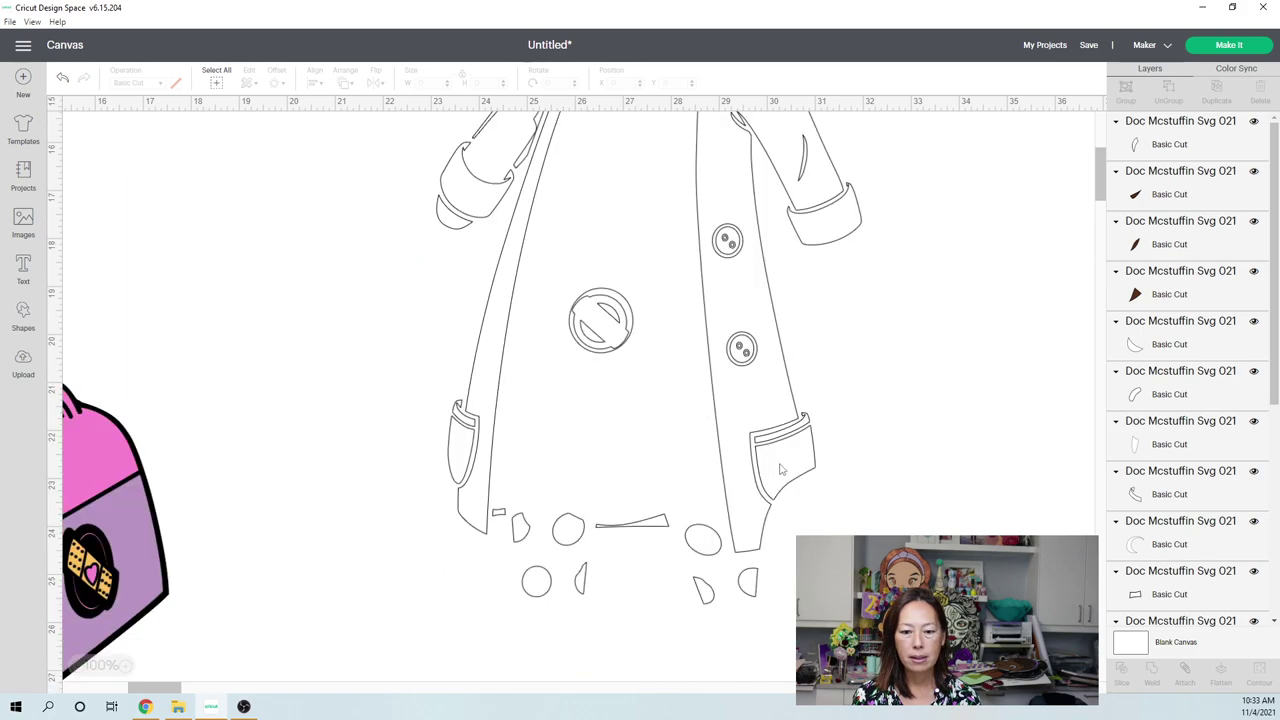
{"action": "scroll", "coordinate": [781, 470], "scroll_direction": "down", "scroll_amount": 2}
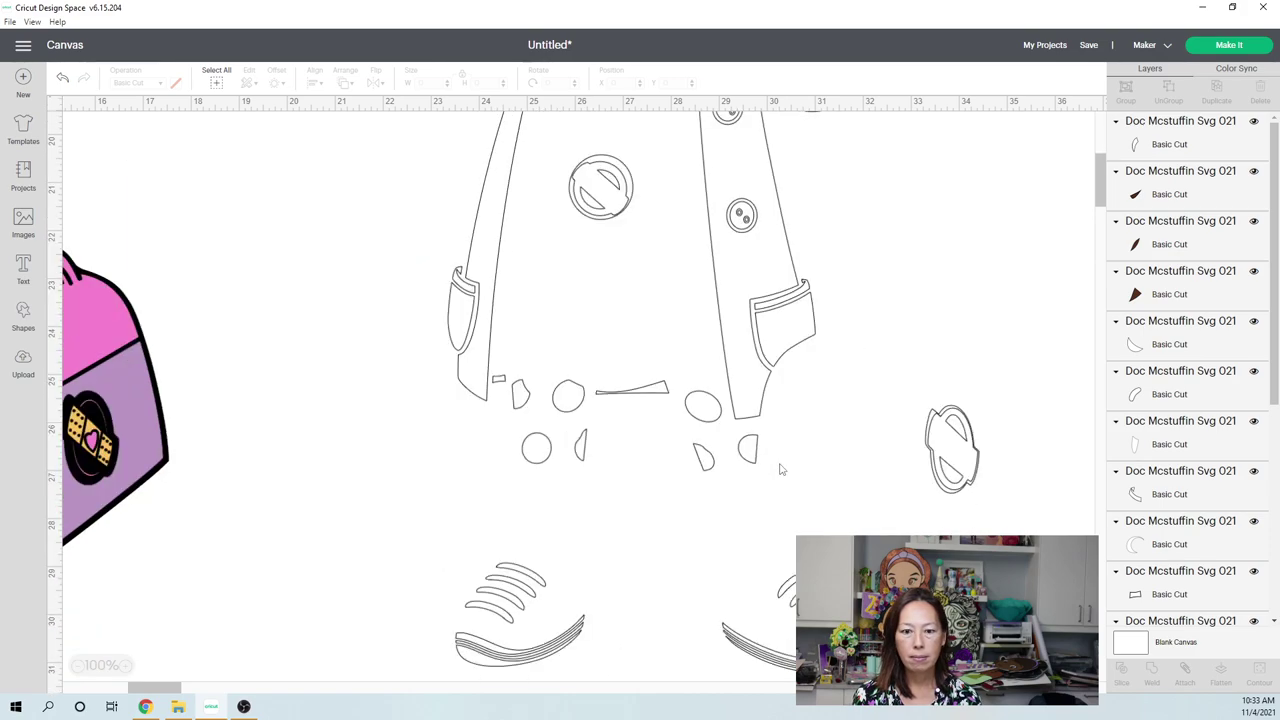
{"action": "scroll", "coordinate": [806, 460], "scroll_direction": "down", "scroll_amount": 2}
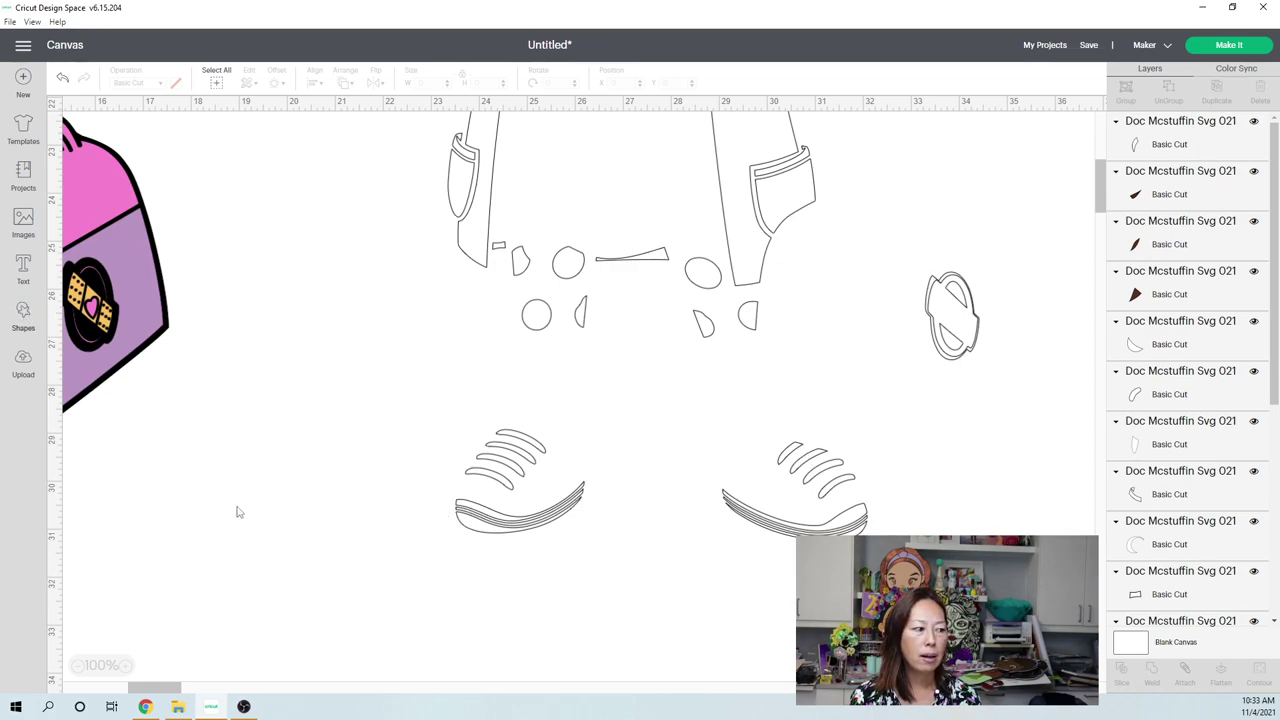
{"action": "left_click", "coordinate": [127, 666]}
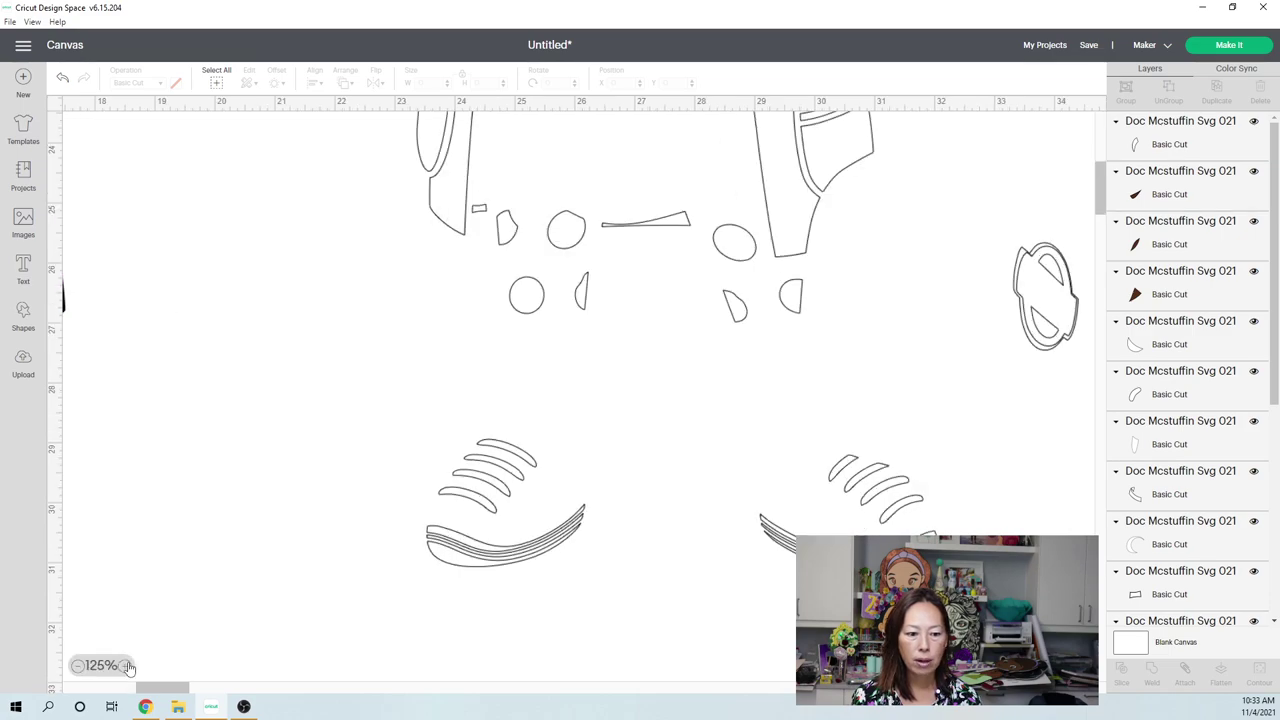
{"action": "left_click", "coordinate": [127, 666]}
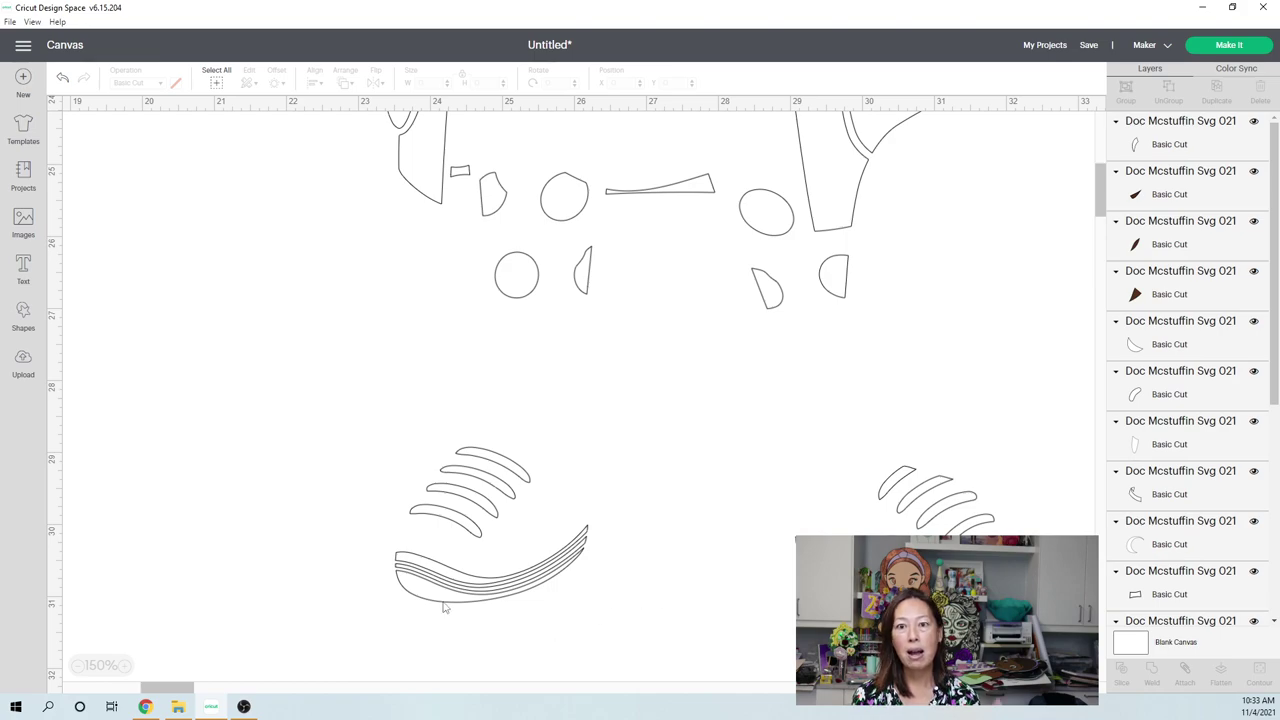
{"action": "left_click", "coordinate": [24, 314]}
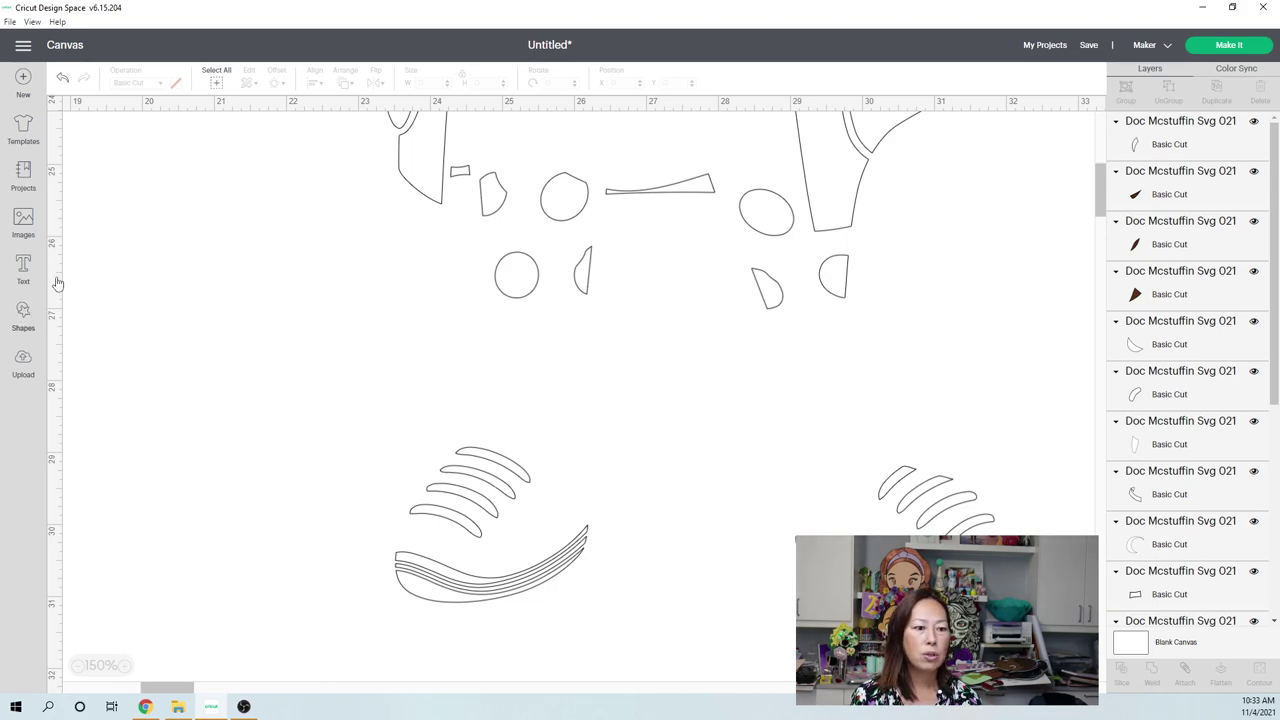
{"action": "left_click", "coordinate": [126, 192]}
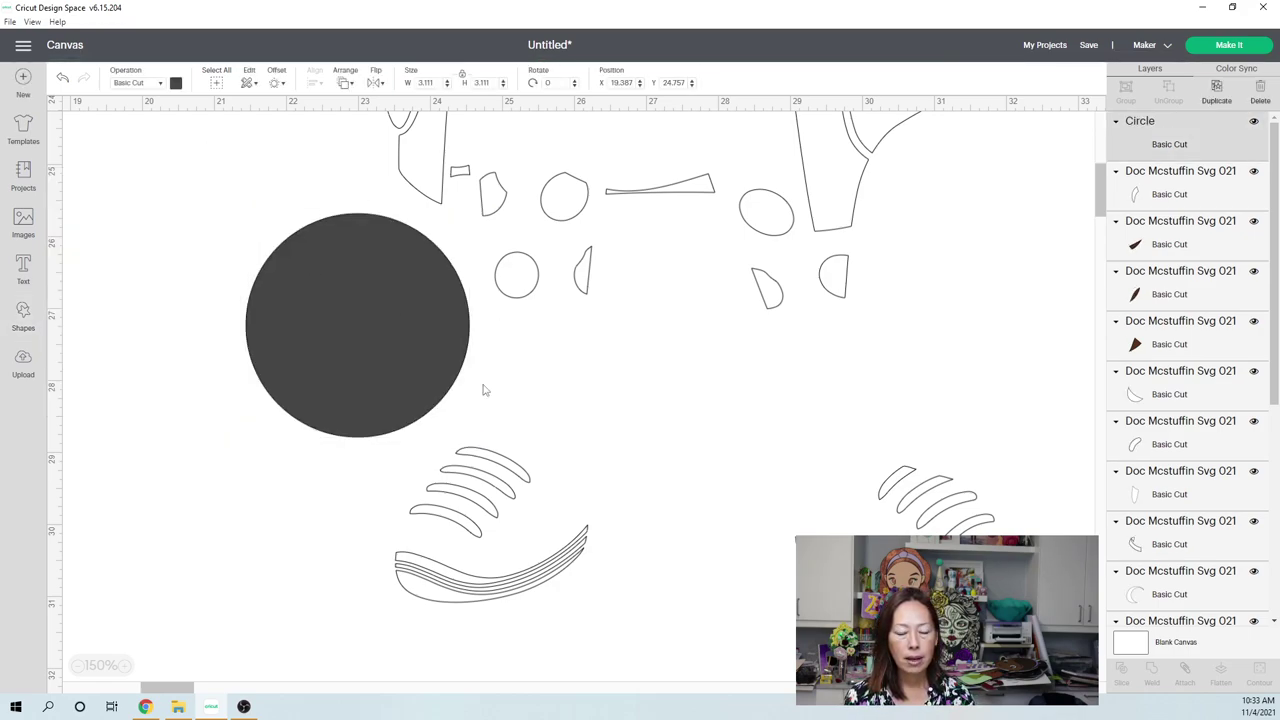
{"action": "left_click_drag", "start_coordinate": [480, 449], "coordinate": [275, 307]}
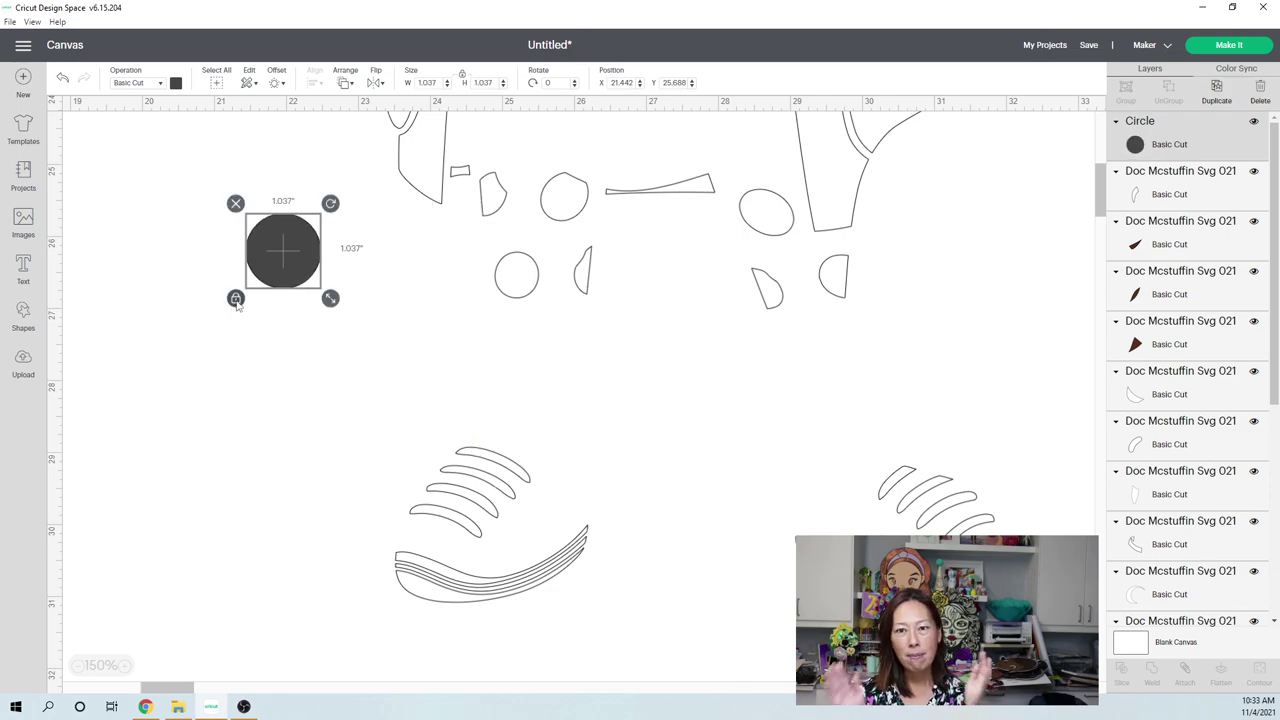
- Reshape the circle freely into a narrow oval about 0.11 by 0.37 inches, slightly tilted over the outer end of the left shoe's sole strips
{"action": "left_click", "coordinate": [237, 299]}
{"action": "left_click_drag", "start_coordinate": [330, 298], "coordinate": [400, 569]}
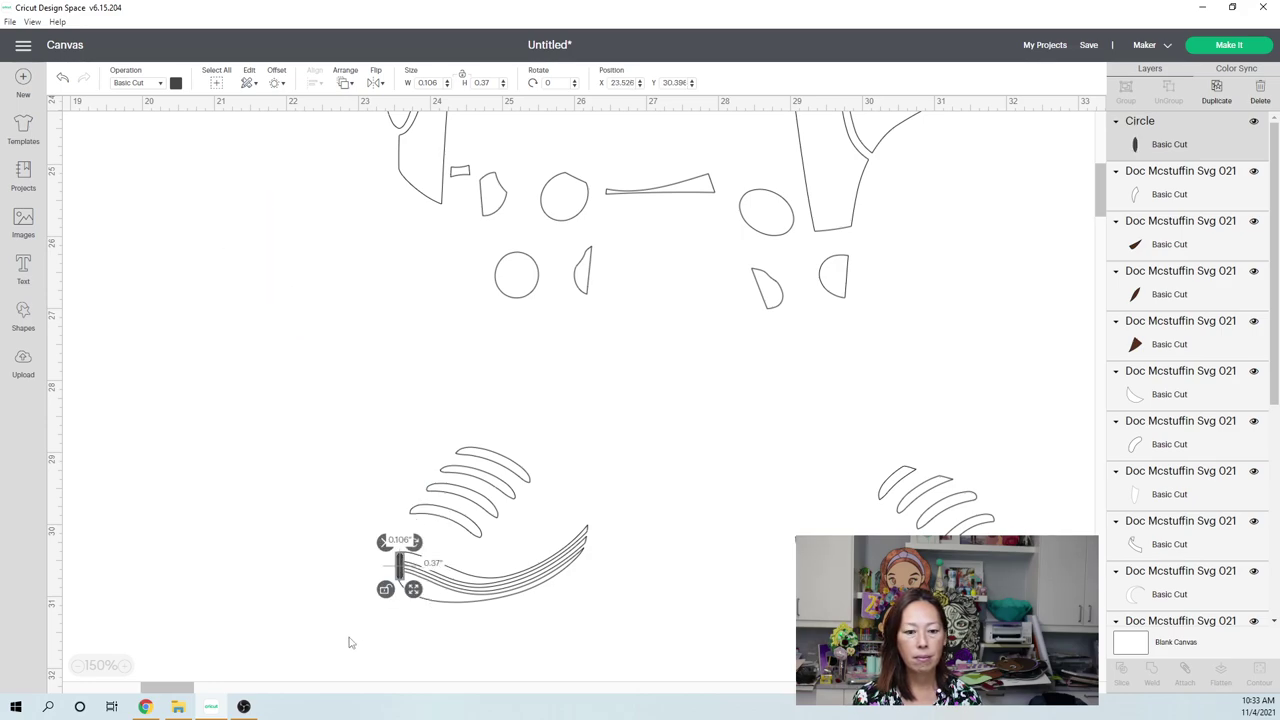
{"action": "left_click", "coordinate": [349, 642]}
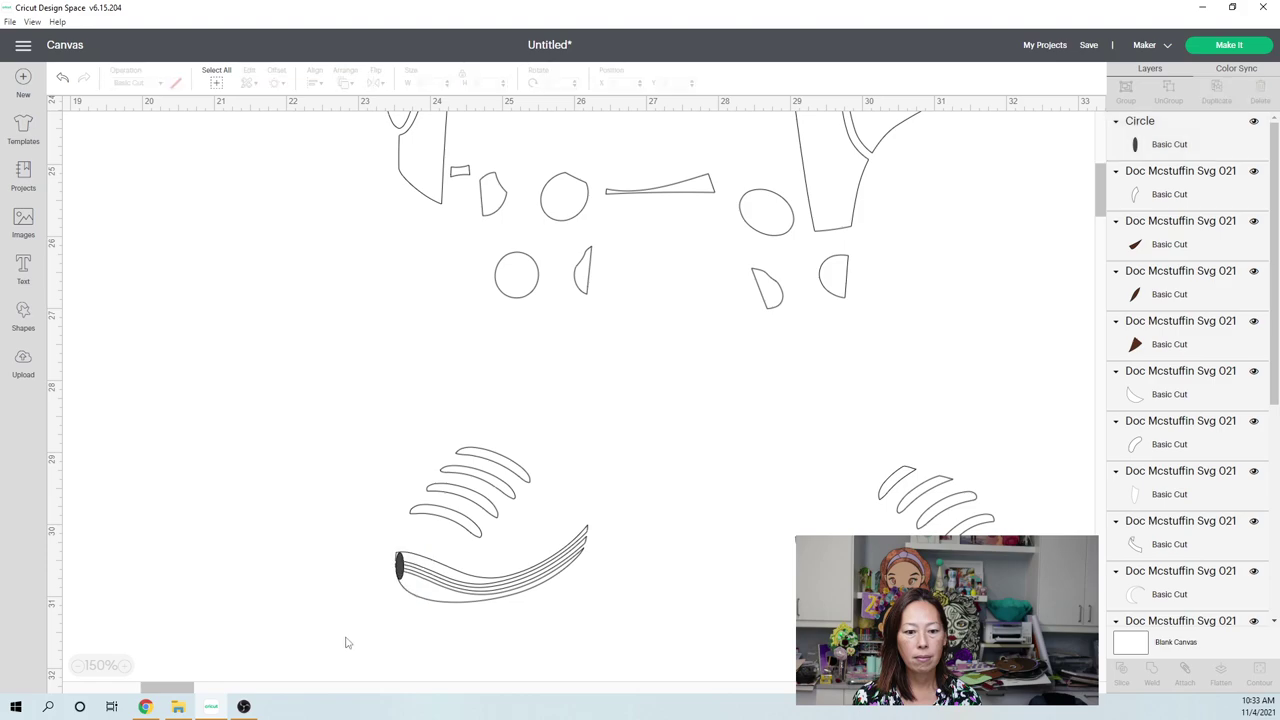
{"action": "left_click", "coordinate": [402, 568]}
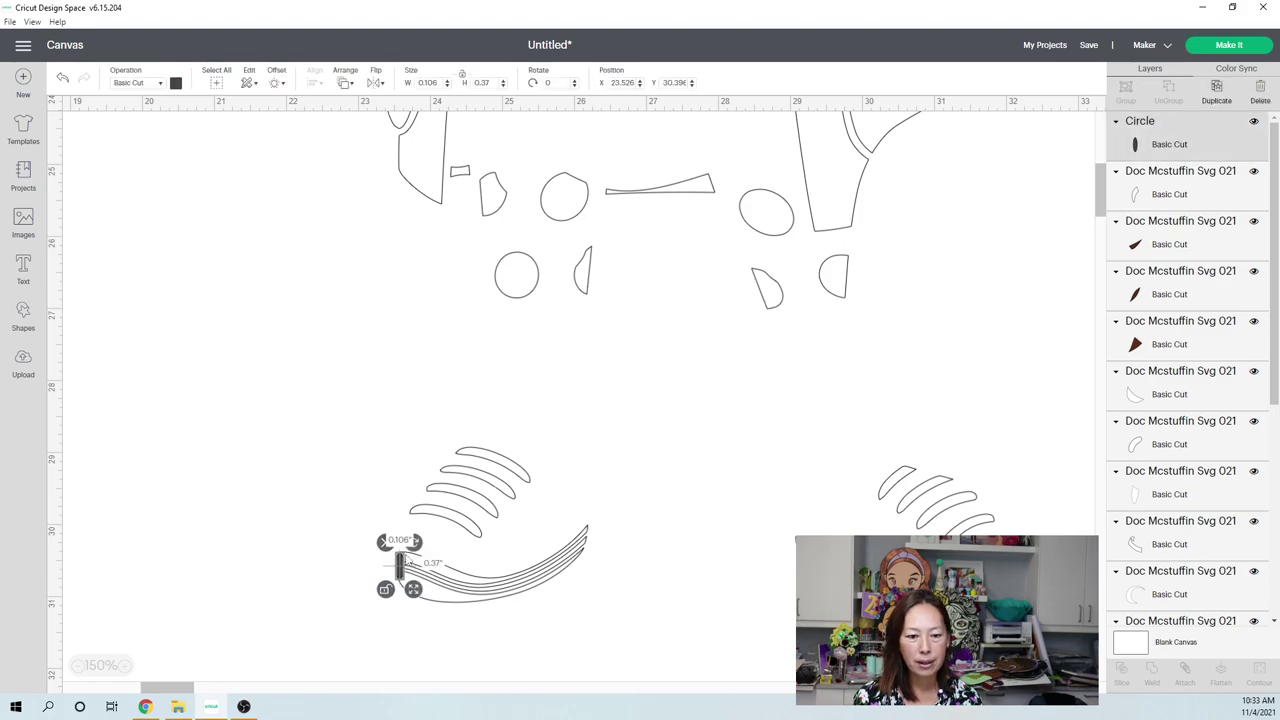
{"action": "left_click", "coordinate": [309, 593]}
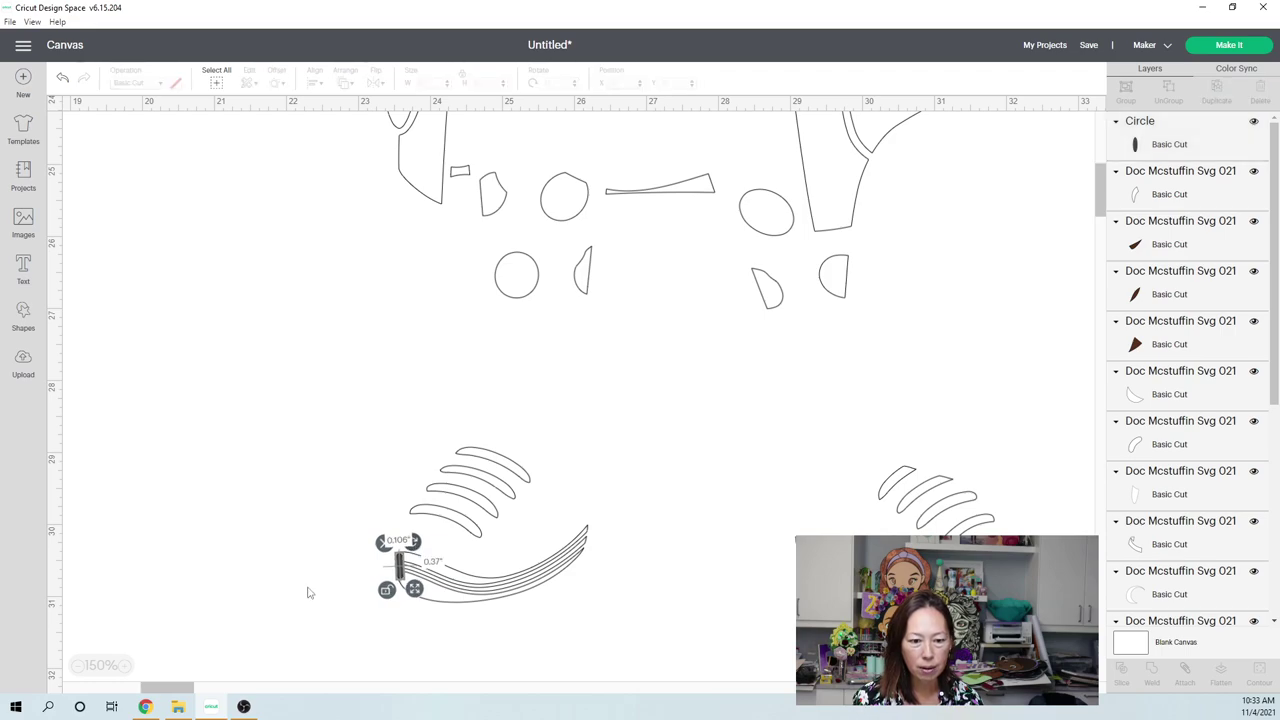
{"action": "left_click", "coordinate": [400, 569]}
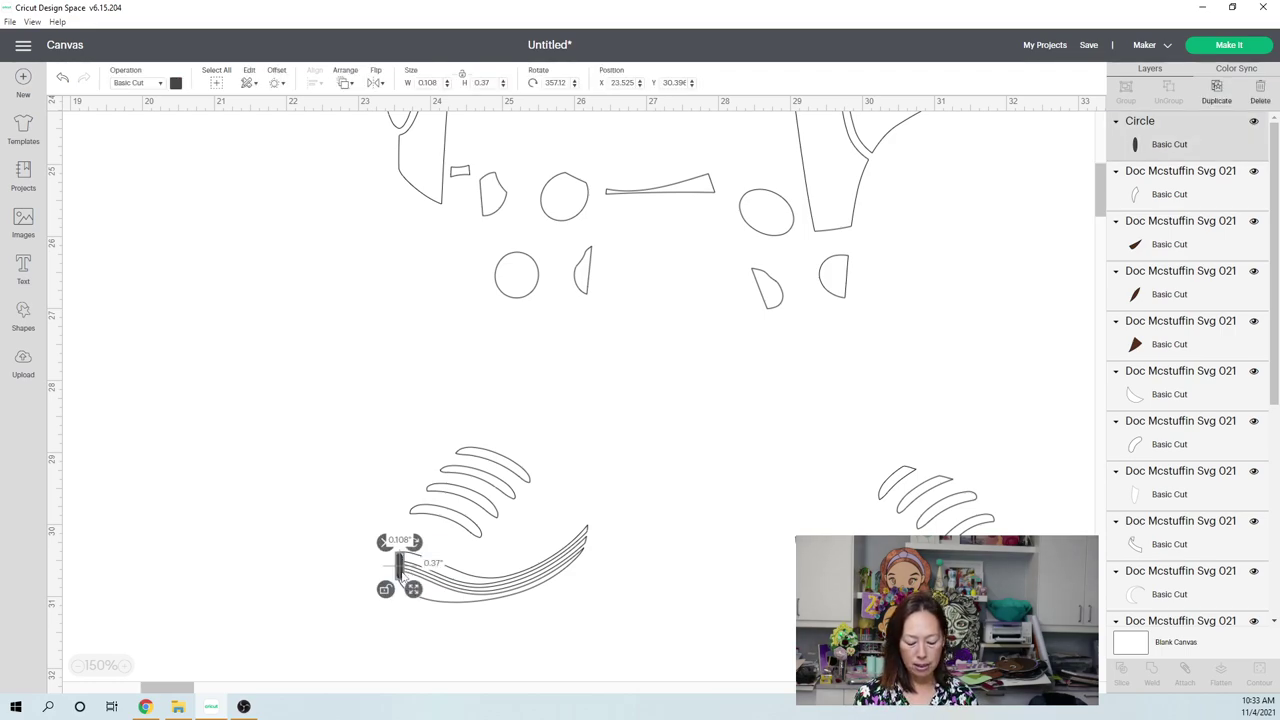
- Duplicate the narrow oval and place the copy at the outer end of the right shoe's sole strips
{"action": "key", "text": "ctrl+d"}
{"action": "left_click_drag", "start_coordinate": [400, 569], "coordinate": [728, 542]}
{"action": "left_click_drag", "start_coordinate": [827, 530], "coordinate": [1048, 538]}
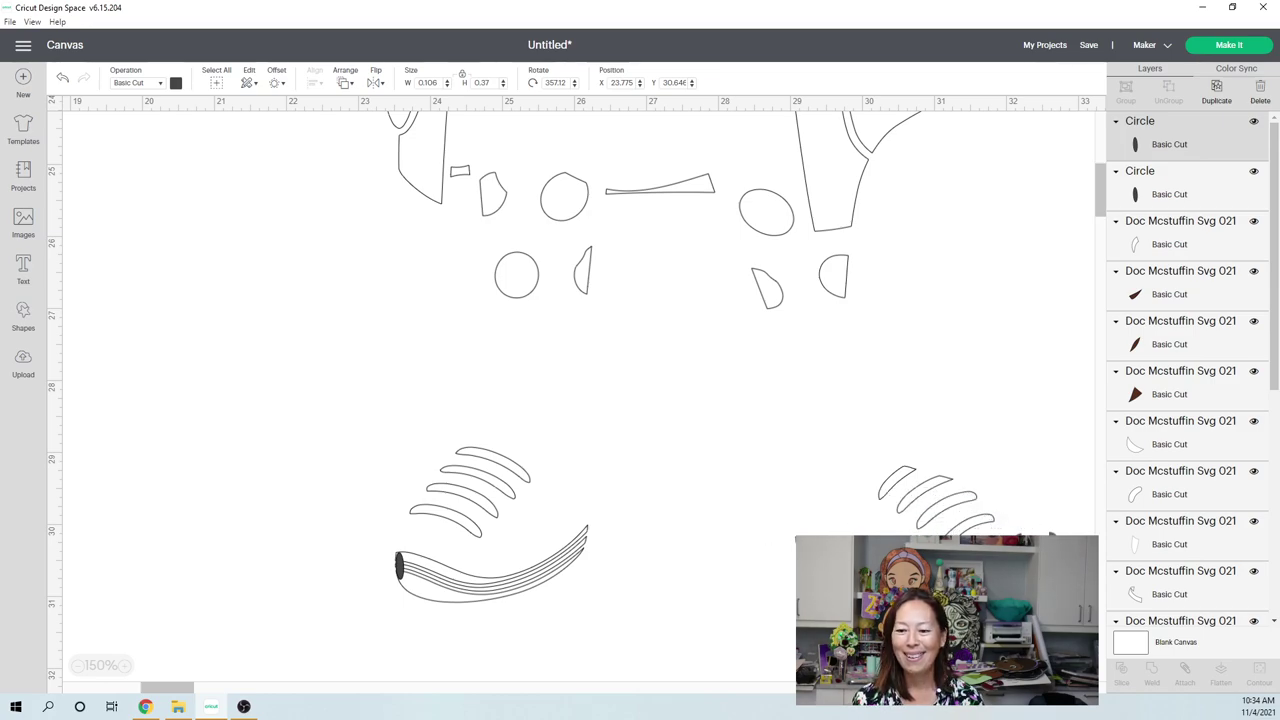
- Weld the oval and the left shoe's white sole strips into one piece
{"action": "left_click", "coordinate": [348, 592]}
{"action": "left_click_drag", "start_coordinate": [365, 550], "coordinate": [428, 598]}
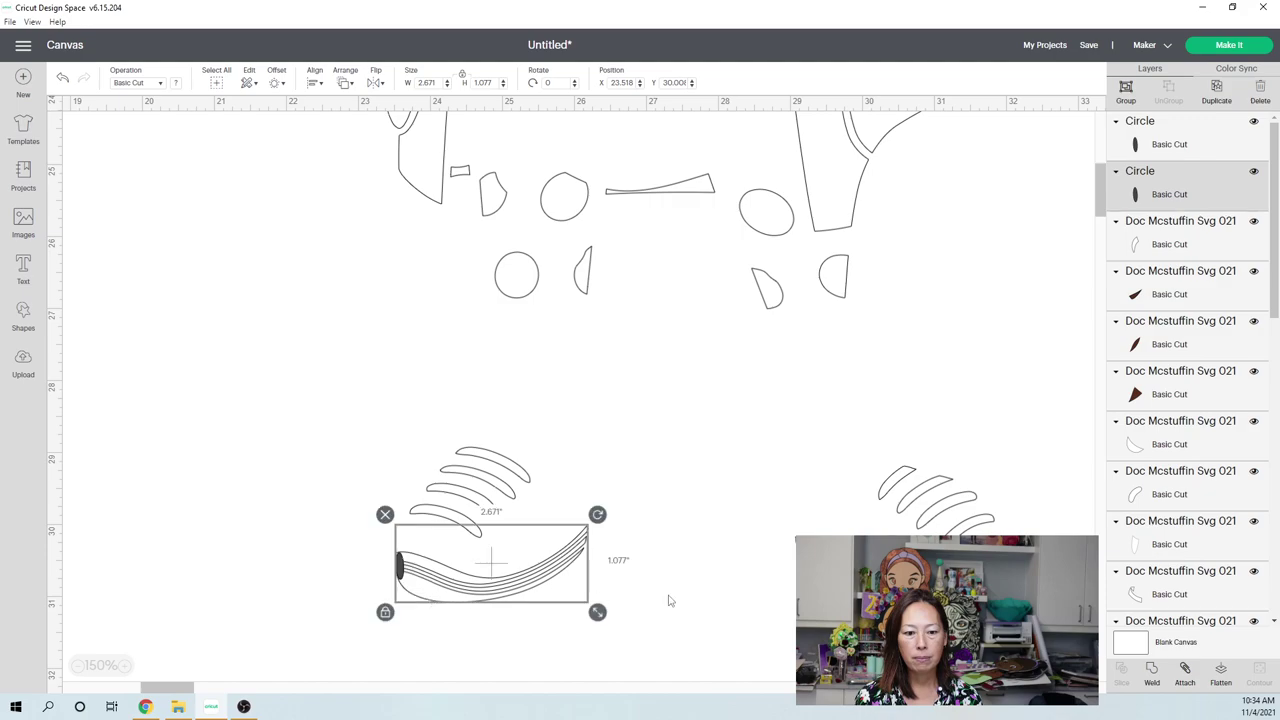
{"action": "left_click", "coordinate": [700, 582]}
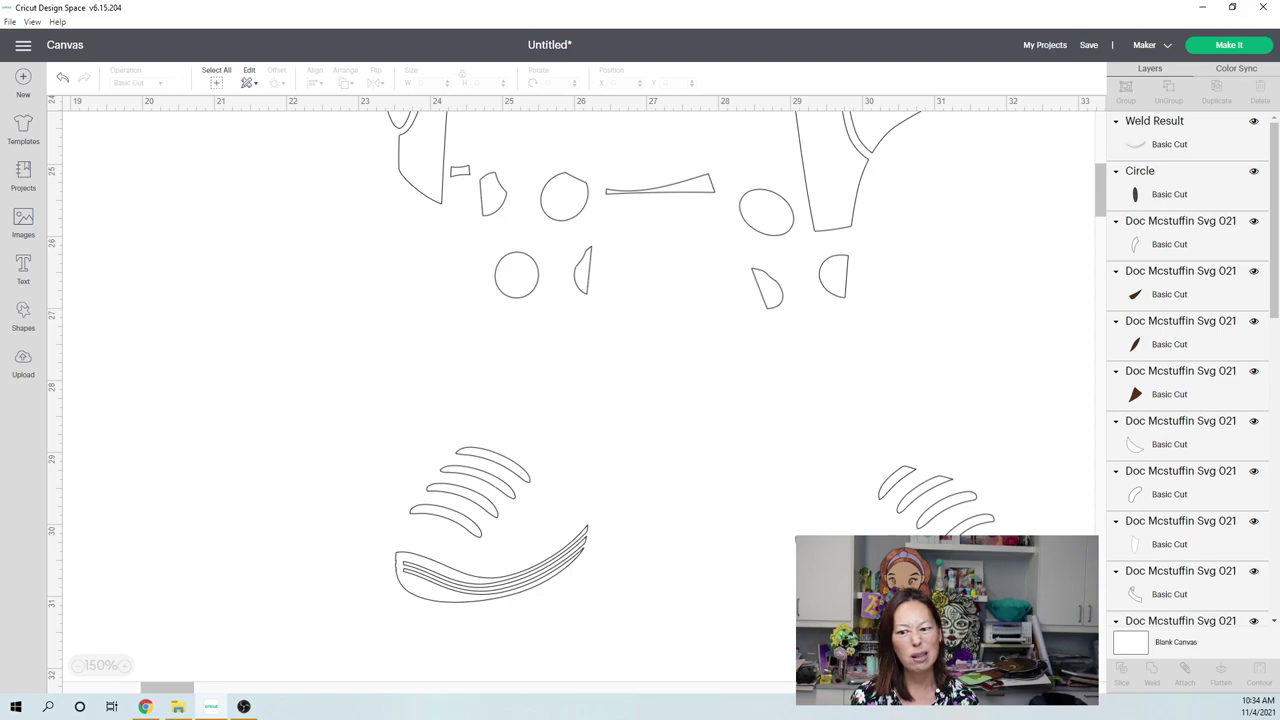
- Weld the second oval and the right shoe's white sole strips into one piece
{"action": "left_click", "coordinate": [1180, 185]}
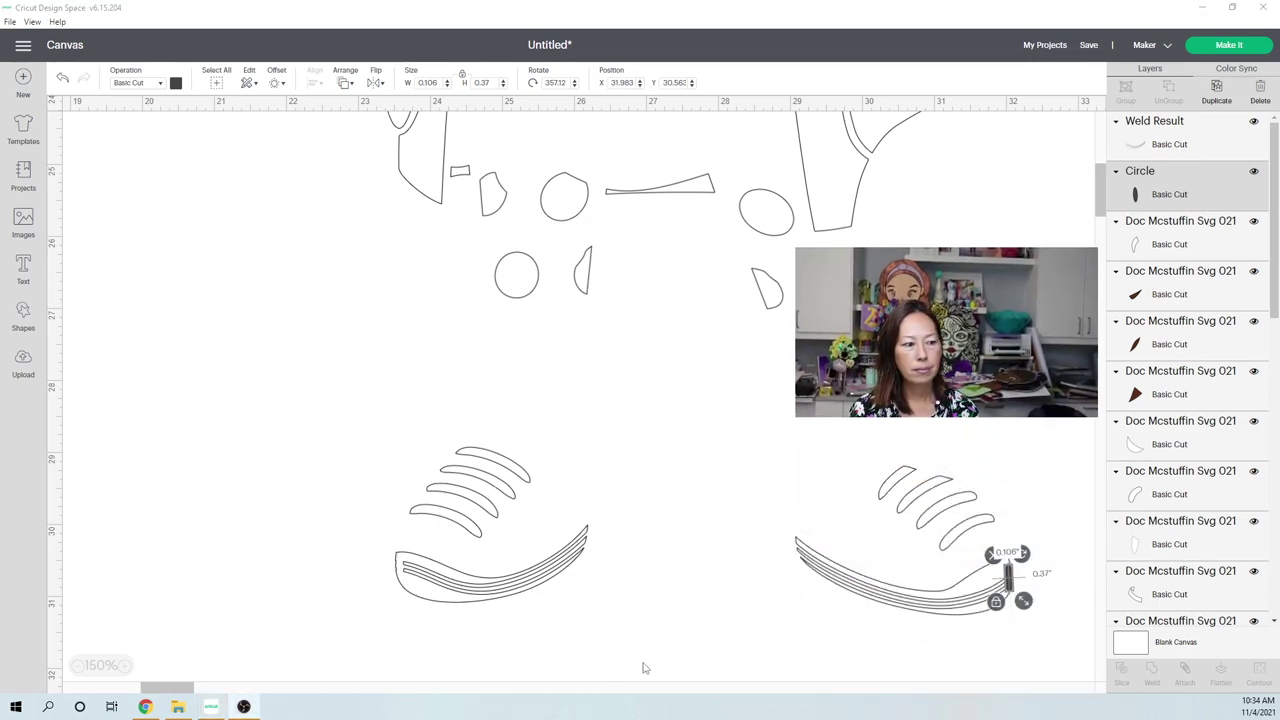
{"action": "left_click", "coordinate": [1076, 612]}
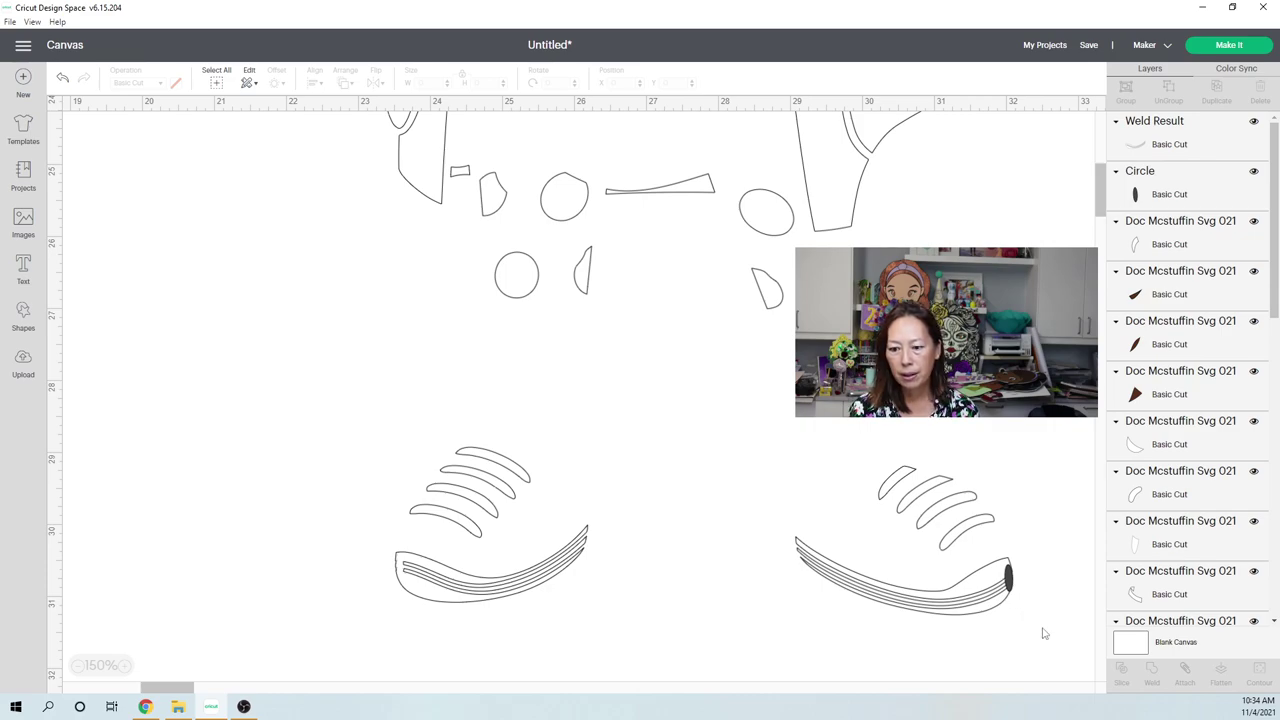
{"action": "left_click_drag", "start_coordinate": [983, 580], "coordinate": [951, 563]}
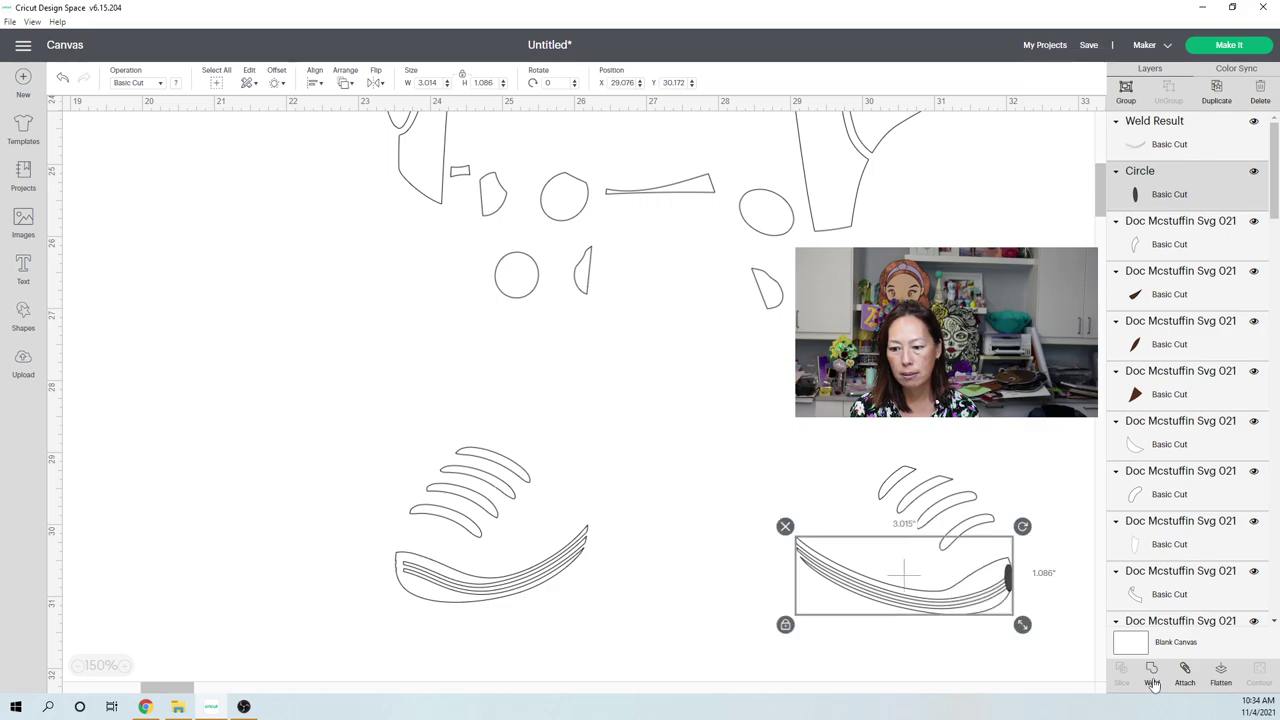
{"action": "left_click", "coordinate": [858, 645]}
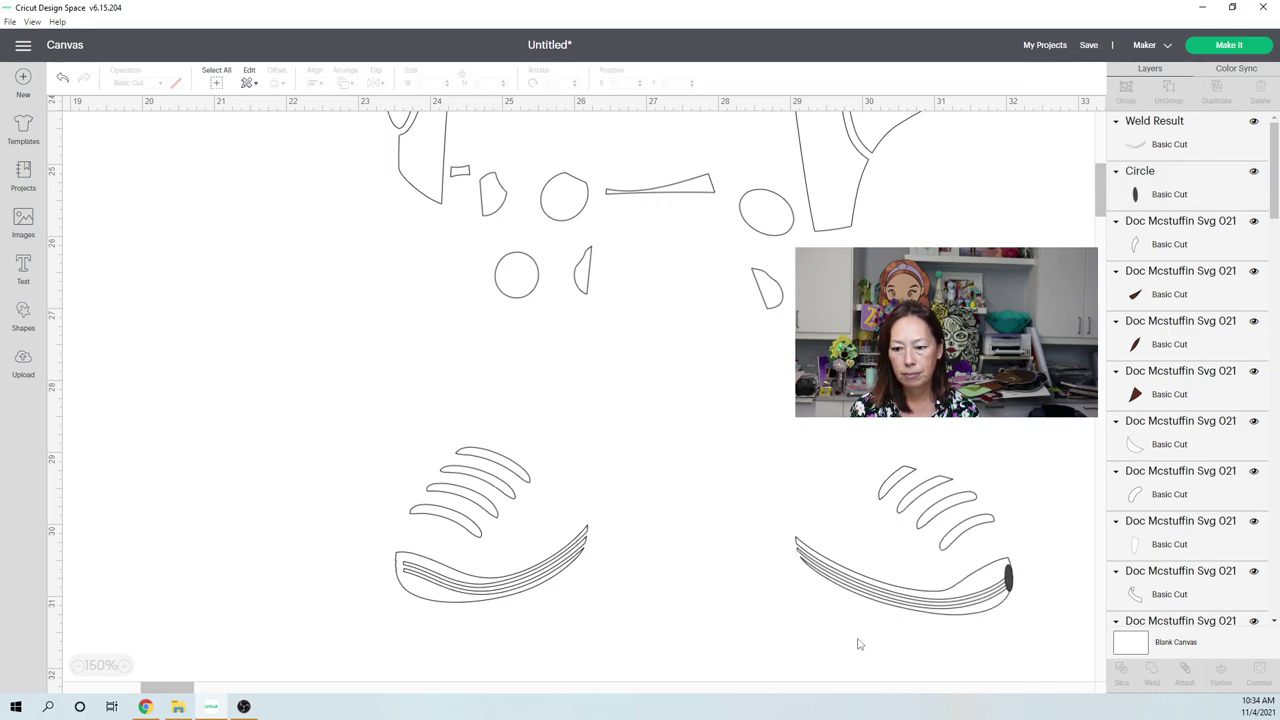
{"action": "key", "text": "ctrl+z"}
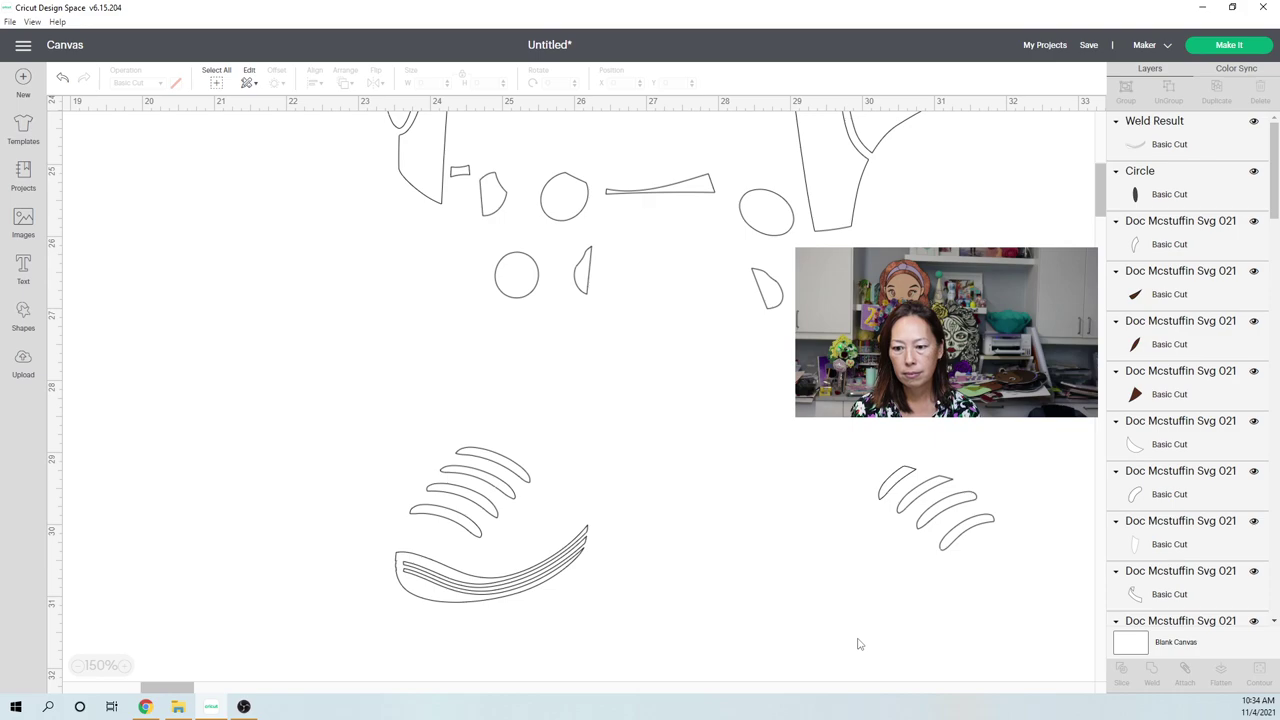
{"action": "key", "text": "ctrl+y"}
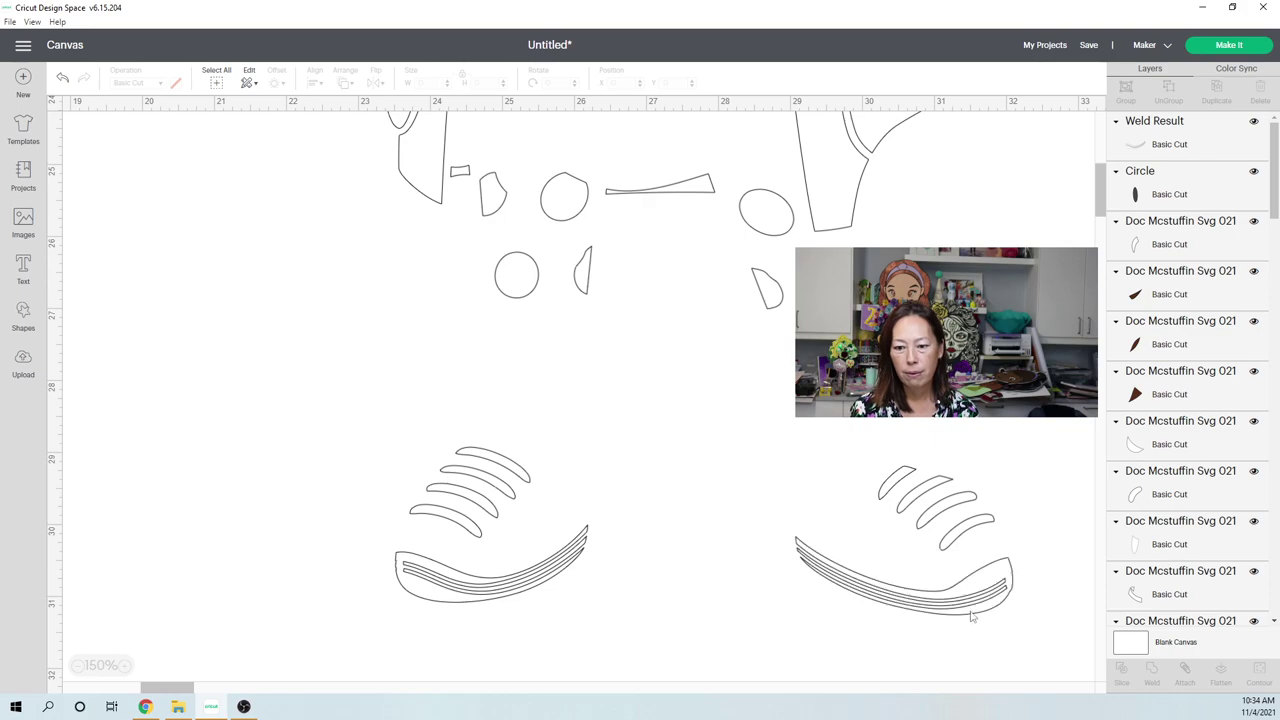
{"action": "key", "text": "ctrl+y"}
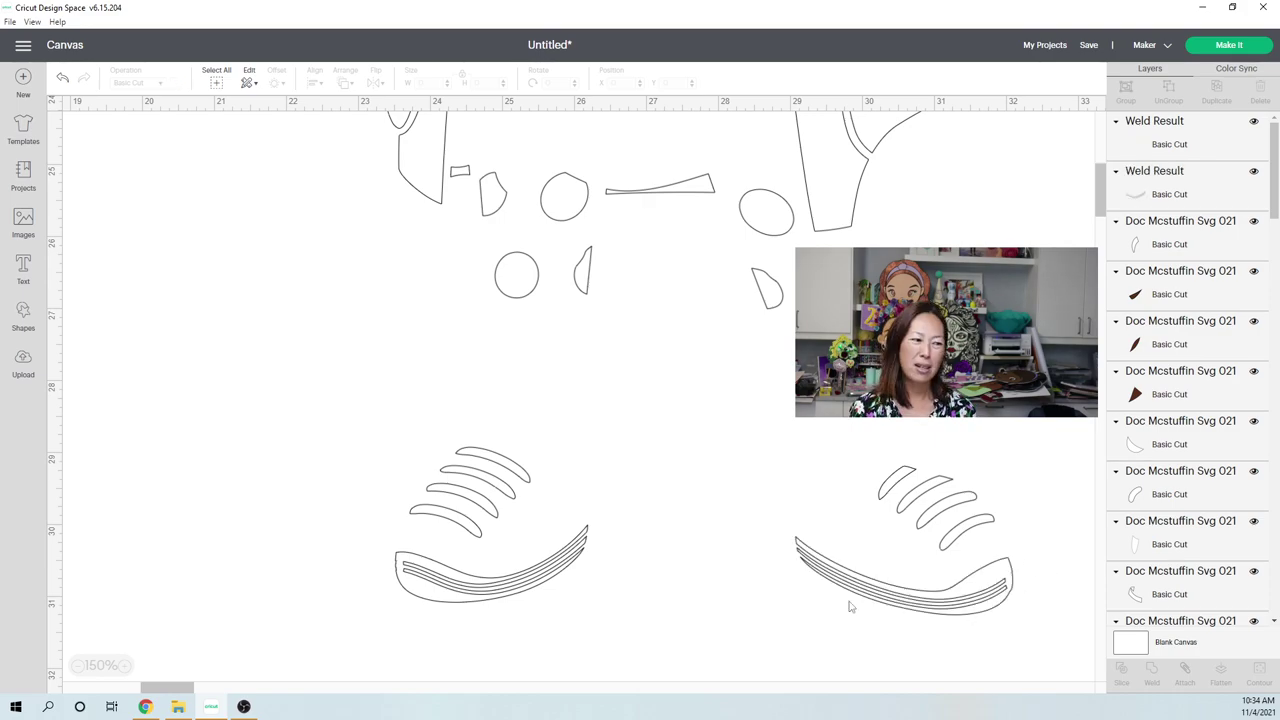
- Move the group of pink pieces off the character onto the canvas beside and below it
{"action": "left_click", "coordinate": [78, 666]}
{"action": "left_click", "coordinate": [78, 666]}
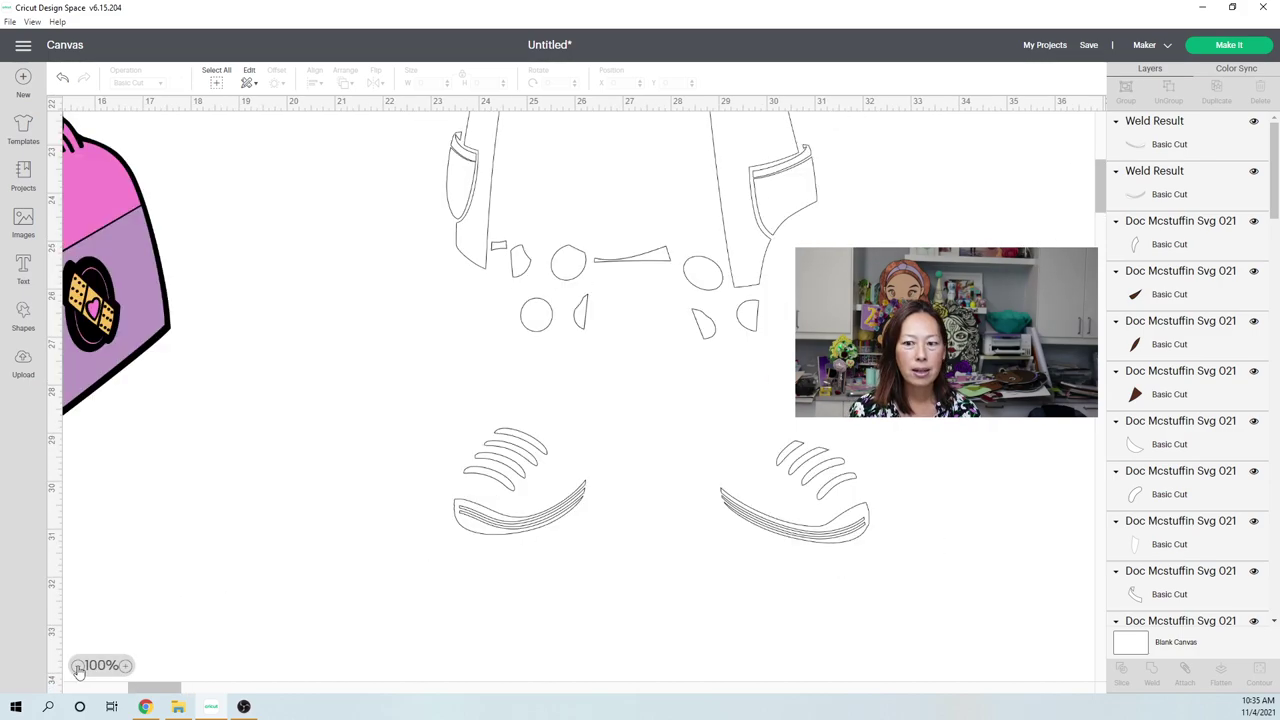
{"action": "left_click", "coordinate": [78, 666]}
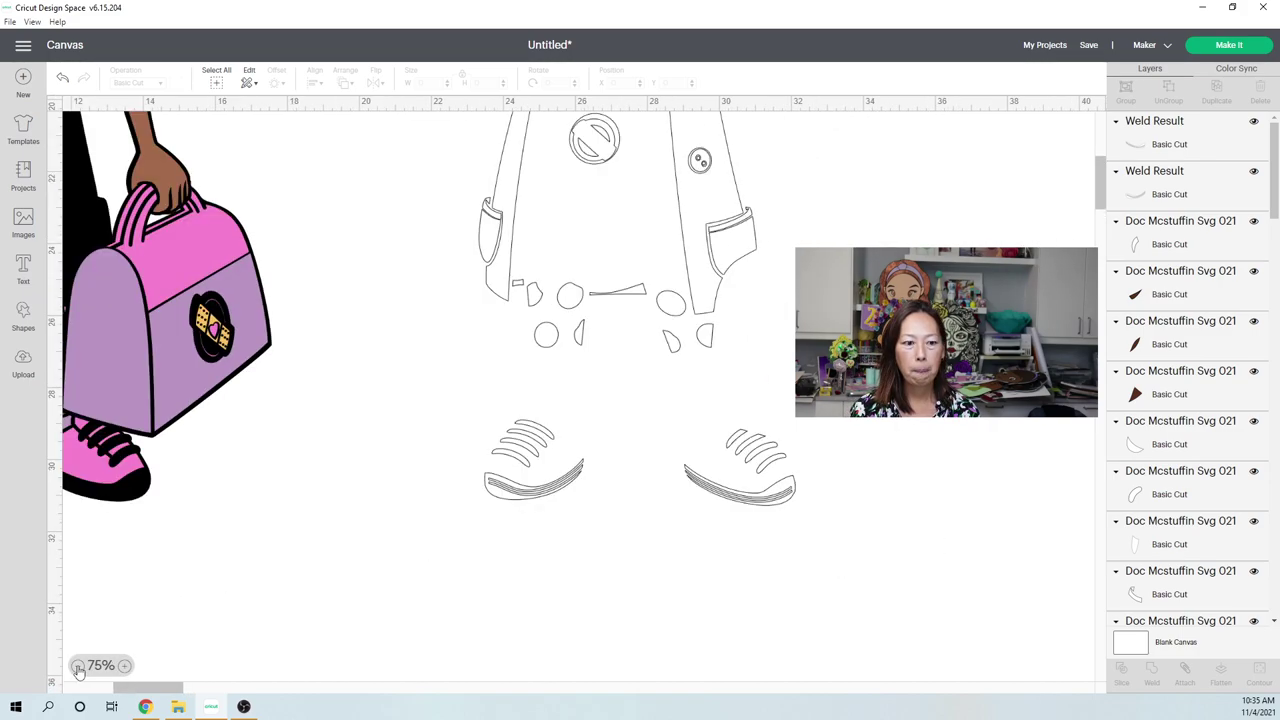
{"action": "left_click", "coordinate": [78, 666]}
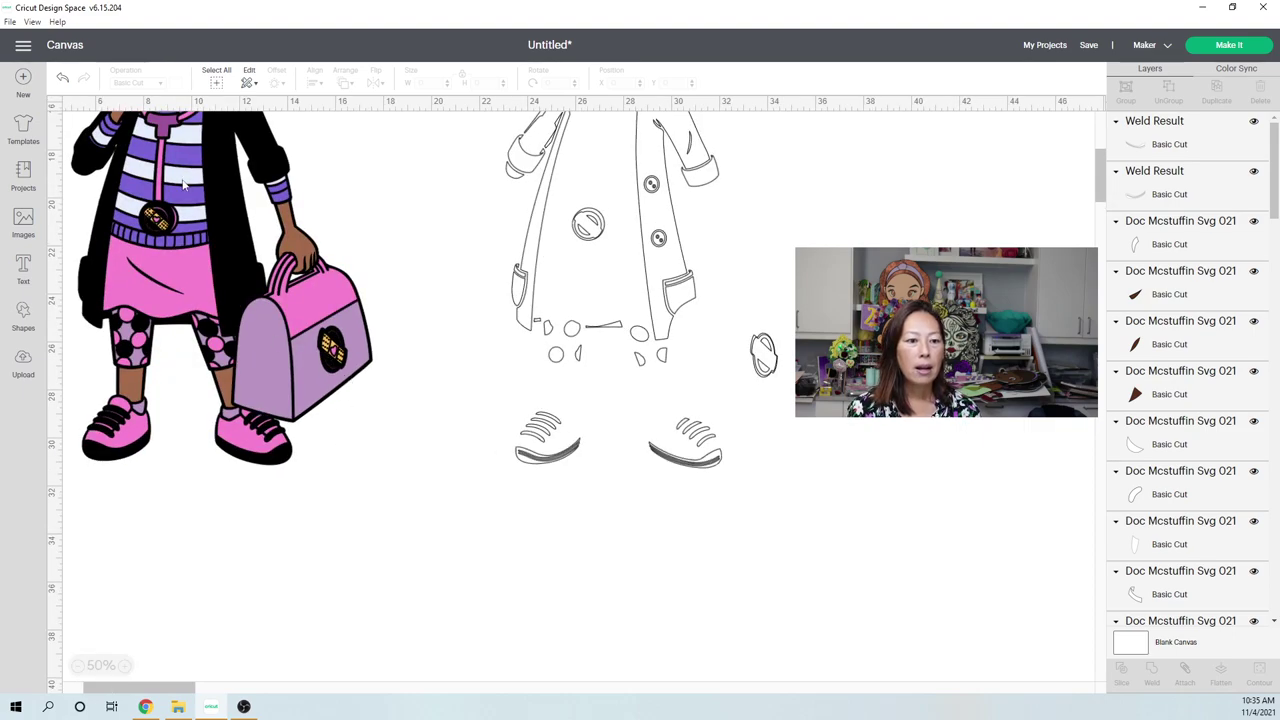
{"action": "left_click_drag", "start_coordinate": [224, 228], "coordinate": [444, 388]}
{"action": "key", "text": "ctrl+z"}
{"action": "left_click_drag", "start_coordinate": [205, 205], "coordinate": [462, 495]}
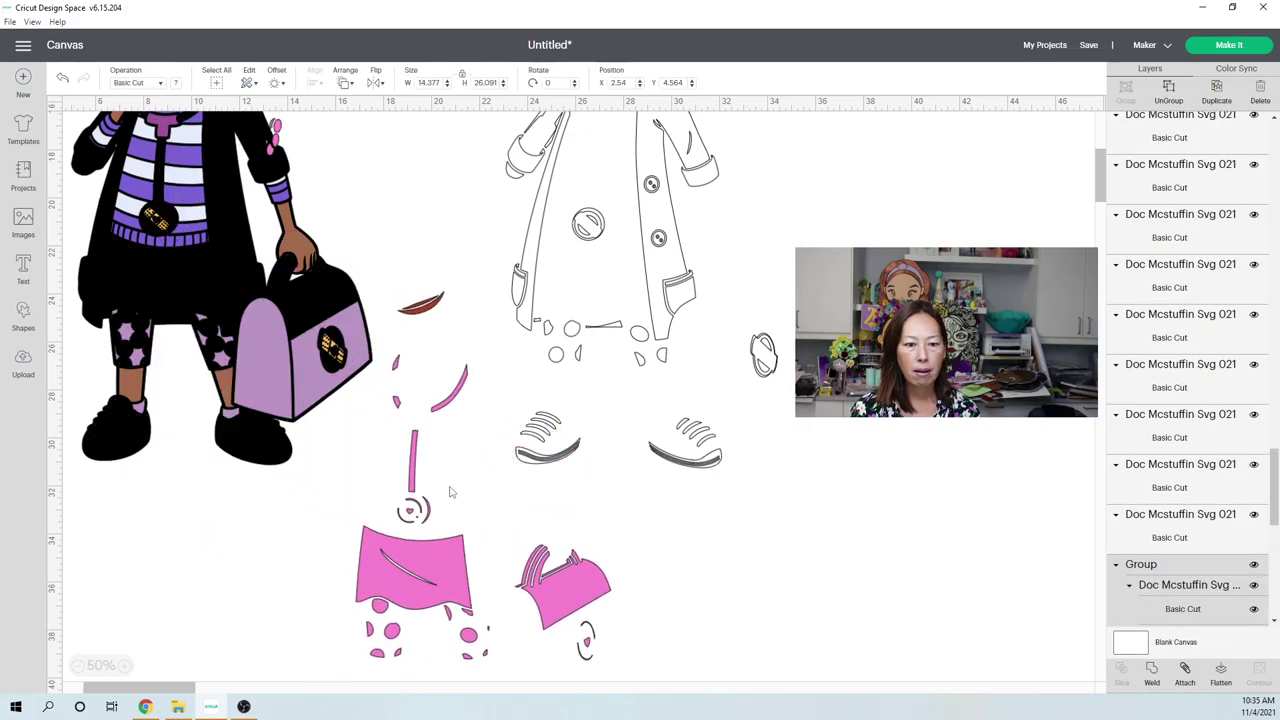
{"action": "left_click_drag", "start_coordinate": [424, 540], "coordinate": [374, 577]}
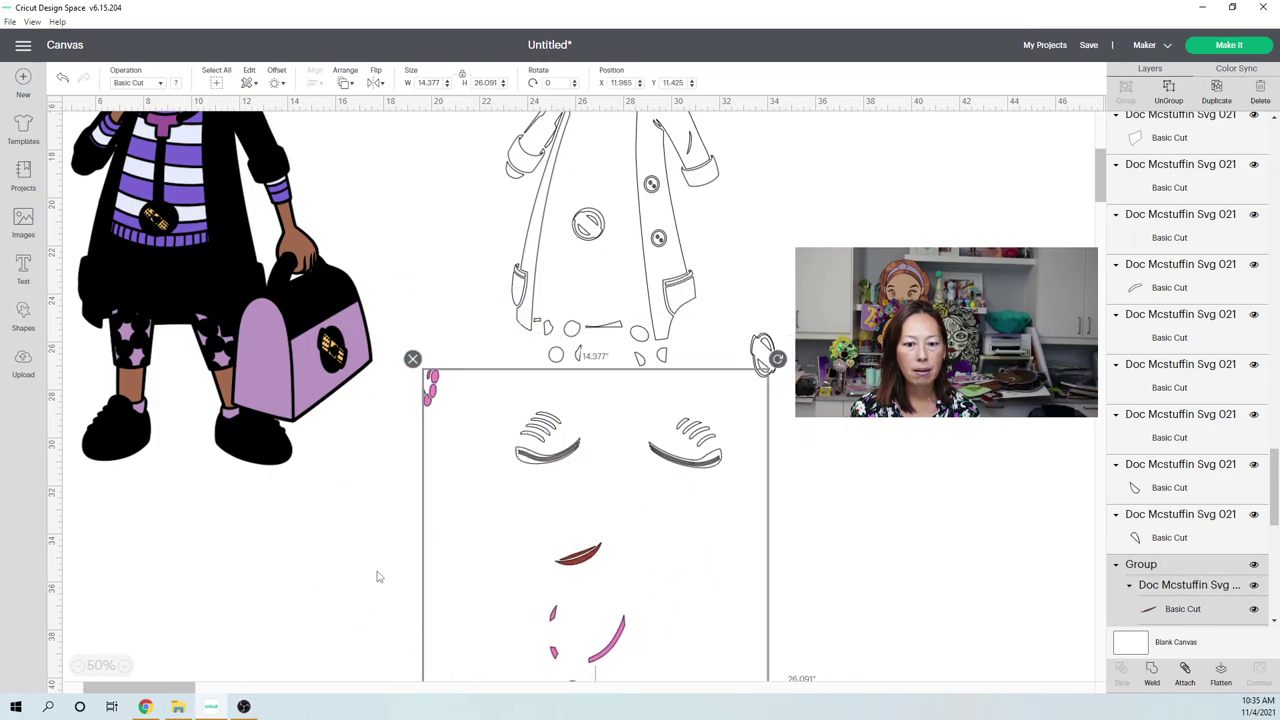
{"action": "scroll", "coordinate": [451, 423], "scroll_direction": "down", "scroll_amount": 2}
{"action": "scroll", "coordinate": [455, 385], "scroll_direction": "down", "scroll_amount": 2}
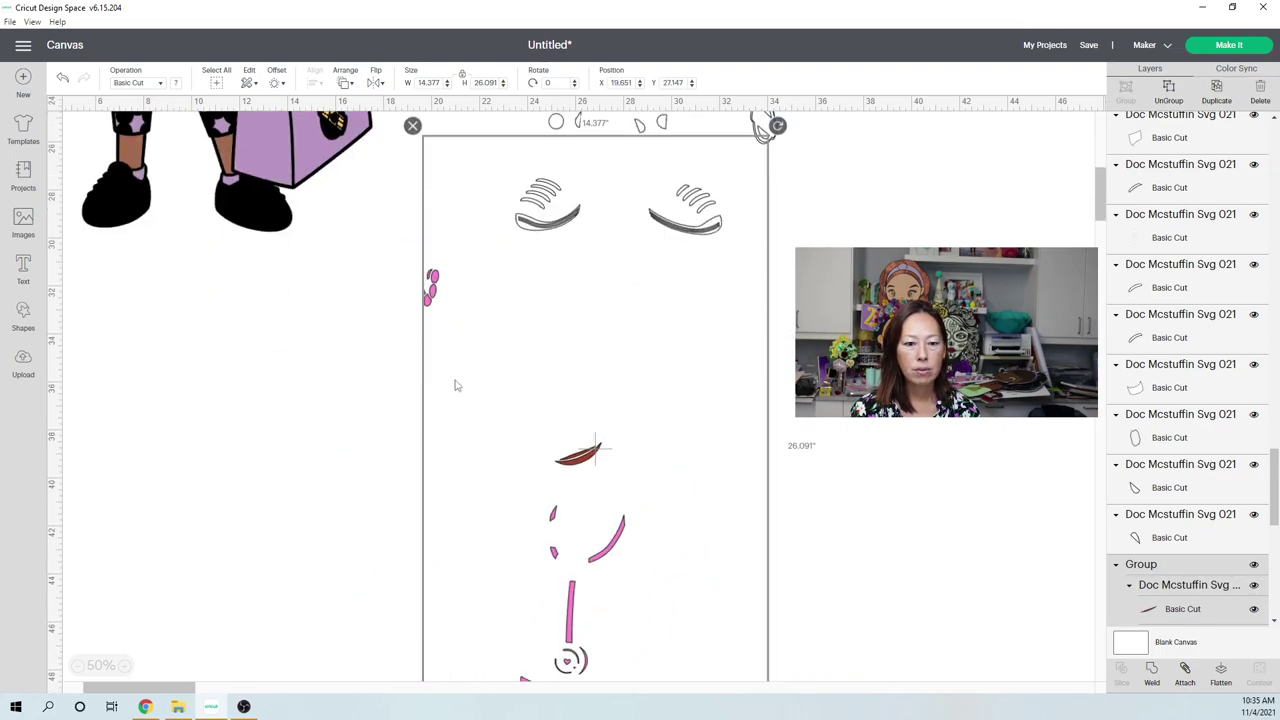
- Move the group of pink pieces below the character, clear of the white shoe pieces
{"action": "left_click_drag", "start_coordinate": [432, 287], "coordinate": [171, 480]}
{"action": "left_click", "coordinate": [277, 392]}
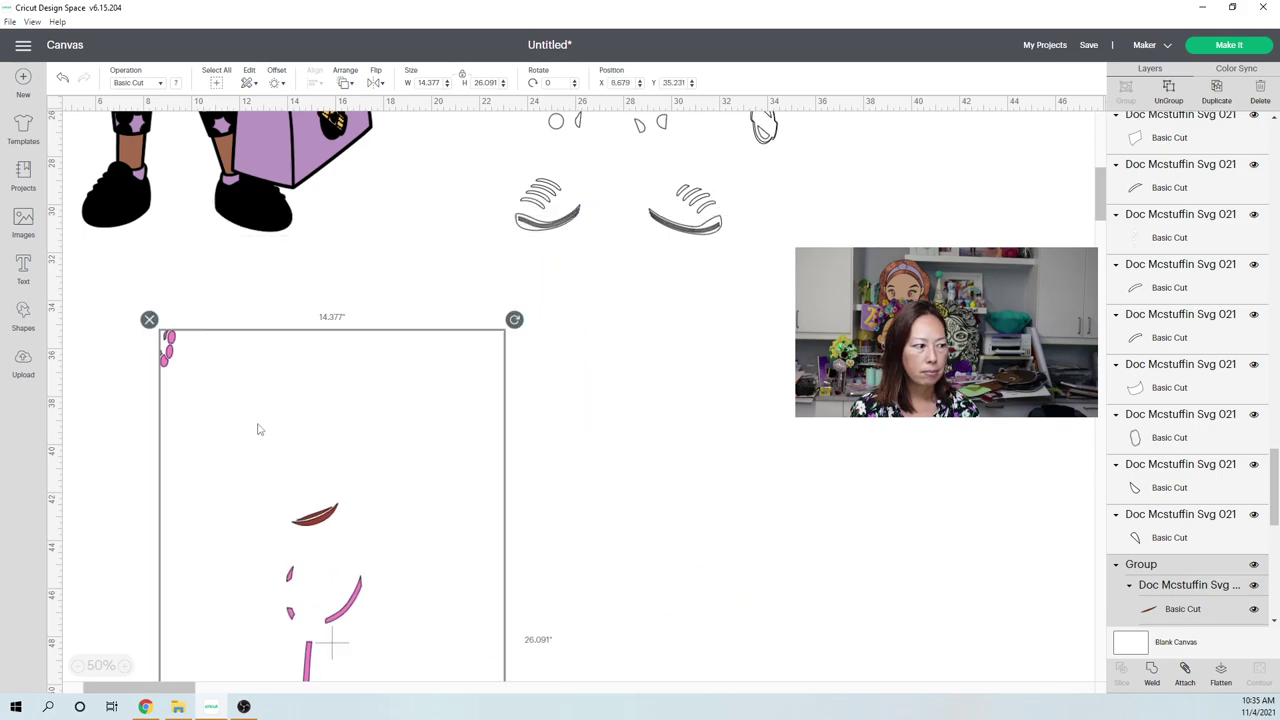
- Add a circle near the cluster of small pink ovals and ungroup the group of pink pieces
{"action": "left_click", "coordinate": [124, 666]}
{"action": "left_click", "coordinate": [124, 666]}
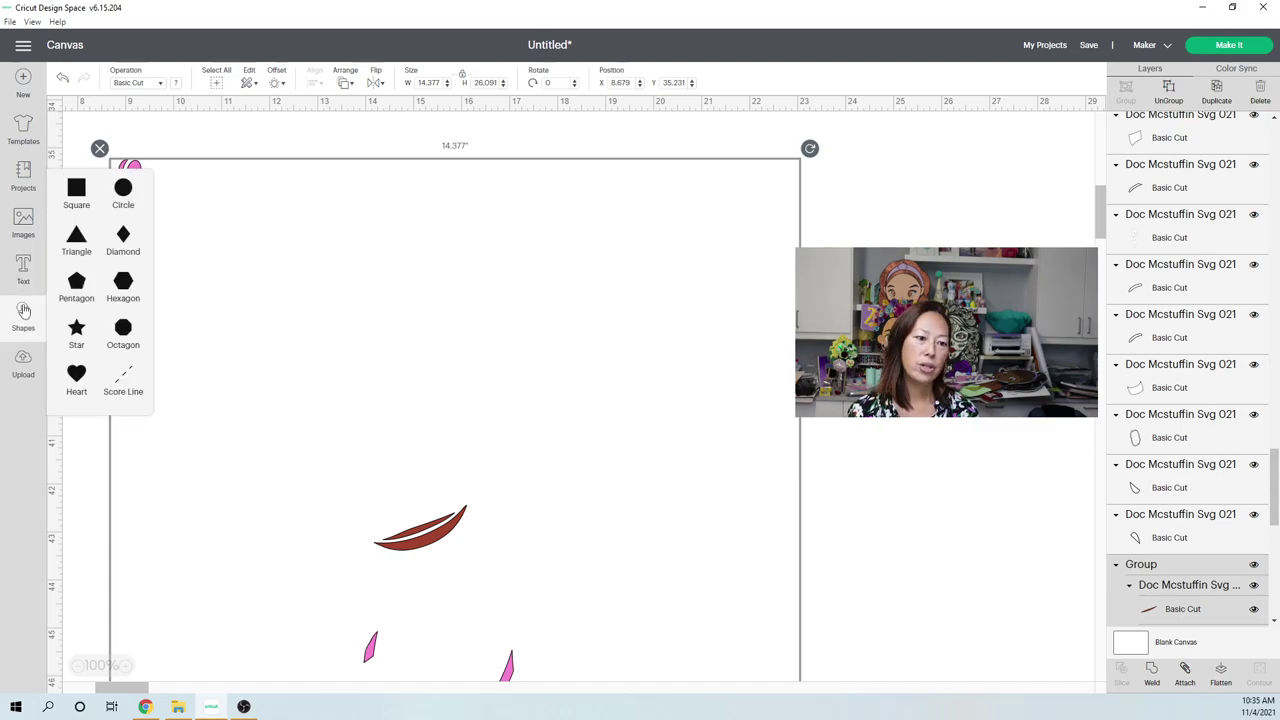
{"action": "left_click", "coordinate": [127, 192]}
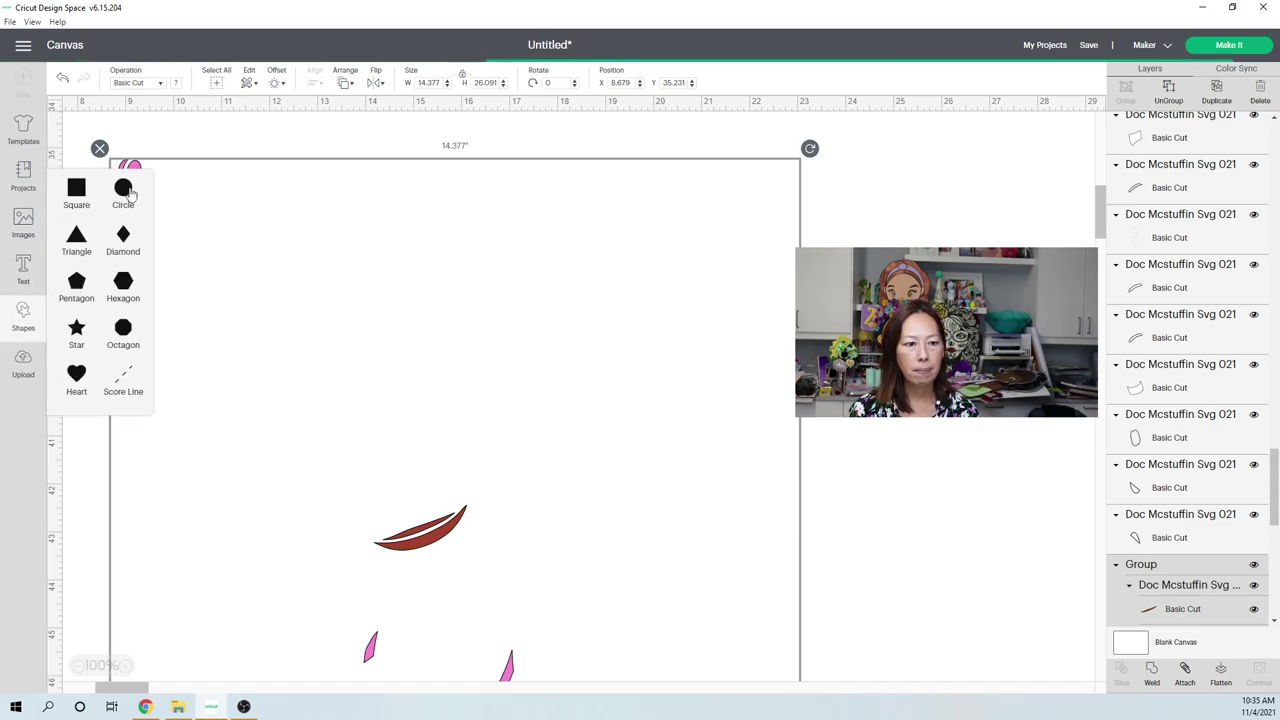
{"action": "left_click", "coordinate": [717, 249]}
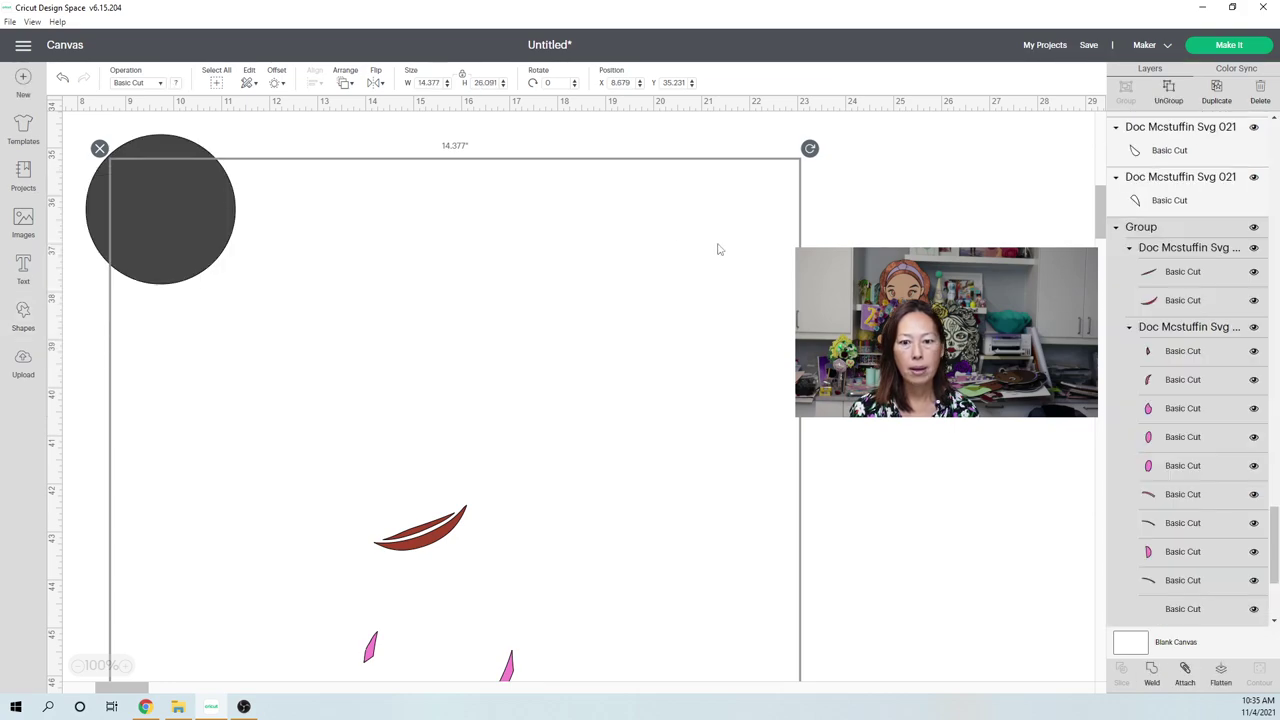
{"action": "left_click", "coordinate": [1169, 92]}
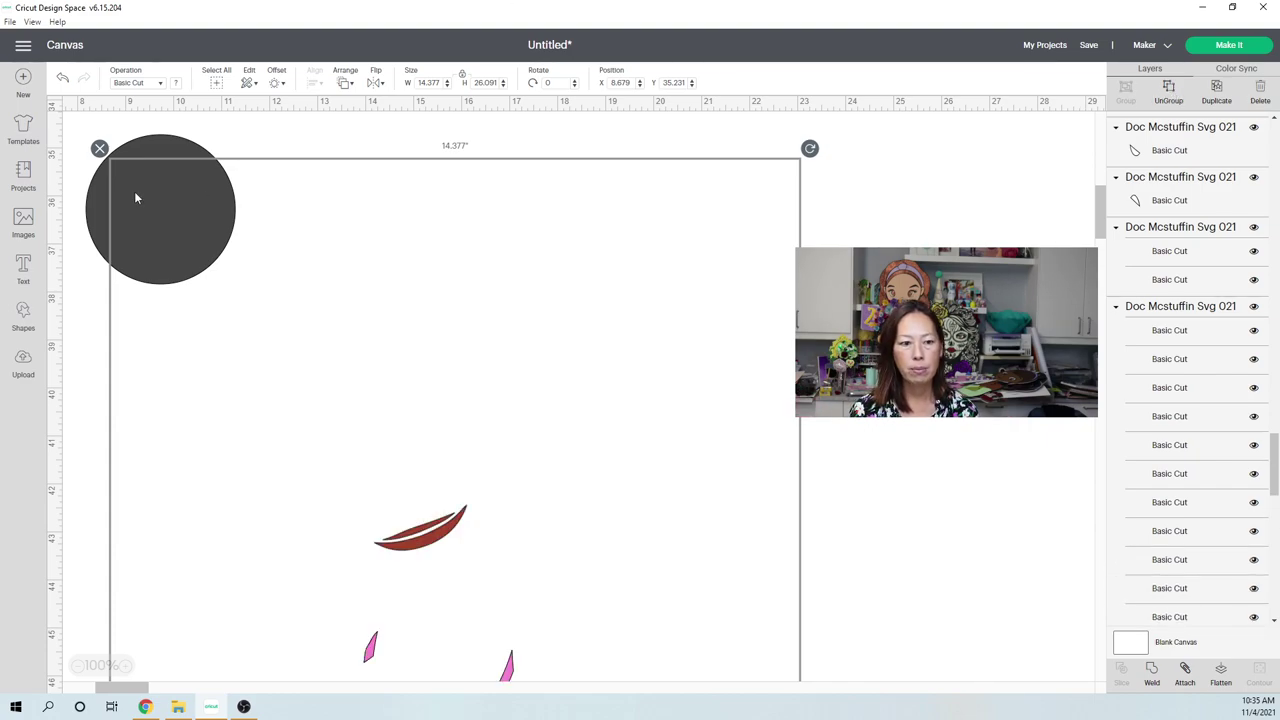
- Shrink the circle to about 0.09 inch and place it in the gap between the upper and middle pink ovals
{"action": "left_click", "coordinate": [162, 140]}
{"action": "left_click_drag", "start_coordinate": [245, 293], "coordinate": [118, 165]}
{"action": "left_click", "coordinate": [131, 616]}
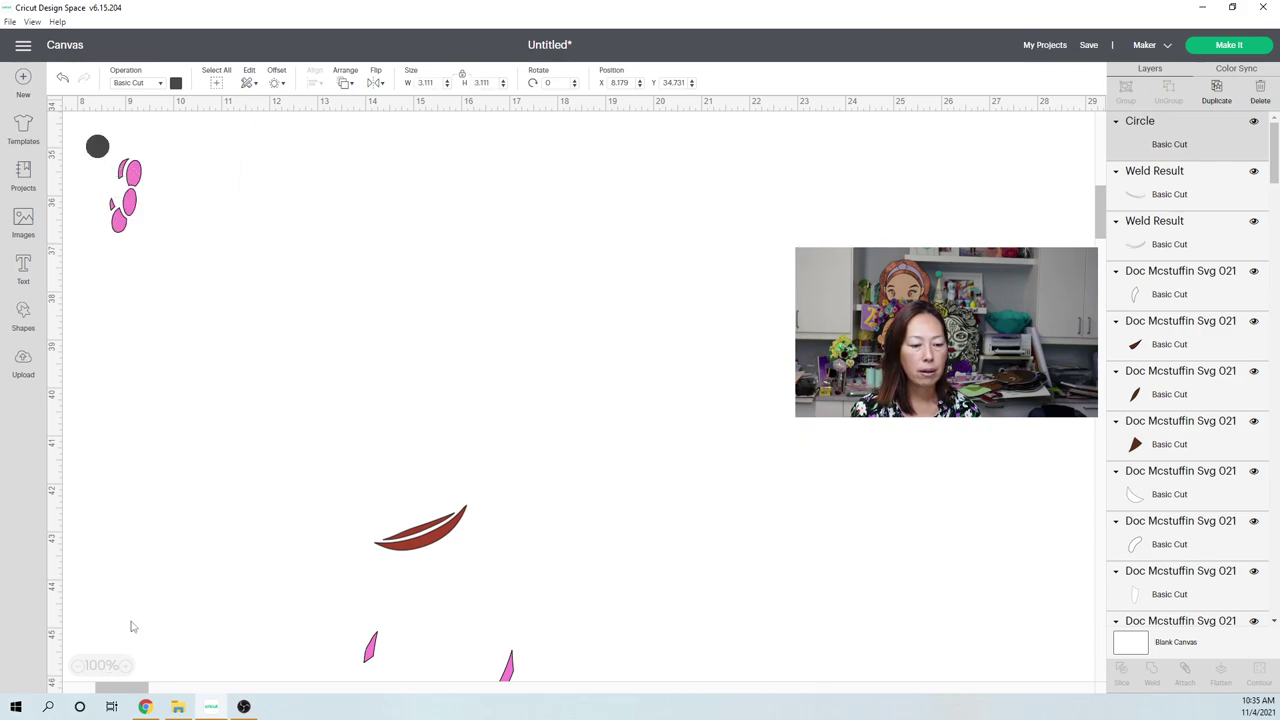
{"action": "left_click", "coordinate": [125, 666]}
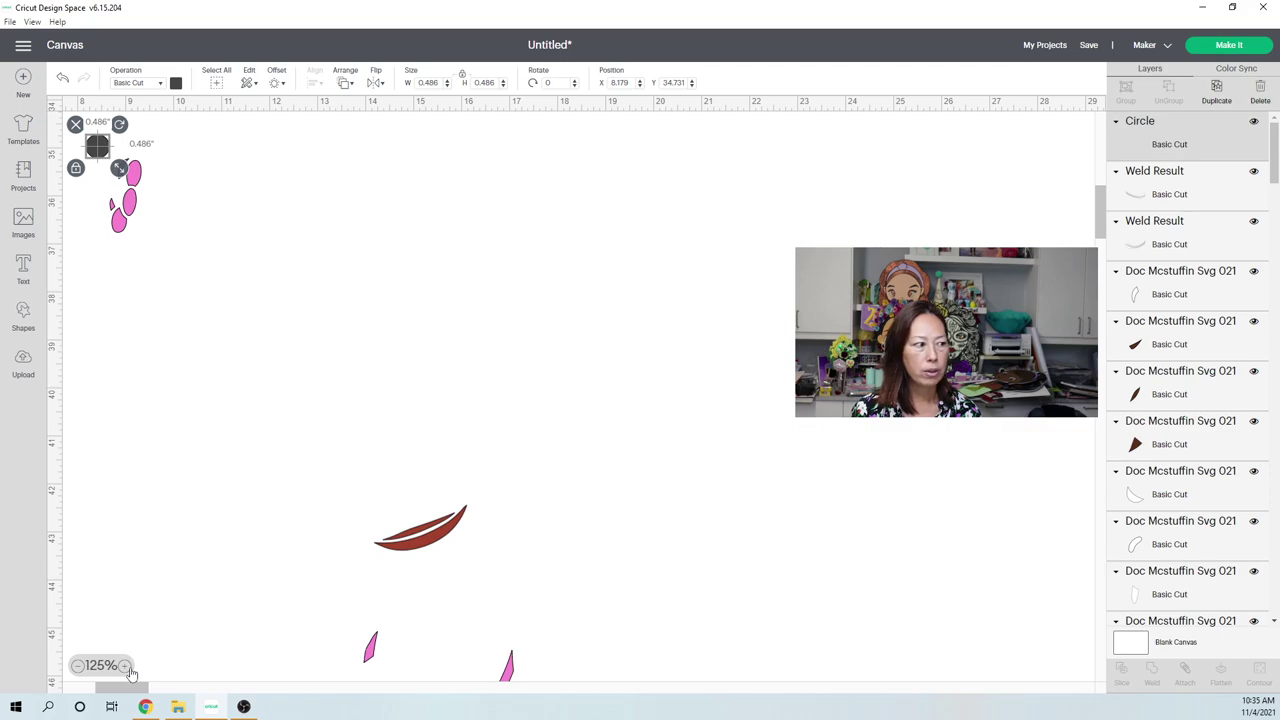
{"action": "left_click", "coordinate": [126, 666]}
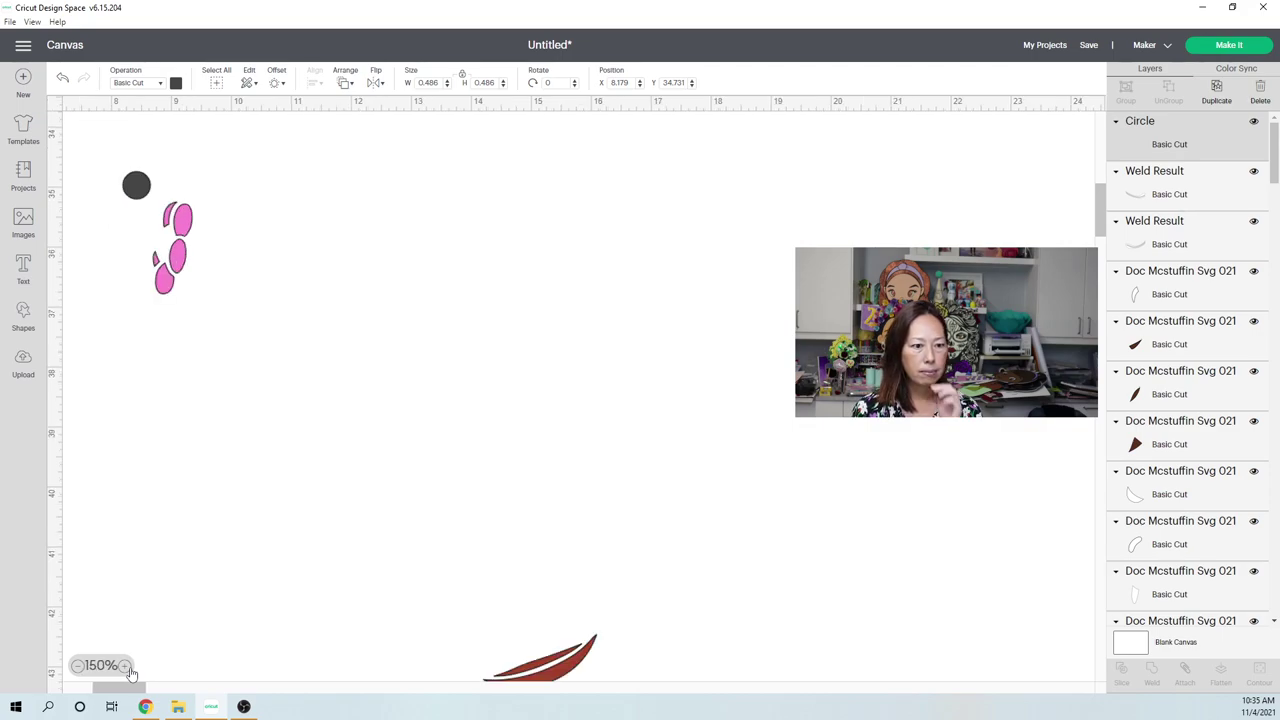
{"action": "left_click", "coordinate": [143, 202]}
{"action": "left_click_drag", "start_coordinate": [178, 228], "coordinate": [201, 261]}
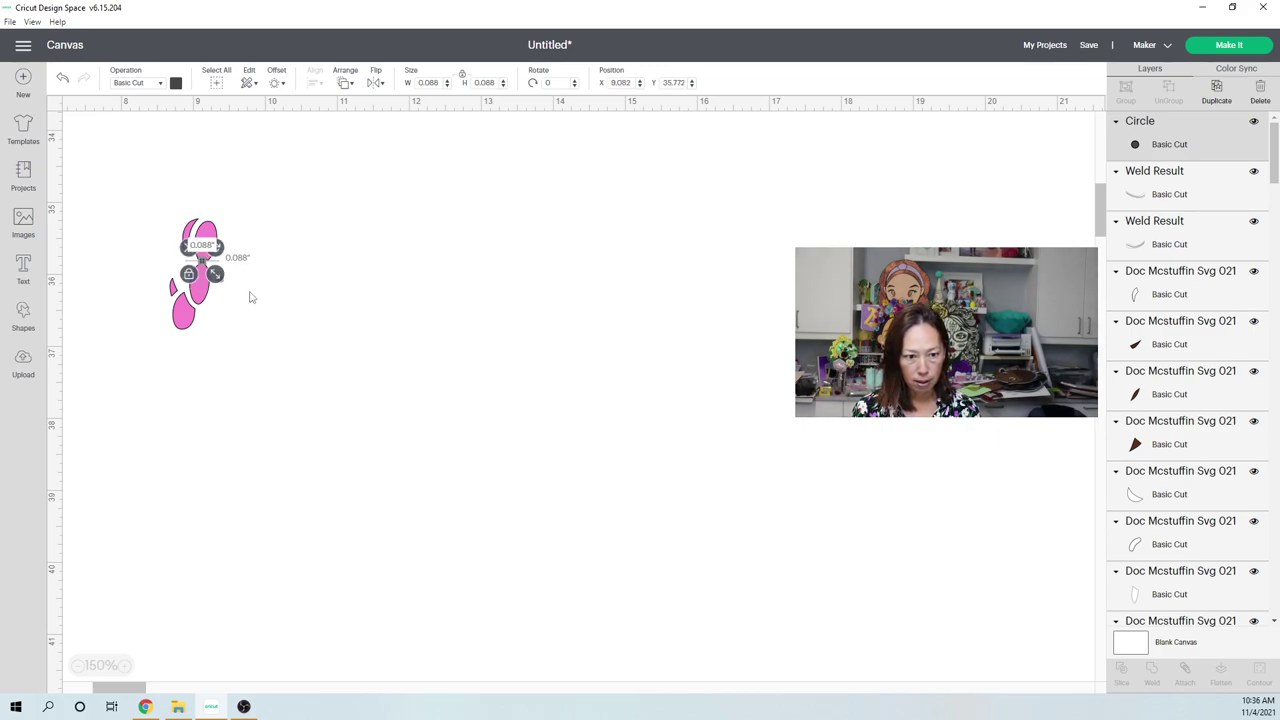
- Duplicate the small circle, place the copy between the middle and lower pink ovals, and enlarge it slightly to bridge the gap
{"action": "key", "text": "ctrl+d"}
{"action": "left_click_drag", "start_coordinate": [220, 279], "coordinate": [189, 306]}
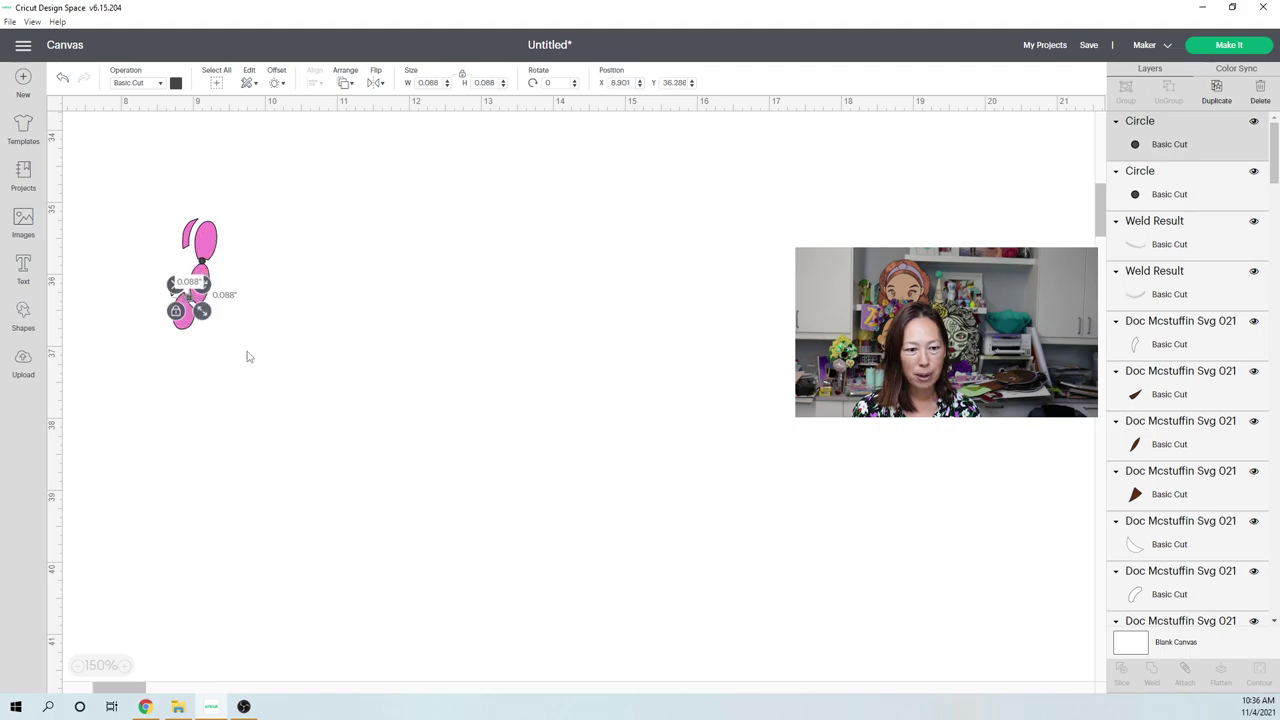
{"action": "left_click", "coordinate": [196, 312]}
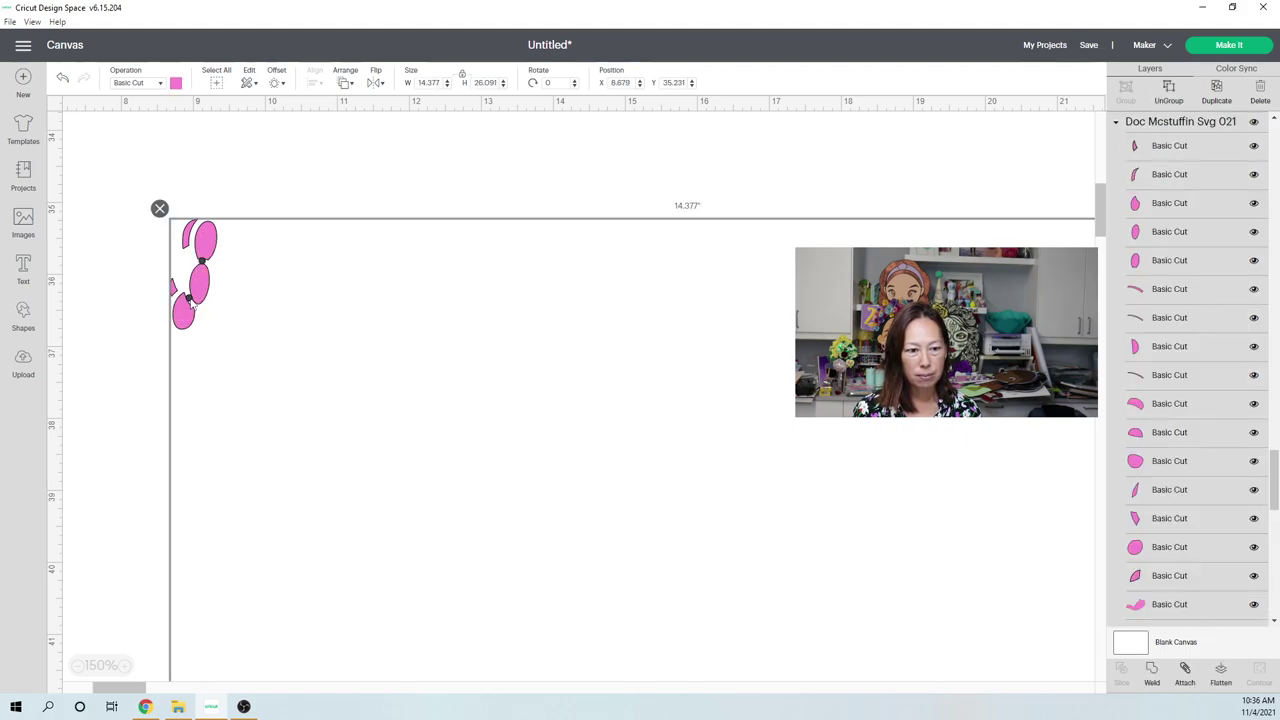
{"action": "left_click", "coordinate": [189, 300]}
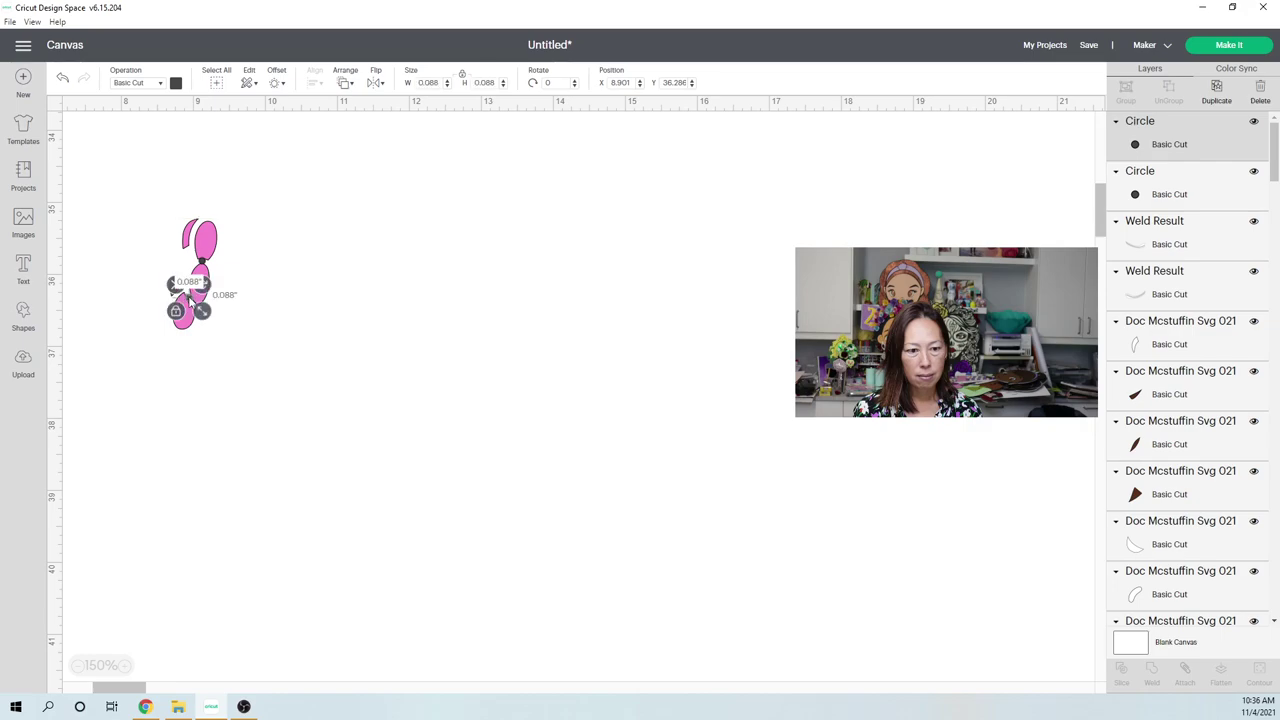
{"action": "left_click_drag", "start_coordinate": [201, 313], "coordinate": [207, 319]}
{"action": "left_click", "coordinate": [120, 260]}
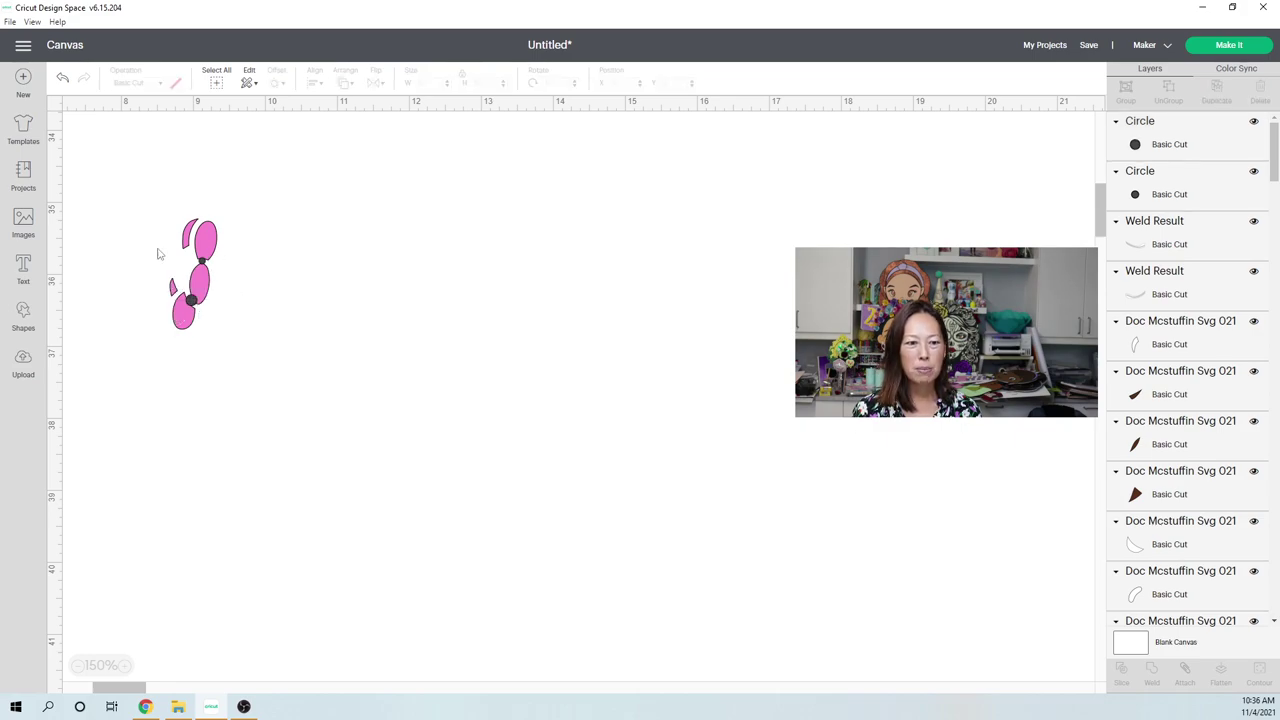
- Ungroup the pink pieces fully and weld the two small circles and the cluster of pink ovals into one piece
{"action": "left_click_drag", "start_coordinate": [148, 203], "coordinate": [216, 340]}
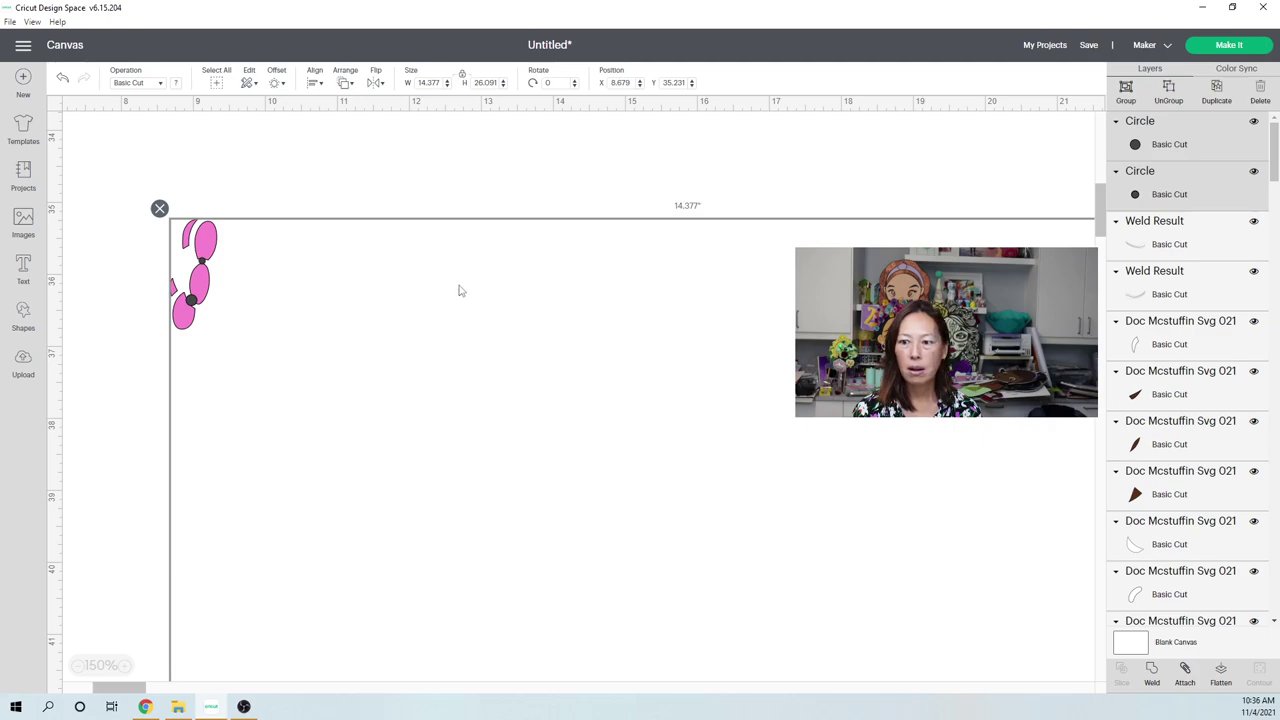
{"action": "left_click", "coordinate": [1168, 92]}
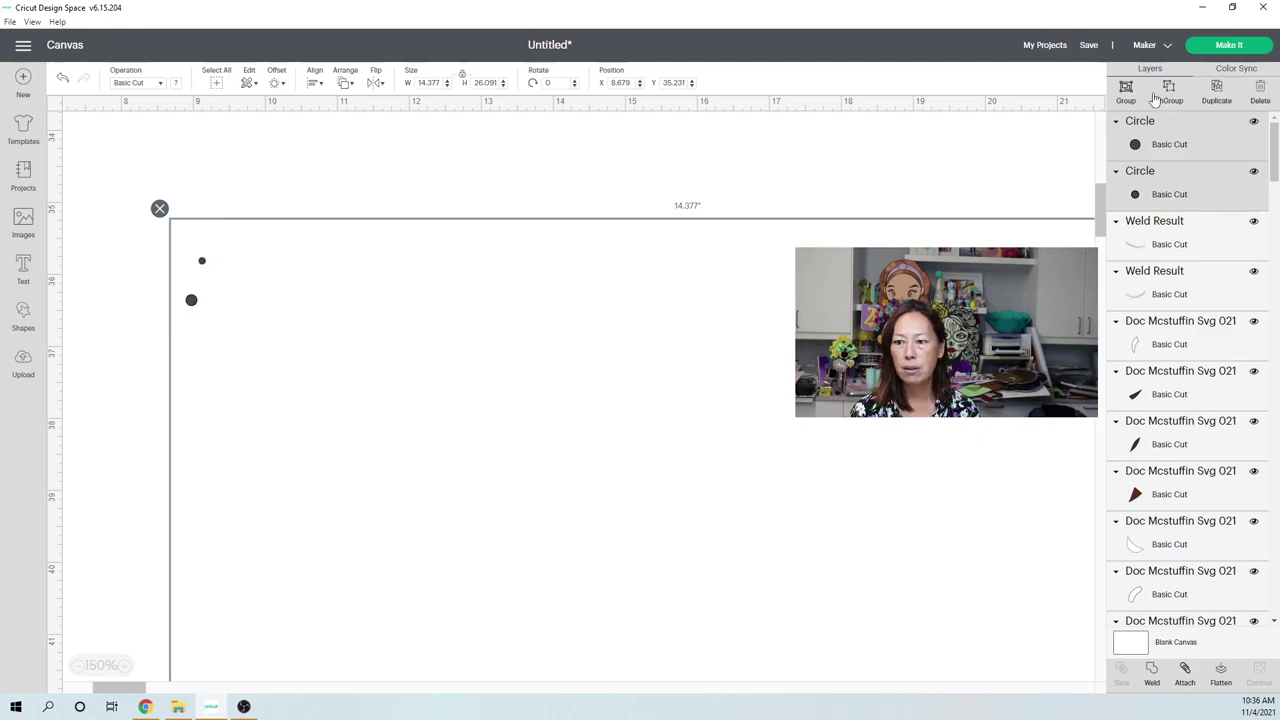
{"action": "left_click", "coordinate": [384, 328]}
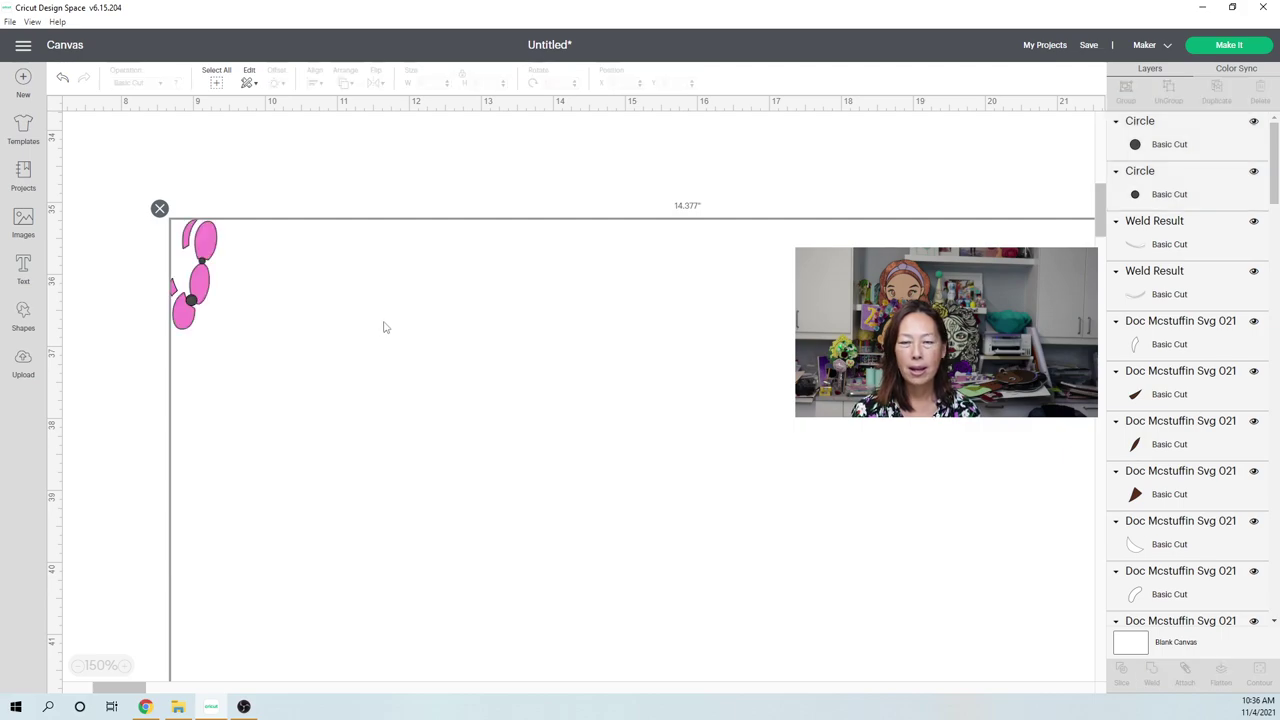
{"action": "left_click", "coordinate": [384, 328]}
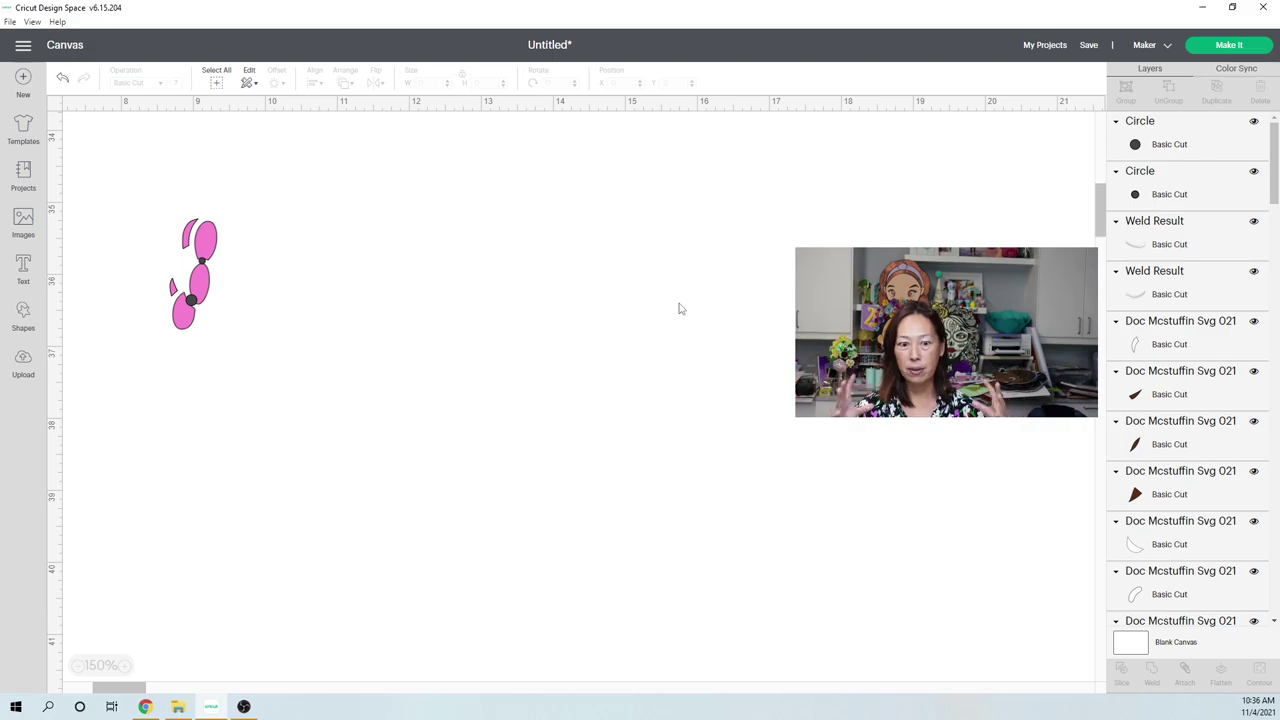
{"action": "left_click_drag", "start_coordinate": [108, 224], "coordinate": [233, 333]}
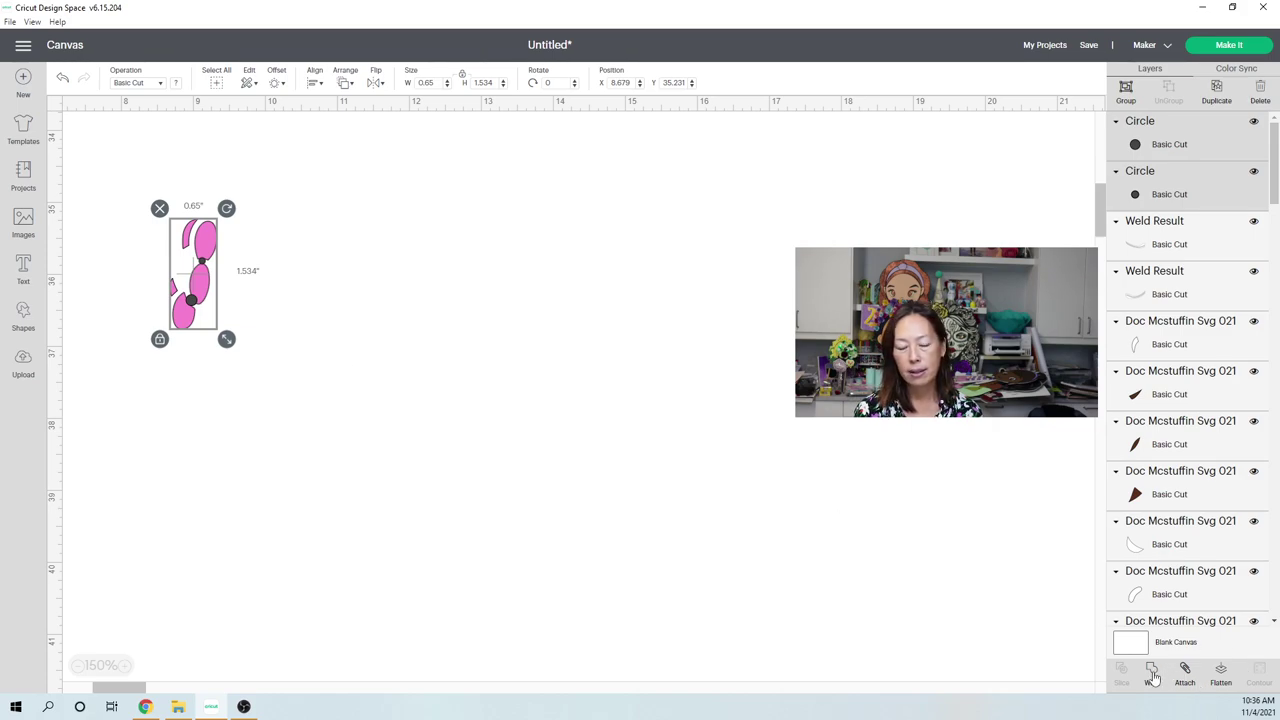
{"action": "left_click", "coordinate": [304, 394]}
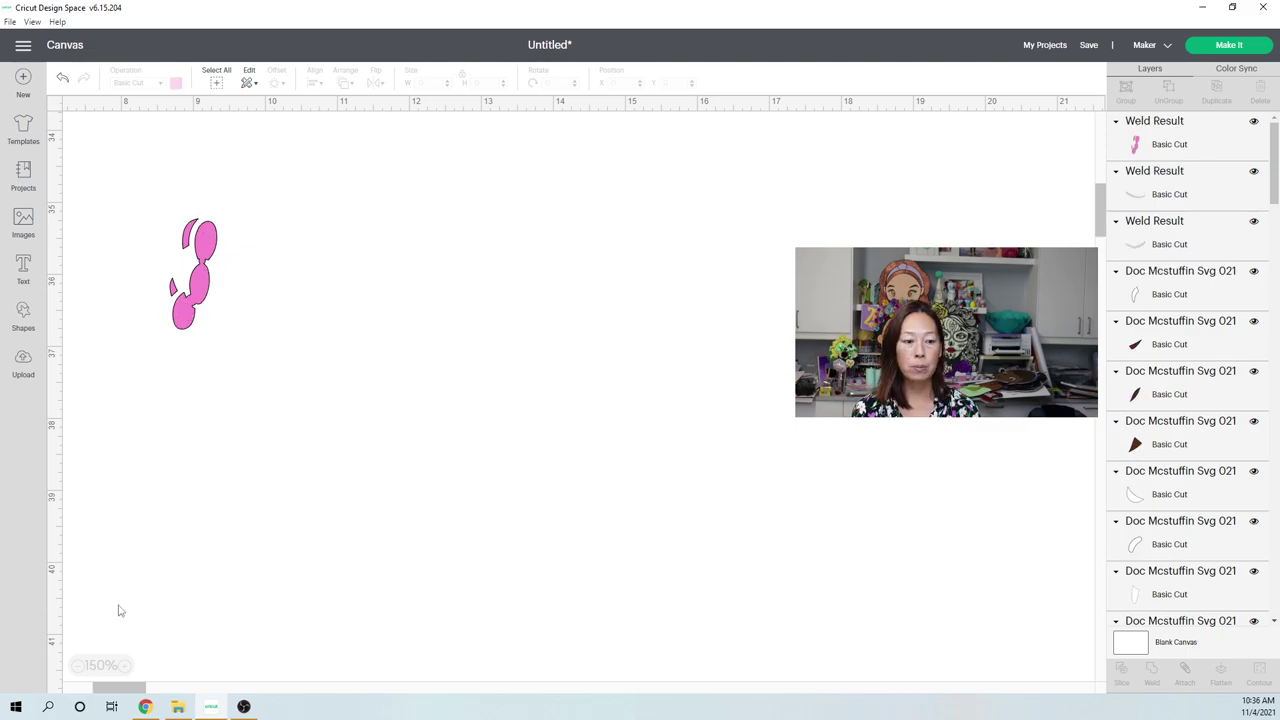
- Examine the remaining pink pieces, from the skirt and bag down to the shoes, for loose parts that need joining
{"action": "left_click", "coordinate": [78, 666]}
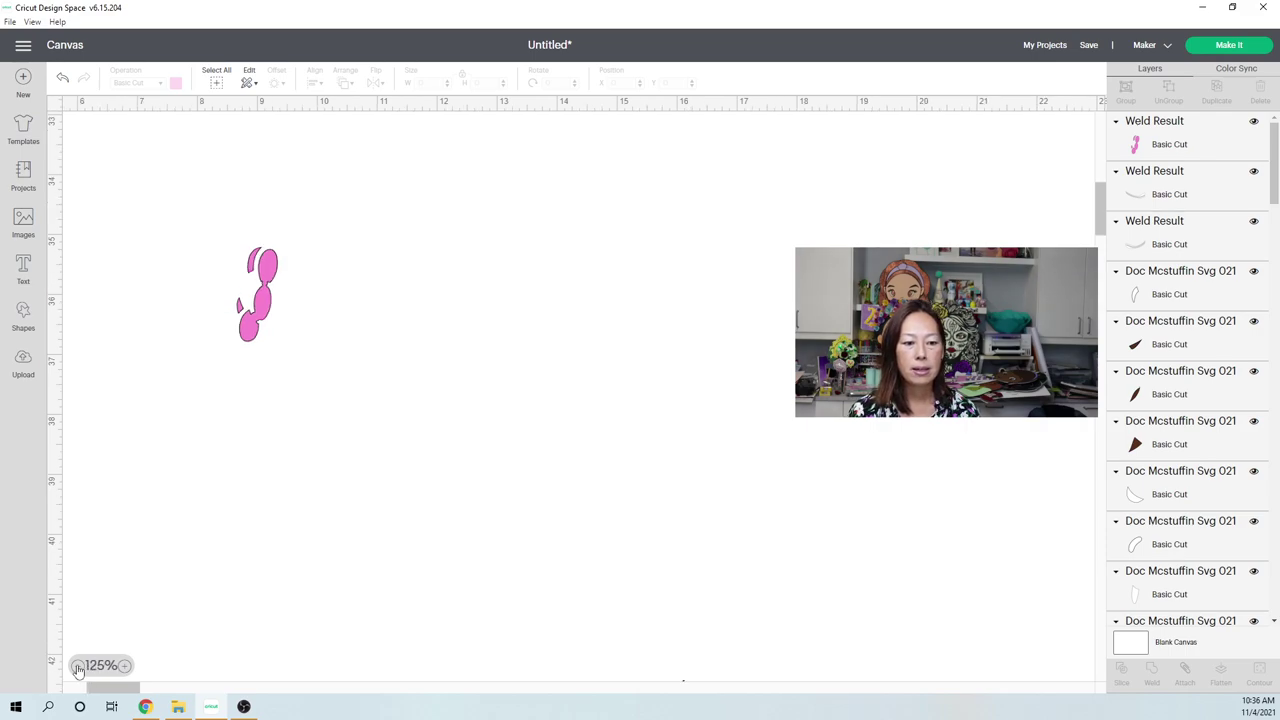
{"action": "left_click", "coordinate": [78, 666]}
{"action": "left_click", "coordinate": [78, 666]}
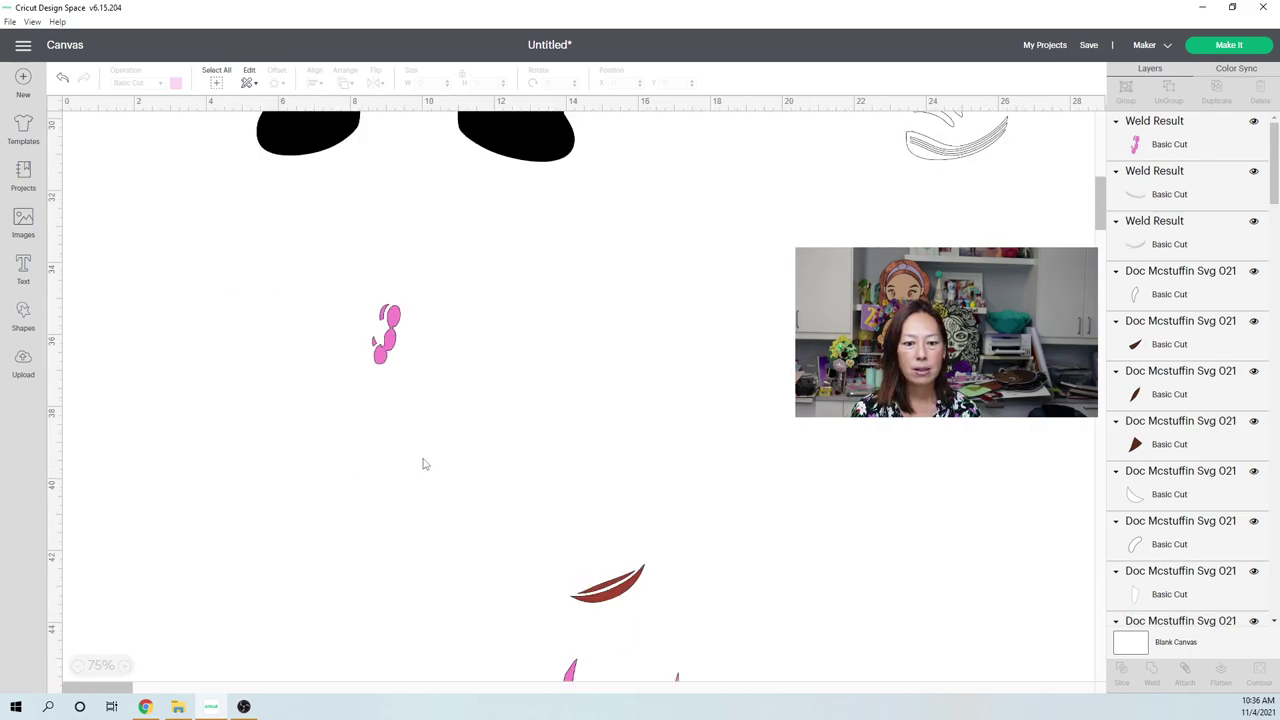
{"action": "scroll", "coordinate": [486, 464], "scroll_direction": "down", "scroll_amount": 5}
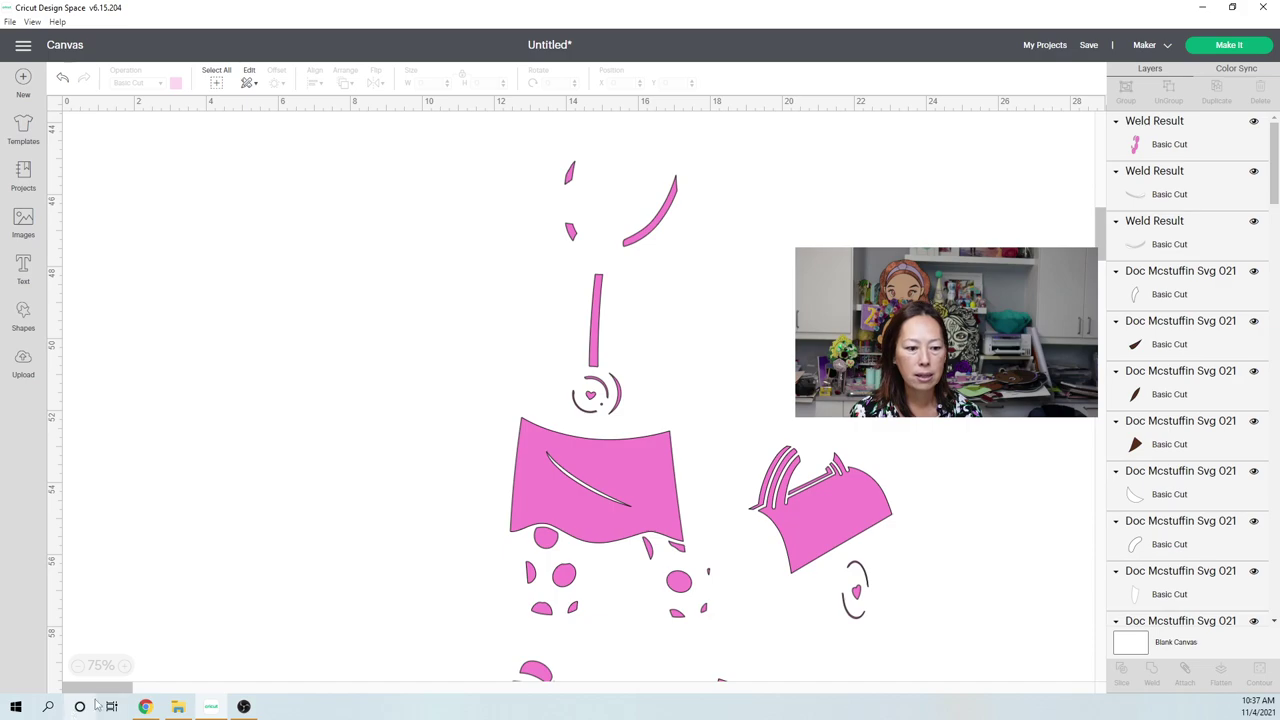
{"action": "left_click_drag", "start_coordinate": [117, 693], "coordinate": [175, 692]}
{"action": "left_click", "coordinate": [135, 677]}
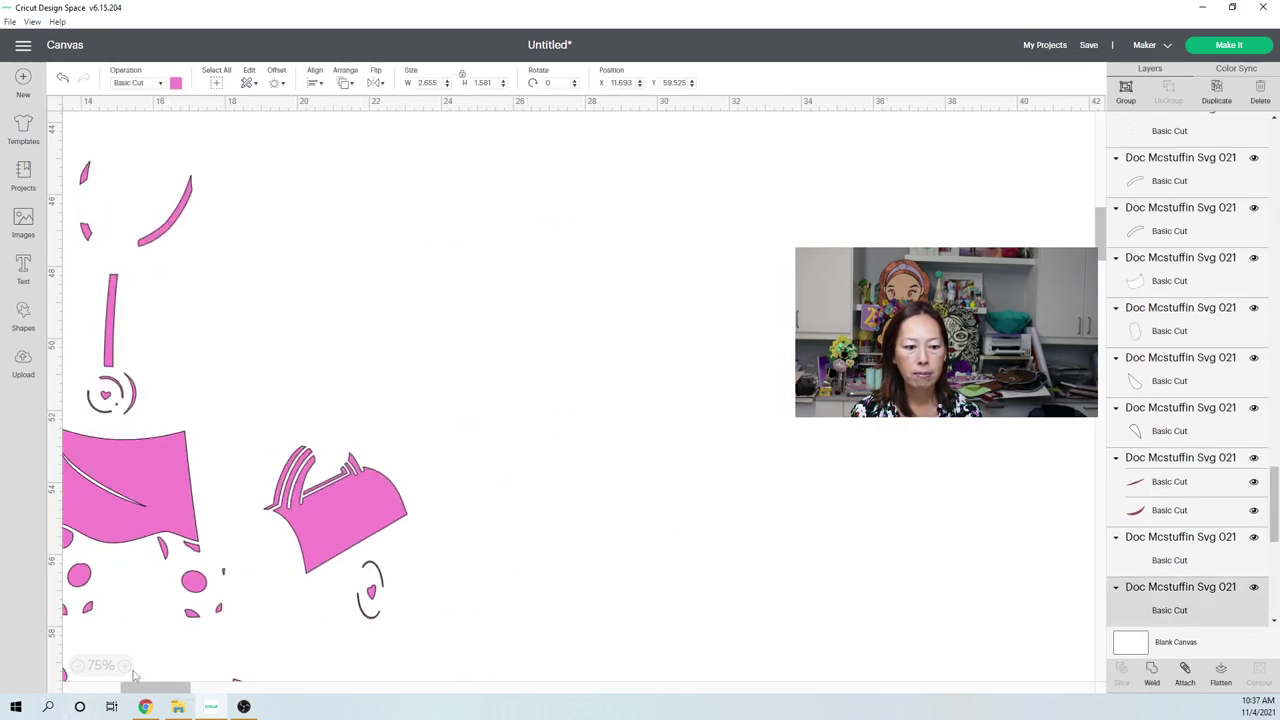
{"action": "left_click", "coordinate": [124, 667]}
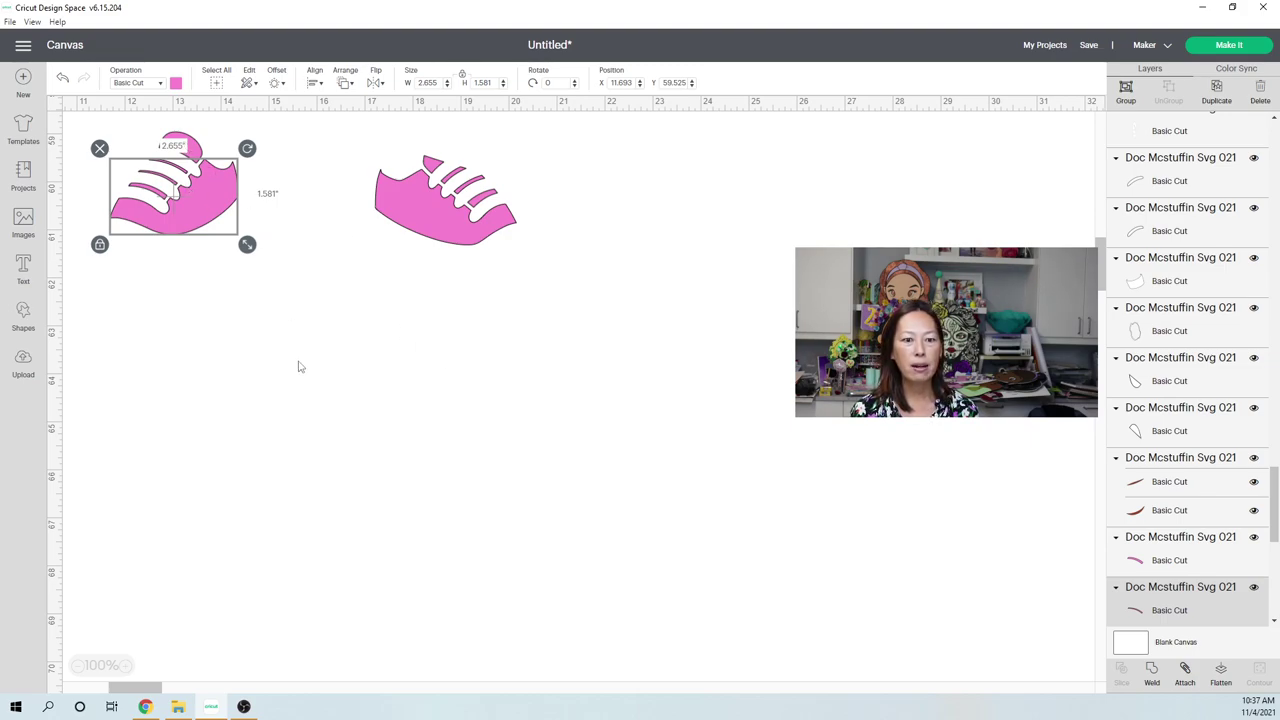
{"action": "left_click", "coordinate": [267, 269]}
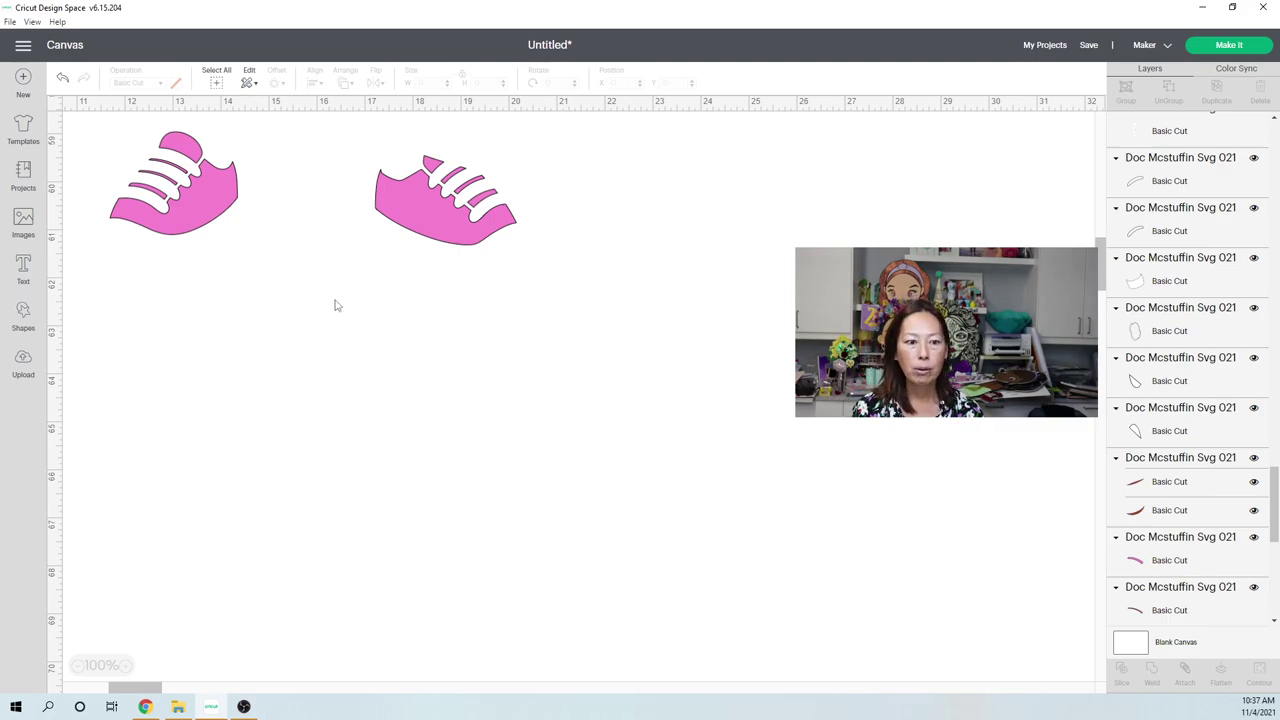
{"action": "scroll", "coordinate": [350, 320], "scroll_direction": "up", "scroll_amount": 5}
{"action": "scroll", "coordinate": [500, 315], "scroll_direction": "up", "scroll_amount": 2}
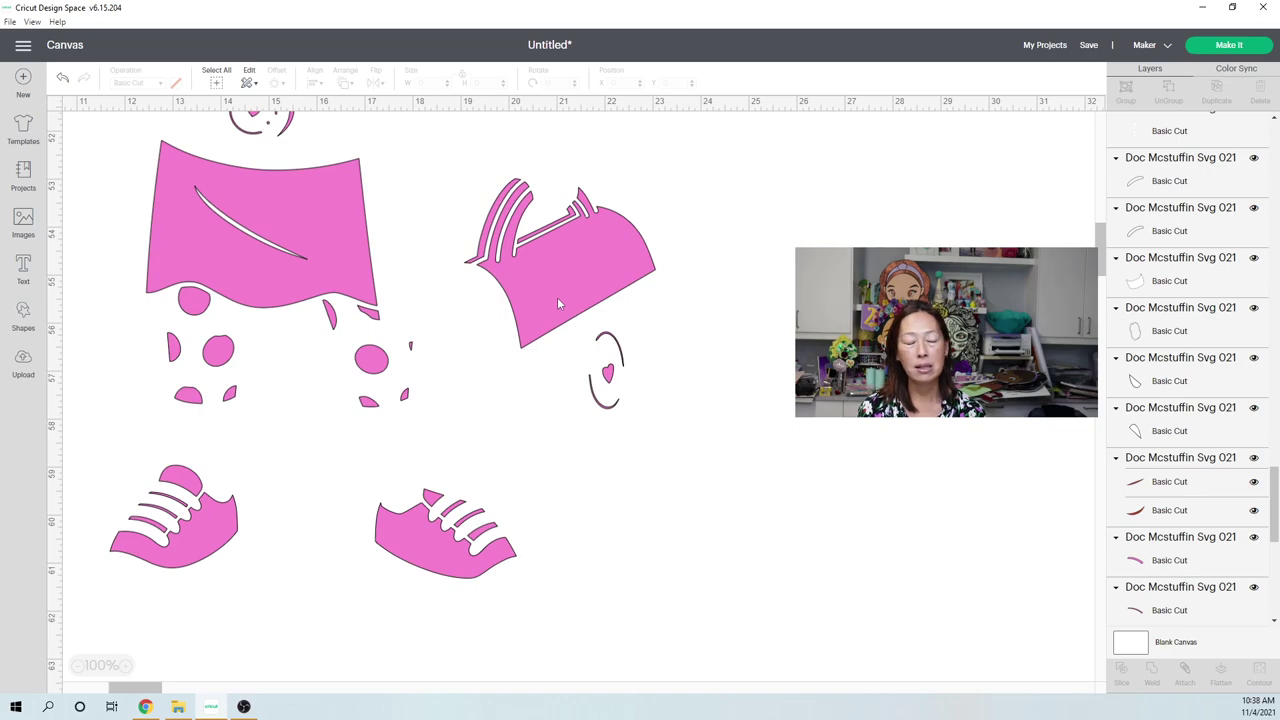
- Add a circle, reshape it to an oval about 0.14 by 0.21 inch, and tilt it about 39° across the pink bag's upper strip joint
{"action": "left_click", "coordinate": [21, 315]}
{"action": "left_click", "coordinate": [122, 190]}
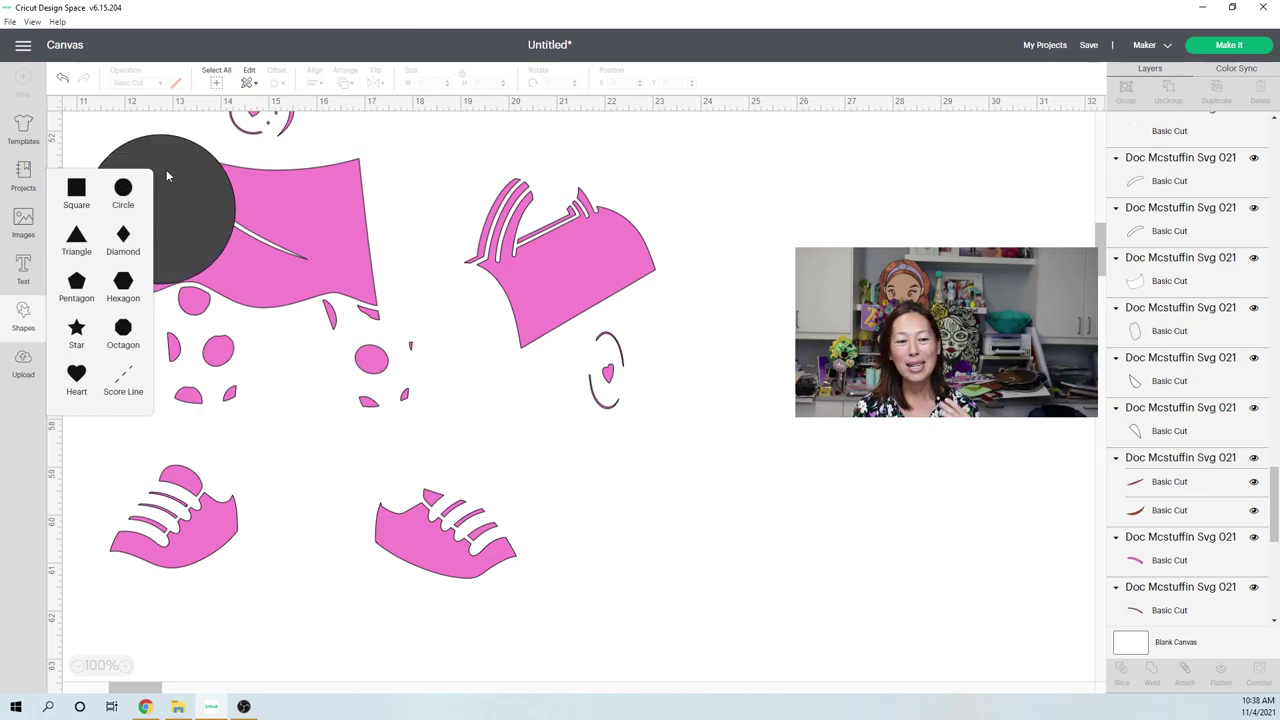
{"action": "left_click_drag", "start_coordinate": [182, 168], "coordinate": [477, 235]}
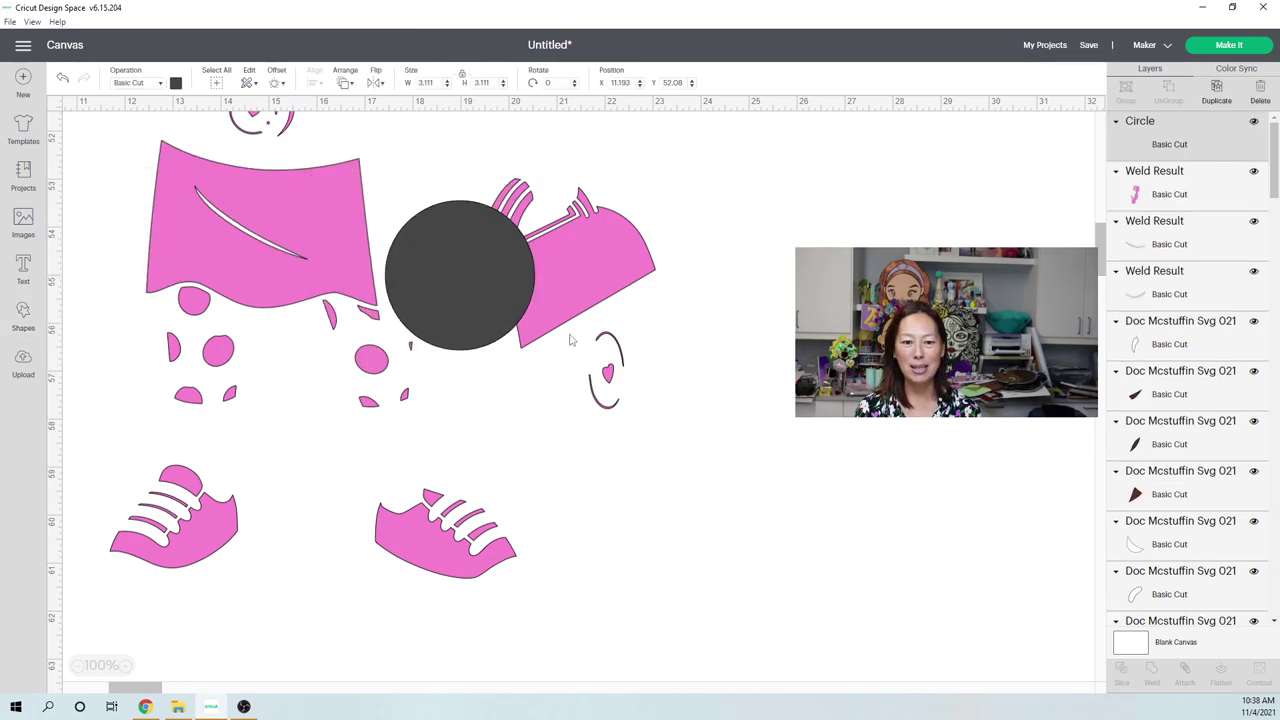
{"action": "left_click_drag", "start_coordinate": [547, 363], "coordinate": [567, 250]}
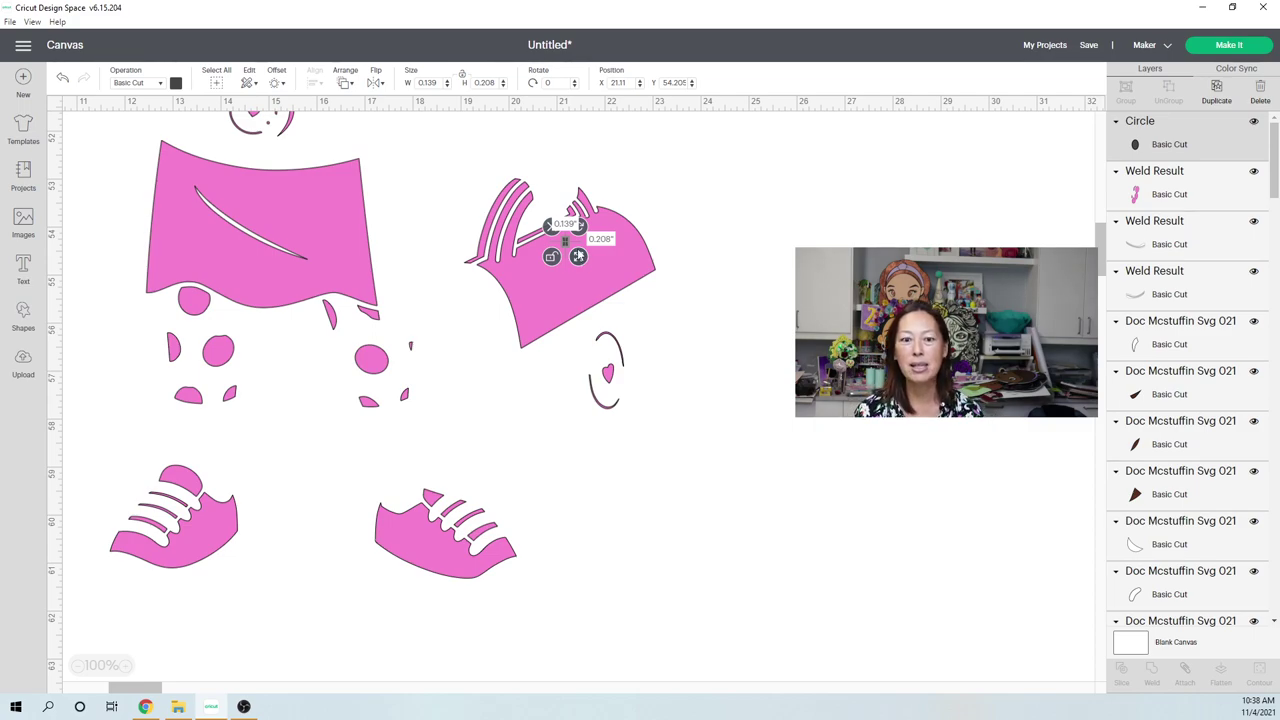
{"action": "left_click_drag", "start_coordinate": [566, 244], "coordinate": [597, 212]}
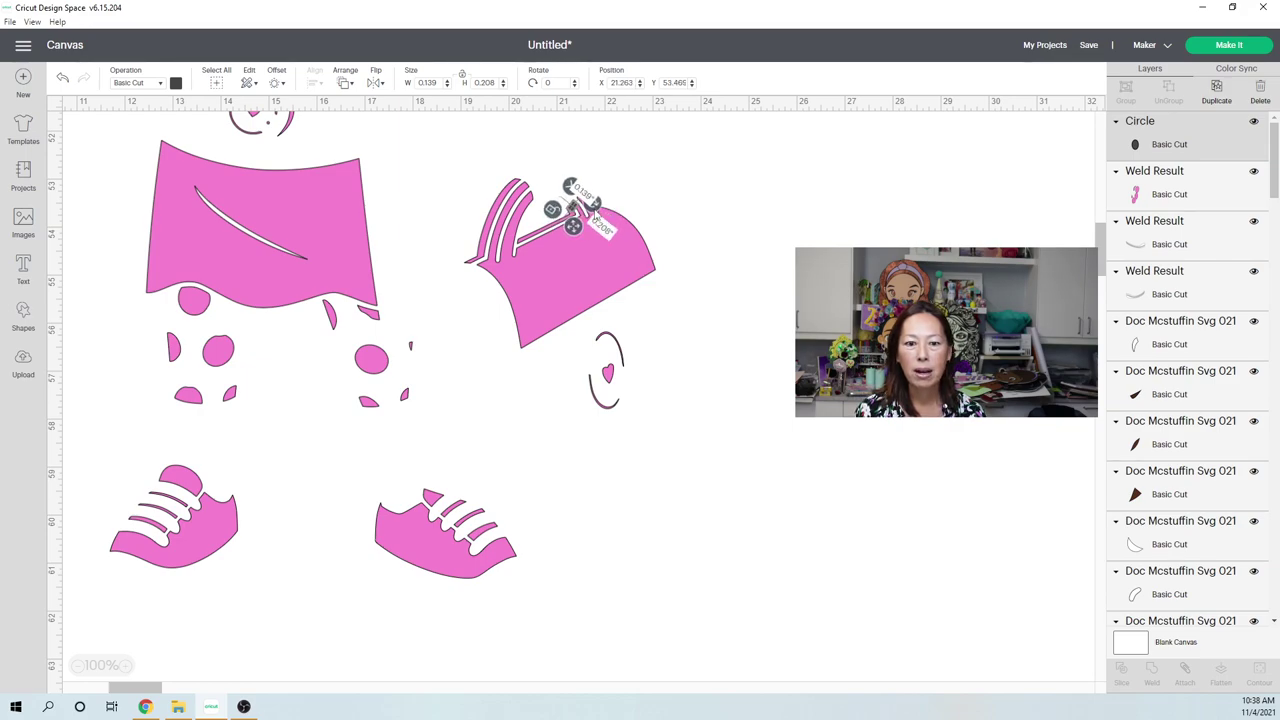
{"action": "left_click", "coordinate": [751, 222]}
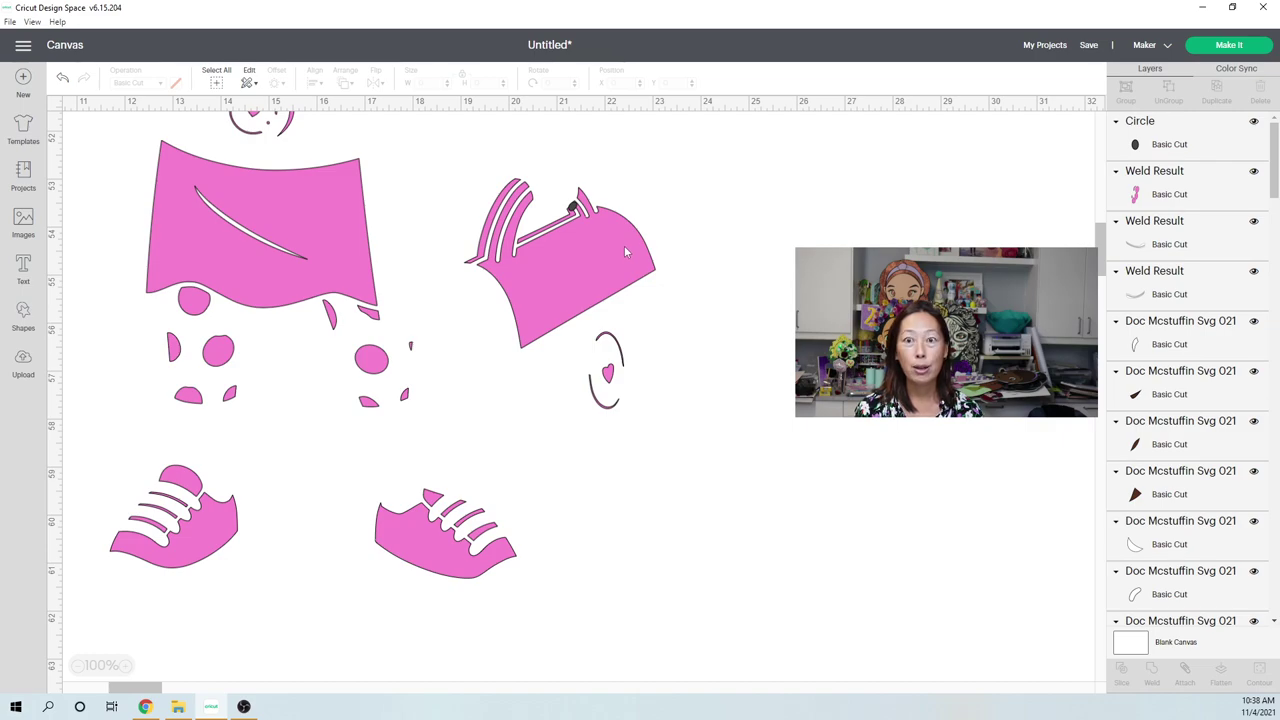
- Duplicate the tilted oval and place the copy over the left tip where the pink bag's strips meet
{"action": "left_click", "coordinate": [574, 209]}
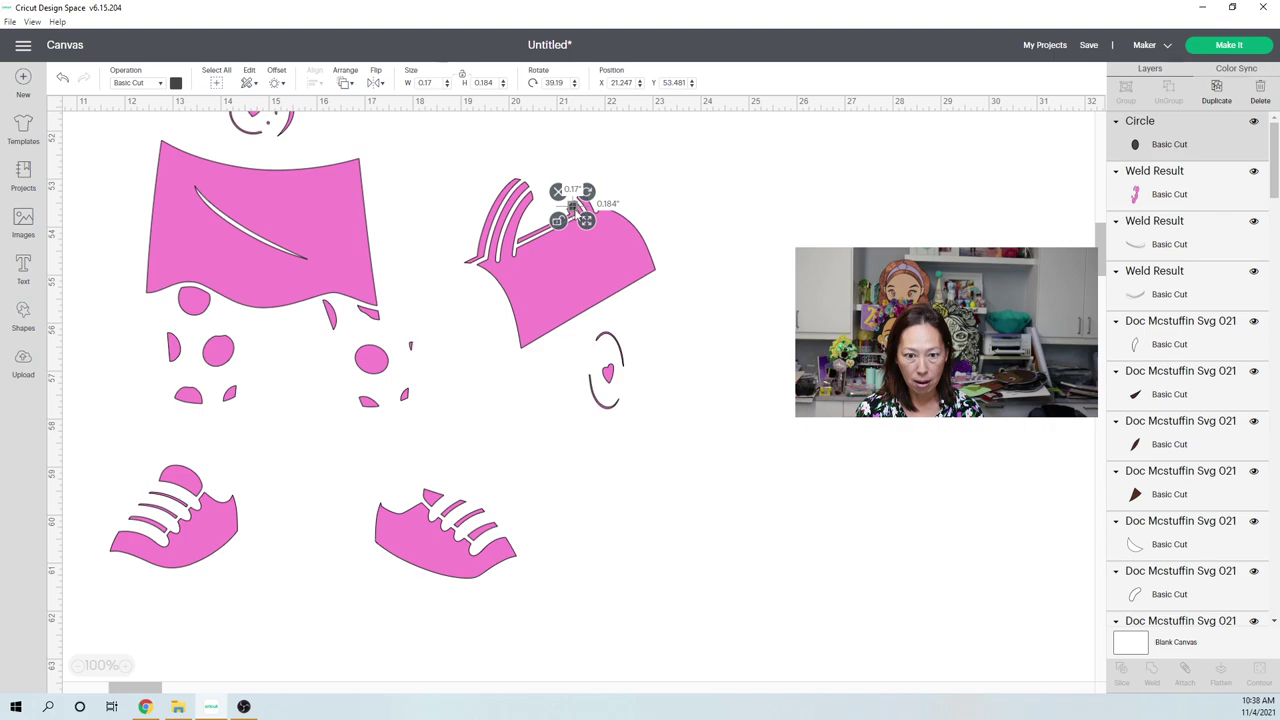
{"action": "key", "text": "ctrl+d"}
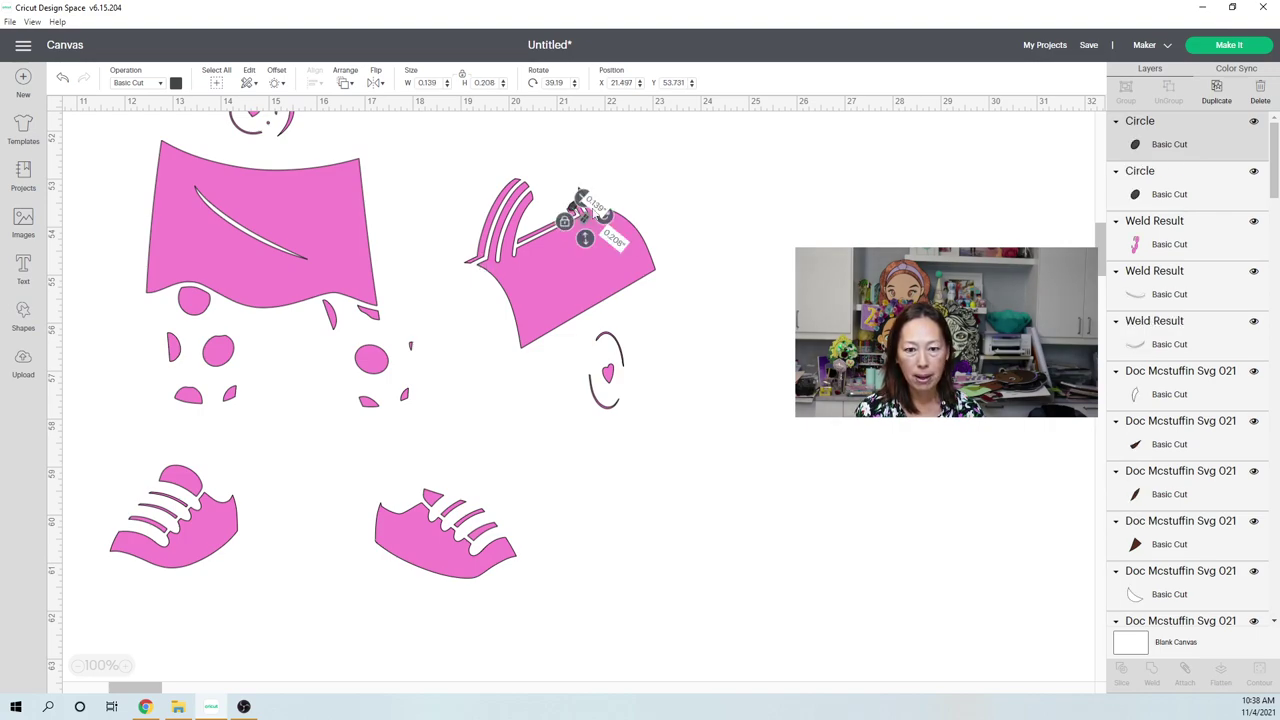
{"action": "left_click_drag", "start_coordinate": [587, 220], "coordinate": [478, 269]}
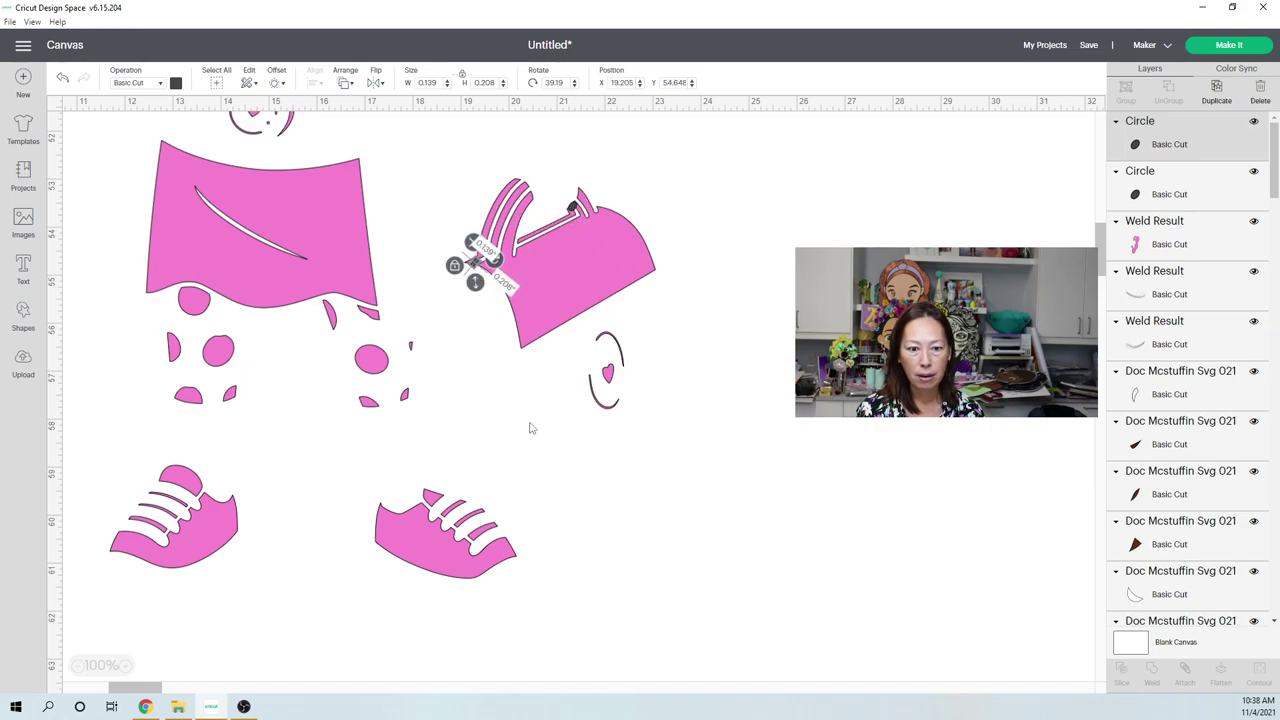
{"action": "left_click", "coordinate": [480, 292]}
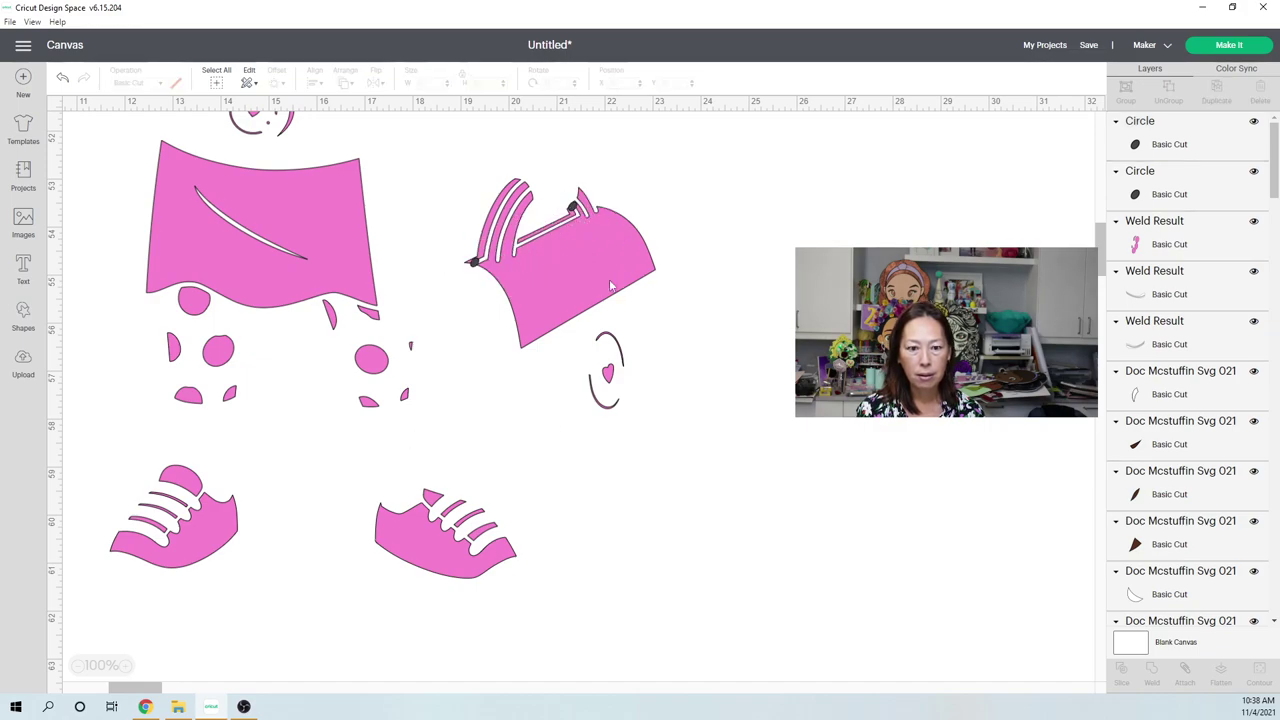
- Tilt the oval on the pink bag's left tip to about 64° and shrink it to about 0.1 by 0.15 inch over the strip joint
{"action": "left_click", "coordinate": [474, 264]}
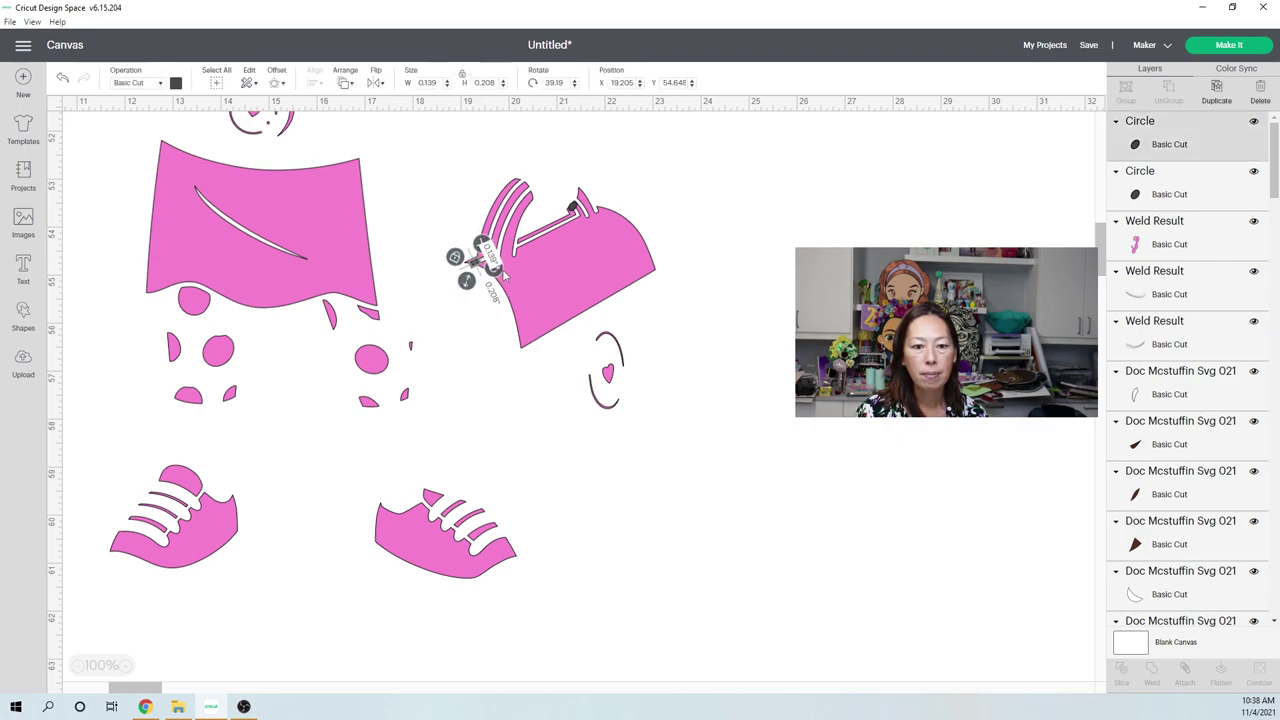
{"action": "left_click_drag", "start_coordinate": [467, 280], "coordinate": [470, 283]}
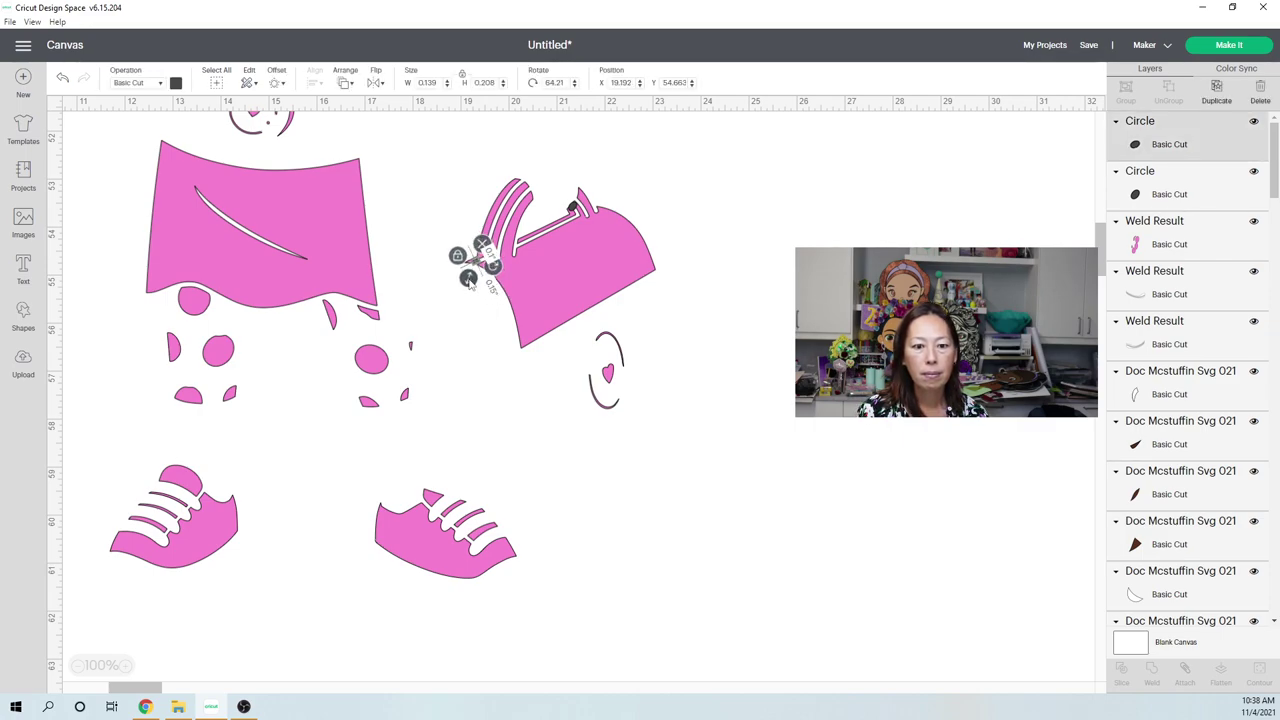
{"action": "left_click", "coordinate": [730, 303]}
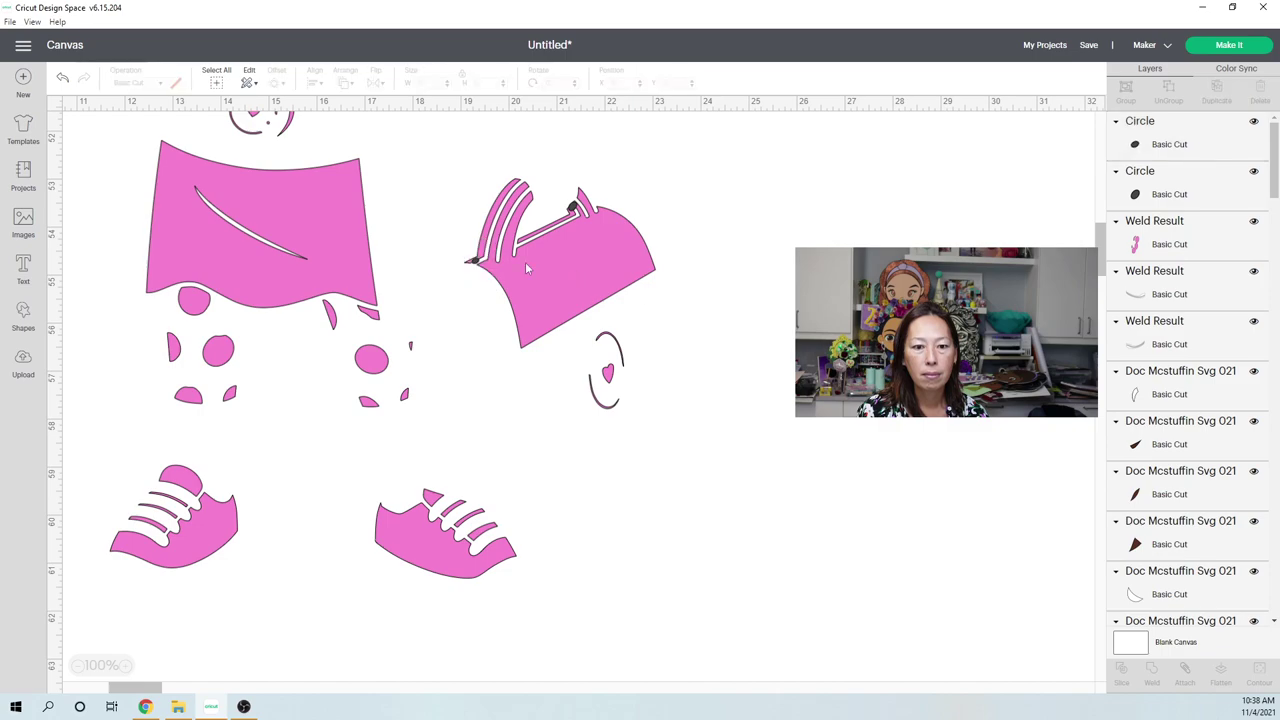
{"action": "left_click", "coordinate": [476, 263]}
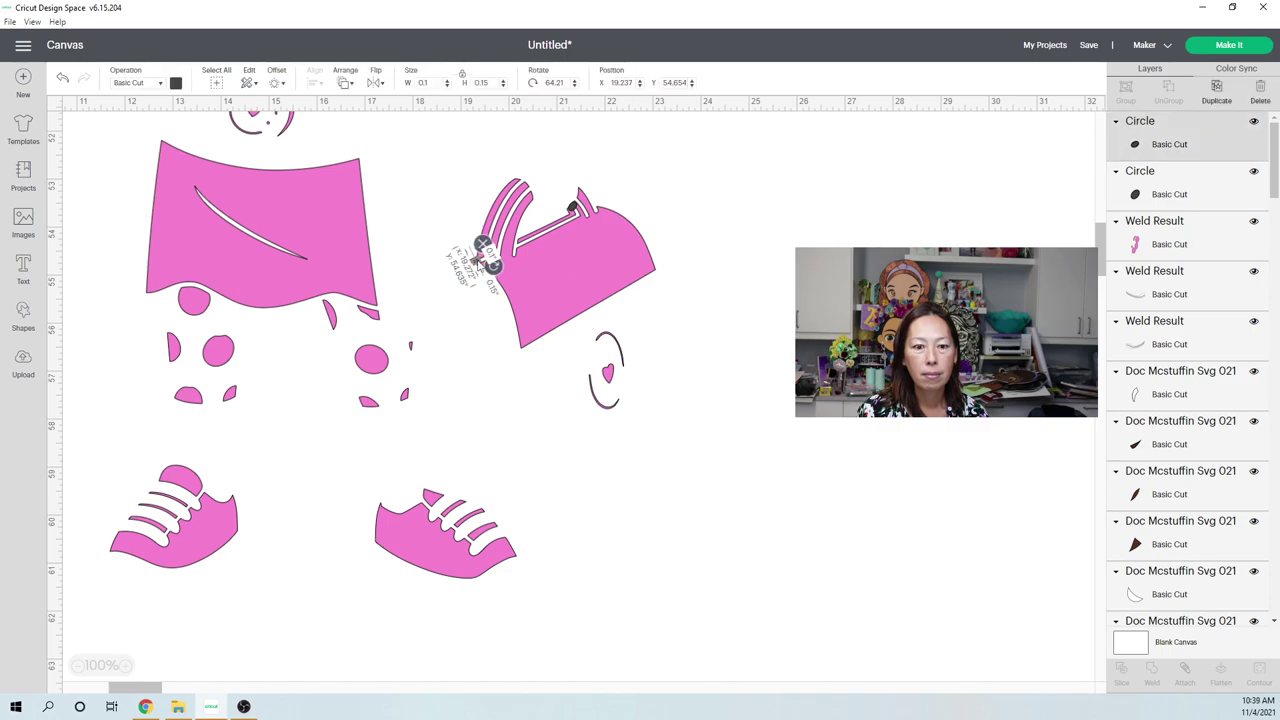
{"action": "left_click_drag", "start_coordinate": [484, 256], "coordinate": [487, 256]}
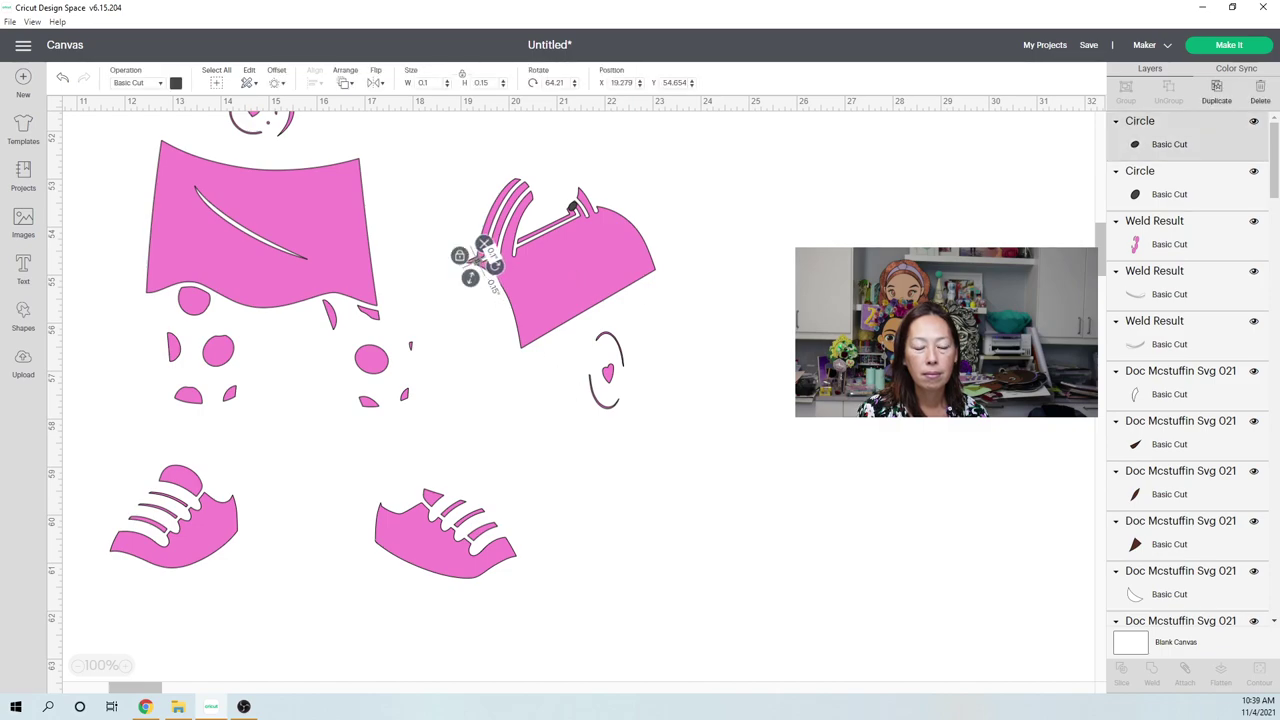
{"action": "left_click", "coordinate": [484, 266]}
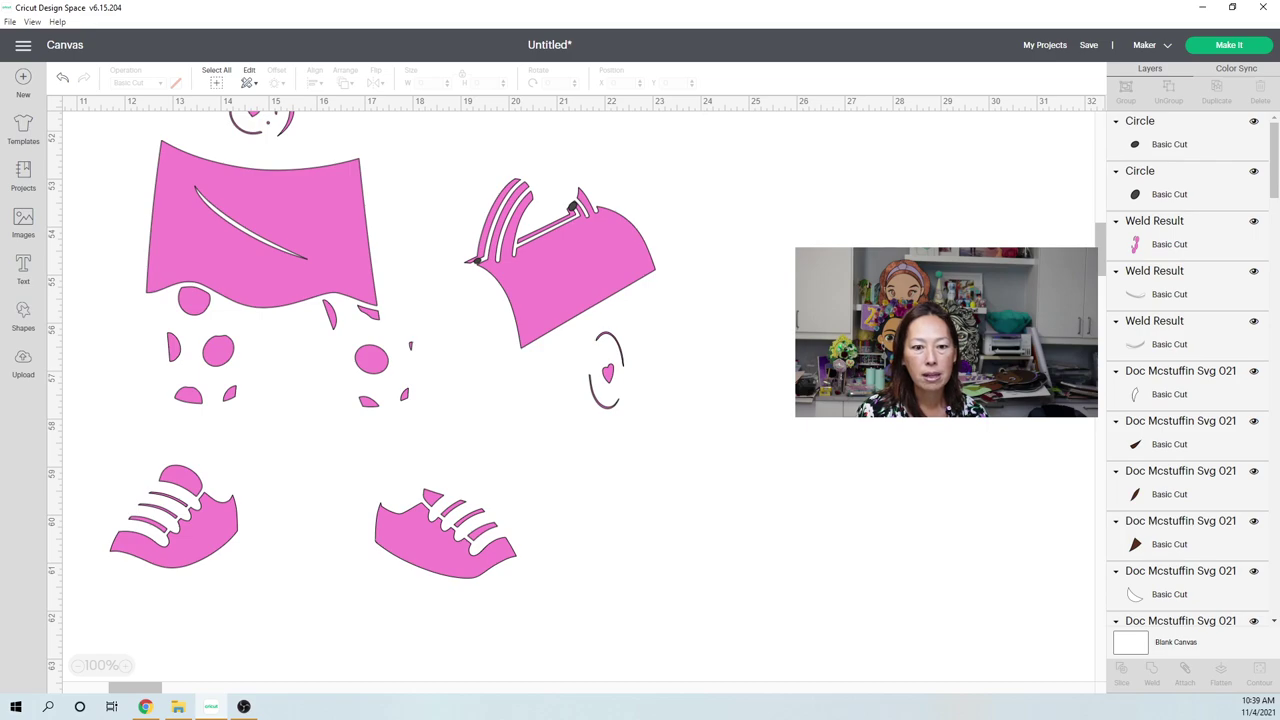
- Enlarge the left-tip oval to about 0.14 by 0.22 inch and nudge it so it bridges the bag's strips at the tip
{"action": "left_click", "coordinate": [477, 263]}
{"action": "left_click_drag", "start_coordinate": [477, 280], "coordinate": [479, 283]}
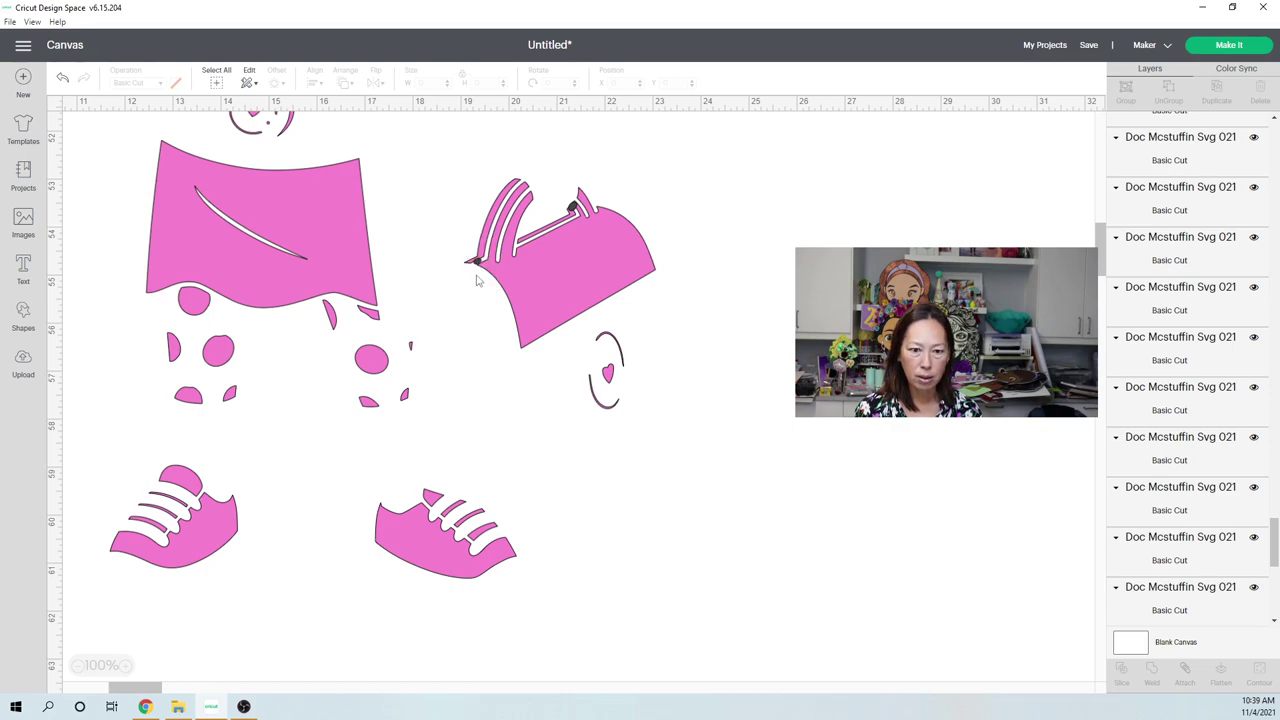
{"action": "left_click", "coordinate": [478, 262]}
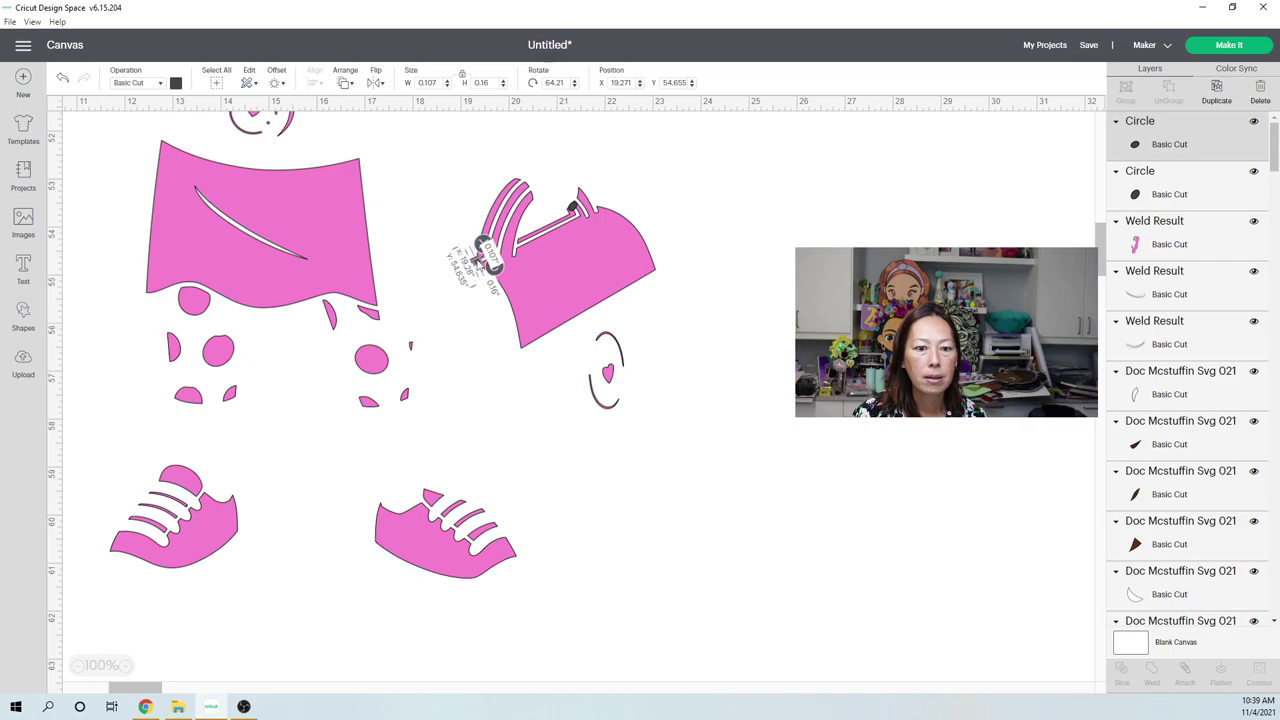
{"action": "left_click", "coordinate": [747, 347]}
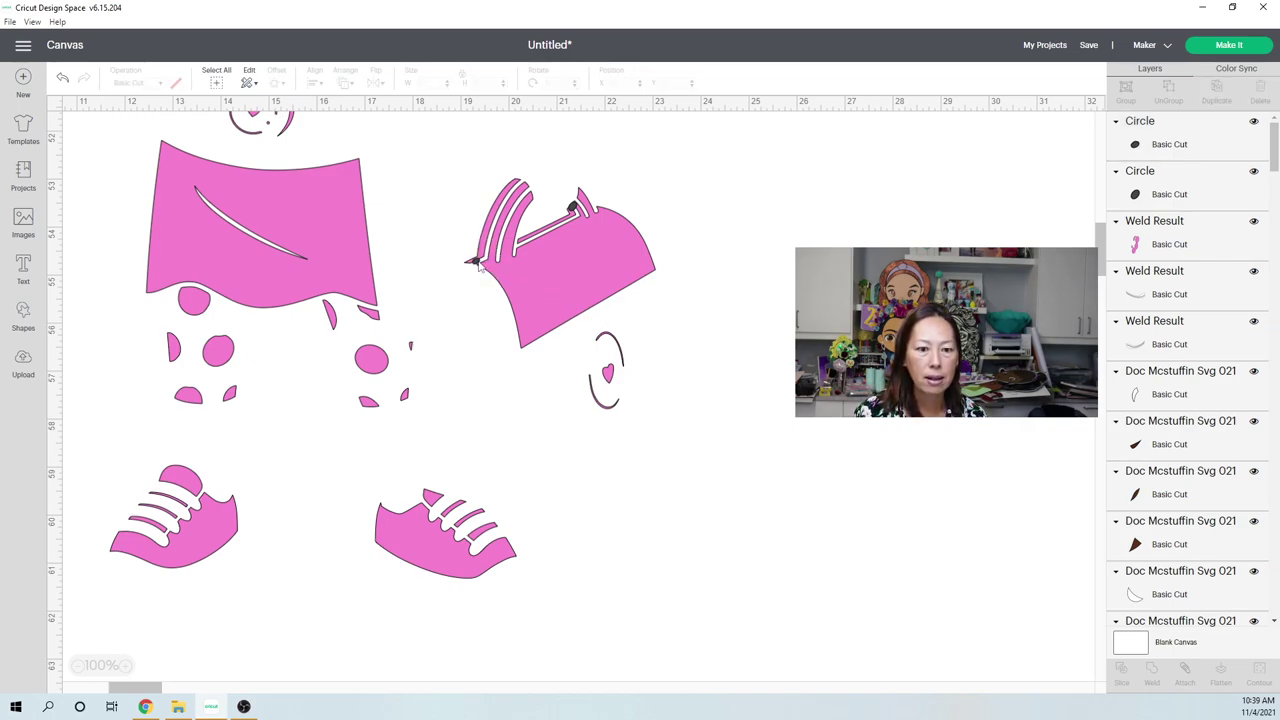
{"action": "left_click", "coordinate": [478, 264]}
{"action": "mouse_move", "coordinate": [477, 285]}
{"action": "left_mouse_down"}
{"action": "mouse_move", "coordinate": [486, 294]}
{"action": "mouse_move", "coordinate": [479, 262]}
{"action": "left_mouse_up"}
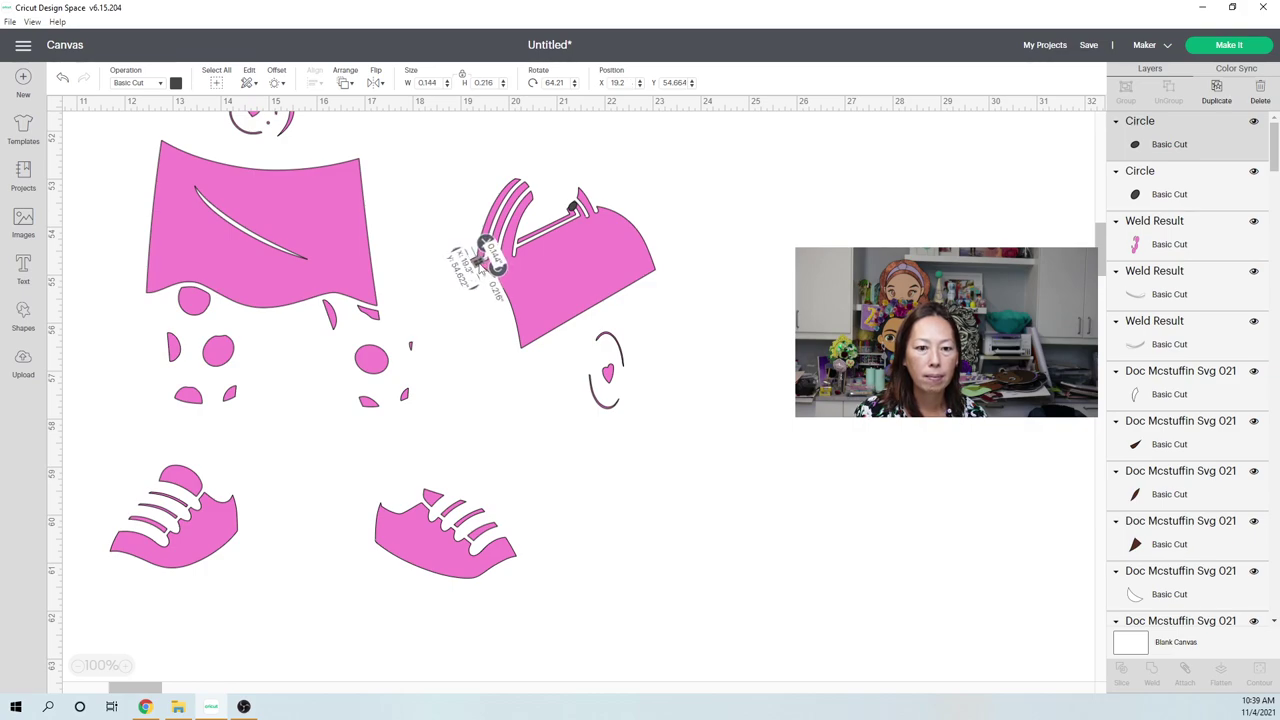
{"action": "left_click", "coordinate": [480, 262]}
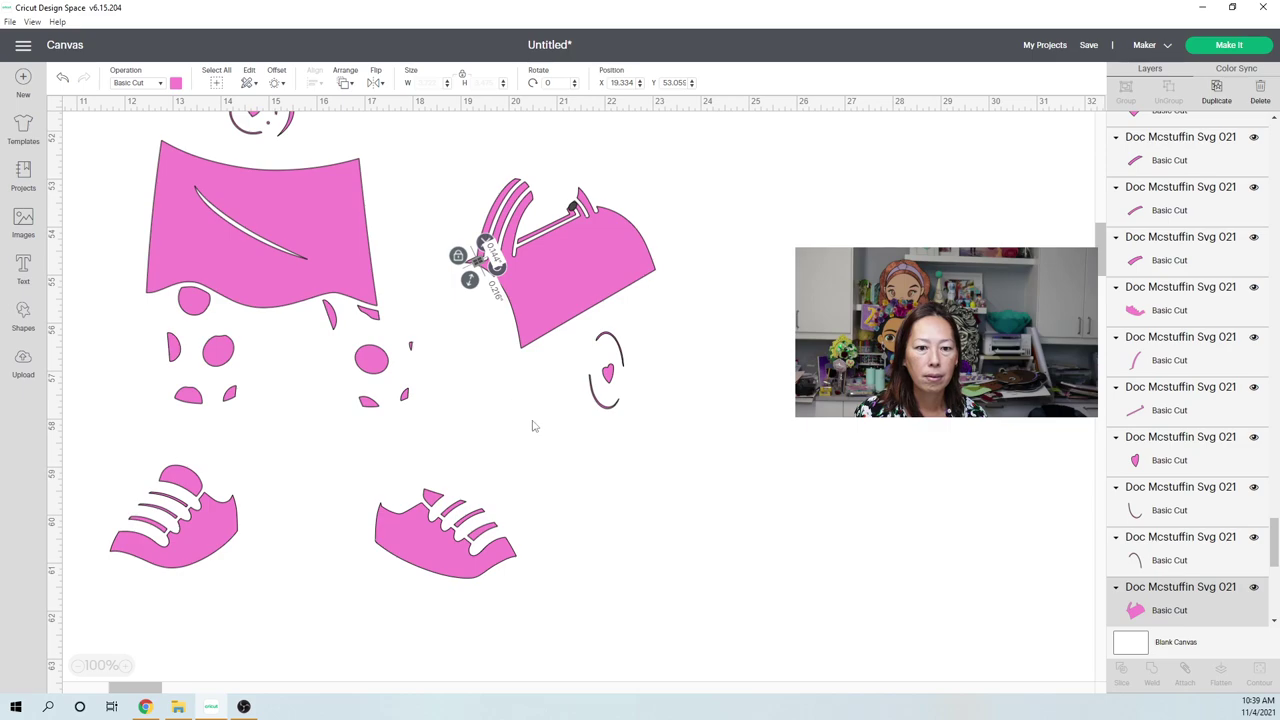
{"action": "left_click", "coordinate": [919, 496]}
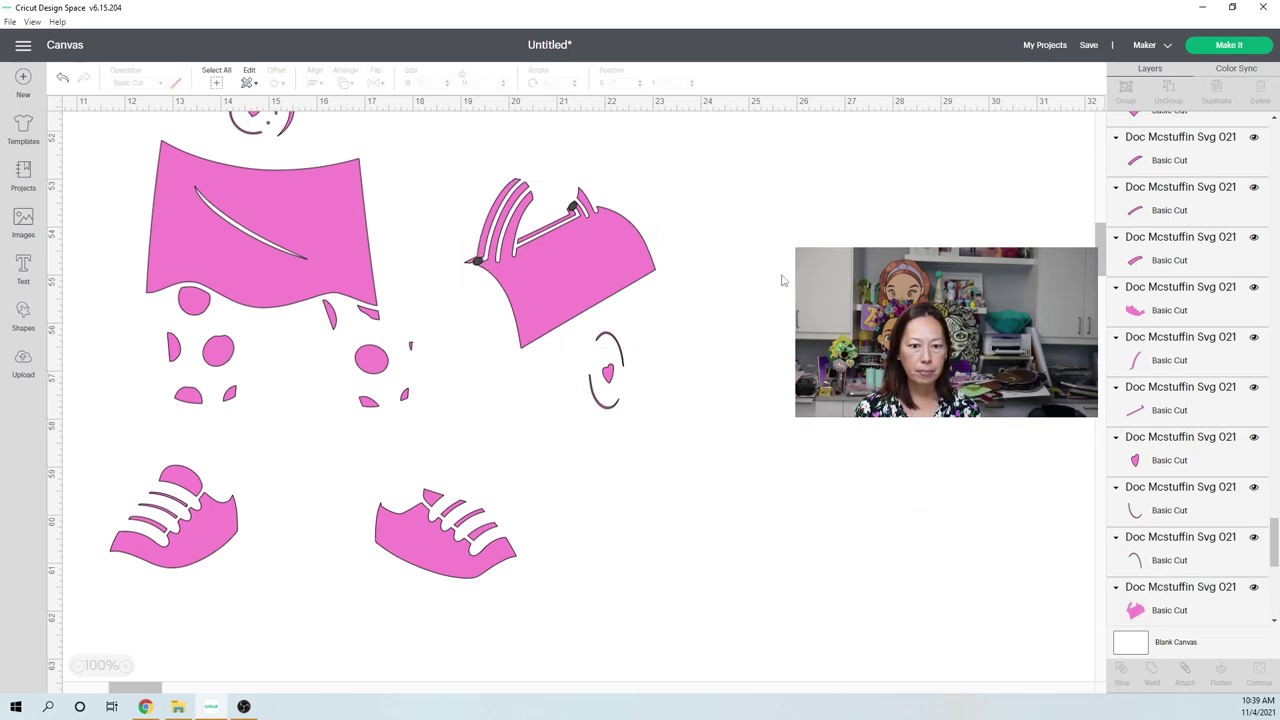
- Weld the pink bag, its strips and the two bridging ovals into one piece
{"action": "left_click_drag", "start_coordinate": [776, 269], "coordinate": [467, 193]}
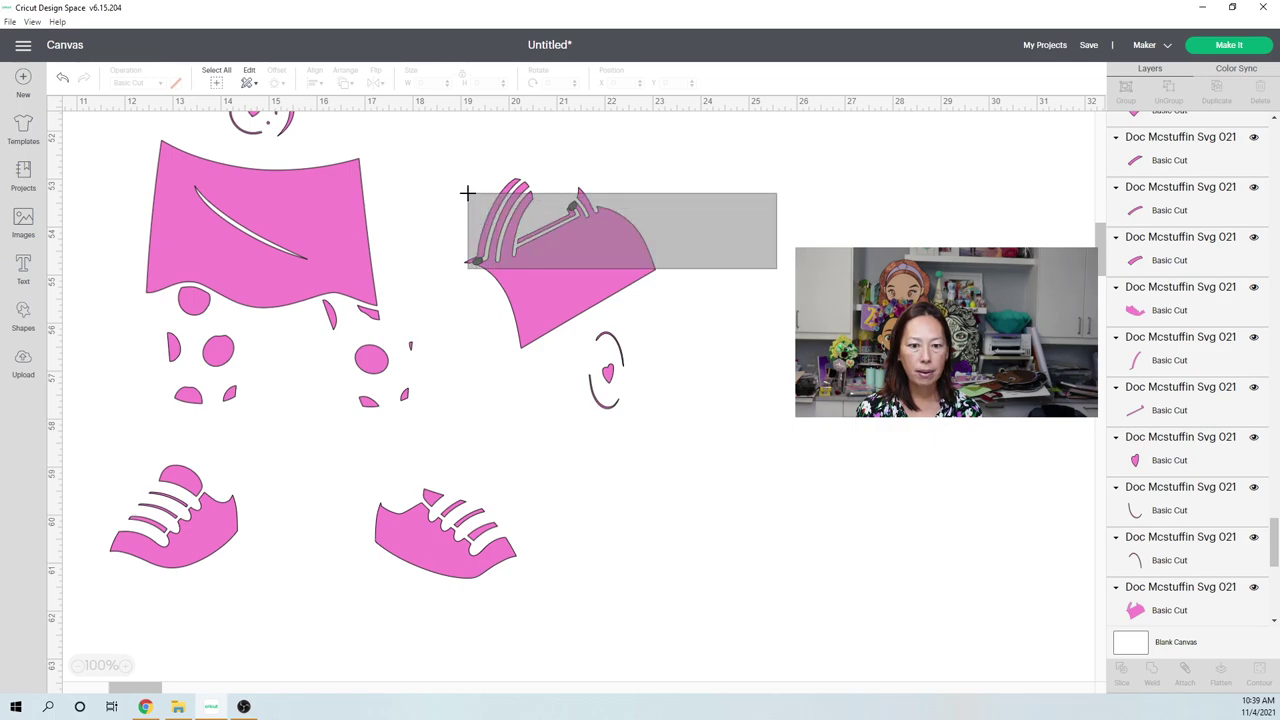
{"action": "left_click_drag", "start_coordinate": [572, 247], "coordinate": [580, 251]}
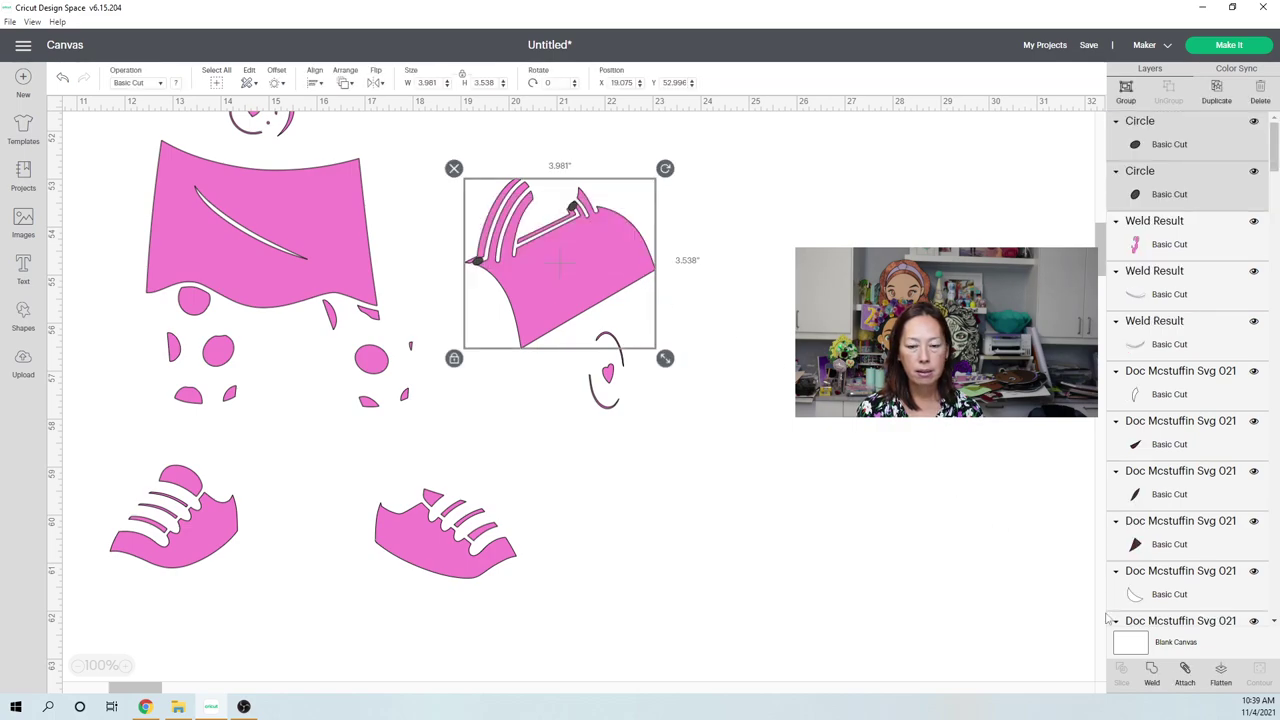
{"action": "left_click", "coordinate": [952, 625]}
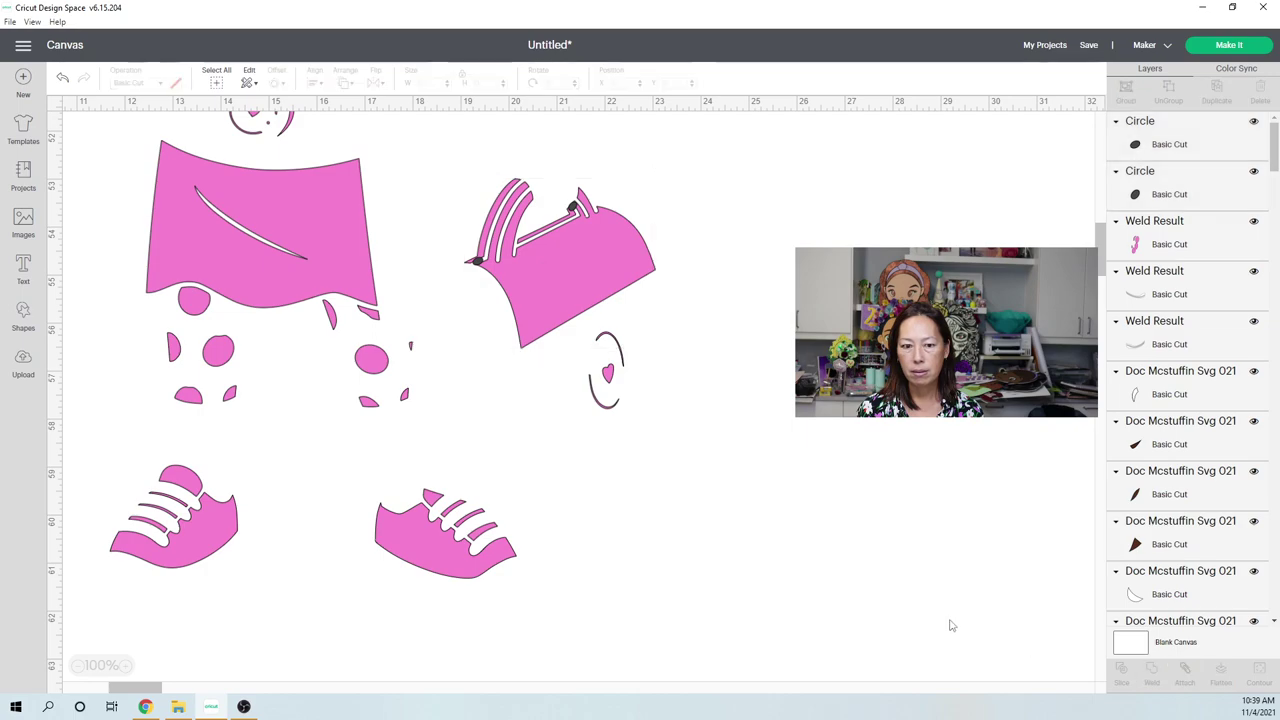
{"action": "key", "text": "ctrl+z"}
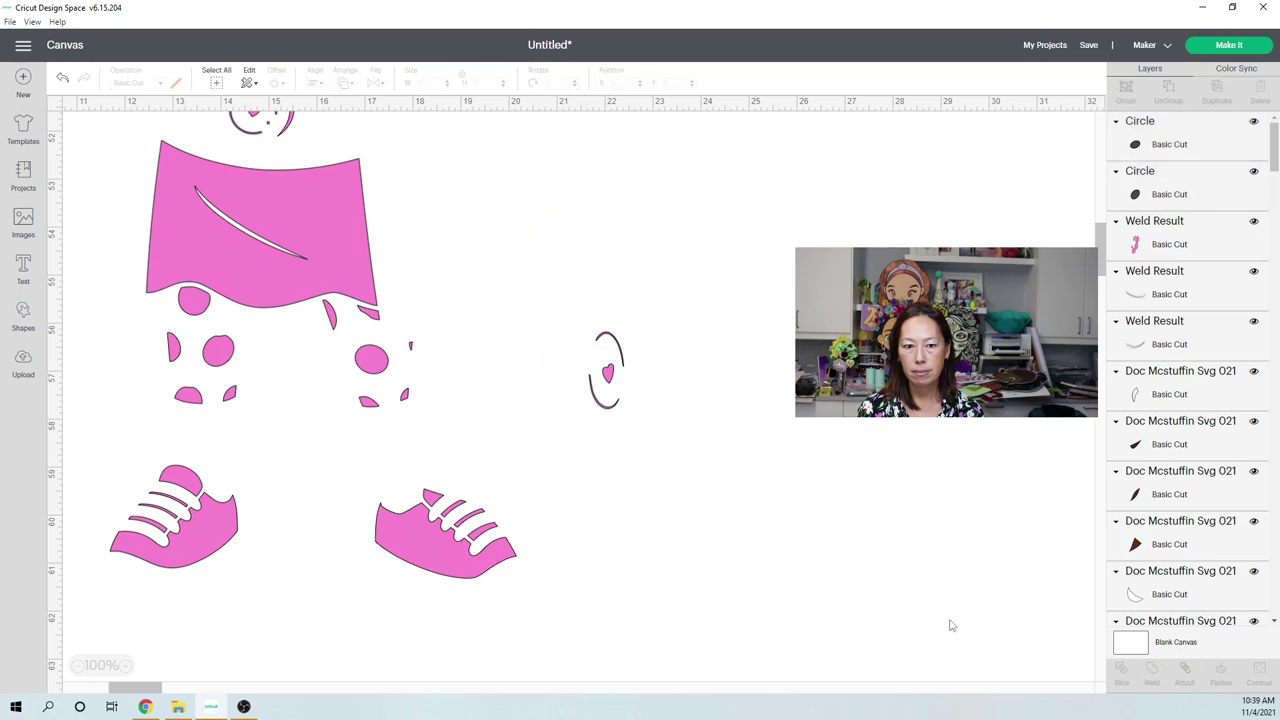
{"action": "key", "text": "ctrl+y"}
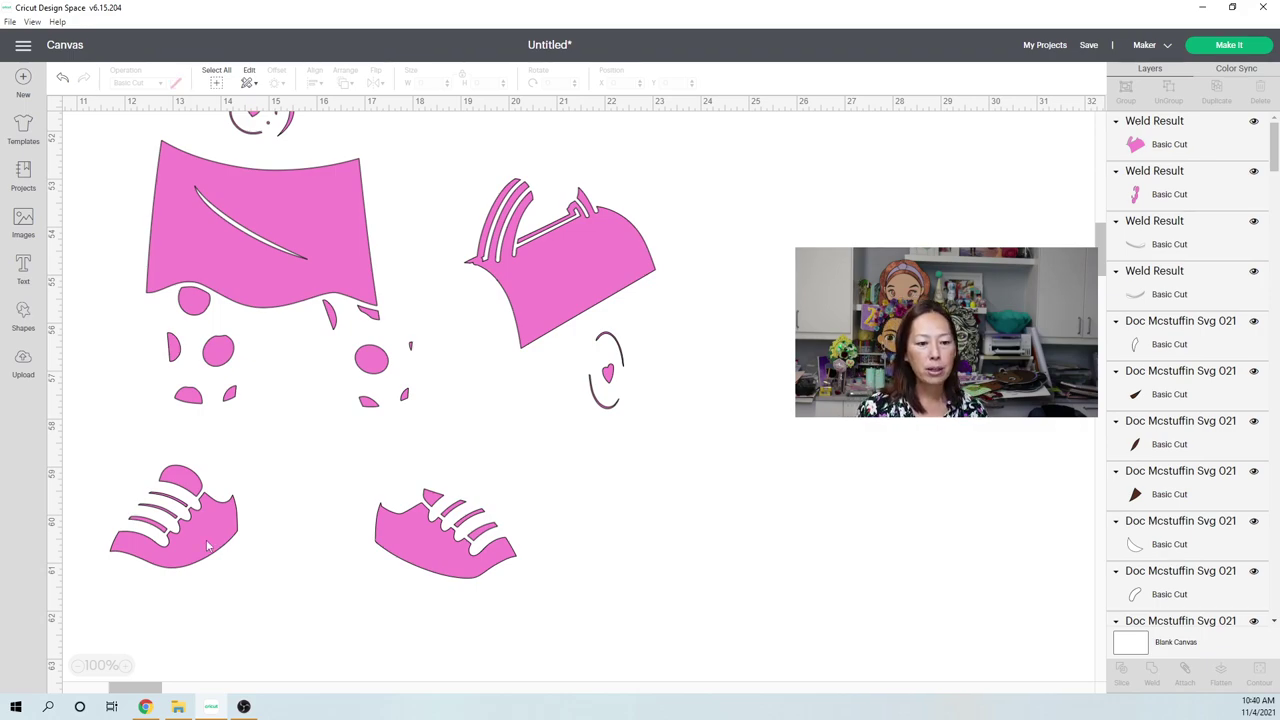
- Move the left pink shoe's three loose lace strips inward until they touch the shoe body
{"action": "left_click", "coordinate": [182, 508]}
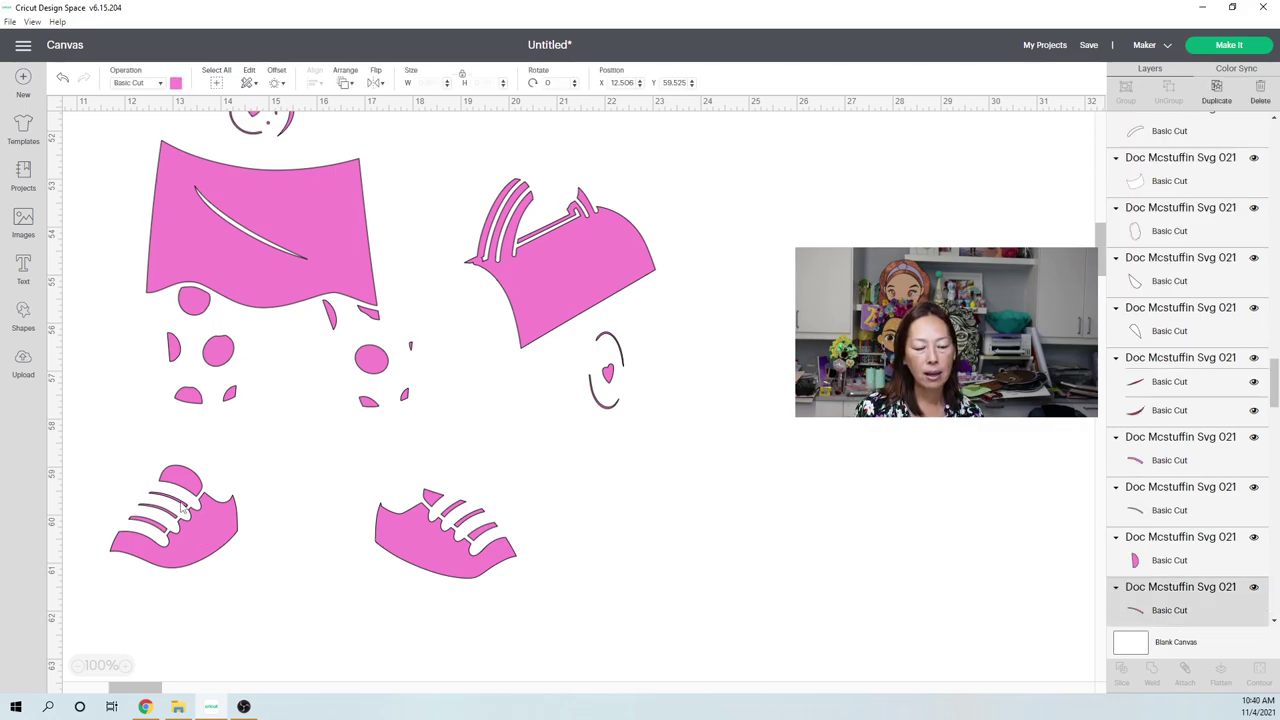
{"action": "left_click", "coordinate": [183, 507]}
{"action": "left_click_drag", "start_coordinate": [183, 508], "coordinate": [171, 521]}
{"action": "left_click", "coordinate": [178, 522]}
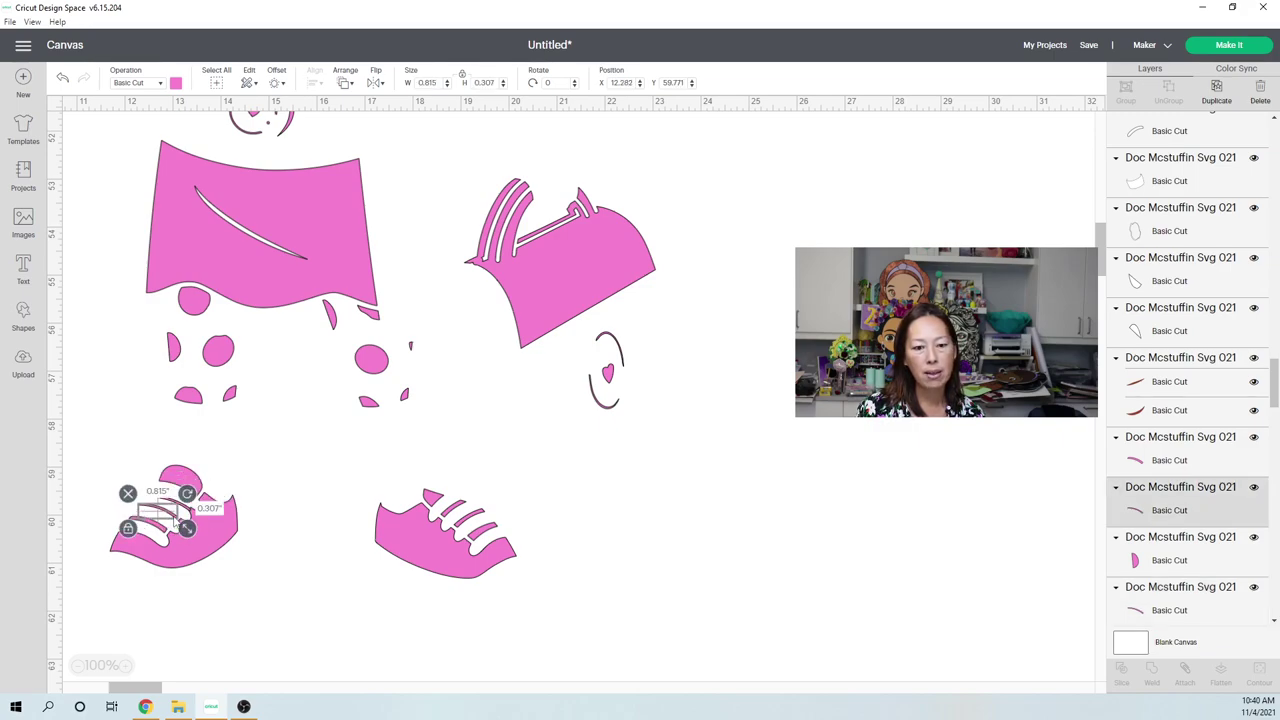
{"action": "left_click_drag", "start_coordinate": [178, 513], "coordinate": [183, 518]}
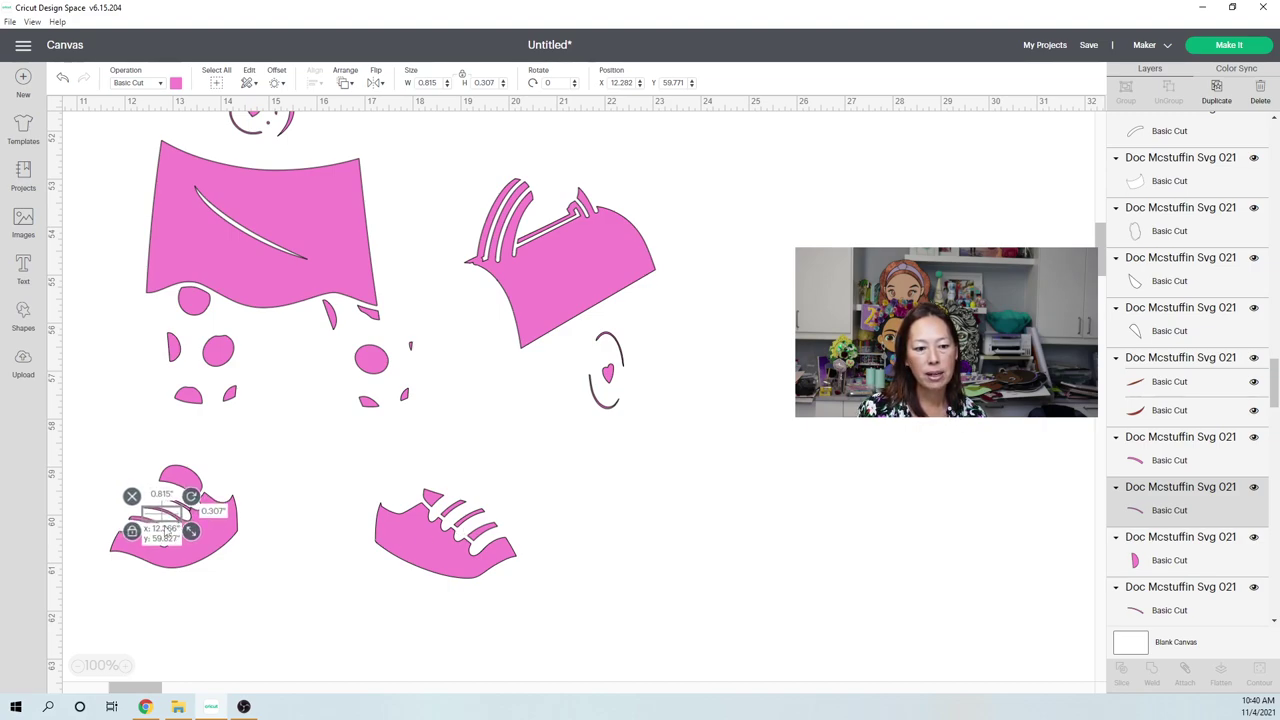
{"action": "left_click", "coordinate": [89, 516]}
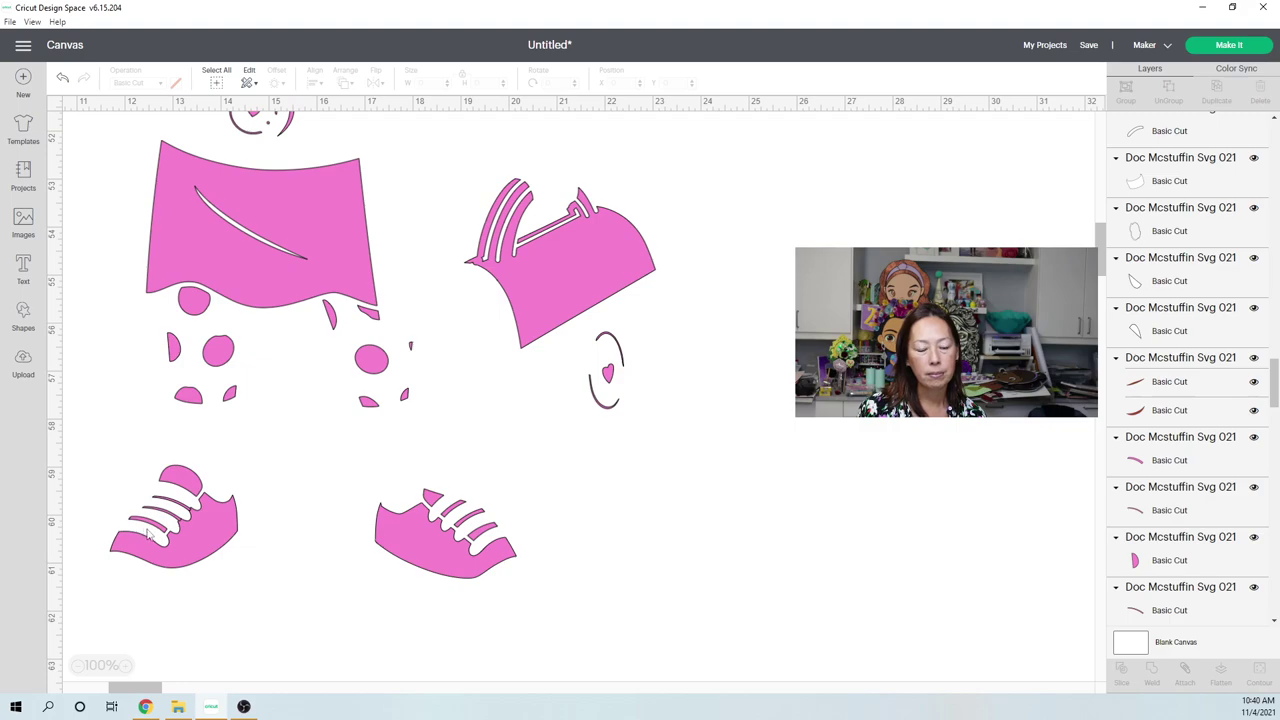
{"action": "left_click_drag", "start_coordinate": [158, 533], "coordinate": [161, 537]}
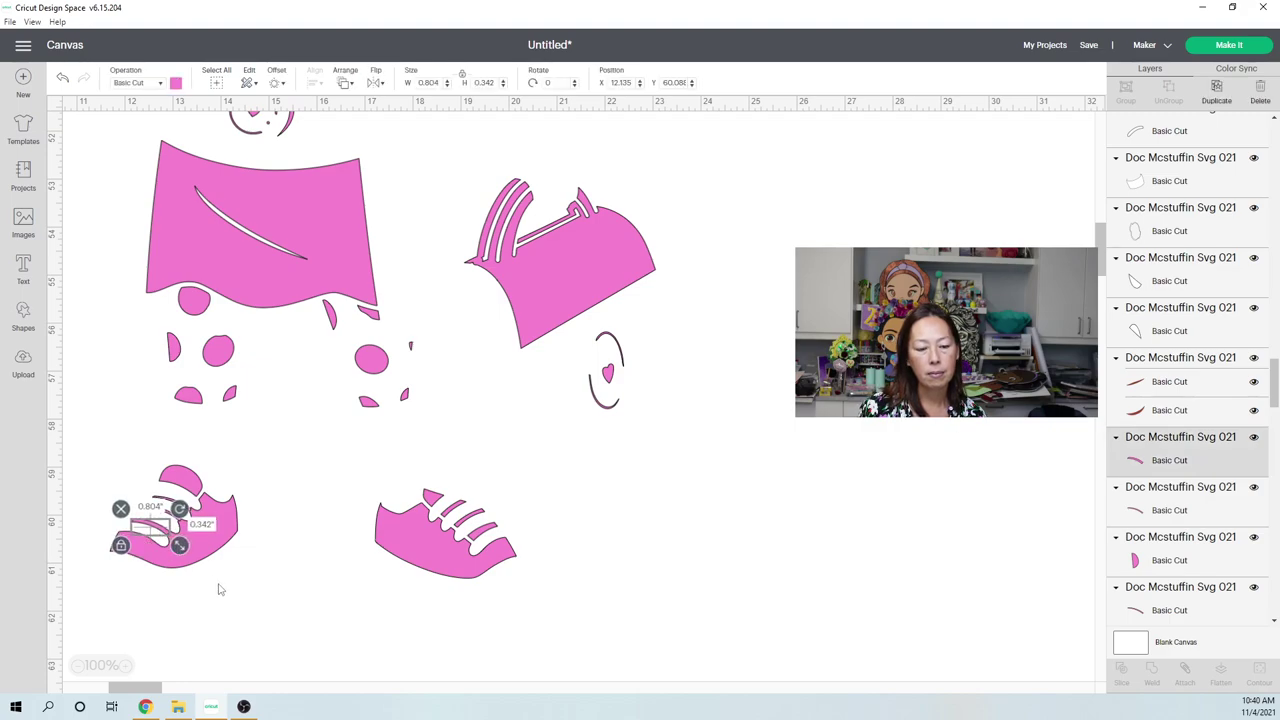
{"action": "left_click", "coordinate": [218, 603]}
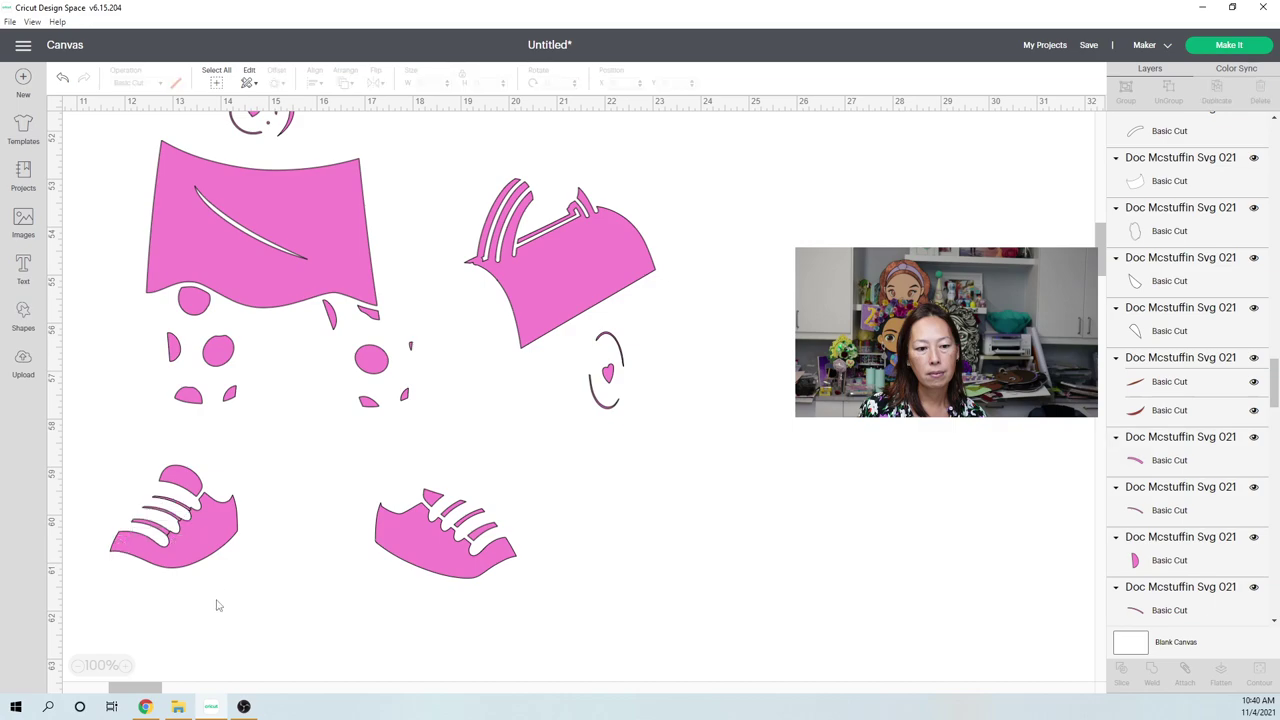
- Shift the left shoe's rounded tongue piece slightly down so it overlaps the shoe body
{"action": "left_click", "coordinate": [193, 483]}
{"action": "left_click_drag", "start_coordinate": [190, 478], "coordinate": [195, 486]}
{"action": "left_click", "coordinate": [280, 617]}
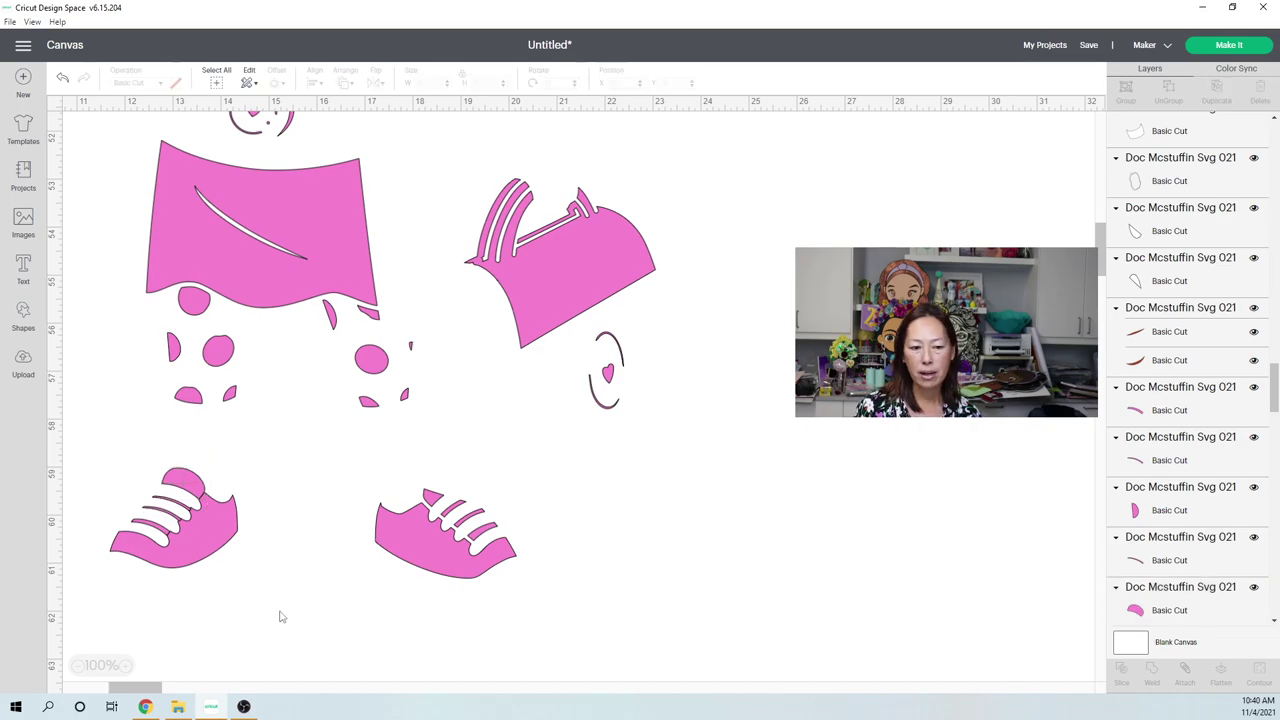
- Weld all the left shoe's pieces into one and move the welded shoe to about X 12.28, Y 58.9 inches
{"action": "left_click_drag", "start_coordinate": [280, 617], "coordinate": [134, 472]}
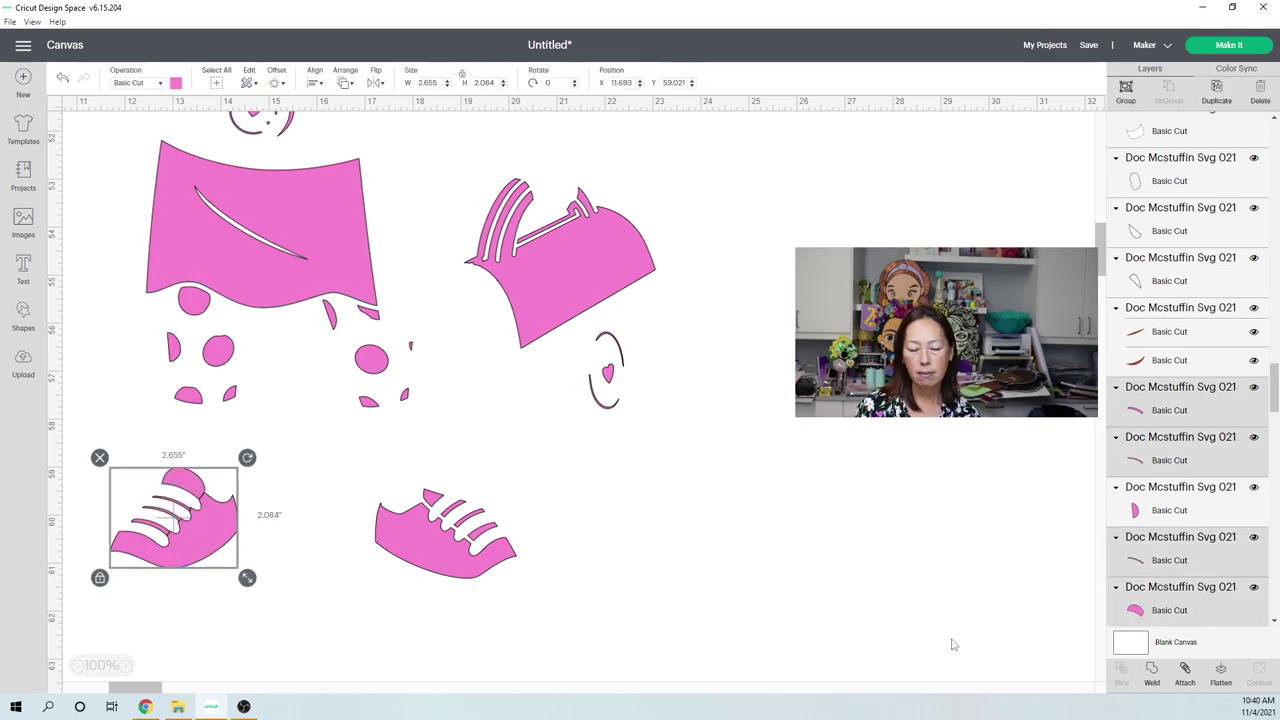
{"action": "left_click", "coordinate": [741, 608]}
{"action": "key", "text": "ctrl+z"}
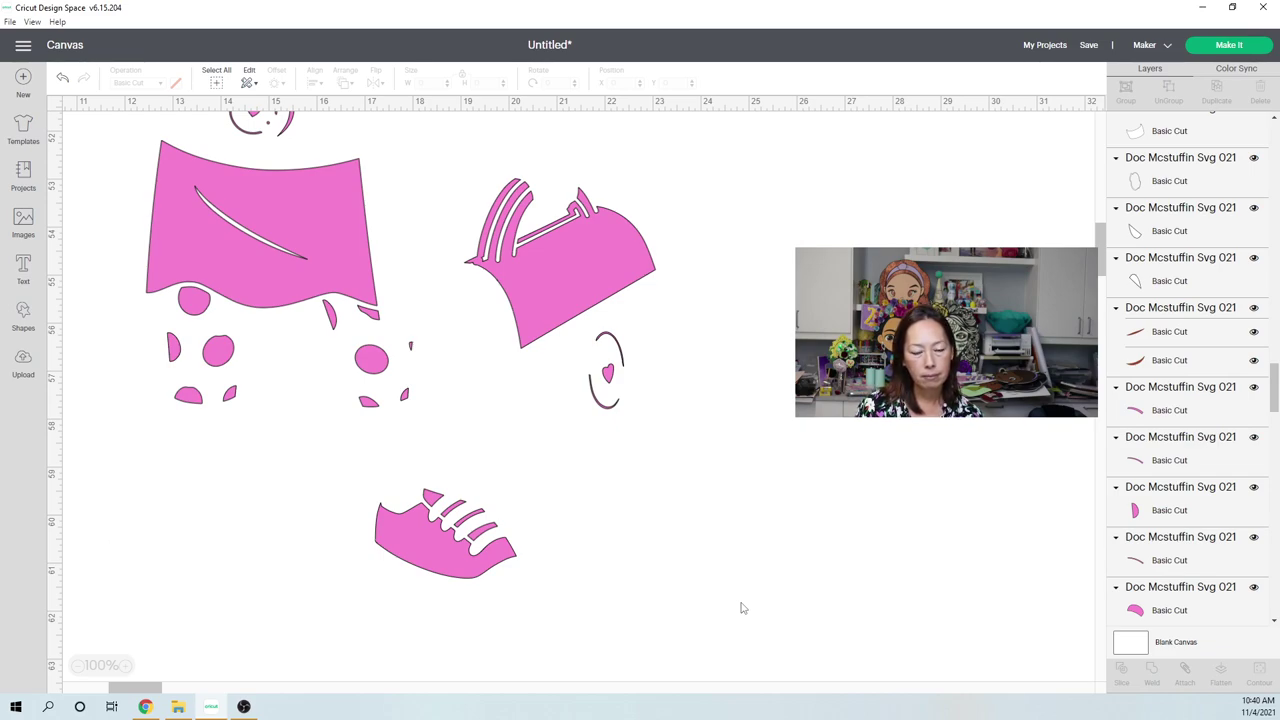
{"action": "key", "text": "ctrl+y"}
{"action": "left_click", "coordinate": [190, 525]}
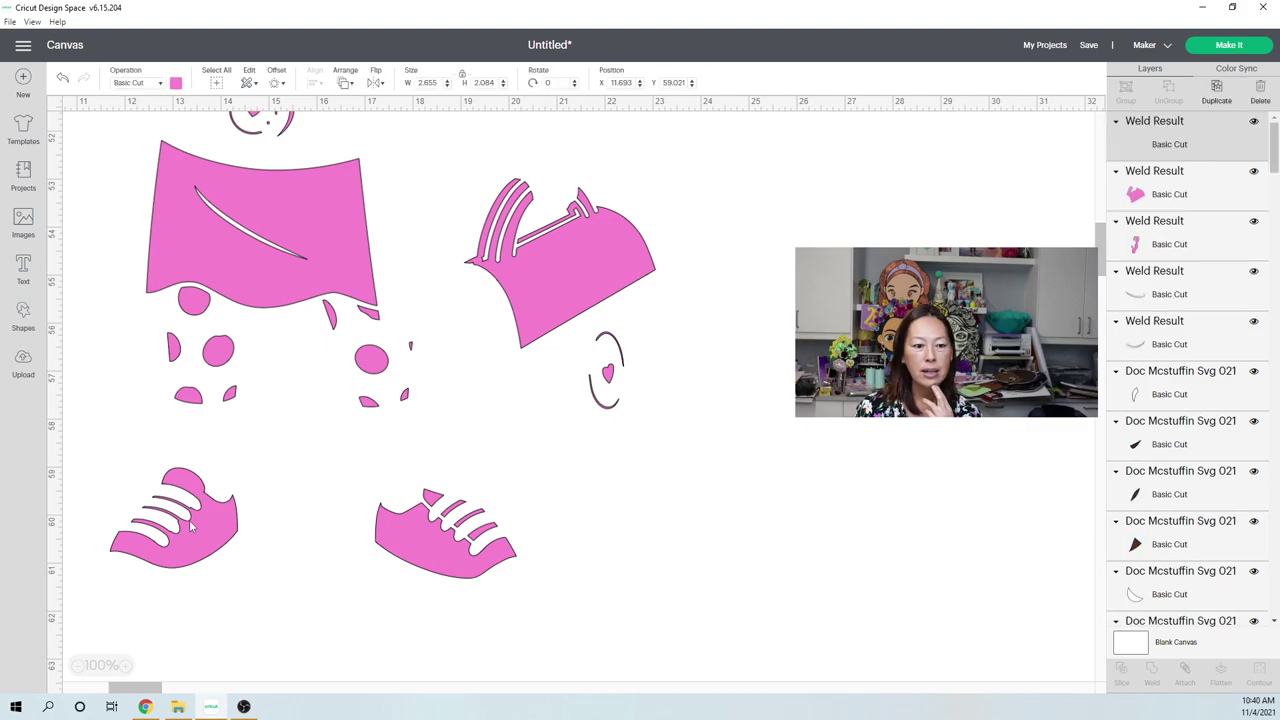
{"action": "left_click_drag", "start_coordinate": [190, 525], "coordinate": [220, 525]}
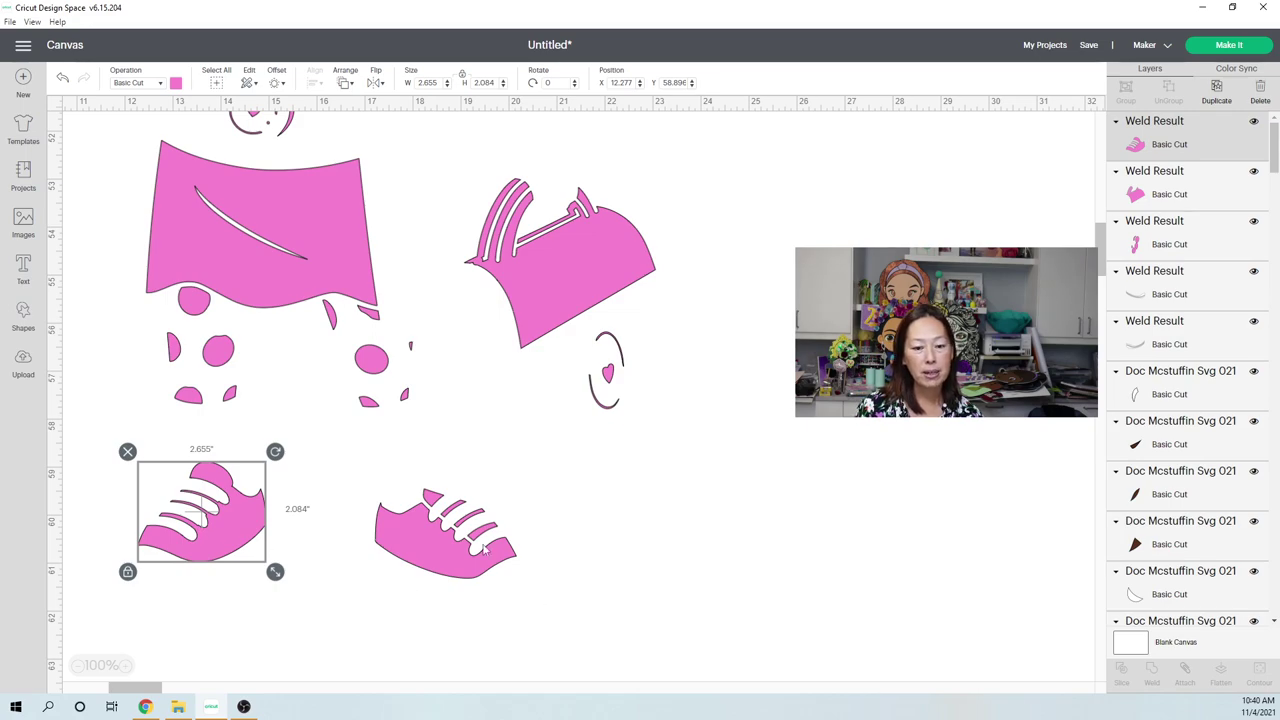
{"action": "left_click", "coordinate": [641, 567]}
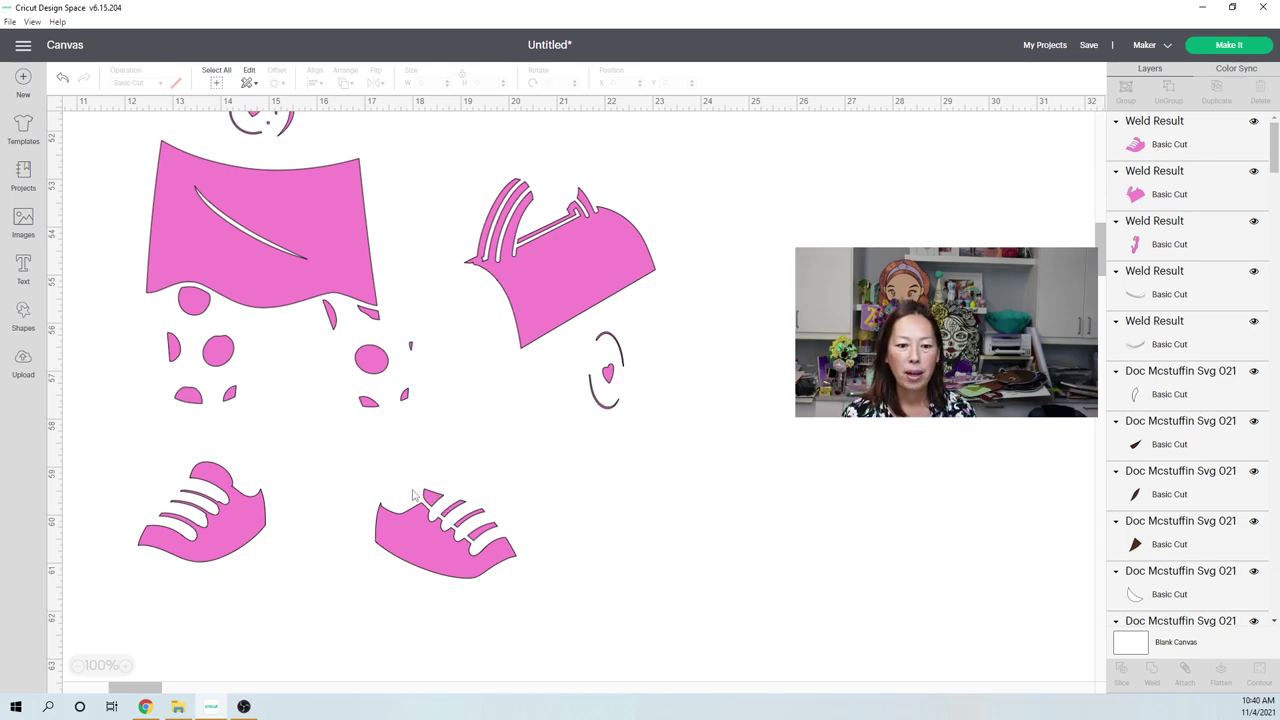
- Add a circle, shrink it to about 0.21 by 0.24 inch, and place it where the right shoe's tongue piece meets the shoe body
{"action": "left_click", "coordinate": [28, 315]}
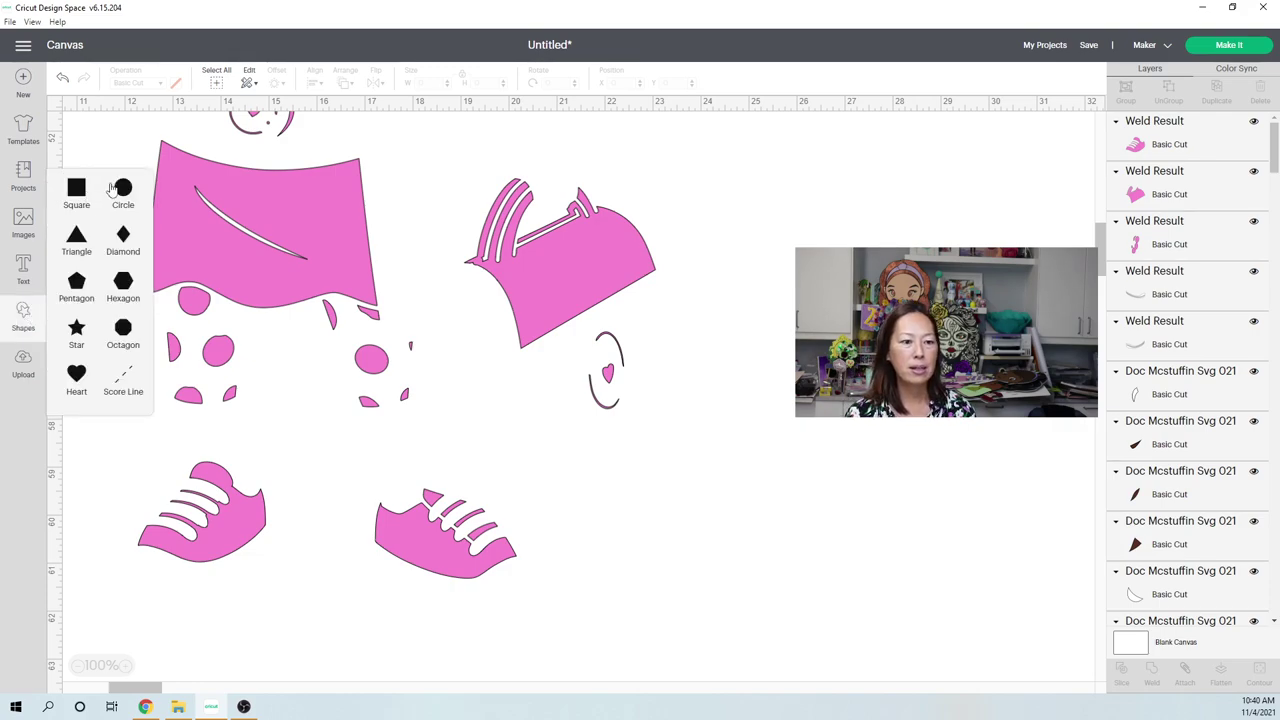
{"action": "left_click_drag", "start_coordinate": [122, 188], "coordinate": [480, 395]}
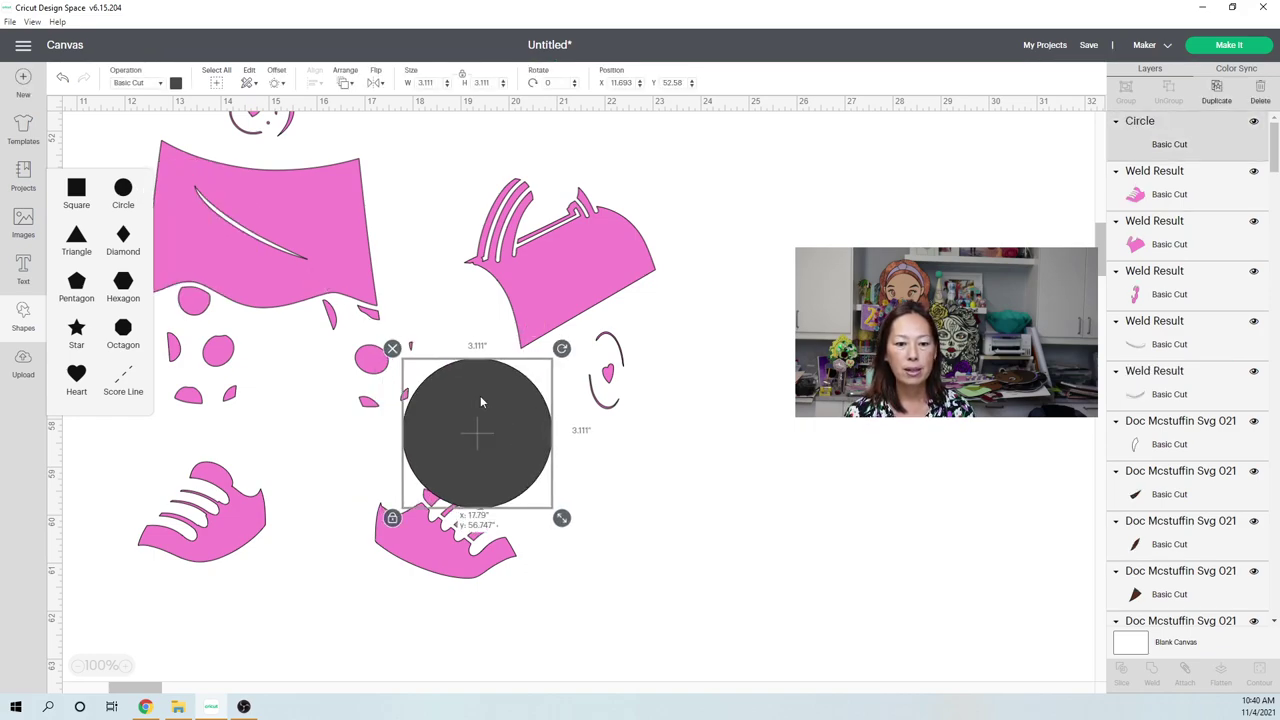
{"action": "left_click_drag", "start_coordinate": [561, 517], "coordinate": [426, 507]}
{"action": "left_click", "coordinate": [685, 557]}
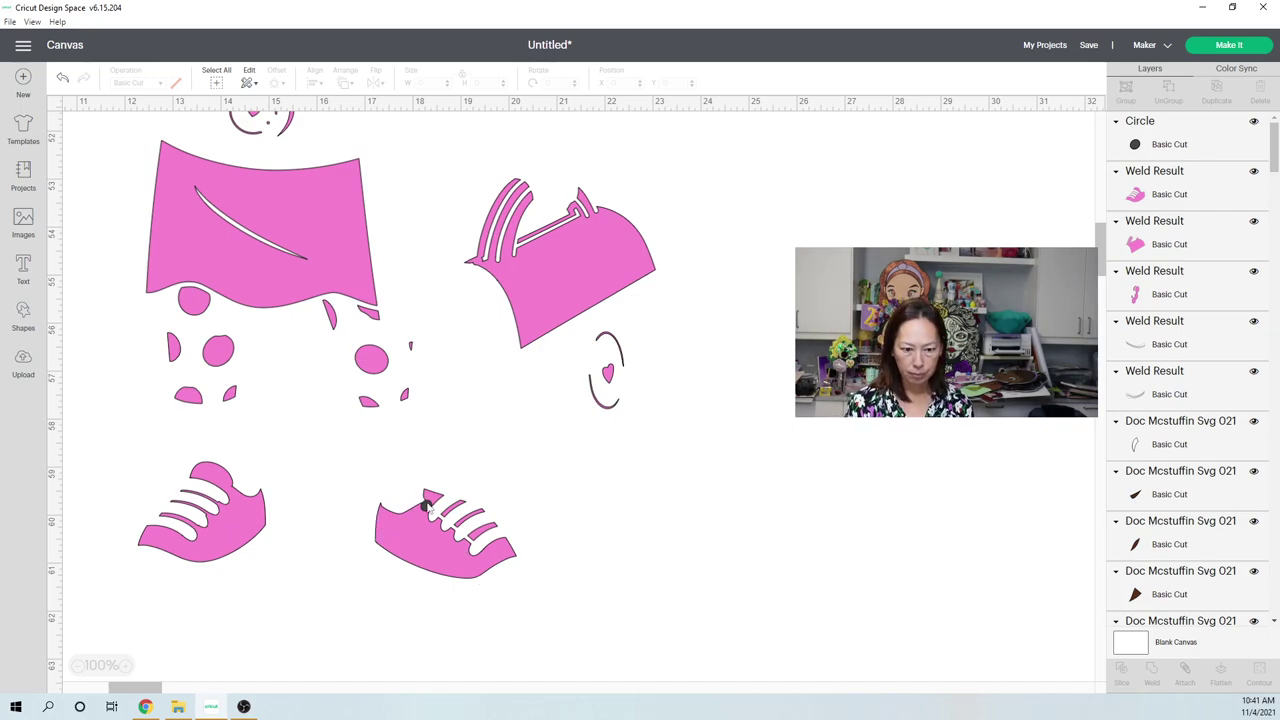
- Duplicate the small circle, shrink the copy slightly, and place it over the joint of the right shoe's first lace strip
{"action": "left_click", "coordinate": [425, 505]}
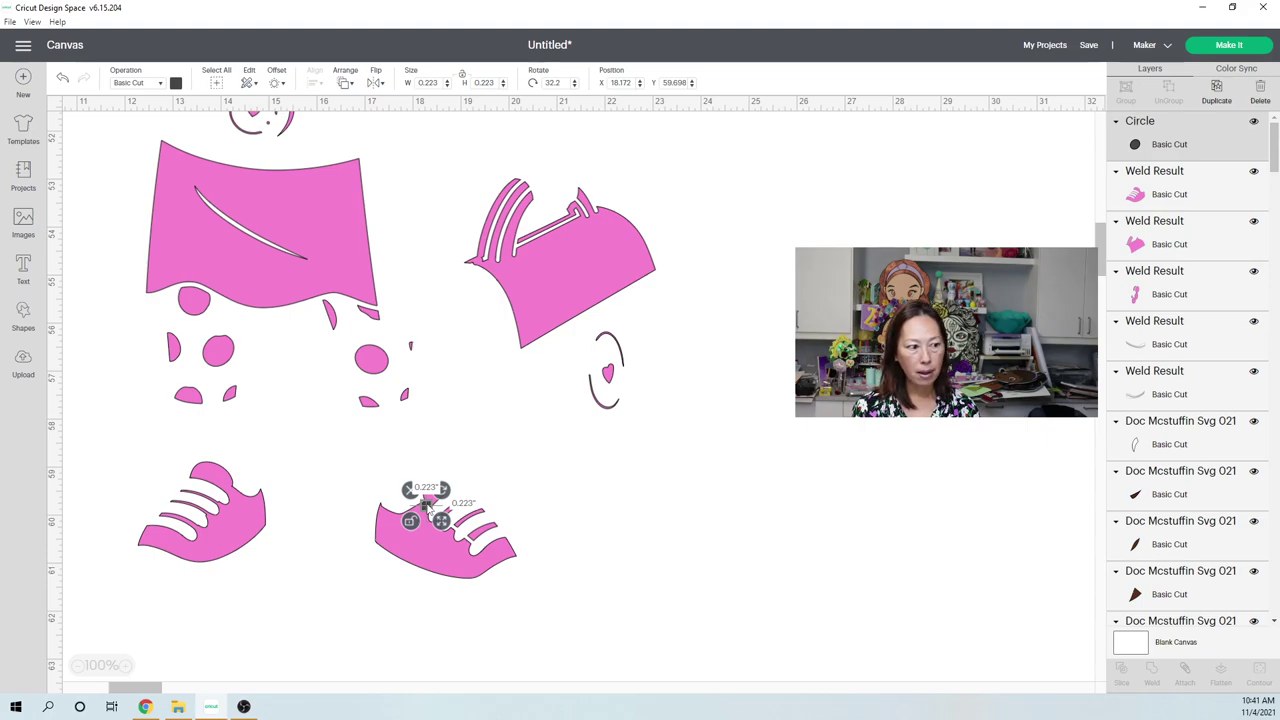
{"action": "key", "text": "ctrl+d"}
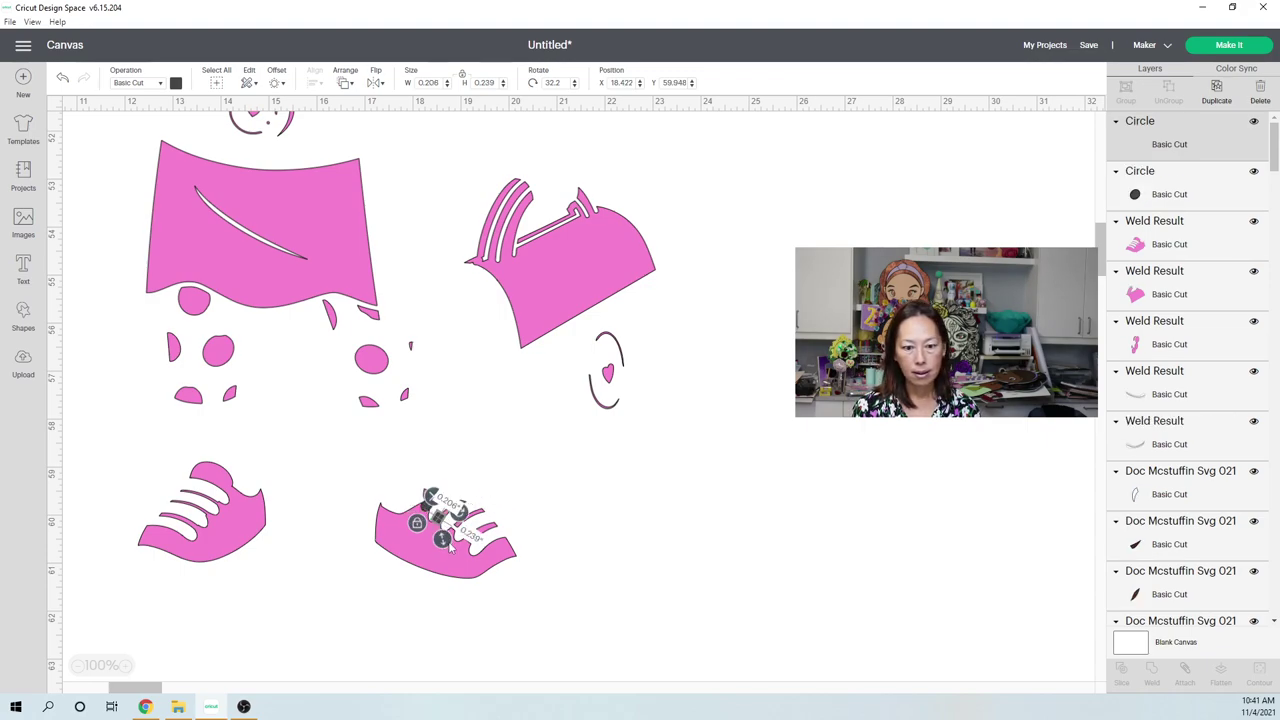
{"action": "left_click_drag", "start_coordinate": [447, 546], "coordinate": [438, 514]}
{"action": "left_click", "coordinate": [624, 611]}
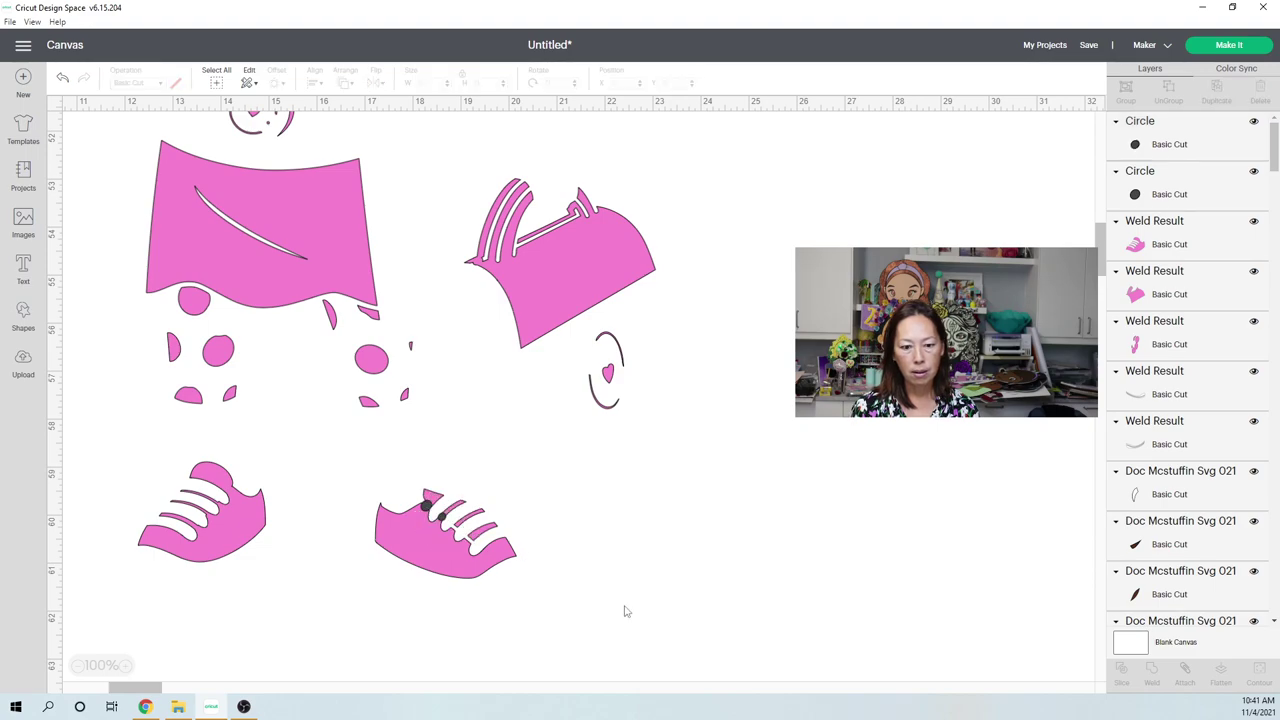
- Weld all the right shoe's pieces together with the two small bridging circles
{"action": "left_click", "coordinate": [471, 520]}
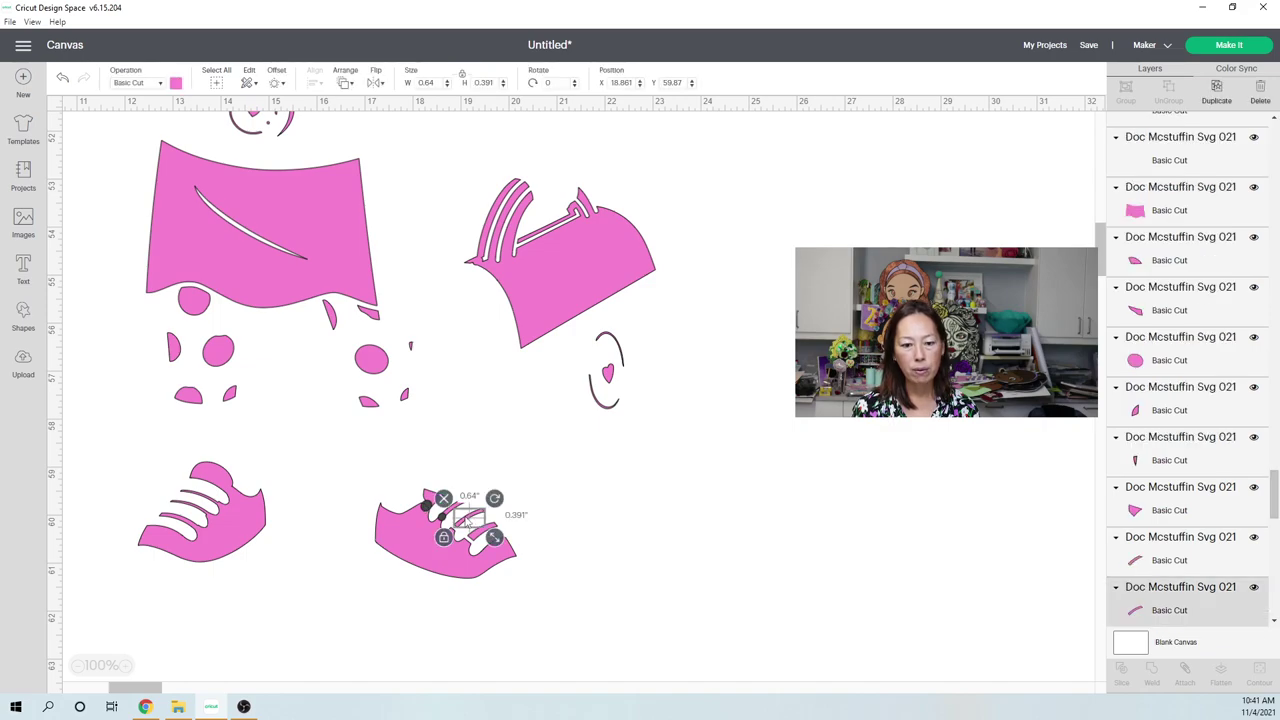
{"action": "left_click", "coordinate": [543, 528]}
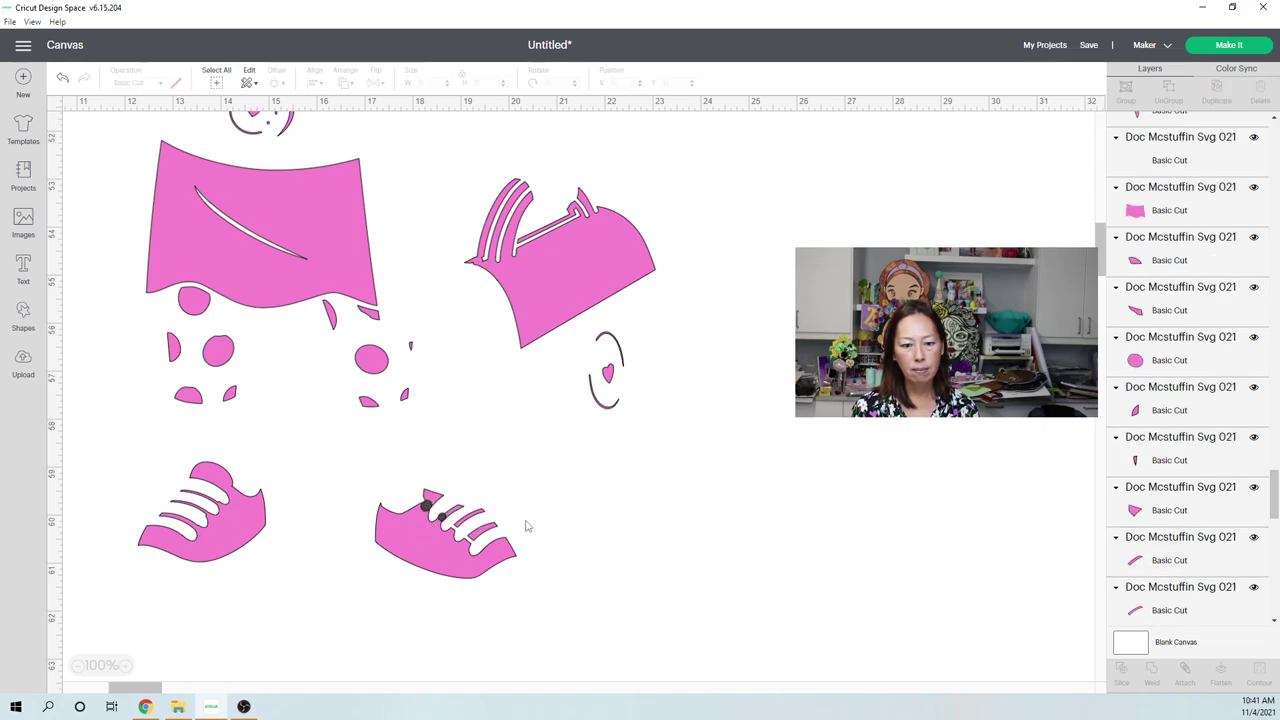
{"action": "left_click", "coordinate": [484, 518]}
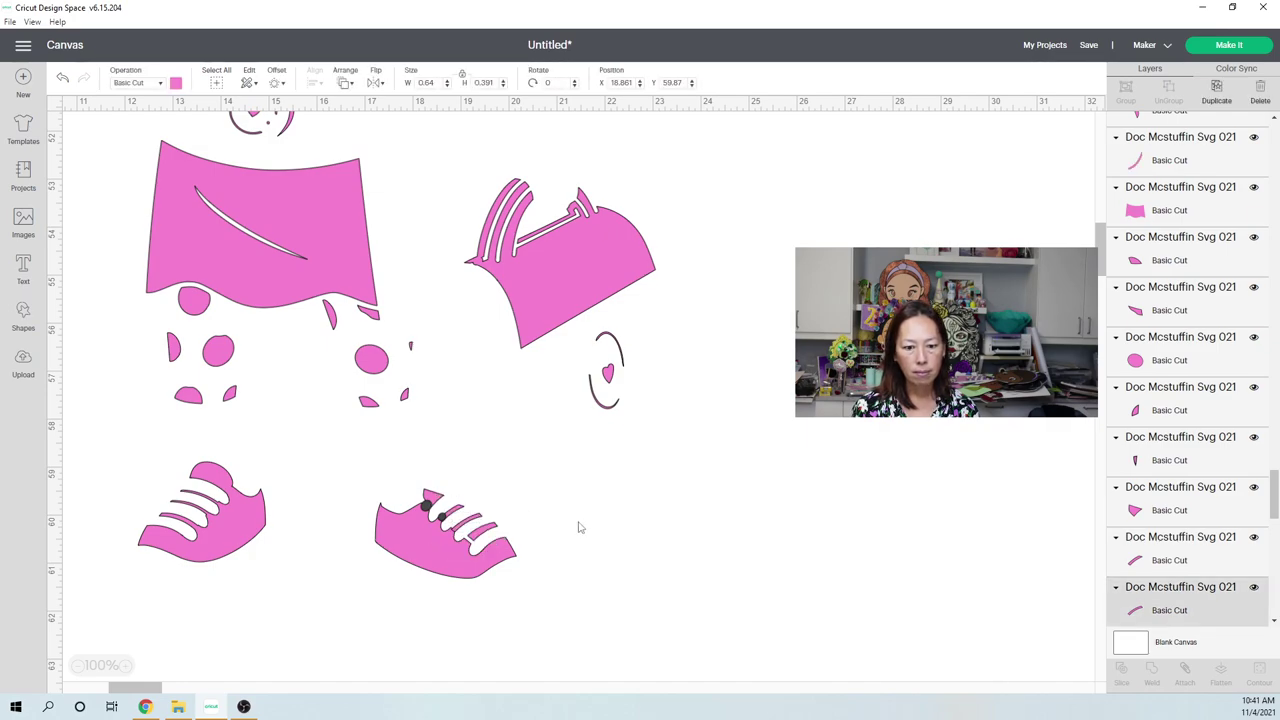
{"action": "left_click_drag", "start_coordinate": [481, 518], "coordinate": [491, 535]}
{"action": "left_click_drag", "start_coordinate": [563, 591], "coordinate": [374, 502]}
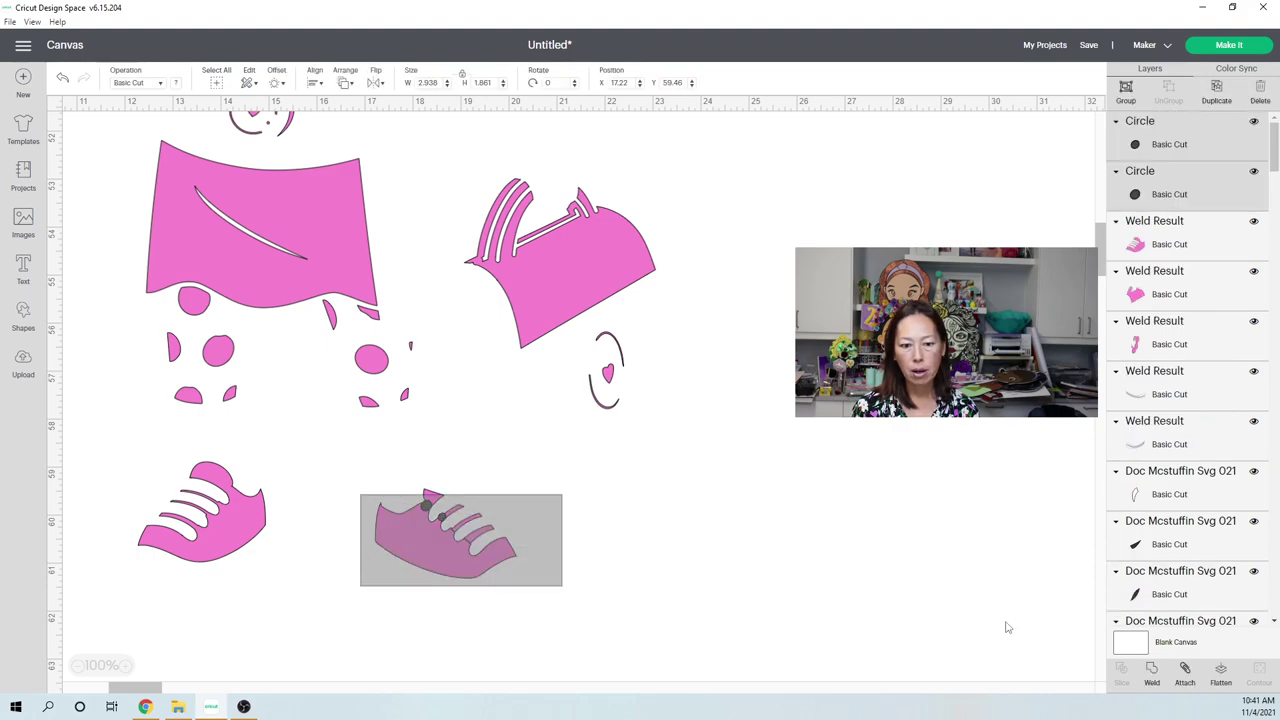
{"action": "left_click", "coordinate": [1150, 677]}
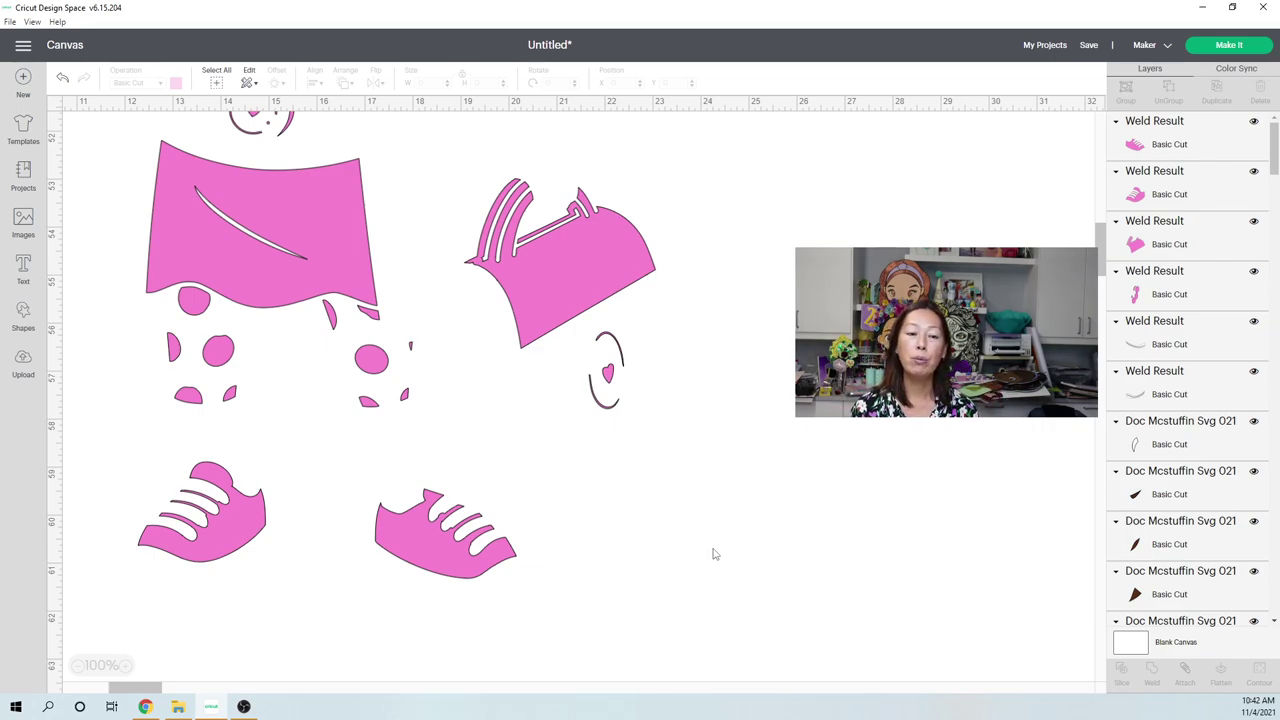
- Move the brown skin layer to about X 46.55, Y 12.57 and the purple sweater layer to about X 64.96, Y 16.2 inches
{"action": "left_click", "coordinate": [79, 666]}
{"action": "left_click", "coordinate": [79, 666]}
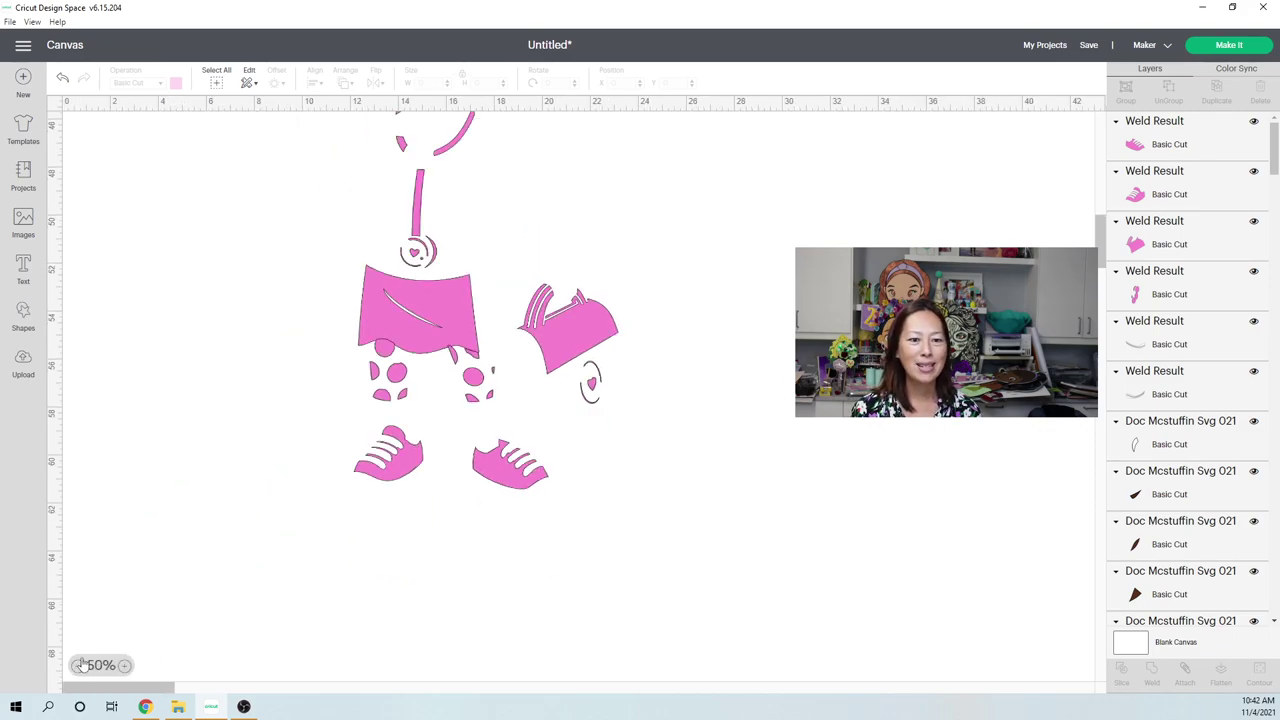
{"action": "scroll", "coordinate": [290, 476], "scroll_direction": "up", "scroll_amount": 3}
{"action": "scroll", "coordinate": [290, 476], "scroll_direction": "up", "scroll_amount": 2}
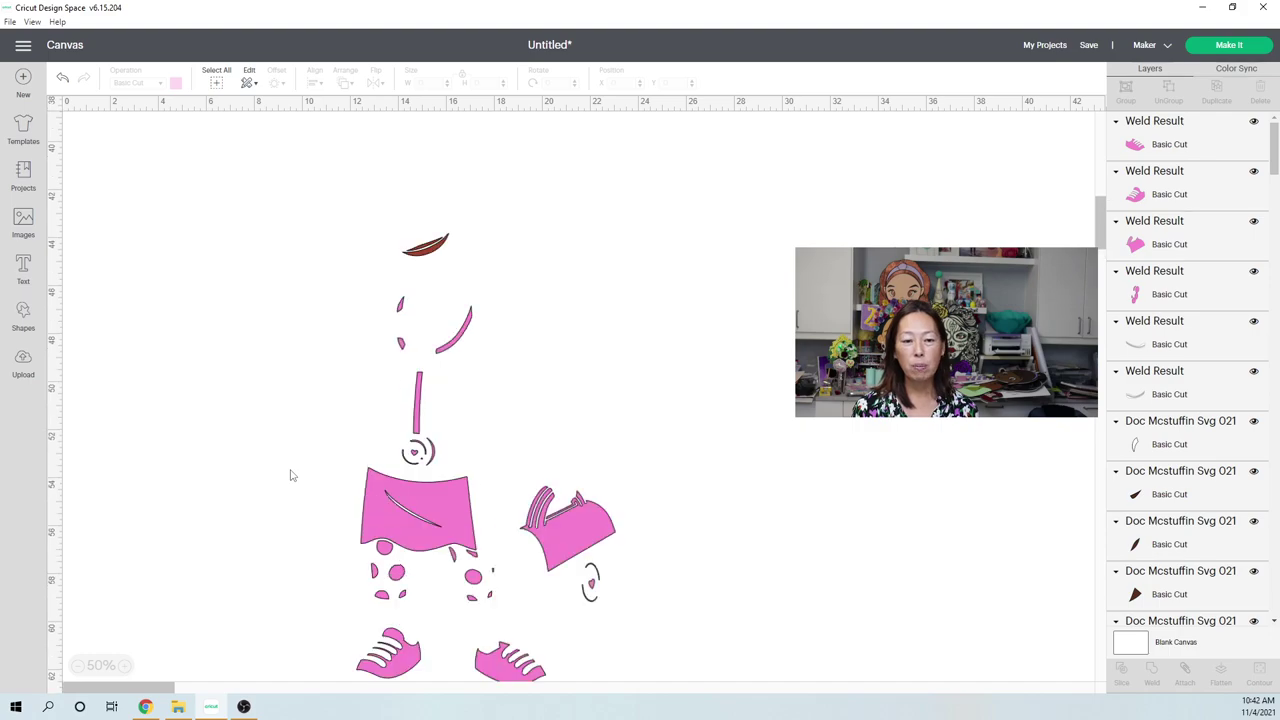
{"action": "left_click", "coordinate": [78, 667]}
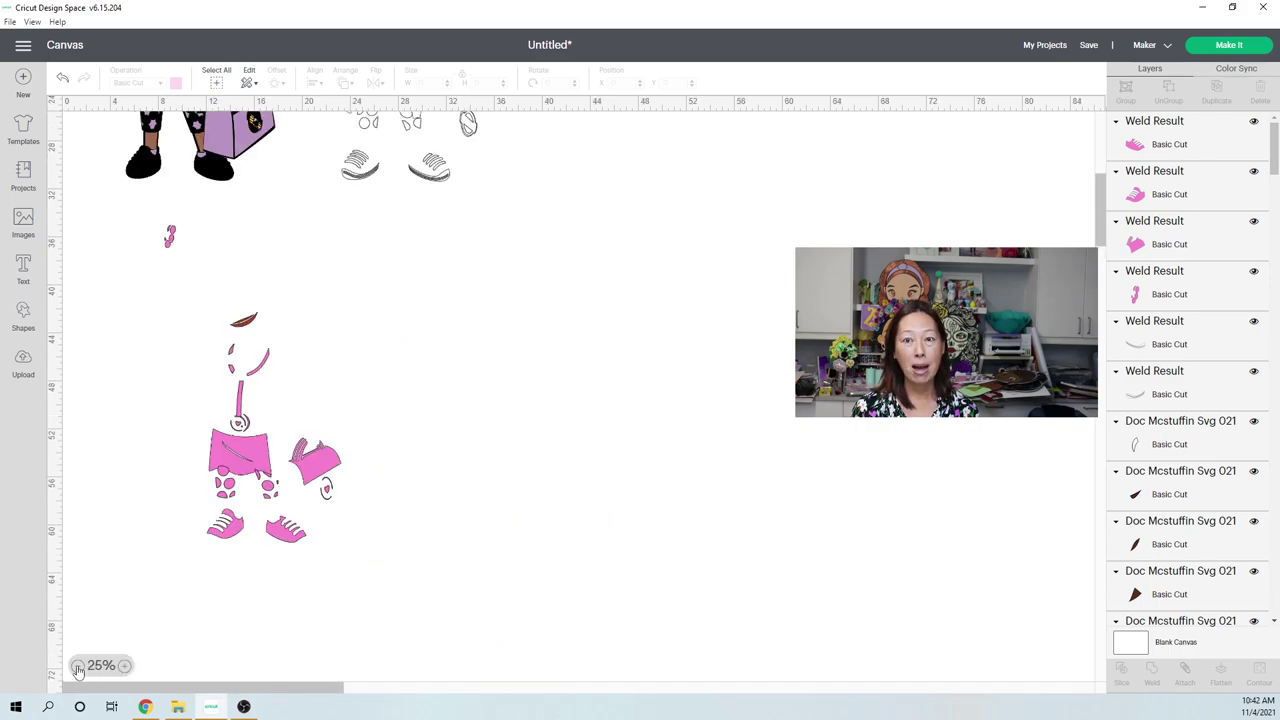
{"action": "scroll", "coordinate": [275, 433], "scroll_direction": "up", "scroll_amount": 3}
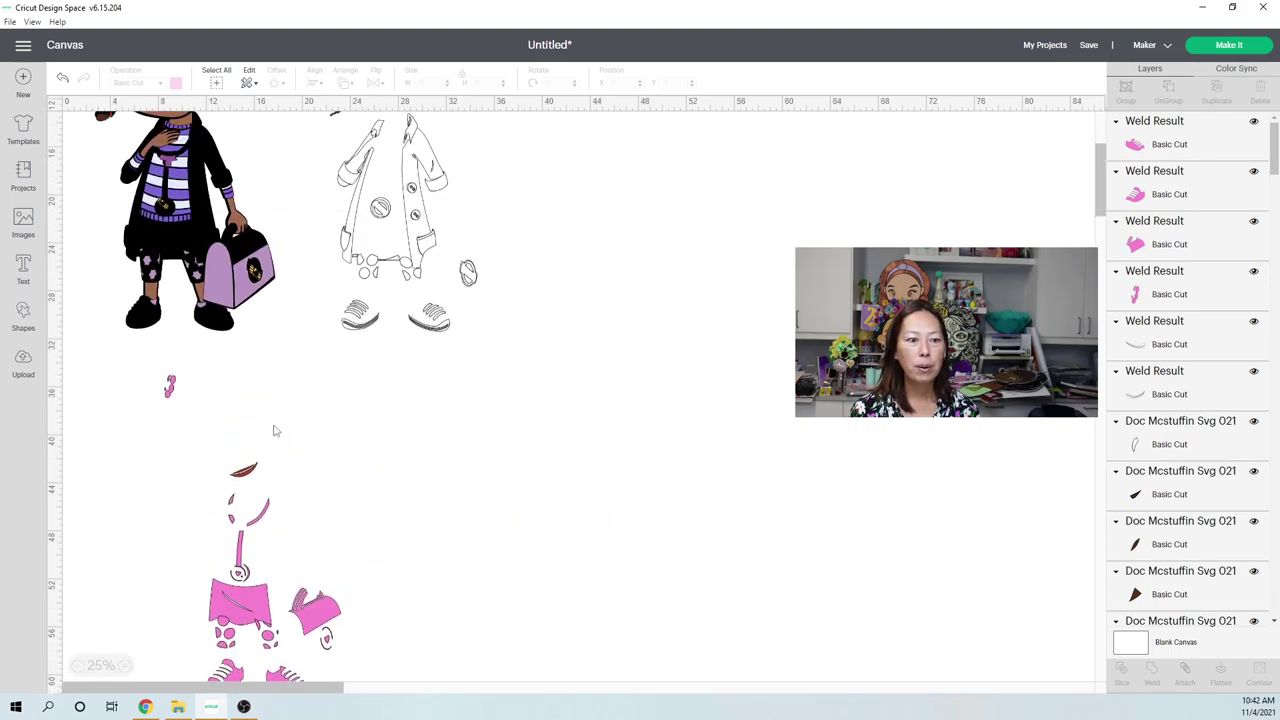
{"action": "scroll", "coordinate": [274, 429], "scroll_direction": "up", "scroll_amount": 2}
{"action": "scroll", "coordinate": [263, 298], "scroll_direction": "up", "scroll_amount": 2}
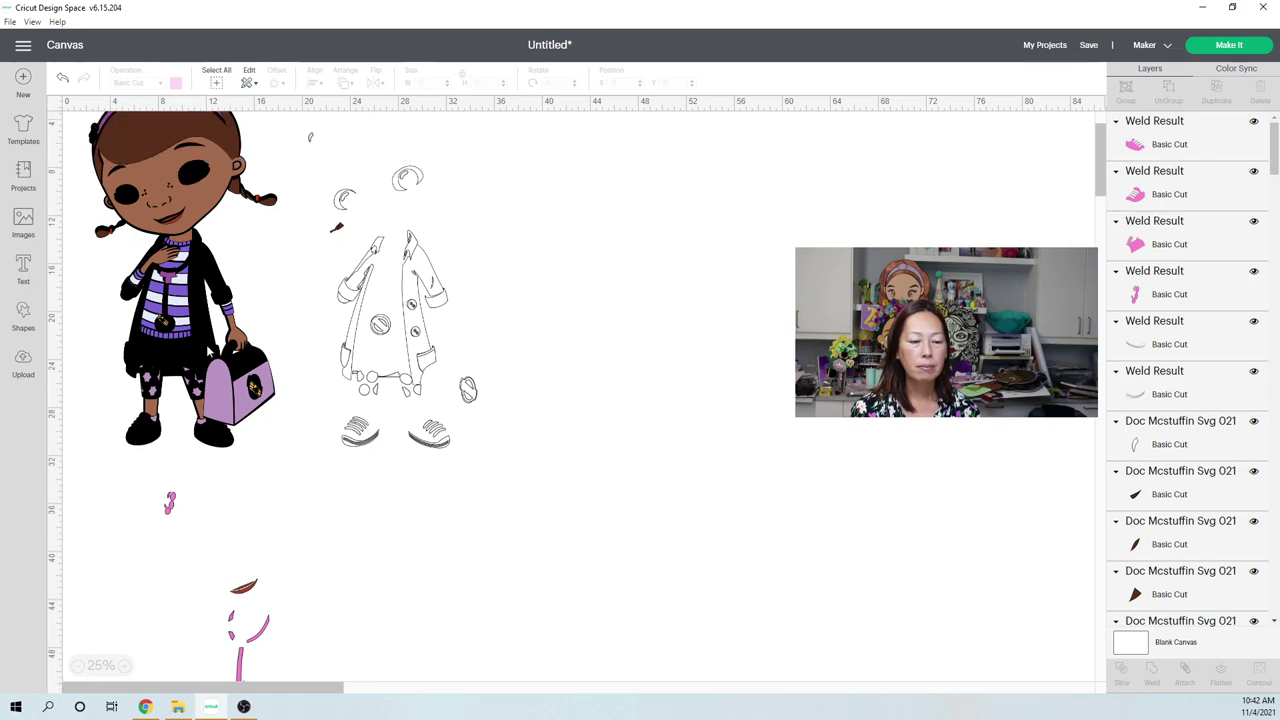
{"action": "left_click", "coordinate": [181, 303]}
{"action": "left_click_drag", "start_coordinate": [394, 347], "coordinate": [697, 360]}
{"action": "left_click_drag", "start_coordinate": [698, 290], "coordinate": [698, 290]}
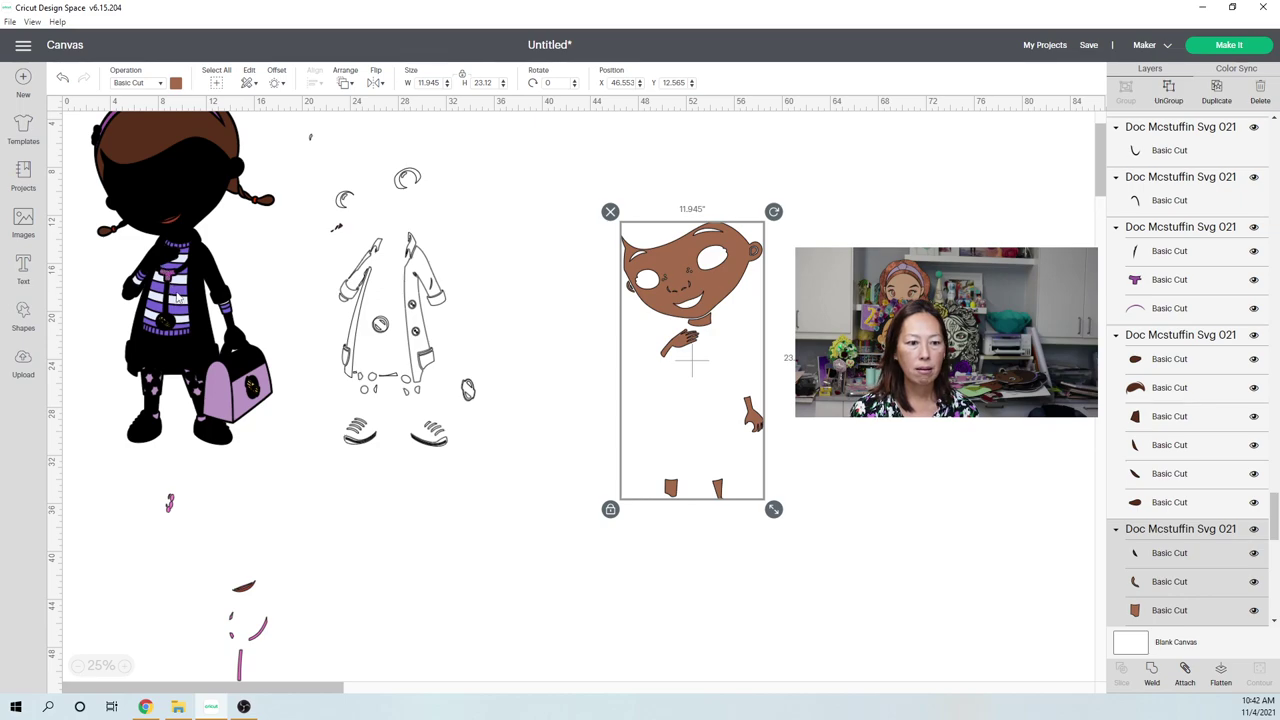
{"action": "left_click_drag", "start_coordinate": [244, 325], "coordinate": [900, 380]}
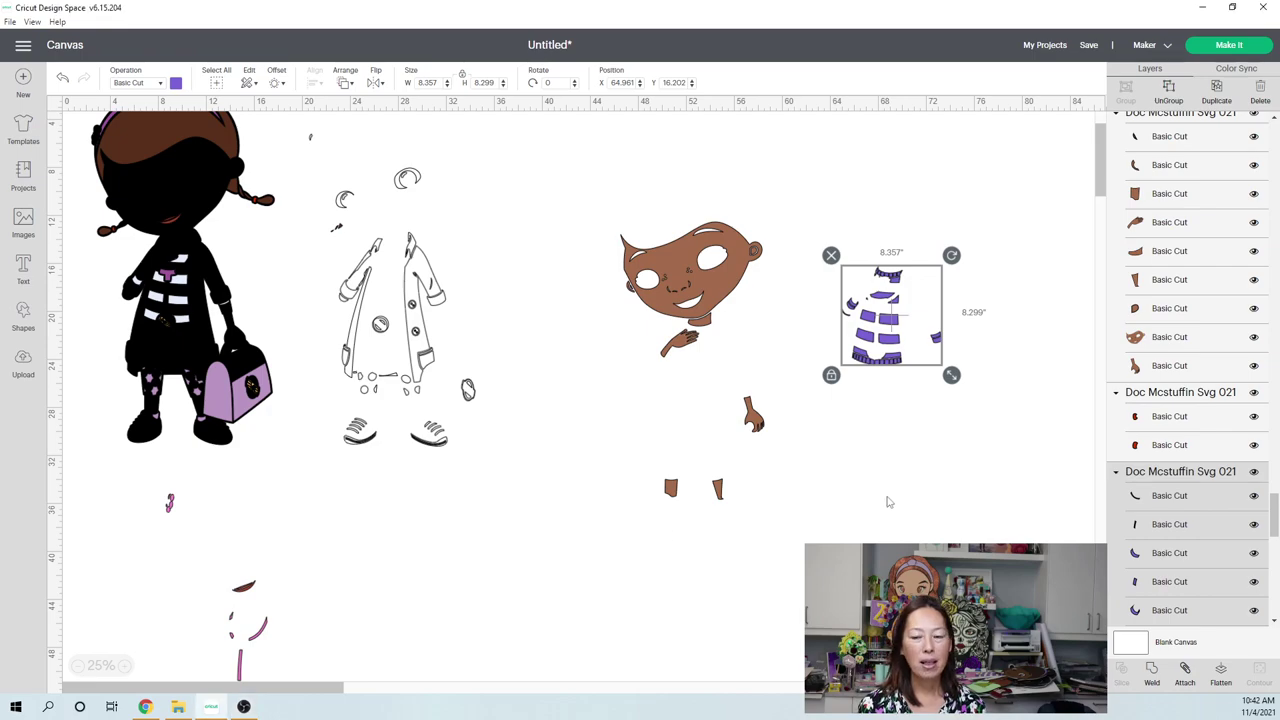
{"action": "left_click", "coordinate": [567, 607]}
- Add a circle, stretch it into an ellipse about 5.89 by 3.10 inches, and place it over the purple sweater's bottom ribbing
{"action": "left_click", "coordinate": [125, 666]}
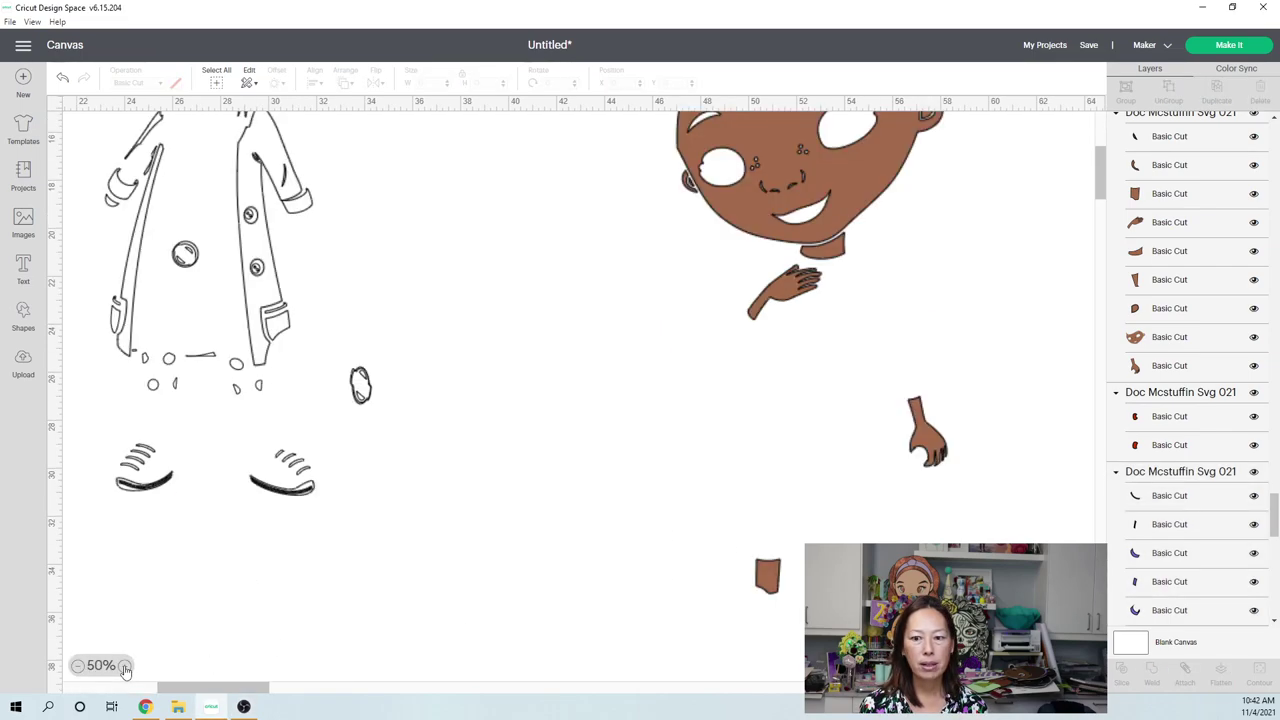
{"action": "left_click", "coordinate": [125, 666]}
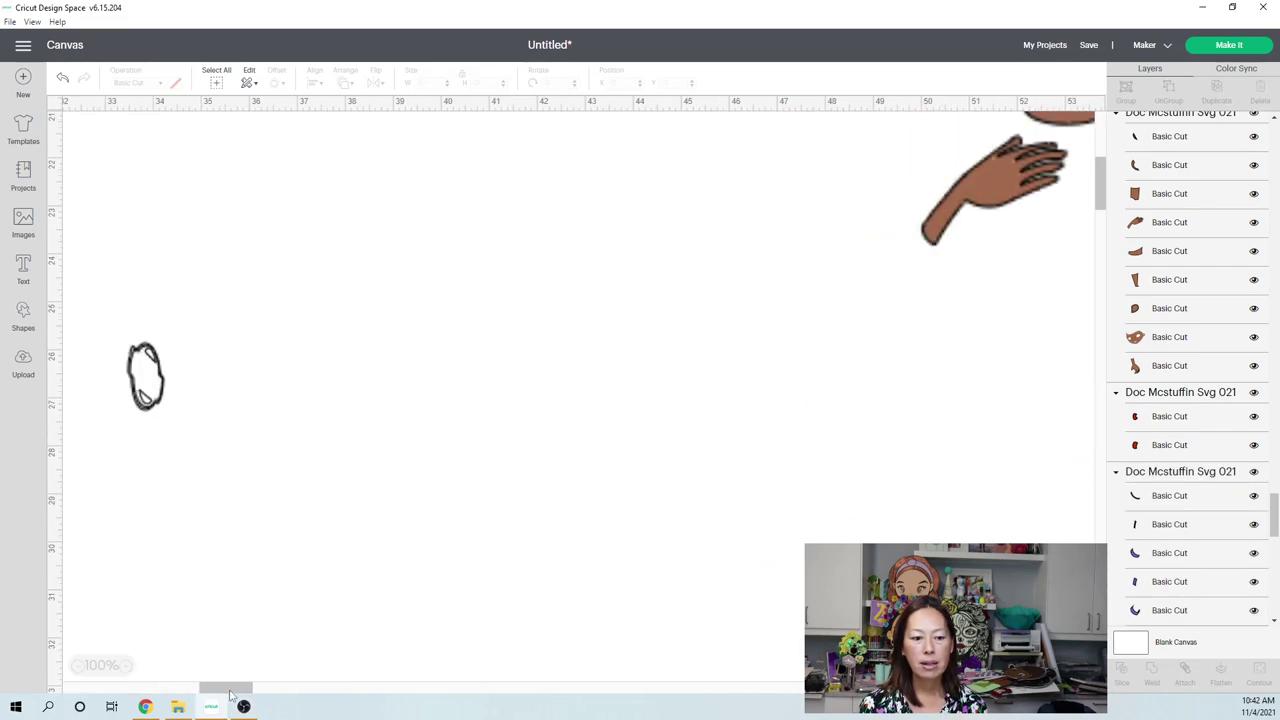
{"action": "left_click_drag", "start_coordinate": [253, 691], "coordinate": [520, 692]}
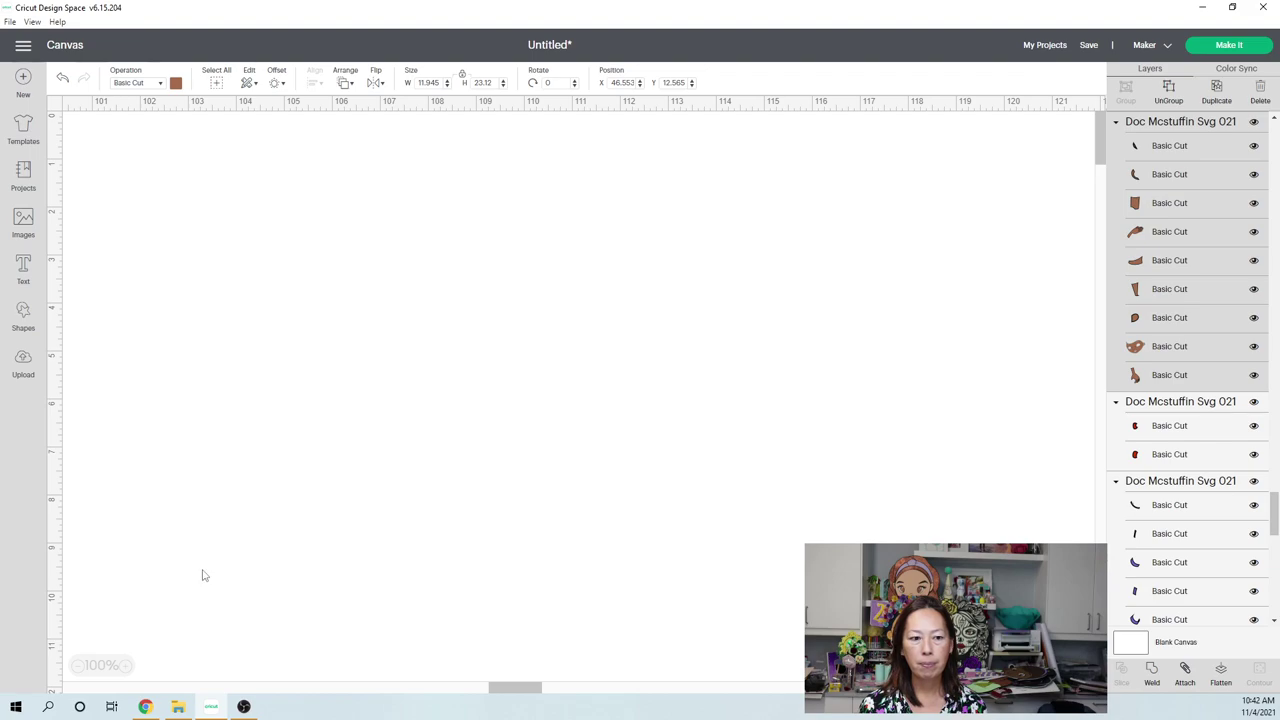
{"action": "left_click", "coordinate": [78, 665]}
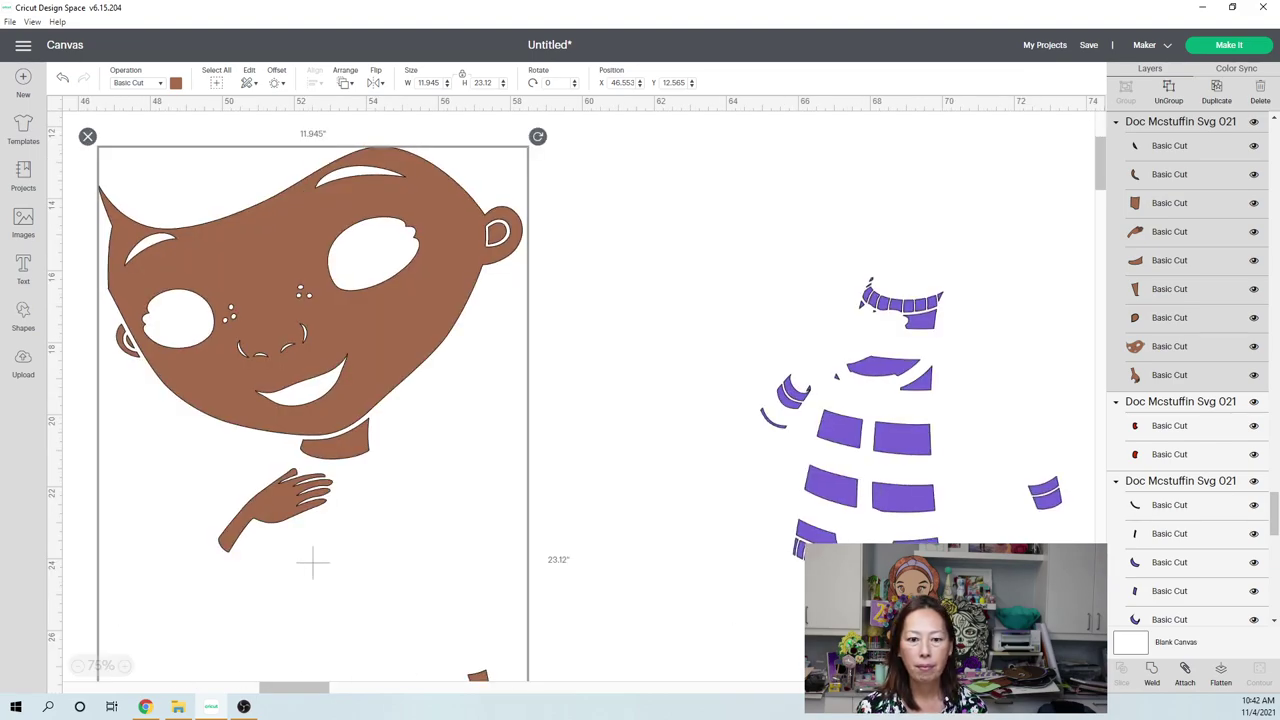
{"action": "left_click", "coordinate": [895, 500]}
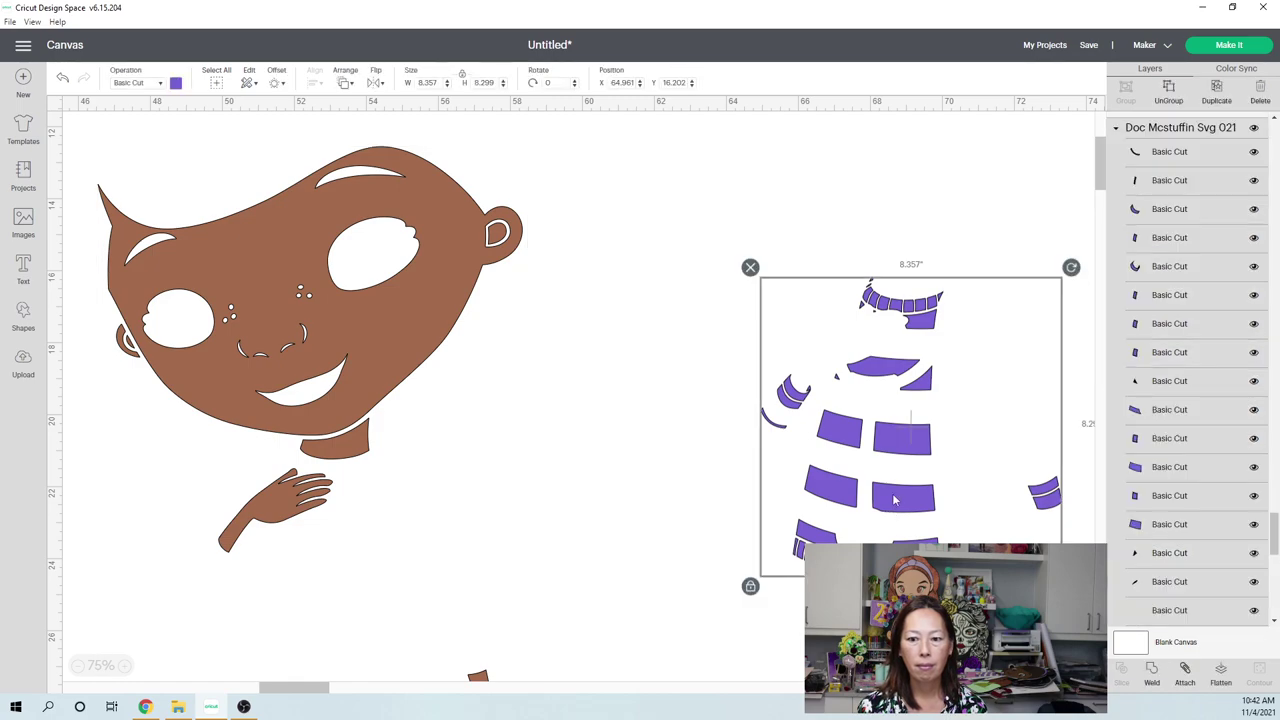
{"action": "left_click", "coordinate": [124, 666]}
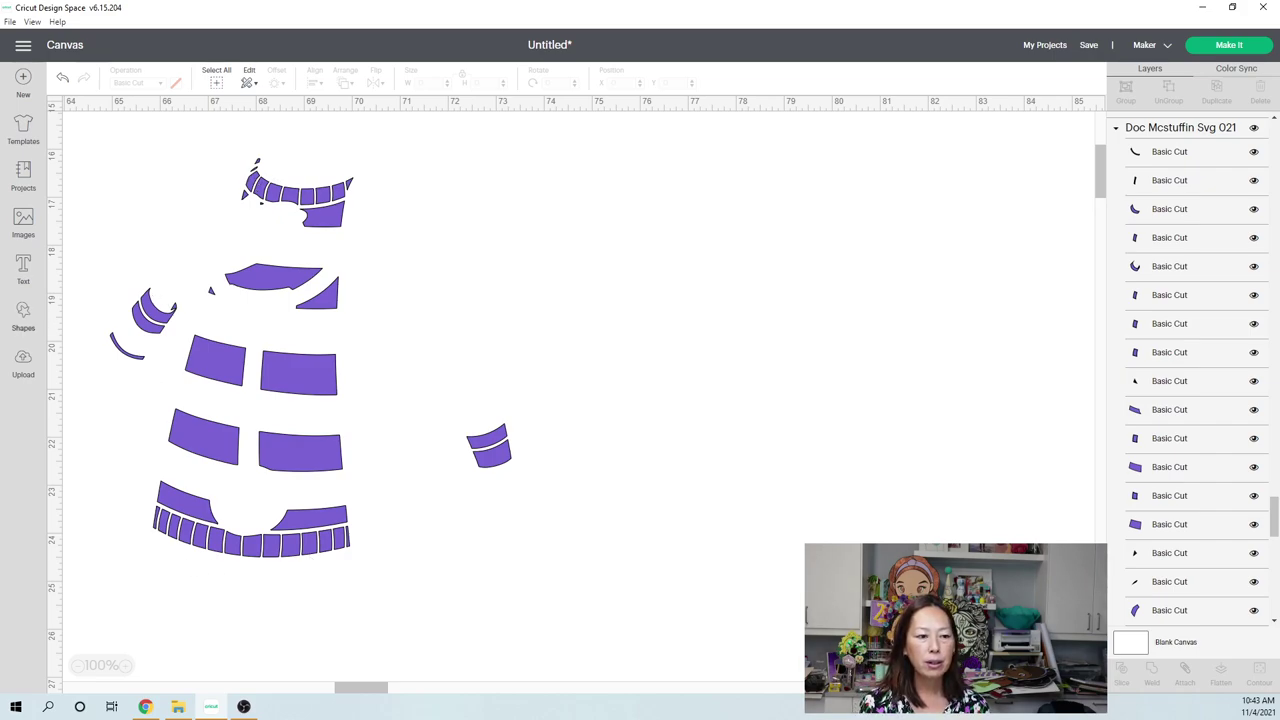
{"action": "left_click", "coordinate": [25, 320]}
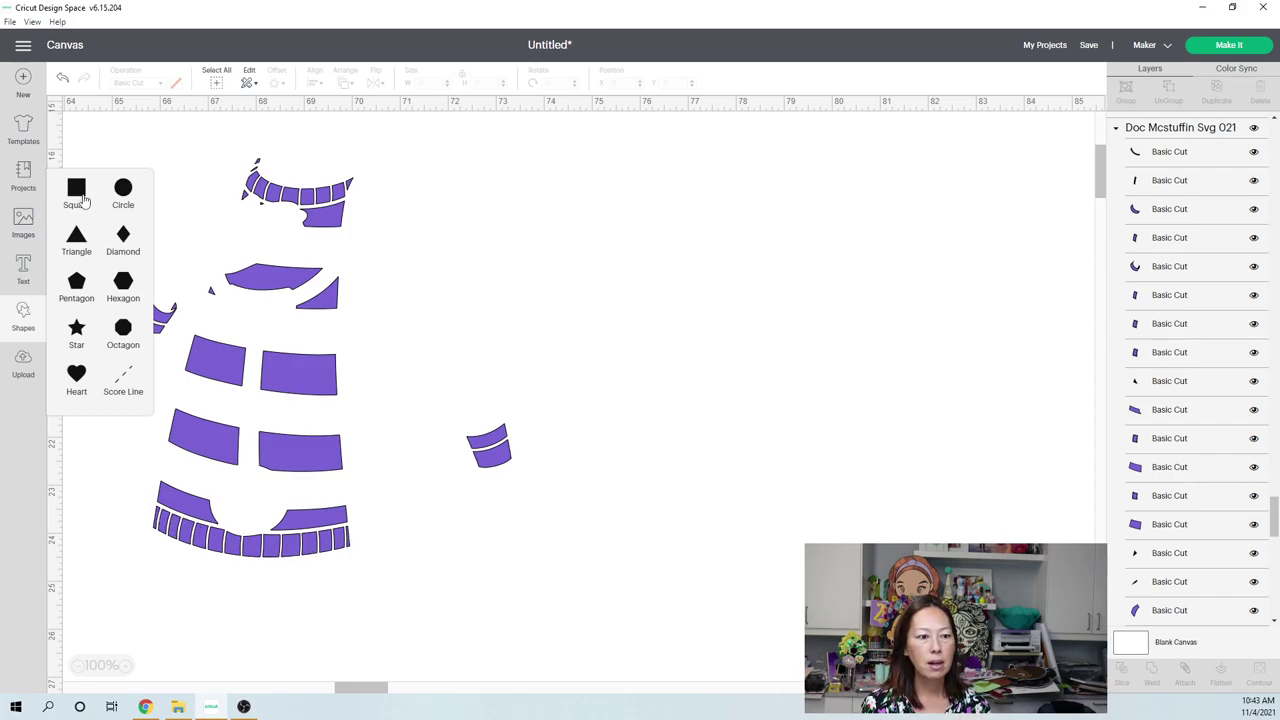
{"action": "left_click", "coordinate": [123, 191]}
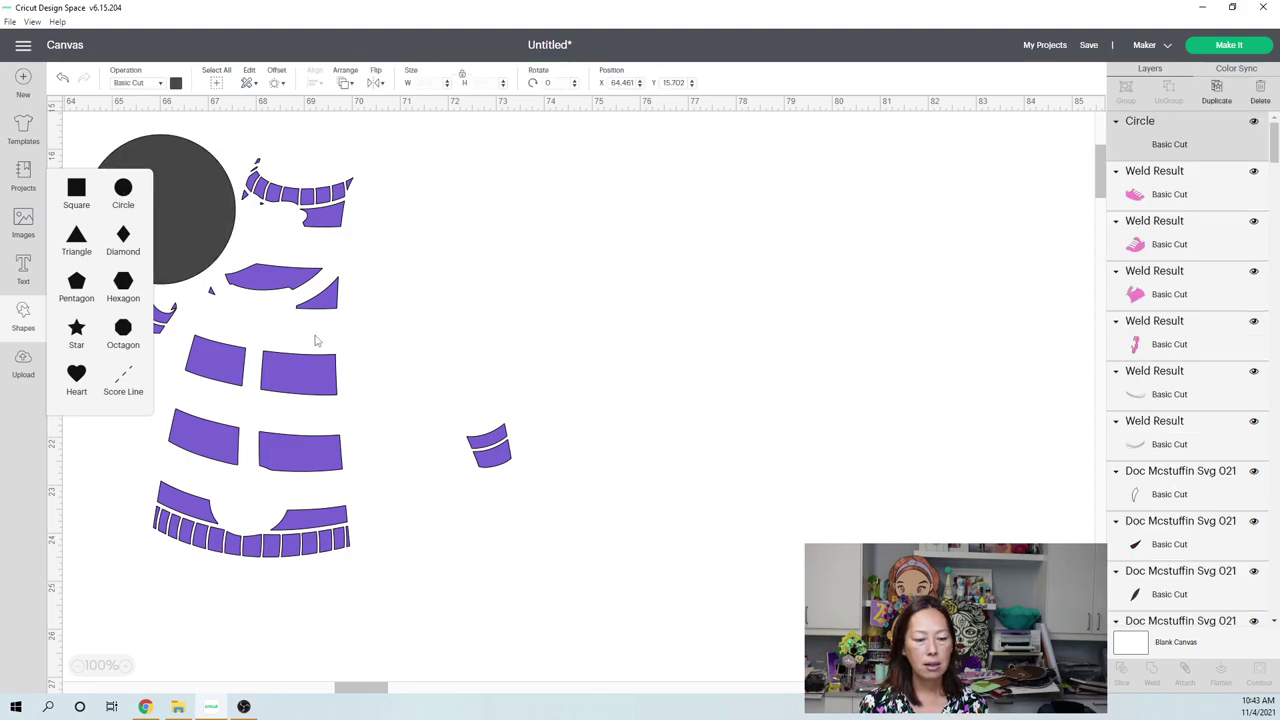
{"action": "left_click_drag", "start_coordinate": [338, 400], "coordinate": [249, 477]}
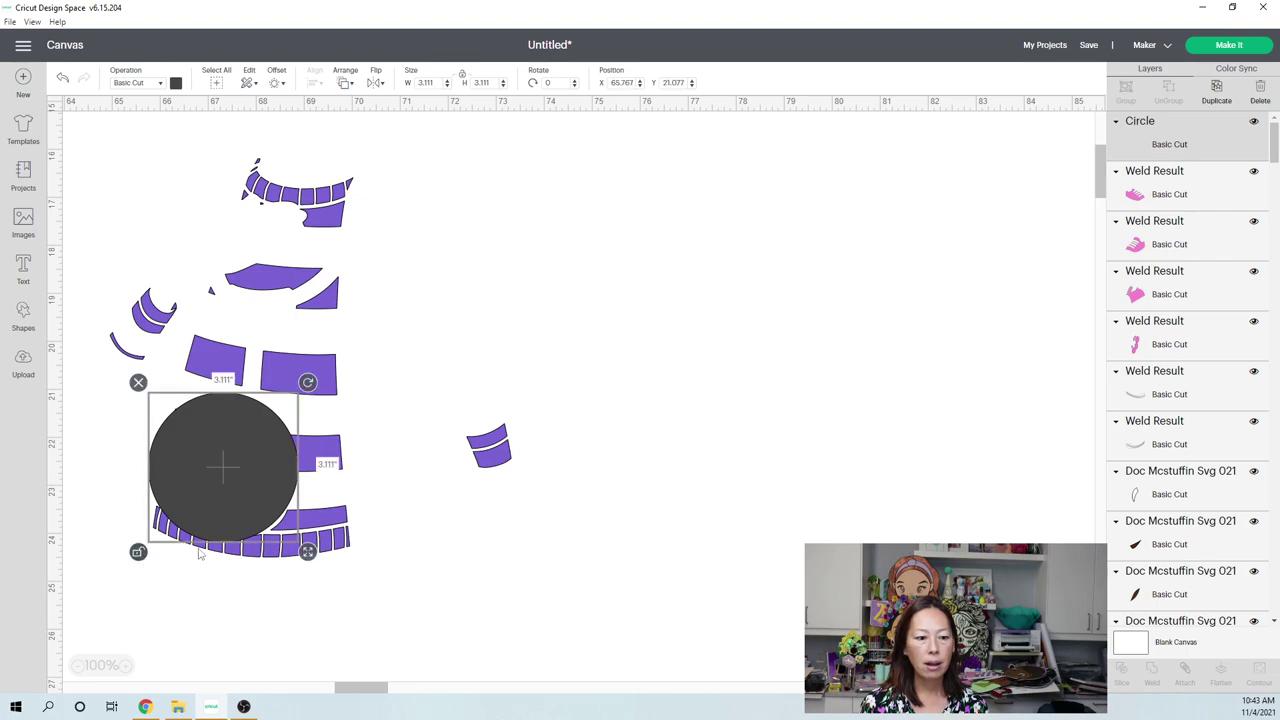
{"action": "left_click_drag", "start_coordinate": [309, 551], "coordinate": [441, 551]}
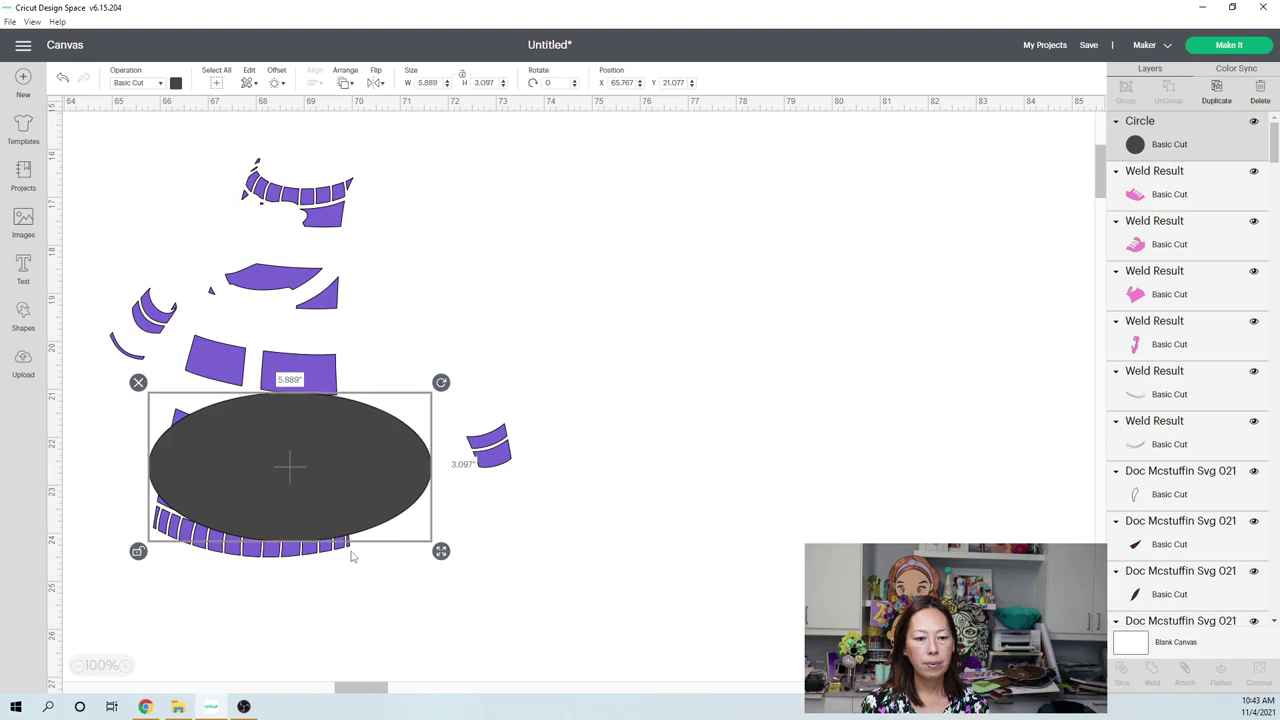
{"action": "left_click_drag", "start_coordinate": [248, 497], "coordinate": [226, 505]}
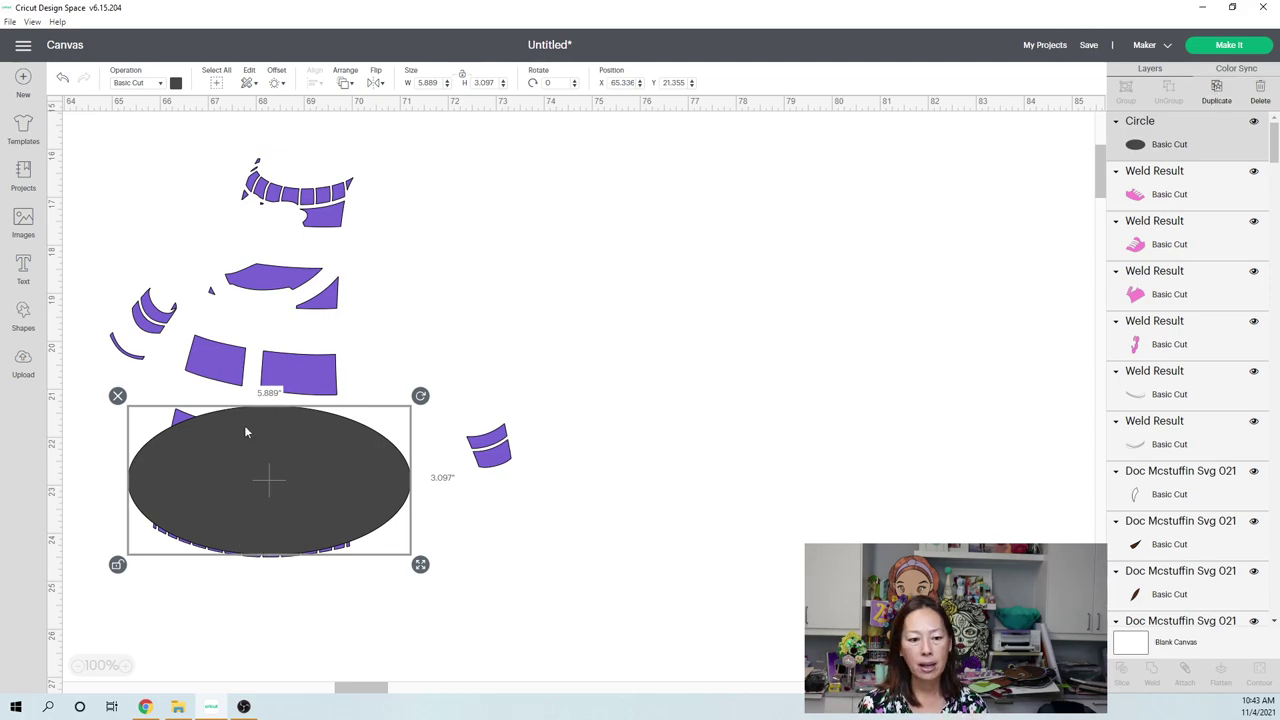
- Duplicate the ellipse, enlarge the copy to about 6.14 by 3.23 inches, and offset it slightly above the original
{"action": "key", "text": "ctrl+d"}
{"action": "left_click_drag", "start_coordinate": [255, 501], "coordinate": [243, 491]}
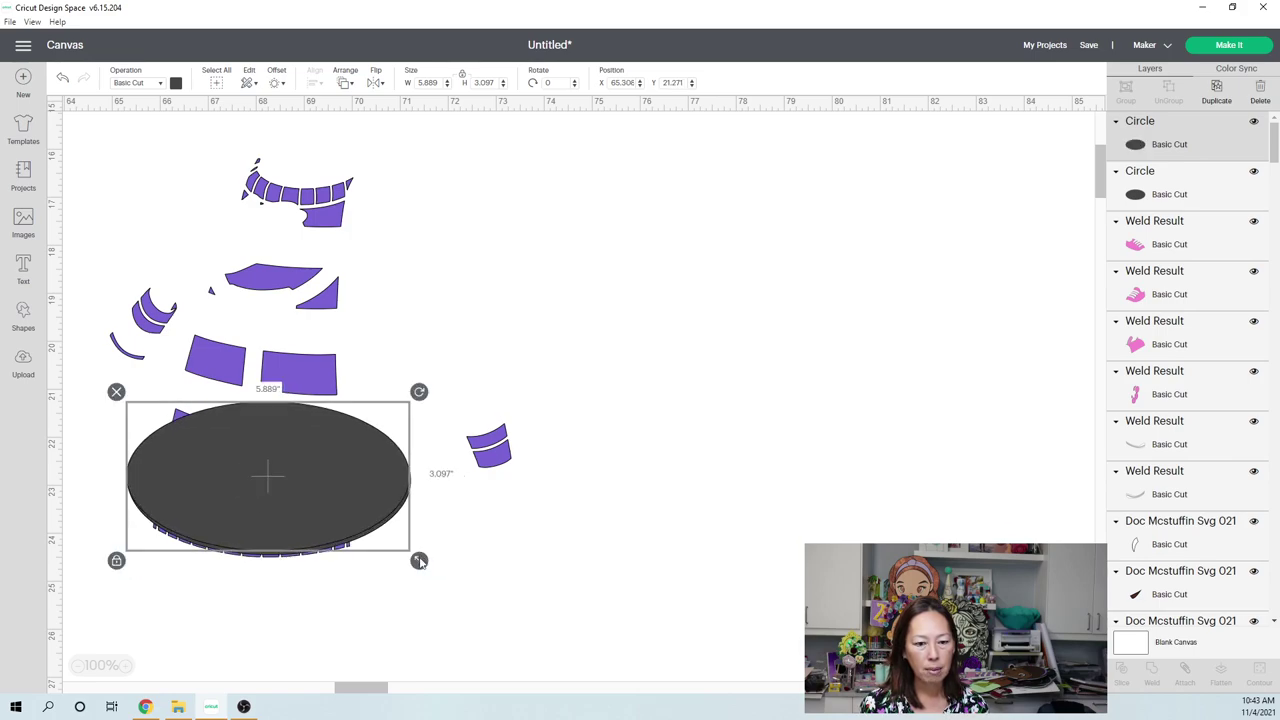
{"action": "left_click_drag", "start_coordinate": [422, 563], "coordinate": [434, 569]}
{"action": "mouse_move", "coordinate": [346, 499]}
{"action": "left_mouse_down"}
{"action": "mouse_move", "coordinate": [338, 488]}
{"action": "mouse_move", "coordinate": [347, 497]}
{"action": "left_mouse_up"}
{"action": "left_click", "coordinate": [581, 609]}
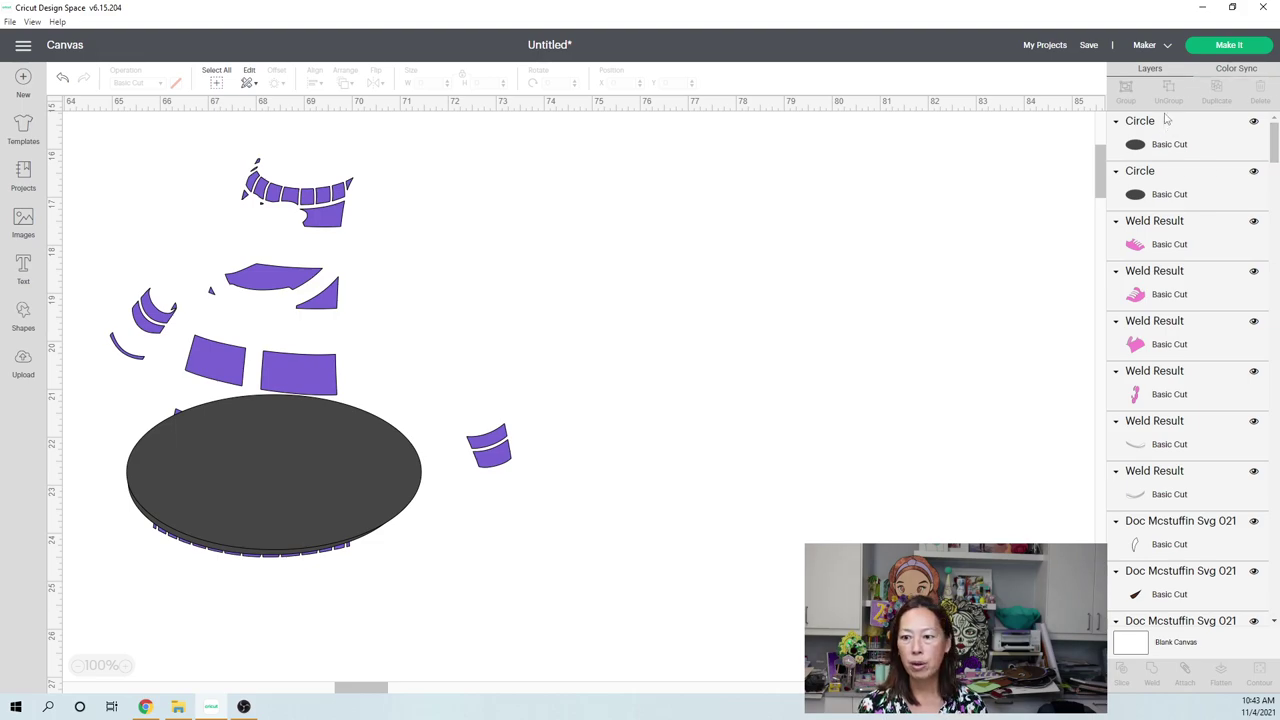
- Slice the two overlapping ellipses and move the surplus slice pieces away from the sweater, separating out the thin lower crescent
{"action": "left_click", "coordinate": [1193, 133]}
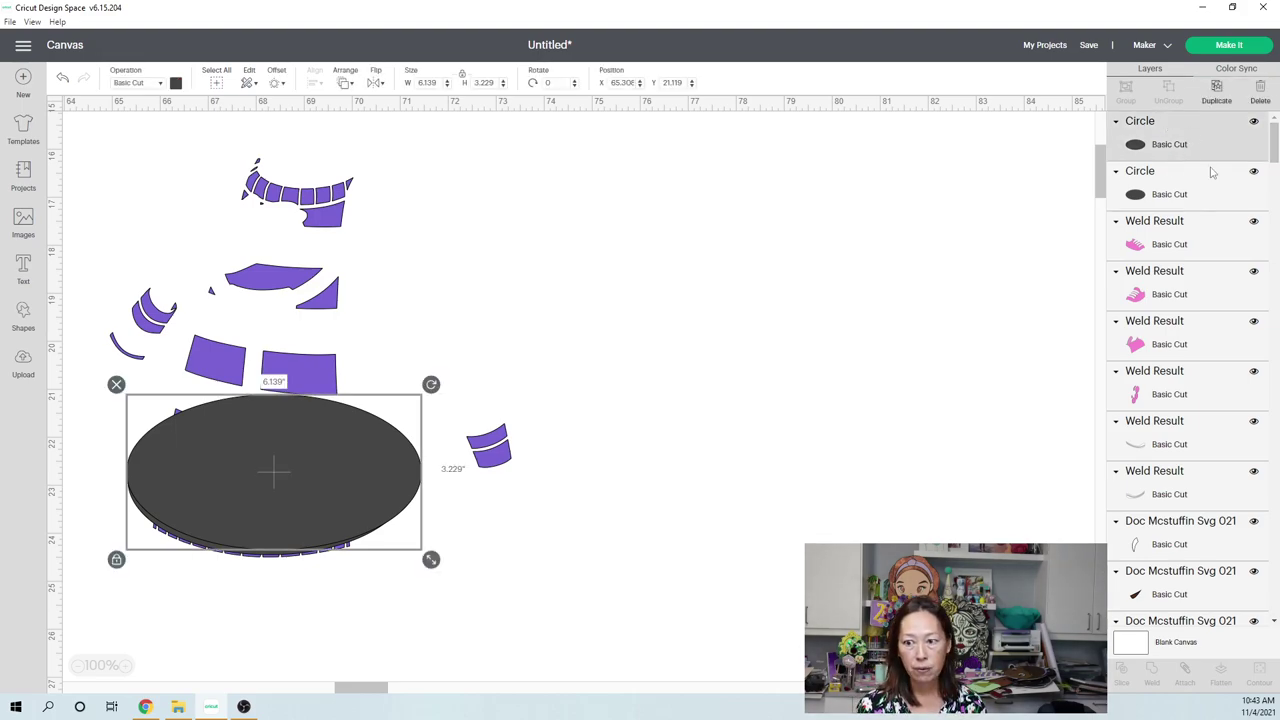
{"action": "left_click", "coordinate": [1196, 198], "text": "shift"}
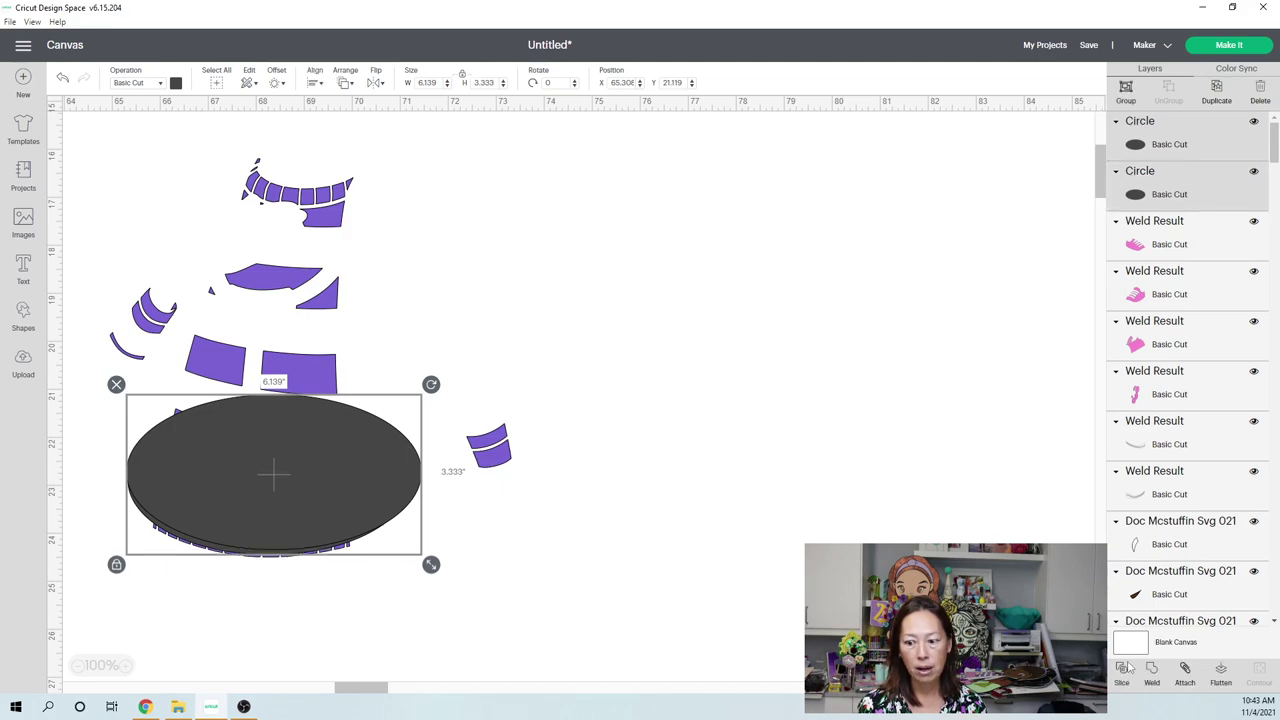
{"action": "left_click", "coordinate": [600, 500]}
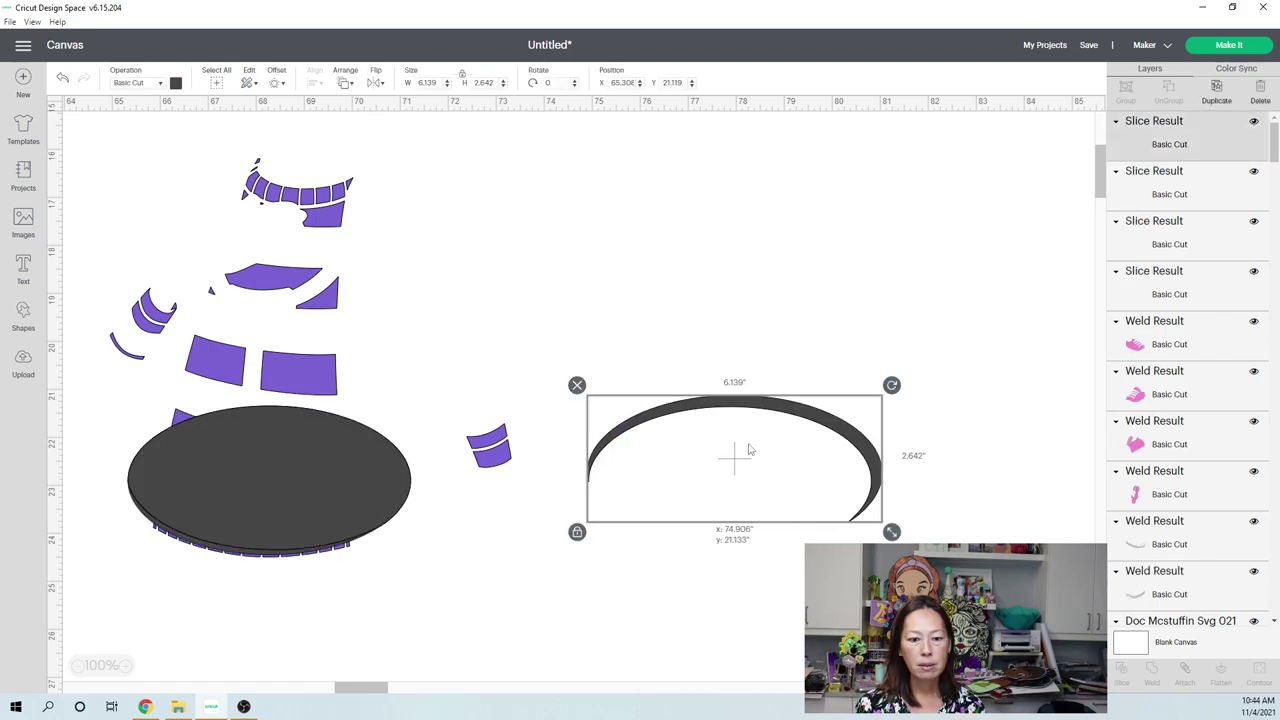
{"action": "left_click_drag", "start_coordinate": [264, 482], "coordinate": [843, 466]}
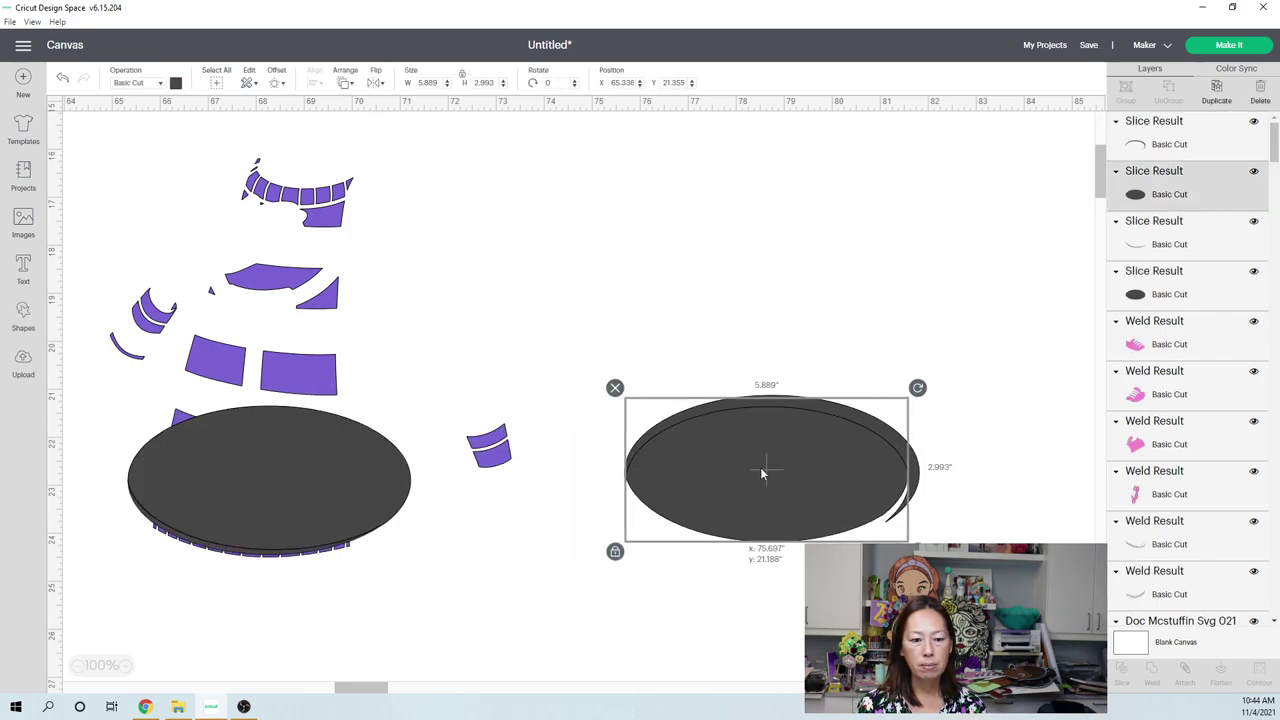
{"action": "left_click_drag", "start_coordinate": [277, 500], "coordinate": [540, 592]}
{"action": "left_click_drag", "start_coordinate": [410, 478], "coordinate": [880, 470]}
- Place the thin crescent along the sweater's bottom ribbing, enlarge it to about 5.43 by 1.49 inches, and rotate it slightly to match the curve
{"action": "left_click_drag", "start_coordinate": [418, 641], "coordinate": [209, 553]}
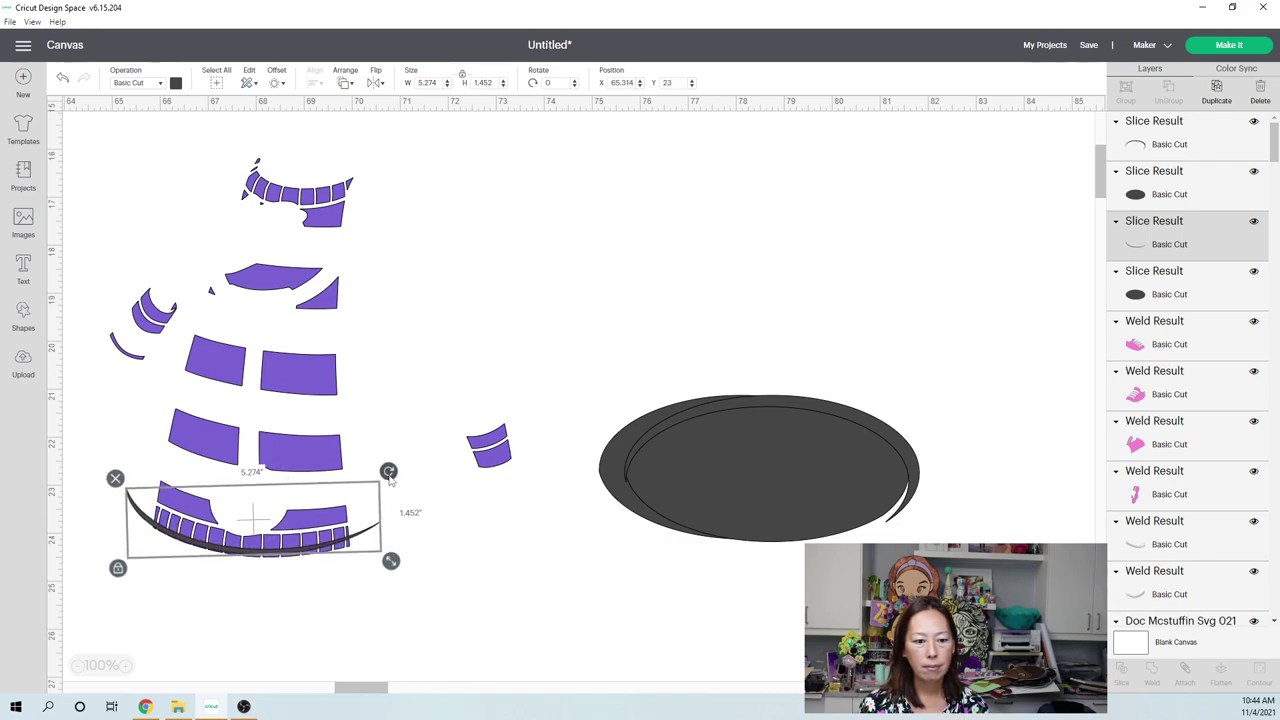
{"action": "left_click_drag", "start_coordinate": [392, 478], "coordinate": [394, 483]}
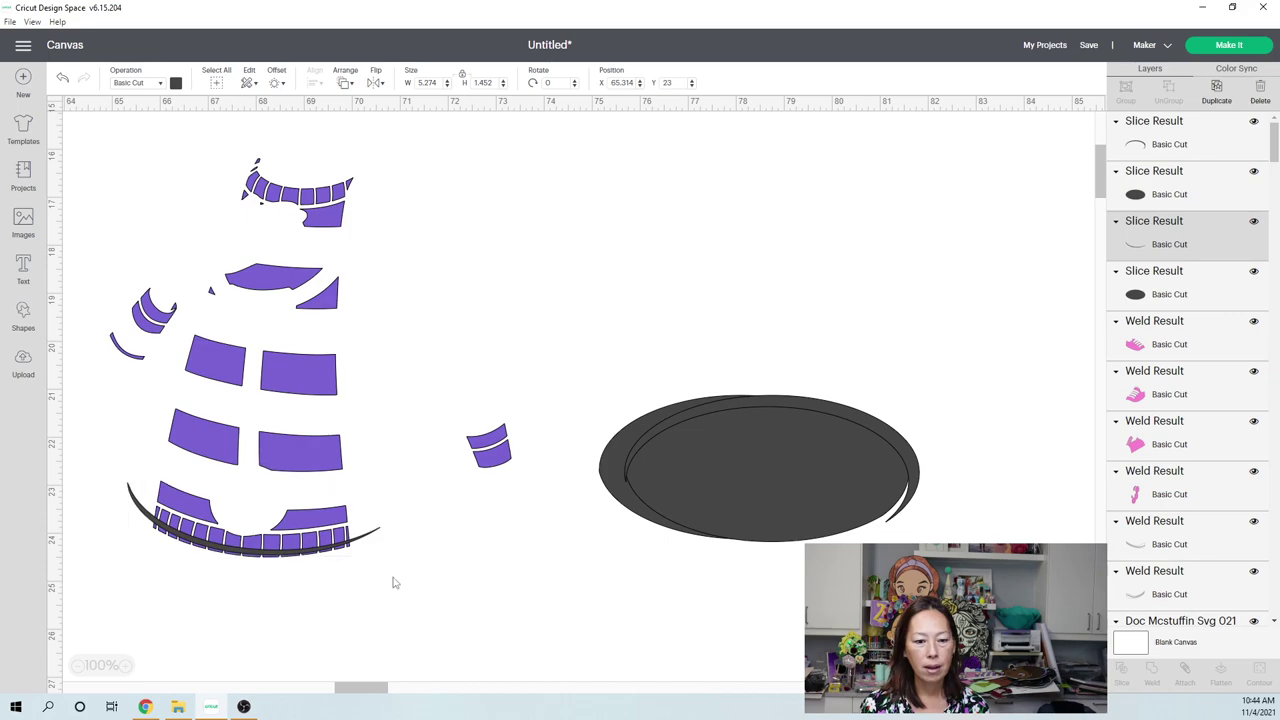
{"action": "left_click_drag", "start_coordinate": [389, 568], "coordinate": [396, 569]}
{"action": "left_click_drag", "start_coordinate": [397, 476], "coordinate": [398, 480]}
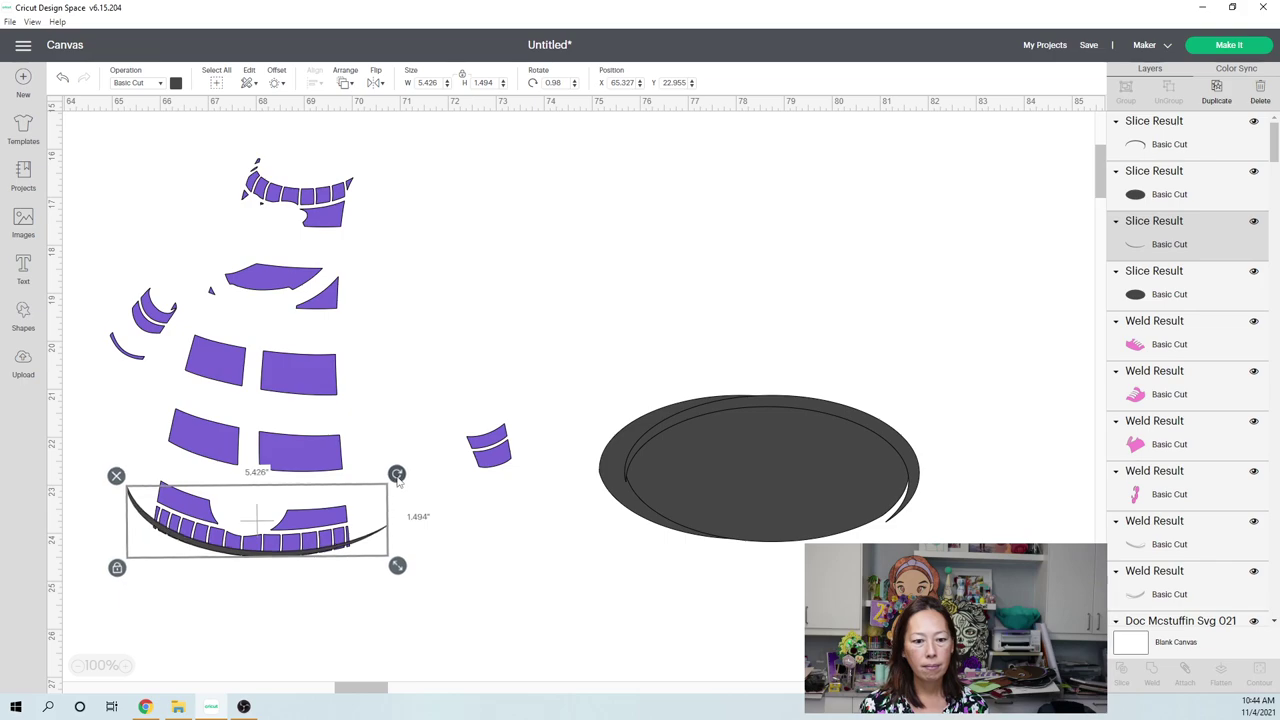
{"action": "left_click", "coordinate": [380, 632]}
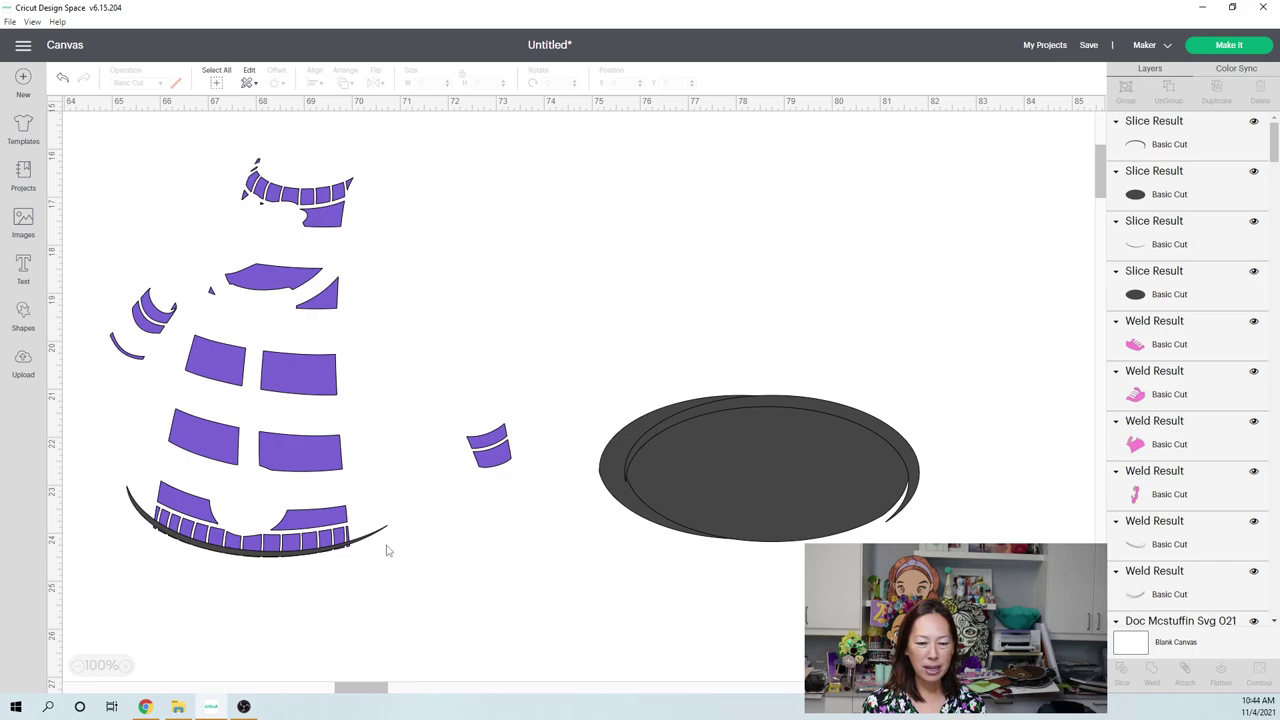
- Add a square about 3.11 inches wide and place it between the purple sweater and the surplus ellipses
{"action": "left_click", "coordinate": [764, 482]}
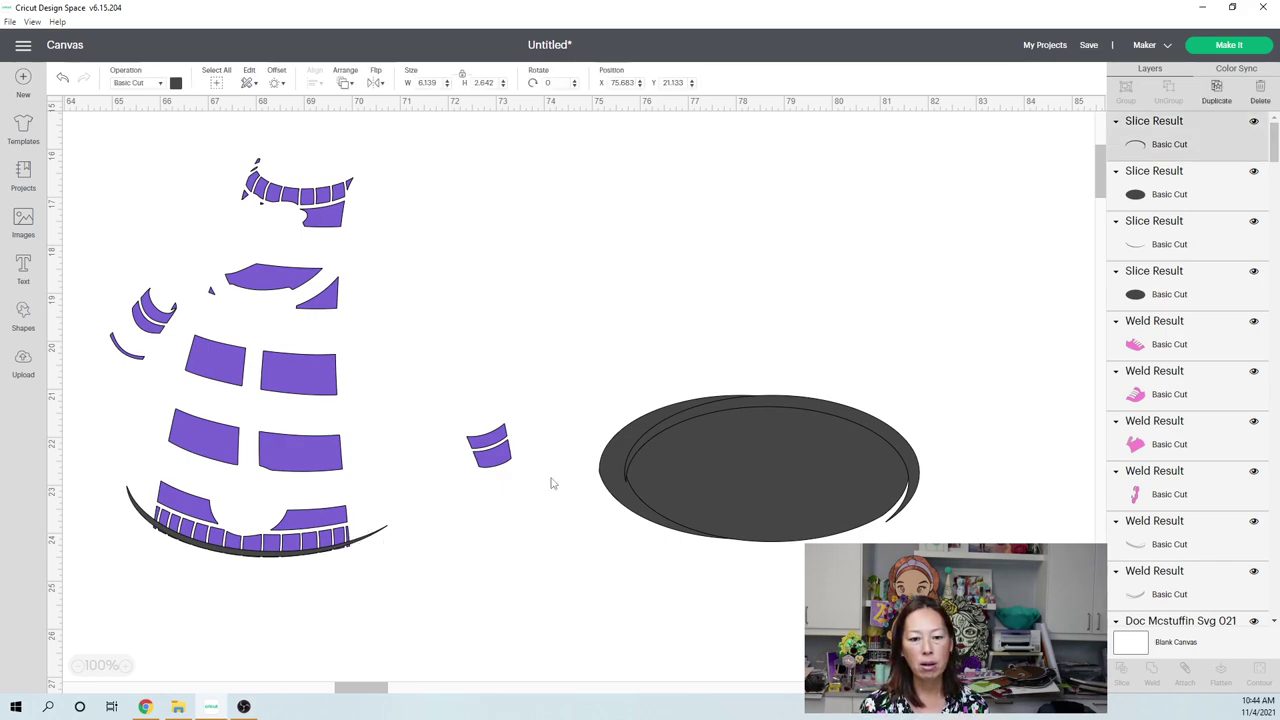
{"action": "left_click", "coordinate": [22, 313]}
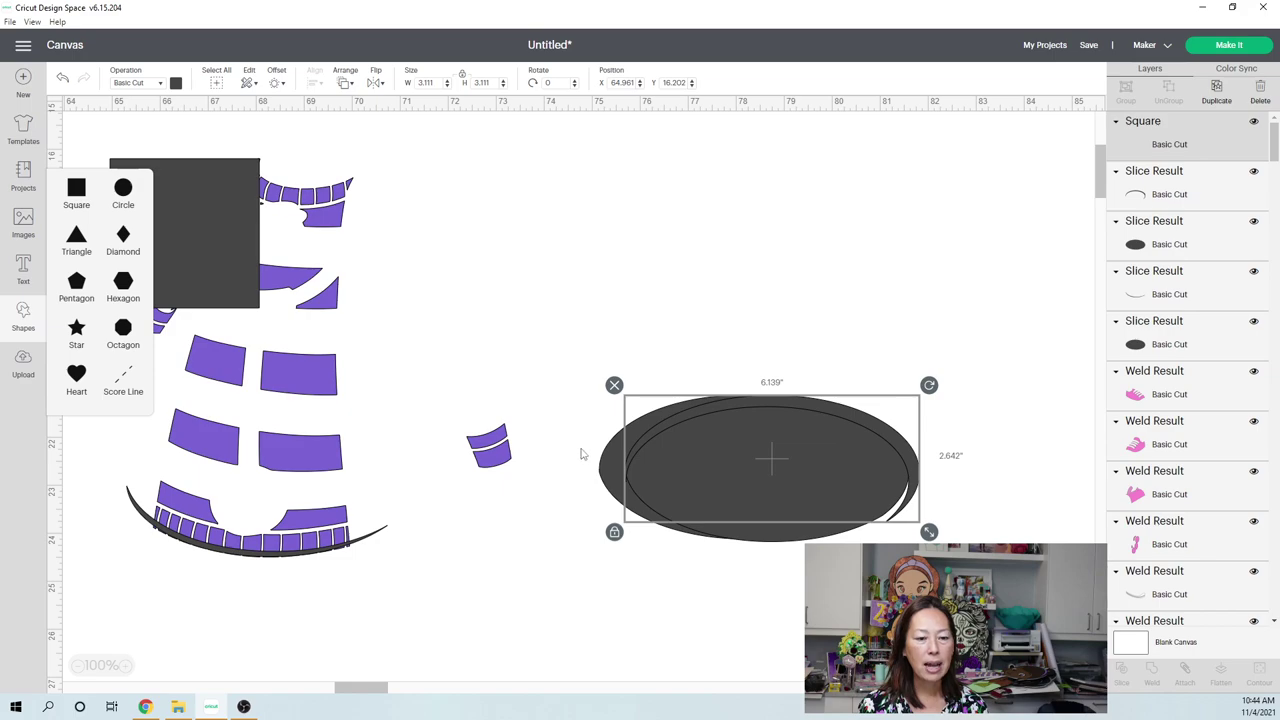
{"action": "left_click_drag", "start_coordinate": [183, 206], "coordinate": [568, 461]}
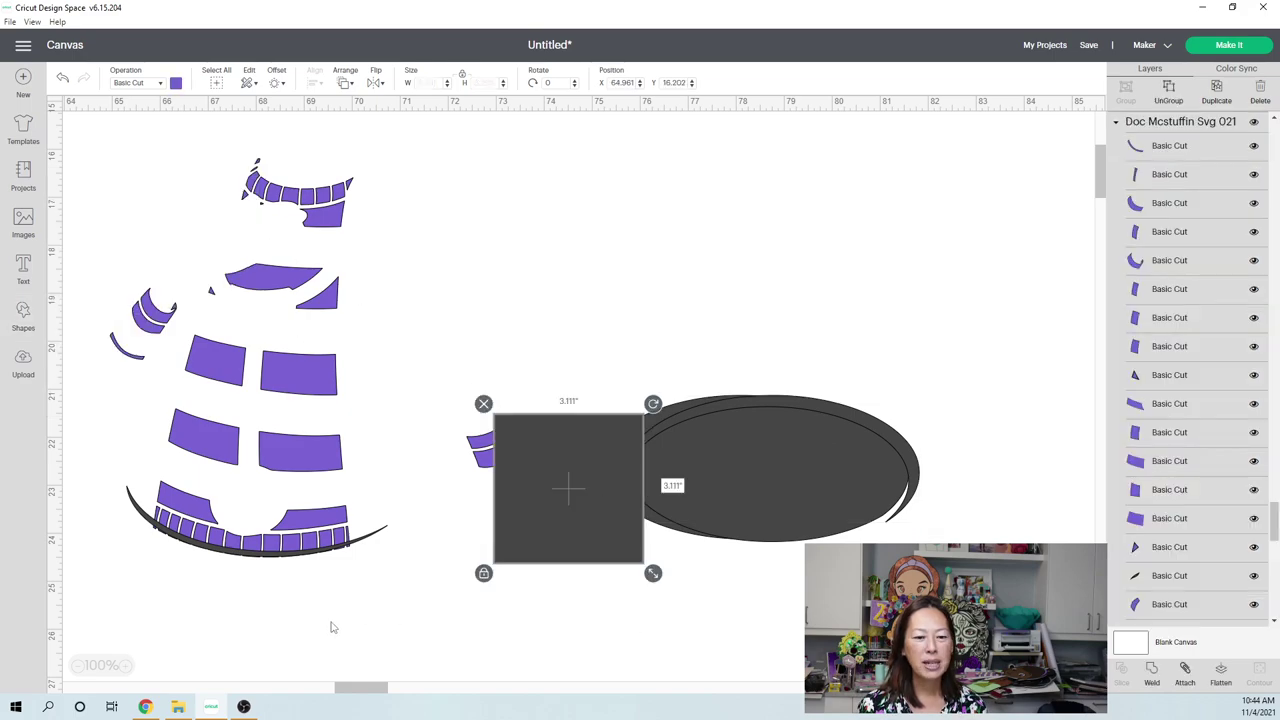
{"action": "left_click_drag", "start_coordinate": [219, 542], "coordinate": [327, 585]}
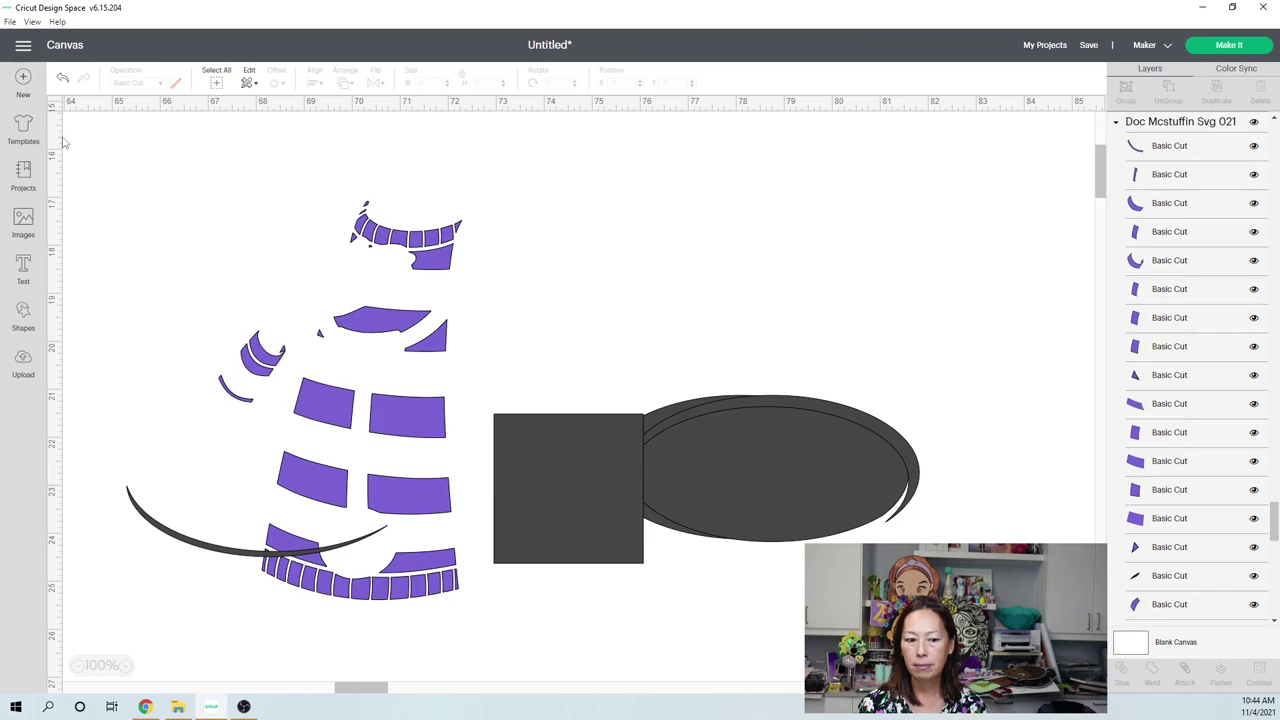
{"action": "left_click", "coordinate": [62, 80]}
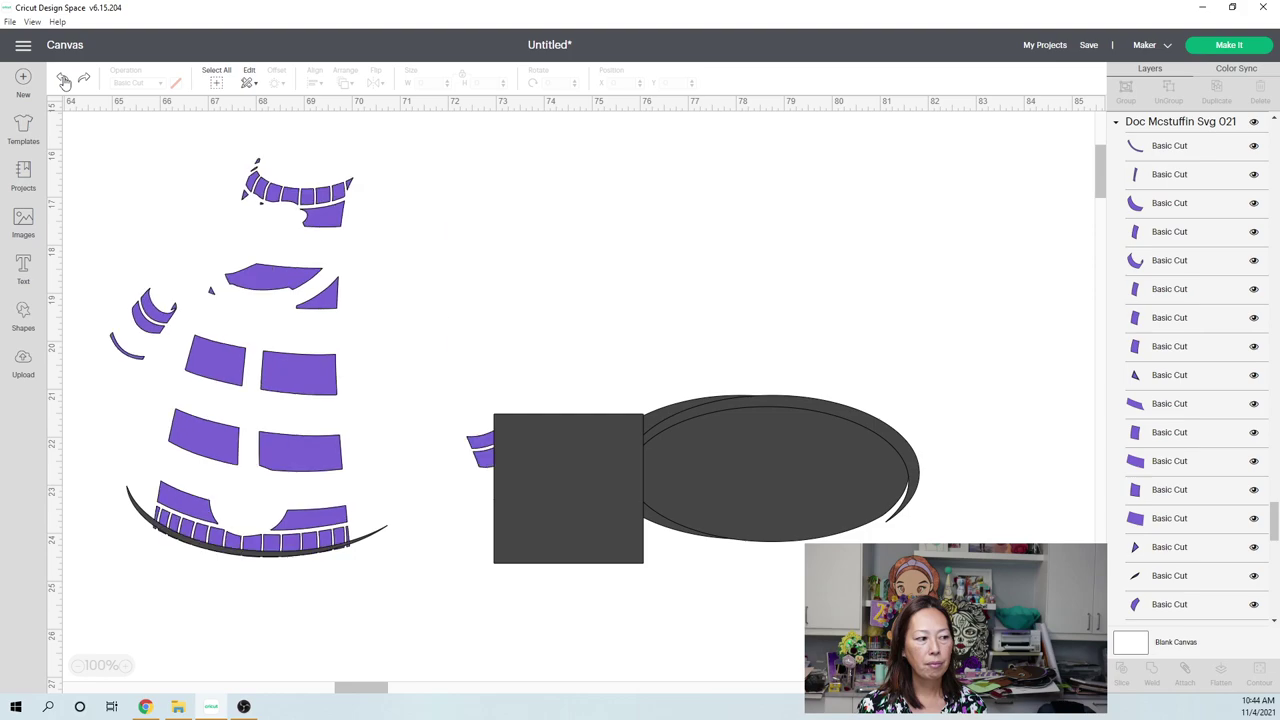
{"action": "left_click_drag", "start_coordinate": [368, 581], "coordinate": [126, 541]}
{"action": "left_click_drag", "start_coordinate": [331, 507], "coordinate": [320, 524]}
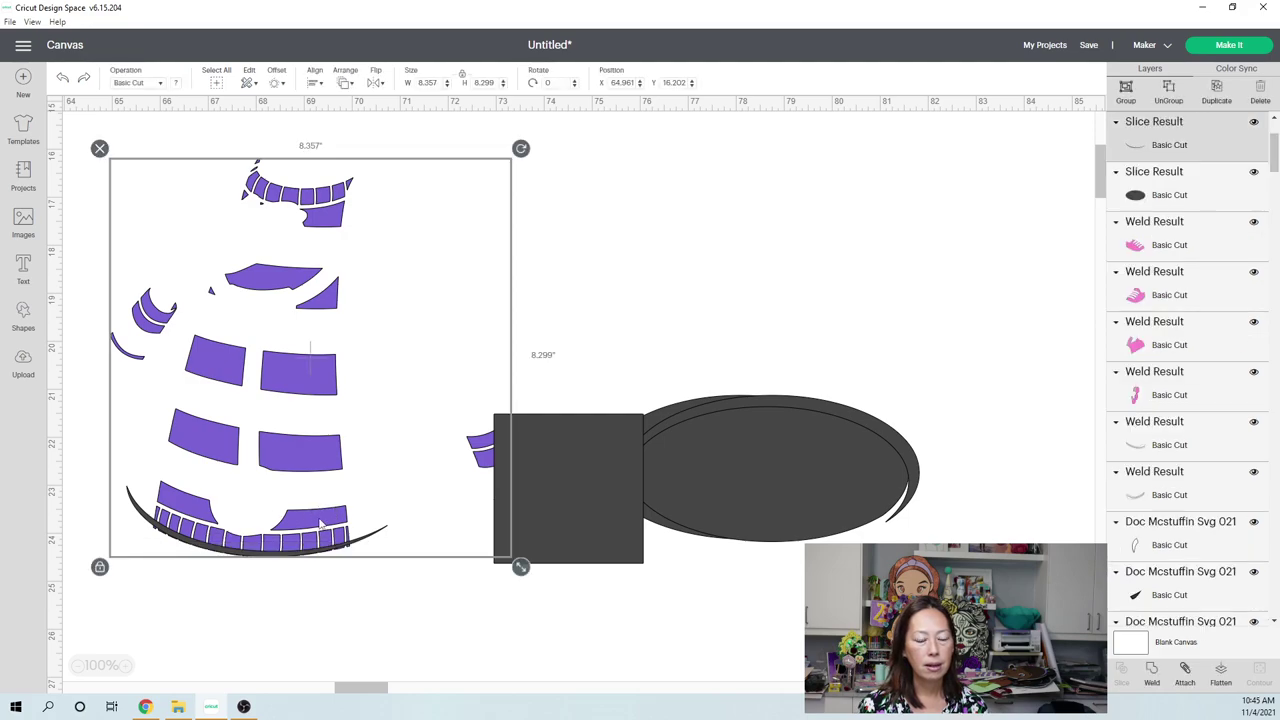
{"action": "left_click", "coordinate": [251, 323]}
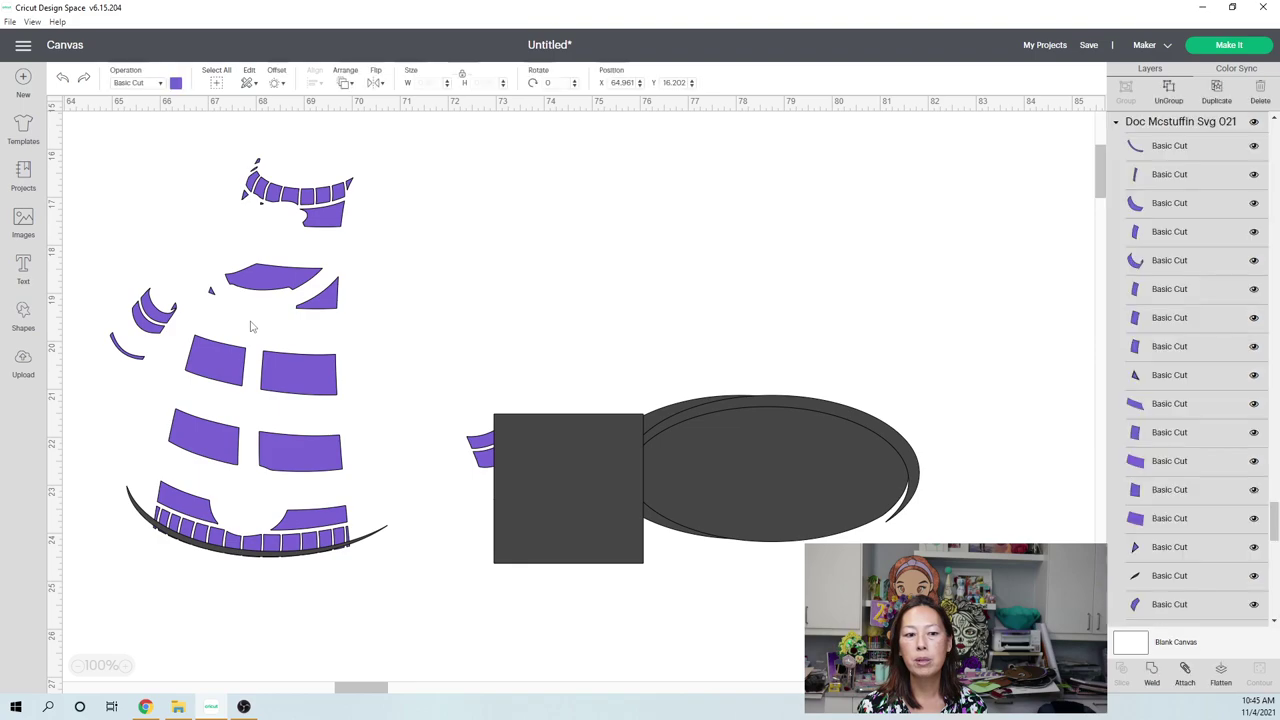
{"action": "left_click", "coordinate": [251, 326]}
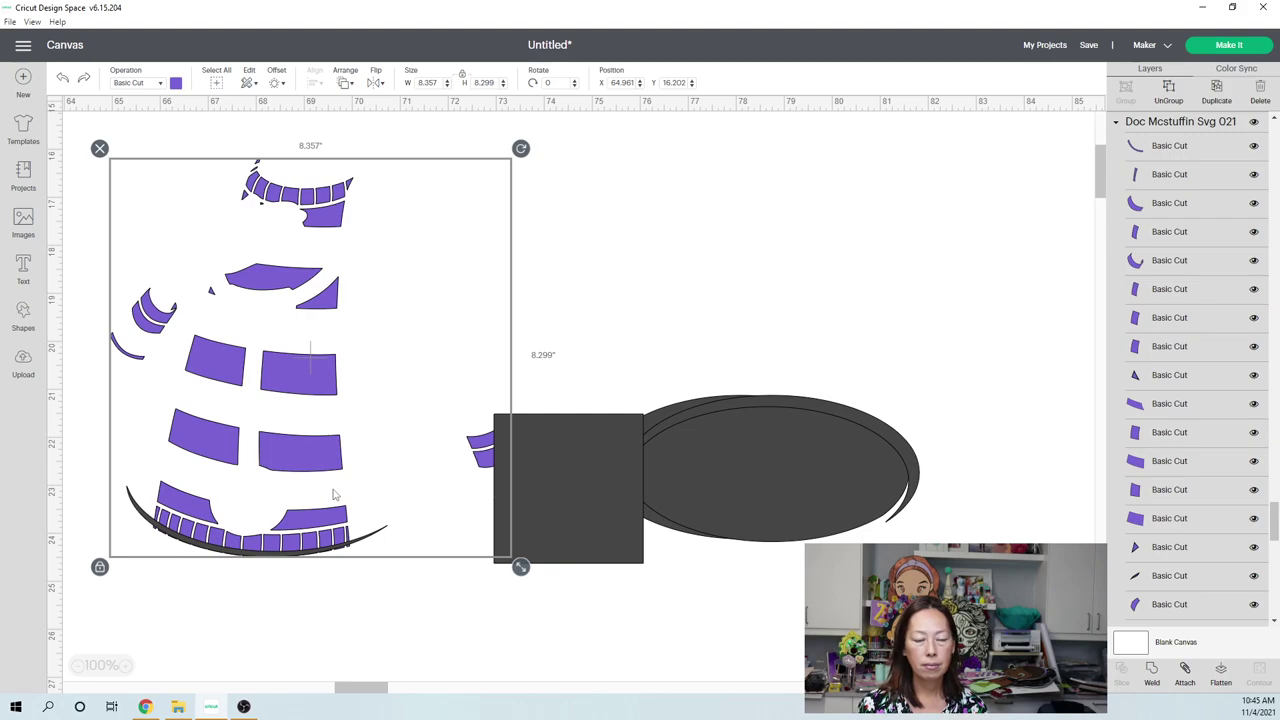
{"action": "left_click", "coordinate": [688, 324]}
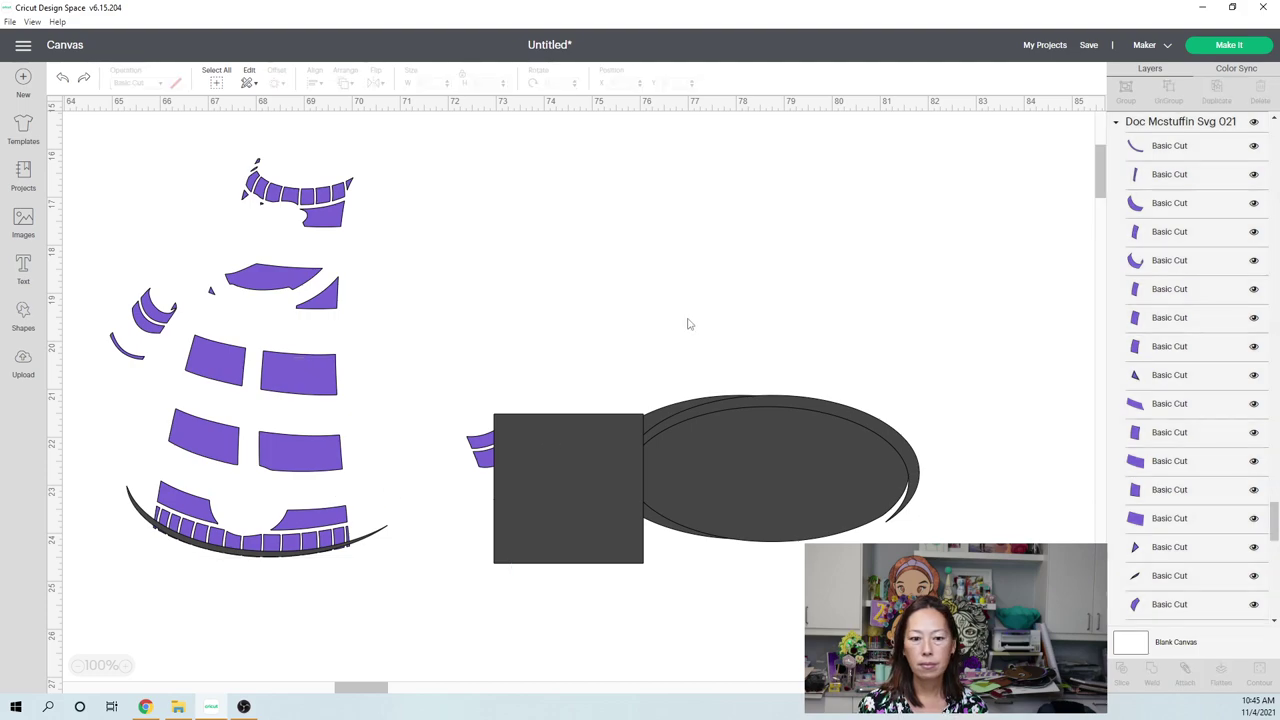
{"action": "left_click", "coordinate": [319, 519]}
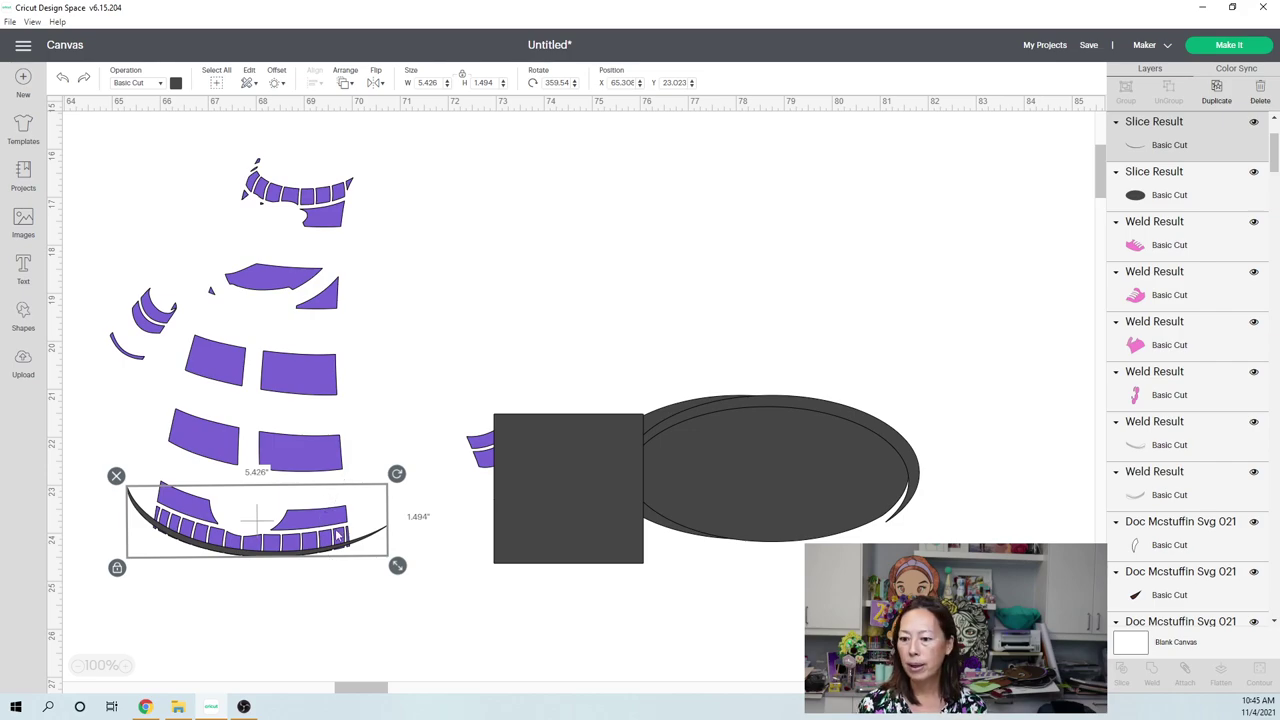
{"action": "left_click", "coordinate": [340, 563]}
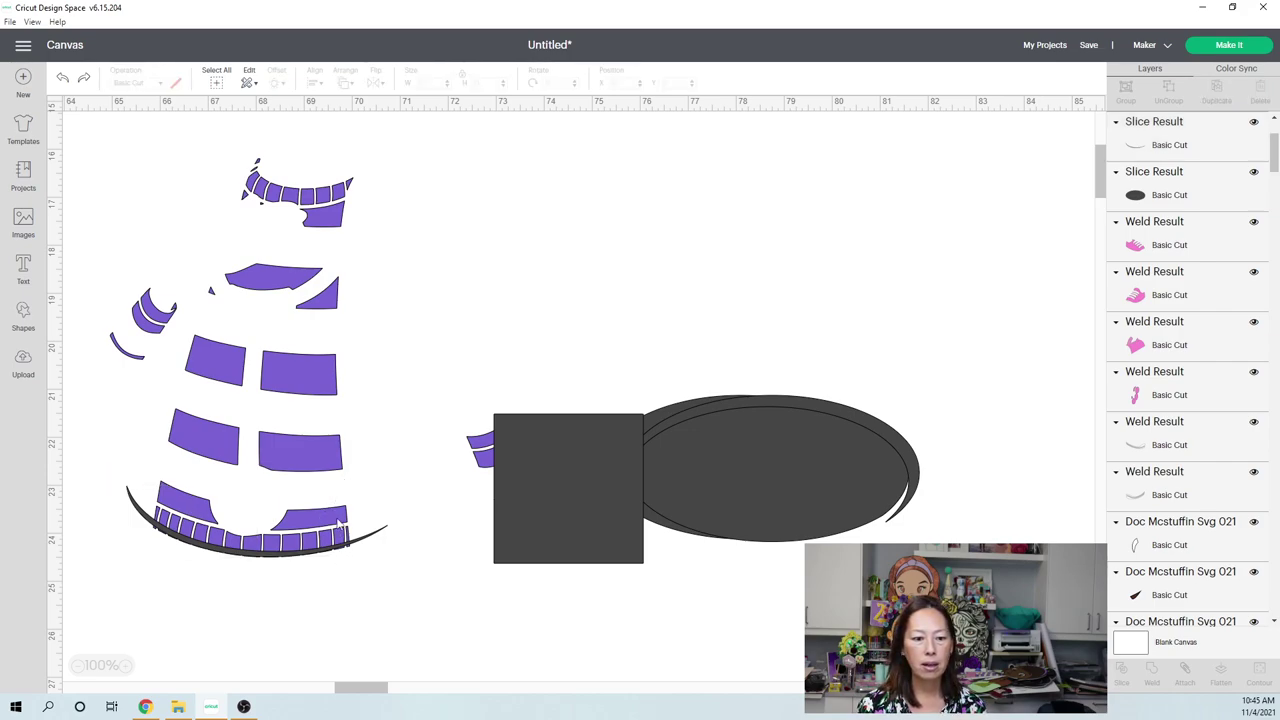
{"action": "left_click", "coordinate": [339, 521]}
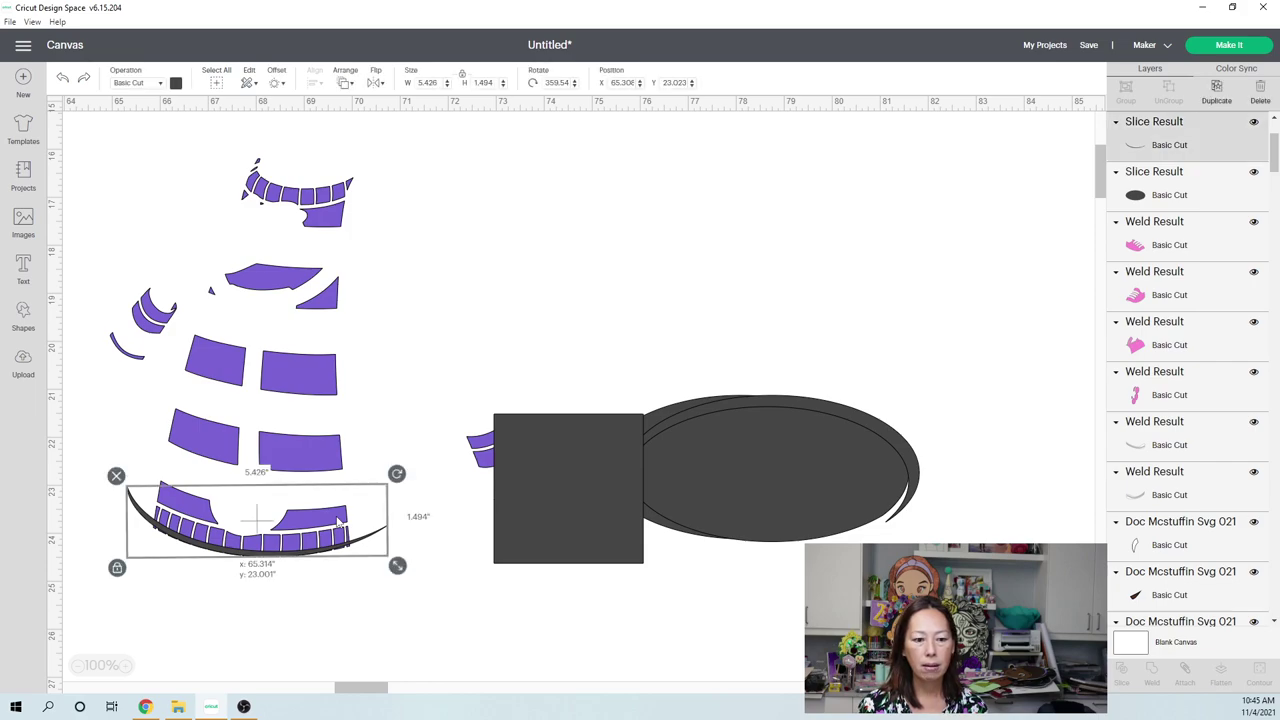
- Move the thin crescent below the sweater and ungroup the purple sweater layer into separate pieces
{"action": "left_click_drag", "start_coordinate": [339, 521], "coordinate": [347, 621]}
{"action": "left_click", "coordinate": [313, 515]}
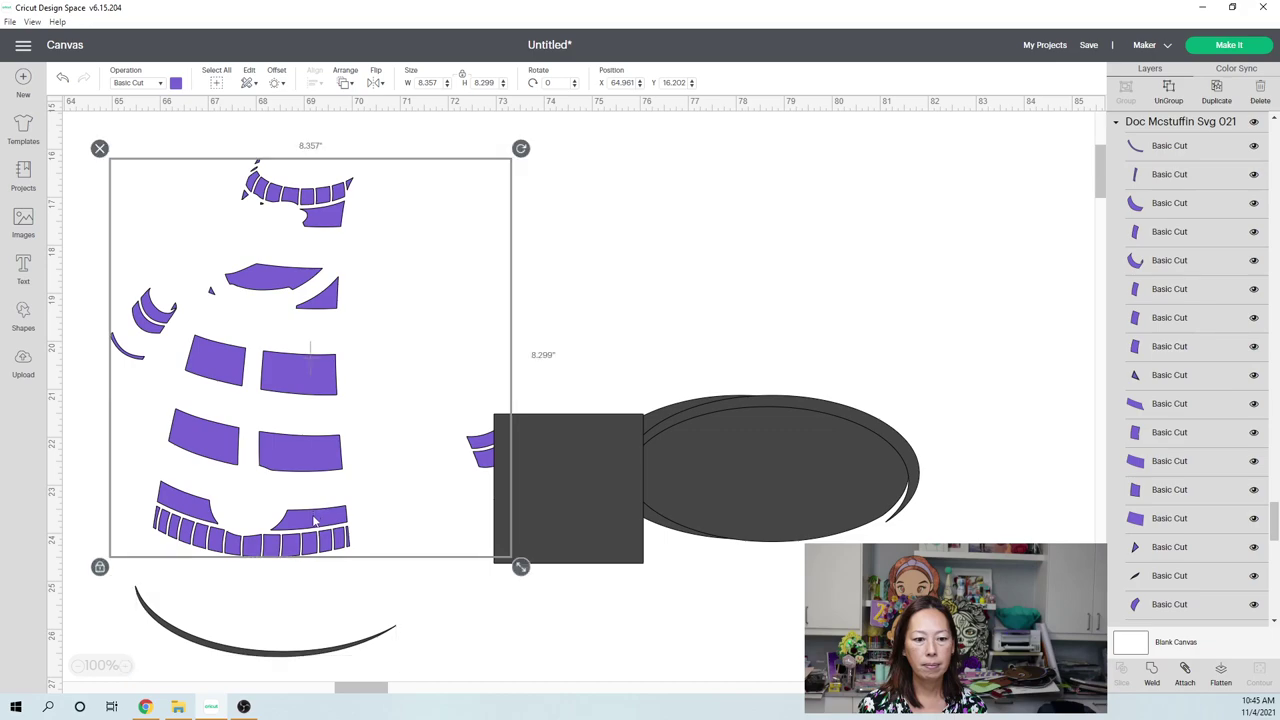
{"action": "left_click", "coordinate": [1170, 90]}
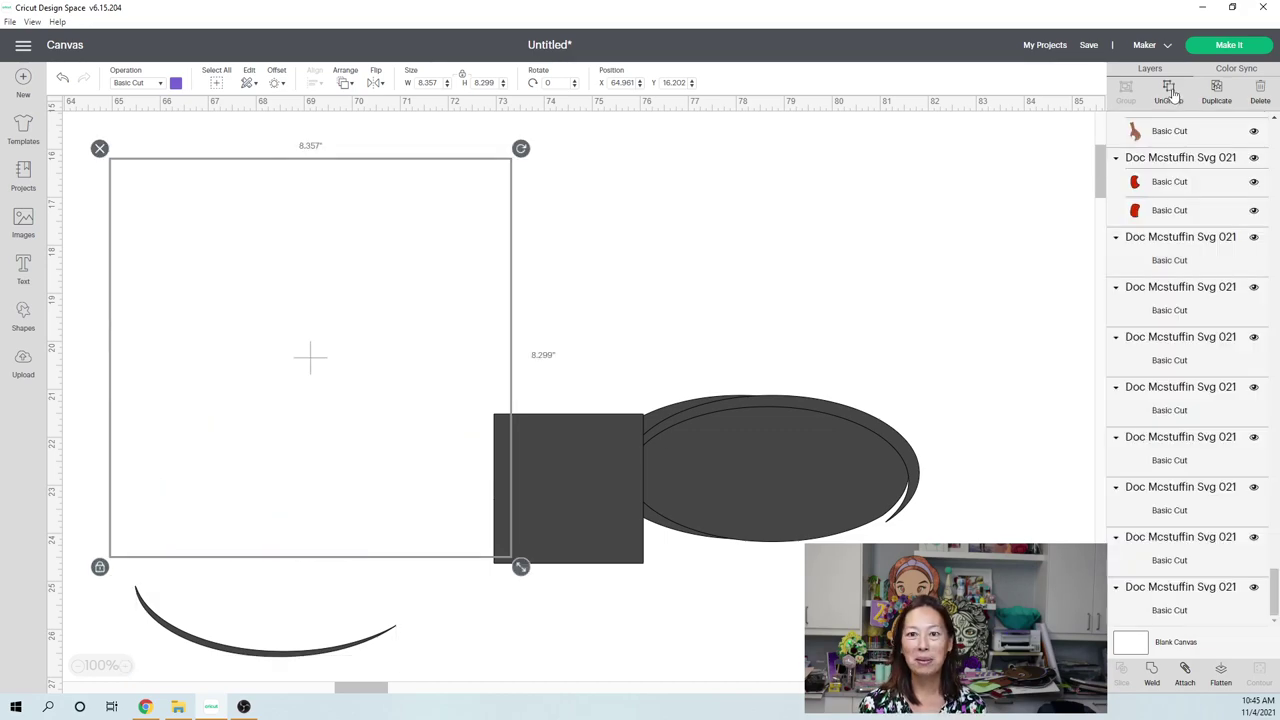
{"action": "left_click", "coordinate": [640, 224]}
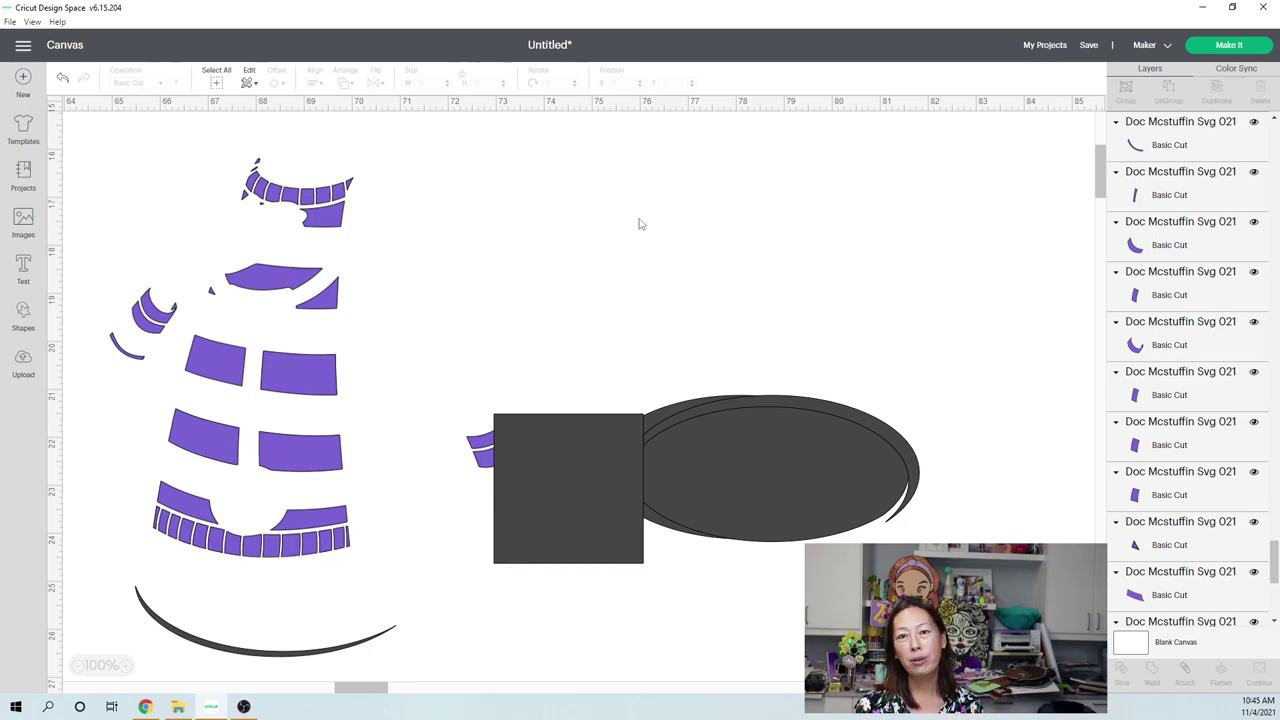
- Move the two purple panels directly above the bottom ribbing out to the empty area beside the sweater's collar
{"action": "left_click", "coordinate": [314, 525]}
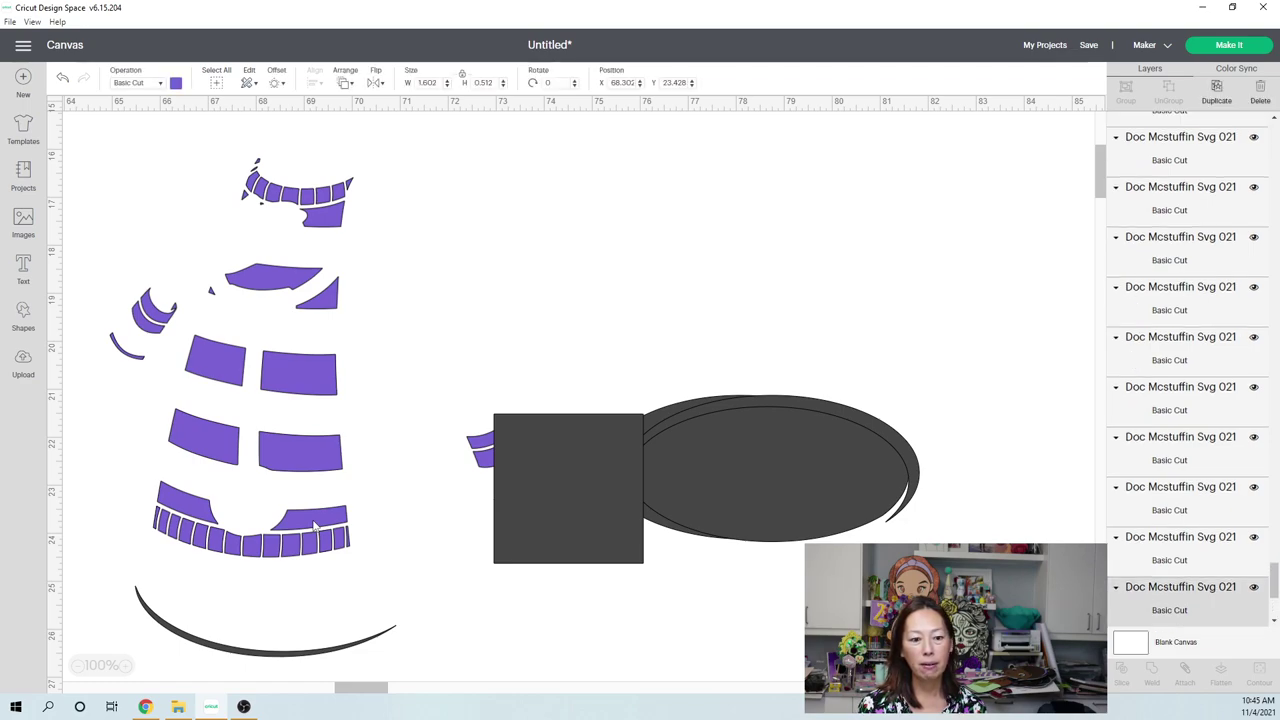
{"action": "left_click_drag", "start_coordinate": [314, 522], "coordinate": [465, 231]}
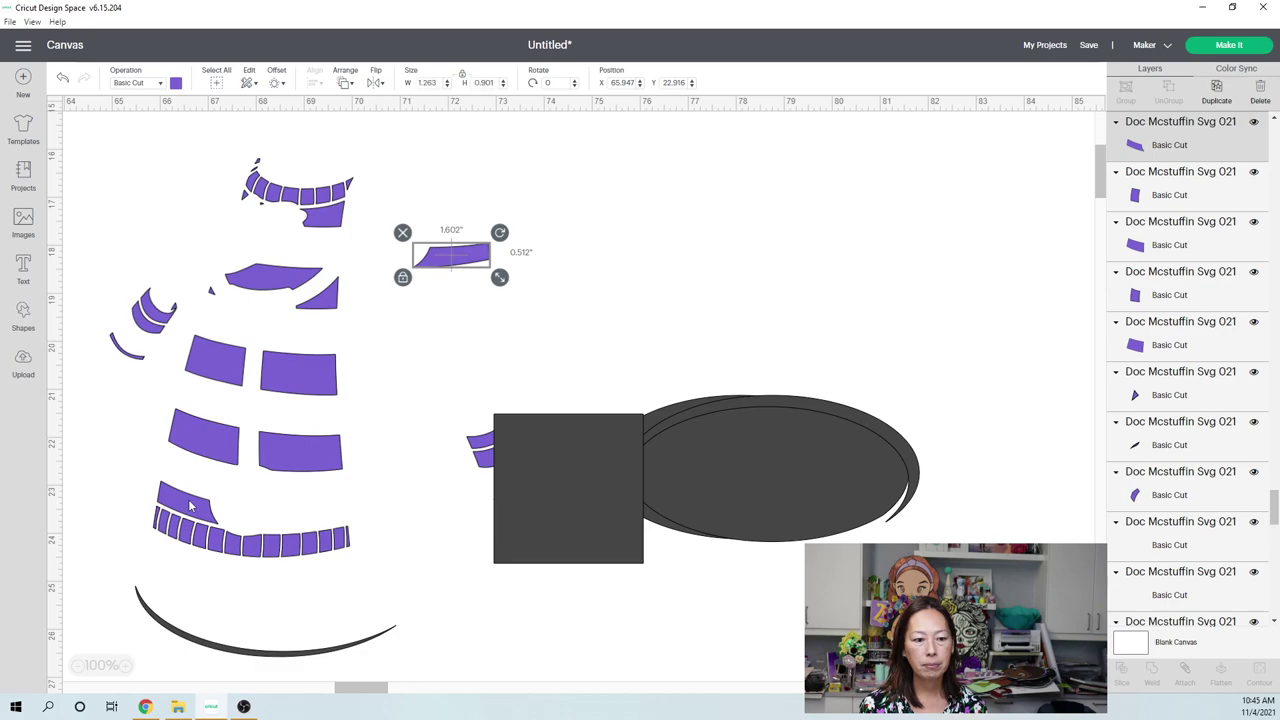
{"action": "left_click", "coordinate": [190, 507]}
{"action": "left_click_drag", "start_coordinate": [190, 507], "coordinate": [464, 229]}
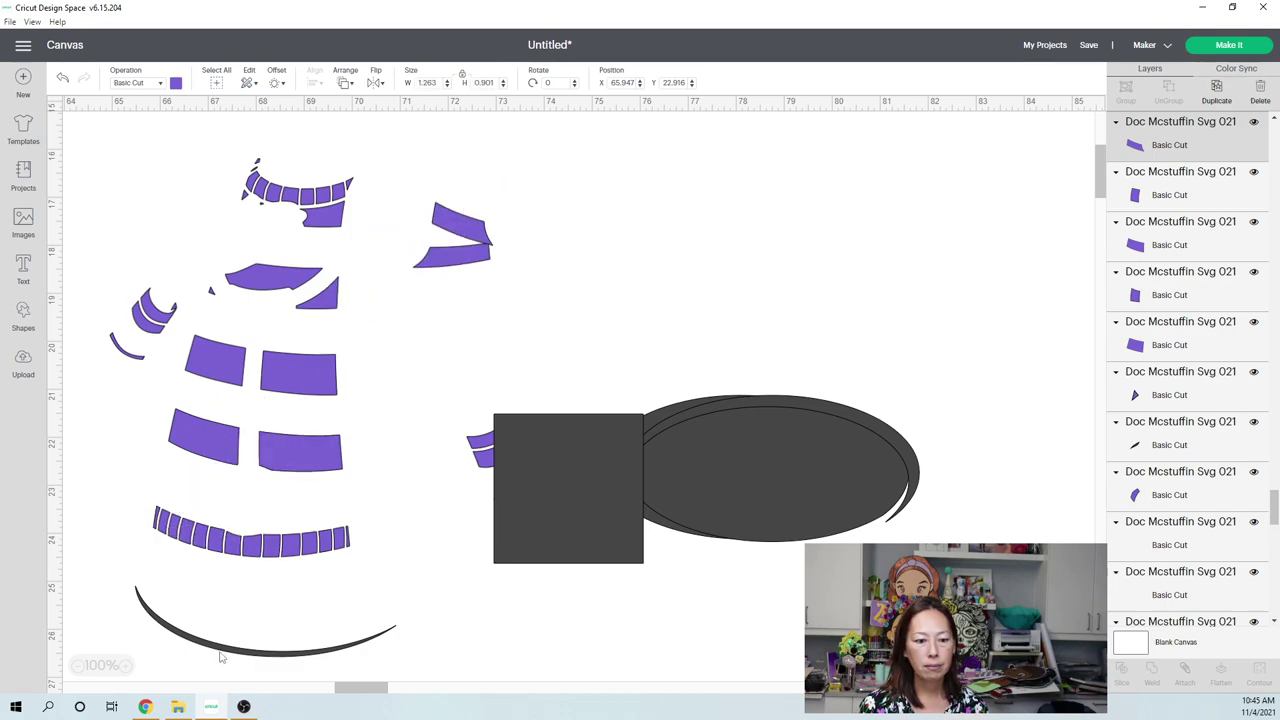
- Place the thin crescent back along the bottom ribbing and weld it together with all the ribbing pieces
{"action": "left_click_drag", "start_coordinate": [229, 657], "coordinate": [222, 561]}
{"action": "left_click", "coordinate": [231, 617]}
{"action": "left_click_drag", "start_coordinate": [420, 578], "coordinate": [117, 517]}
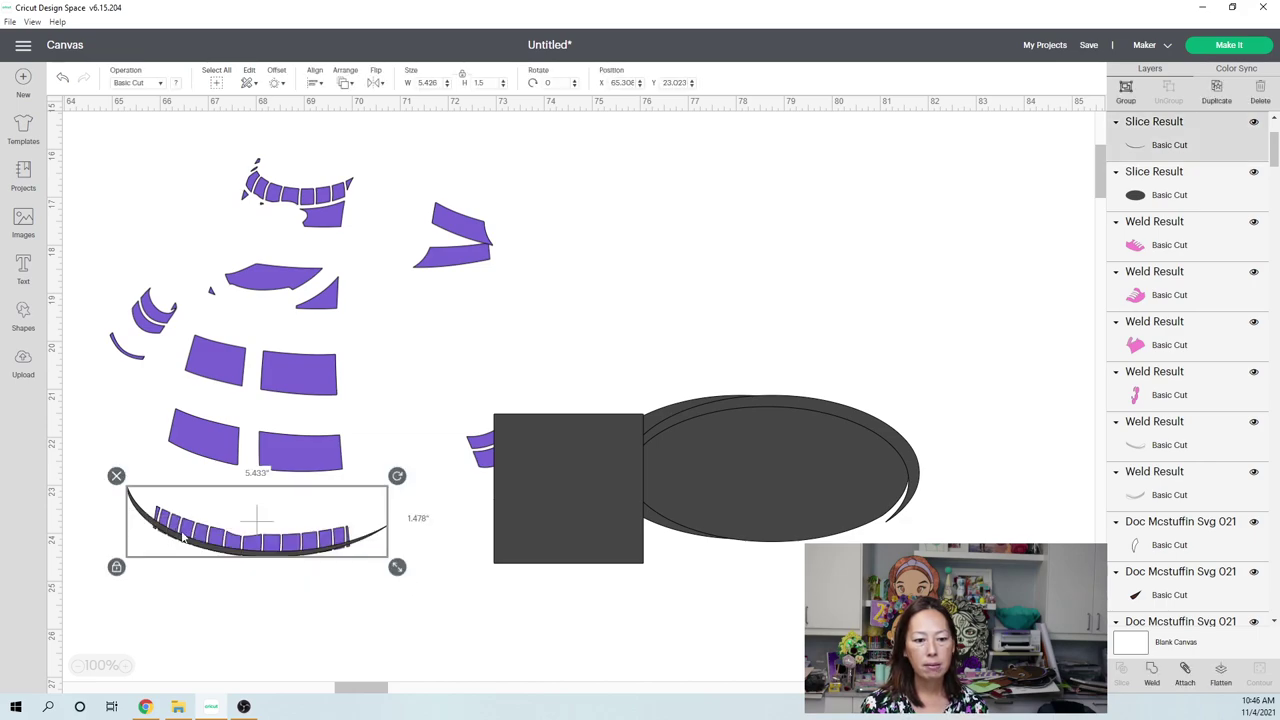
{"action": "left_click", "coordinate": [432, 576]}
{"action": "left_click", "coordinate": [300, 550]}
{"action": "key", "text": "Delete"}
{"action": "key", "text": "ctrl+z"}
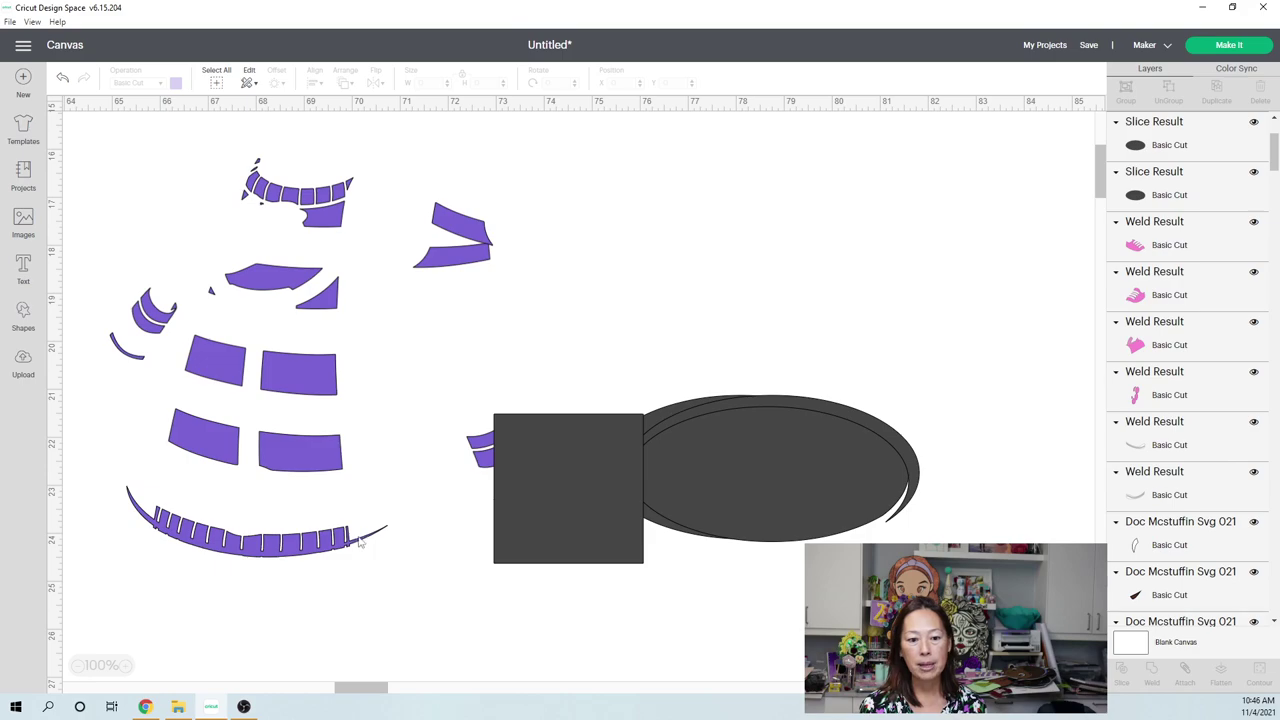
- Place the square over the crescent's right tip beyond the ribbing and slice the welded ribbing with it
{"action": "left_click_drag", "start_coordinate": [563, 499], "coordinate": [422, 547]}
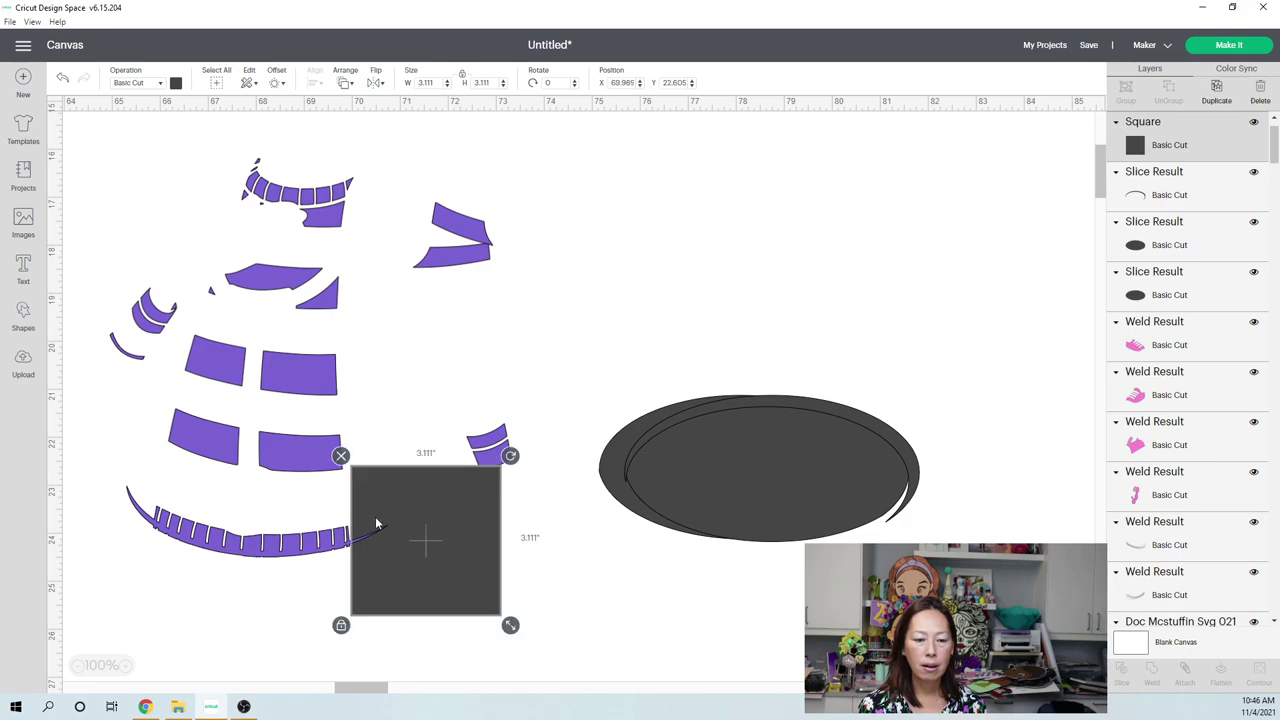
{"action": "left_click_drag", "start_coordinate": [106, 566], "coordinate": [458, 545]}
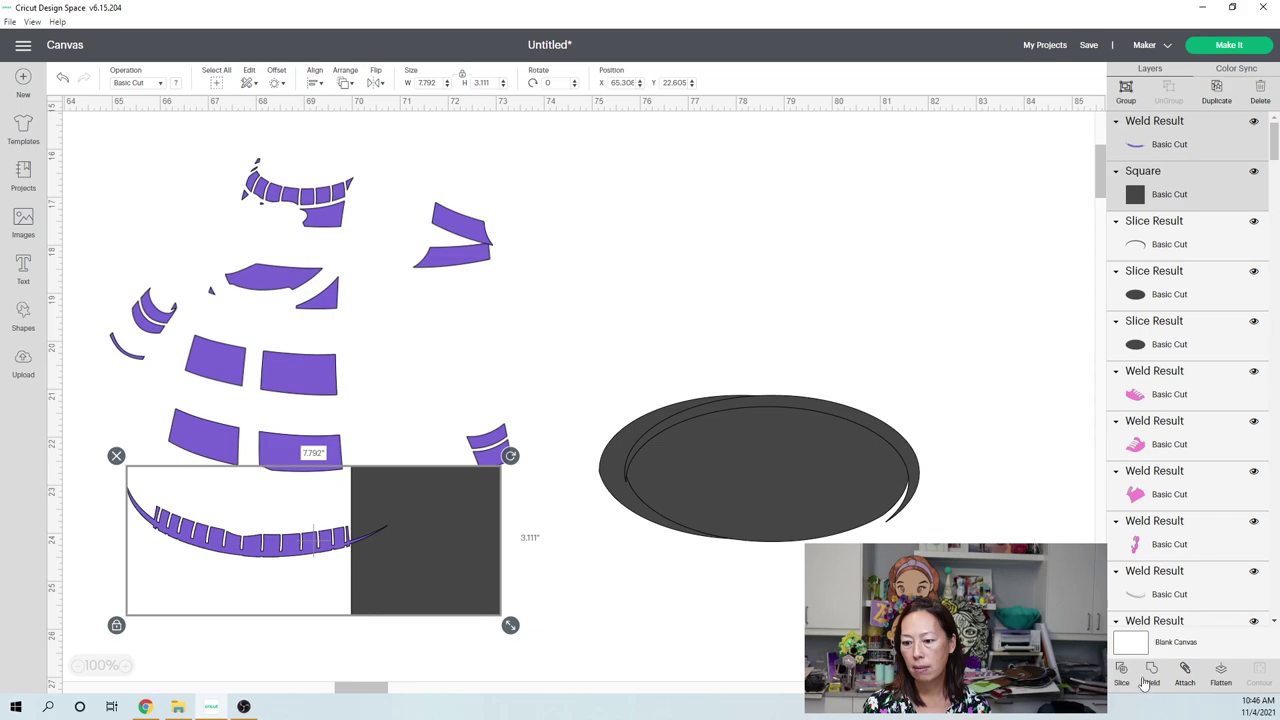
{"action": "left_click", "coordinate": [506, 540]}
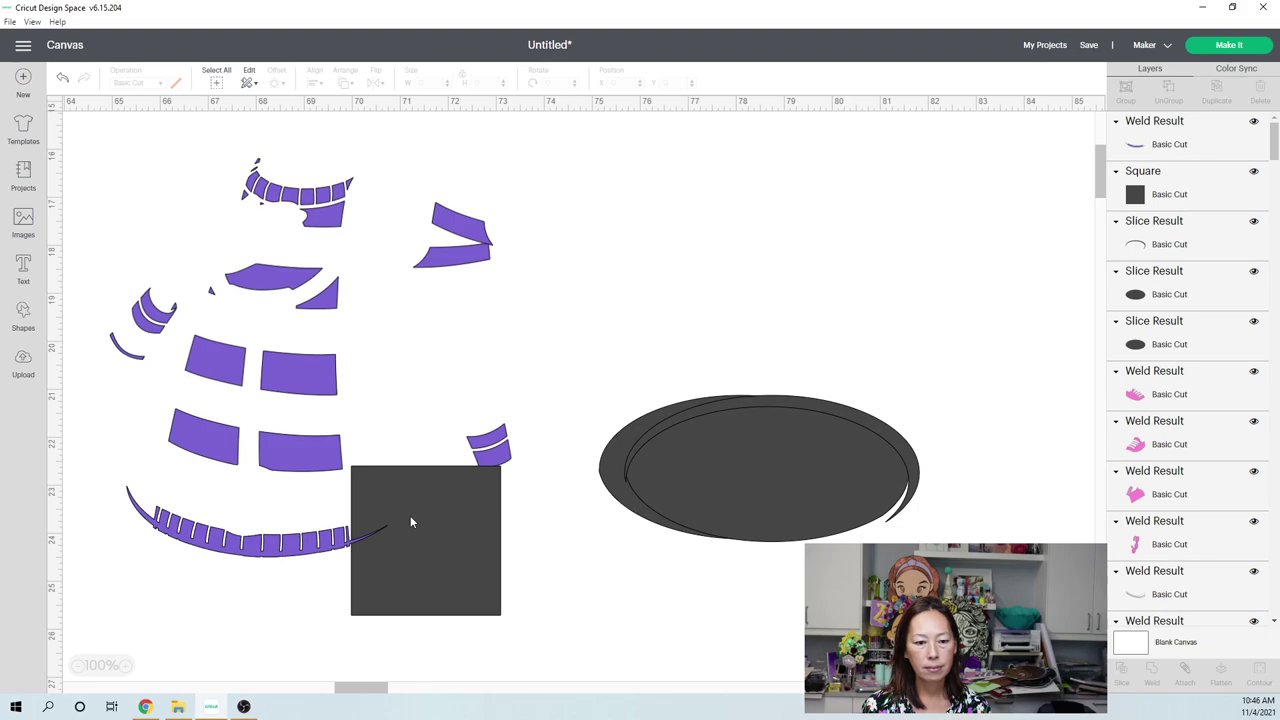
- Move the square aside and delete the slivers cut from the ribbing's right tip
{"action": "left_click_drag", "start_coordinate": [410, 515], "coordinate": [623, 537]}
{"action": "left_click", "coordinate": [363, 541]}
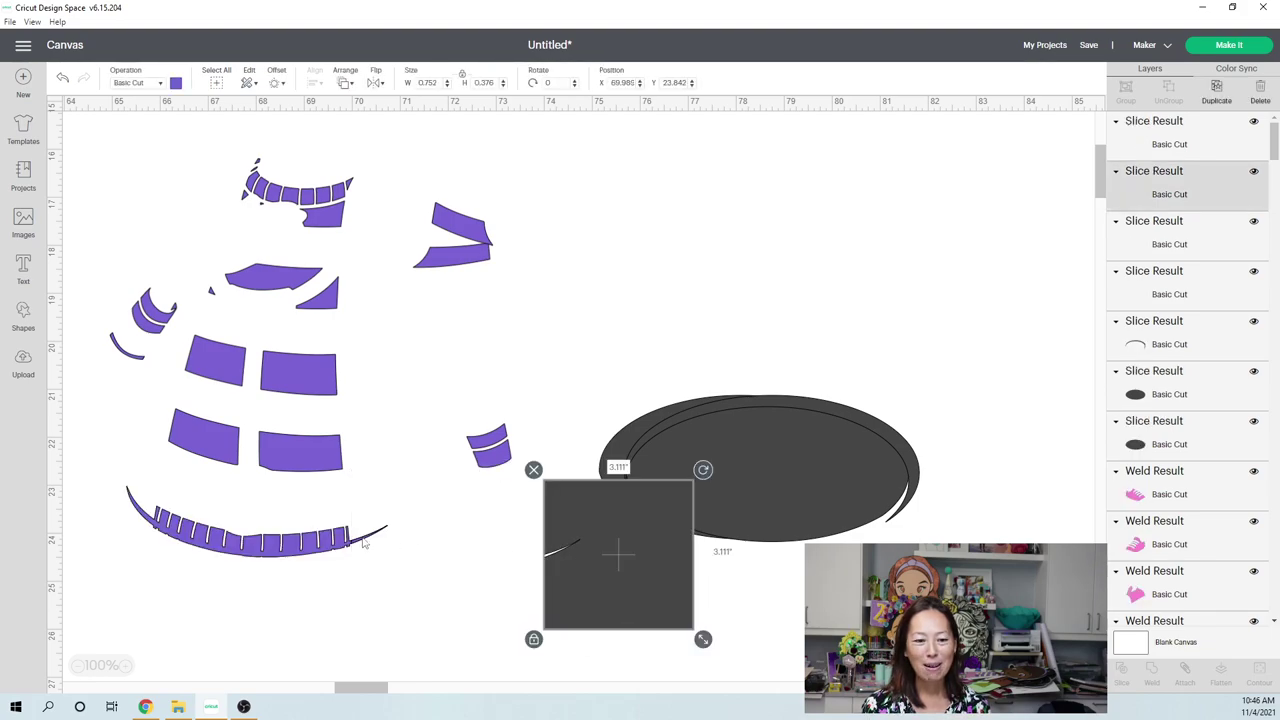
{"action": "left_click_drag", "start_coordinate": [363, 541], "coordinate": [420, 535]}
{"action": "left_click", "coordinate": [441, 604]}
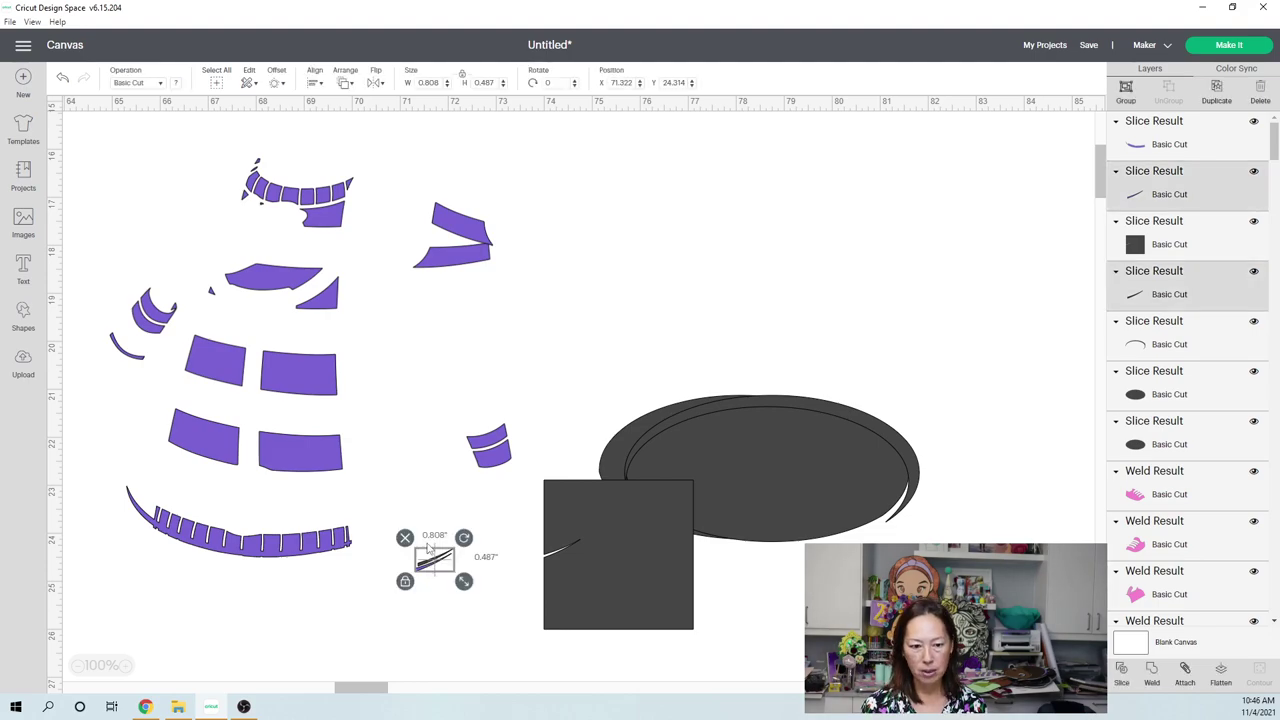
{"action": "key", "text": "Delete"}
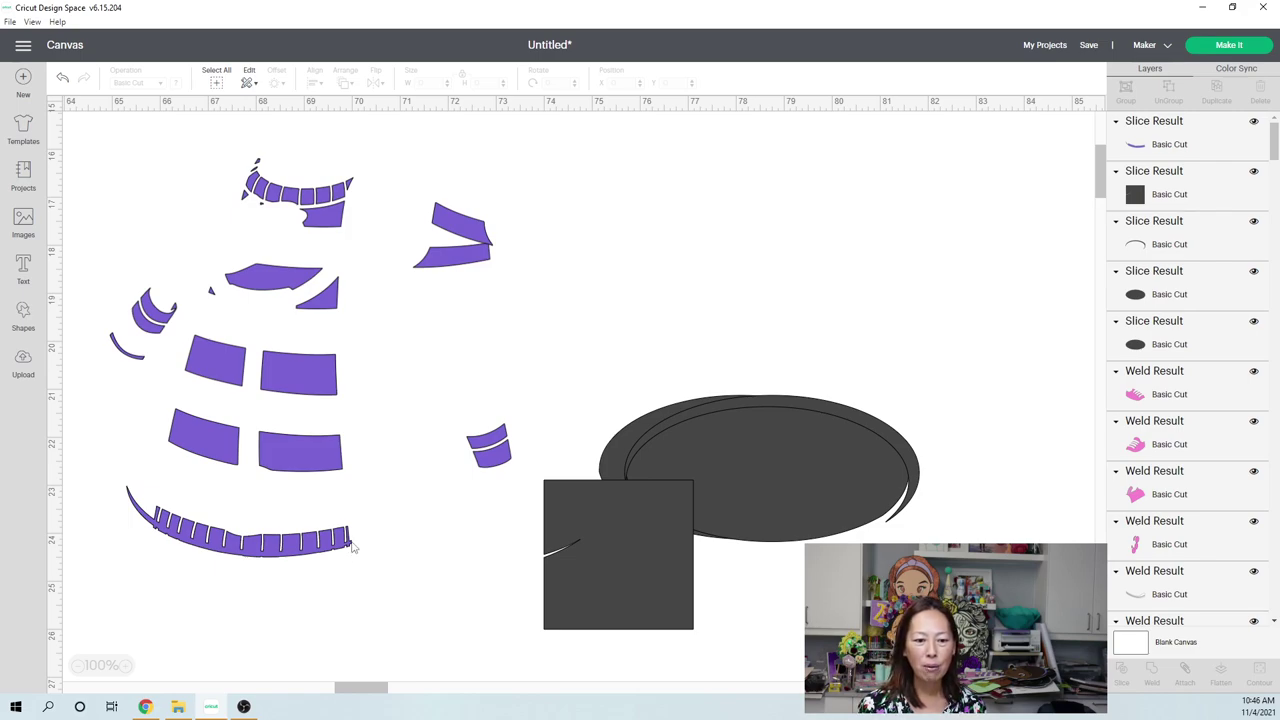
- Bring the square to the ribbing's left end and rotate the ribbing to about 346.91 degrees, with its left tip overlapping the square
{"action": "left_click_drag", "start_coordinate": [618, 562], "coordinate": [151, 531]}
{"action": "left_click_drag", "start_coordinate": [270, 555], "coordinate": [330, 585]}
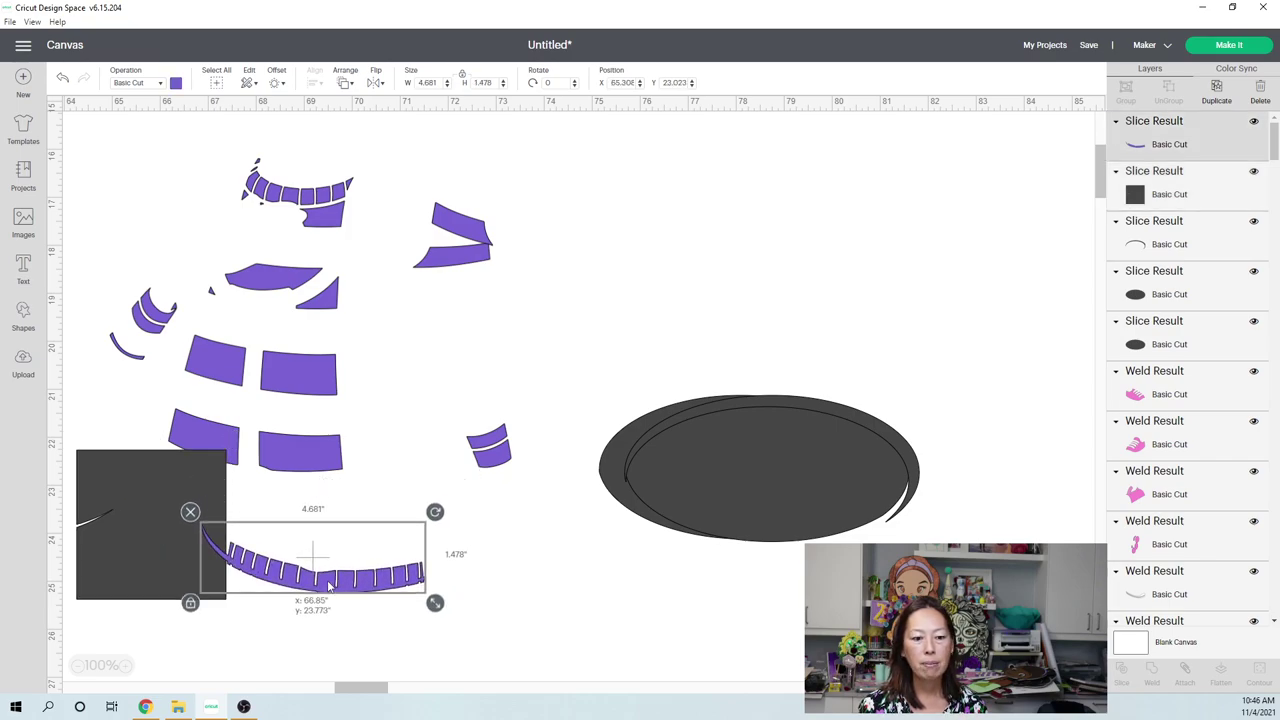
{"action": "left_click_drag", "start_coordinate": [435, 511], "coordinate": [423, 487]}
{"action": "left_click_drag", "start_coordinate": [351, 577], "coordinate": [348, 577]}
{"action": "left_click_drag", "start_coordinate": [421, 487], "coordinate": [421, 487]}
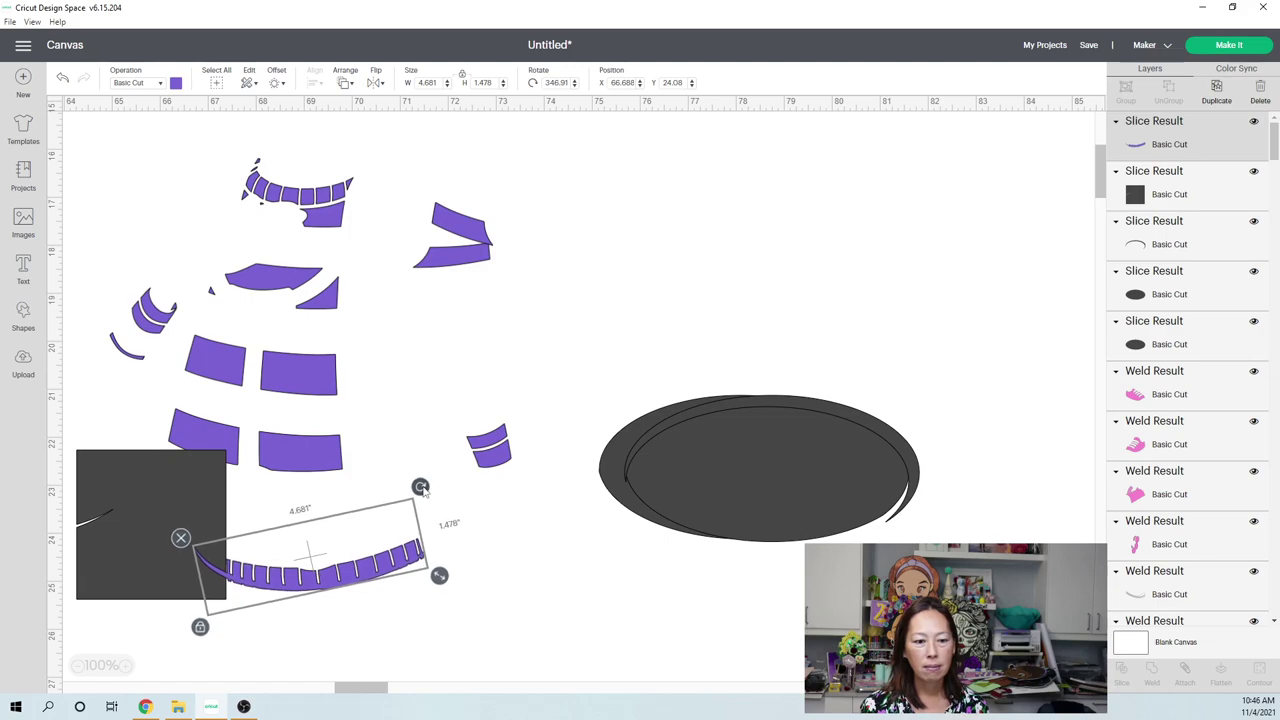
- Slice the ribbing's surplus left tip off with the square and move the trimmed ribbing away from the square
{"action": "left_click", "coordinate": [289, 628]}
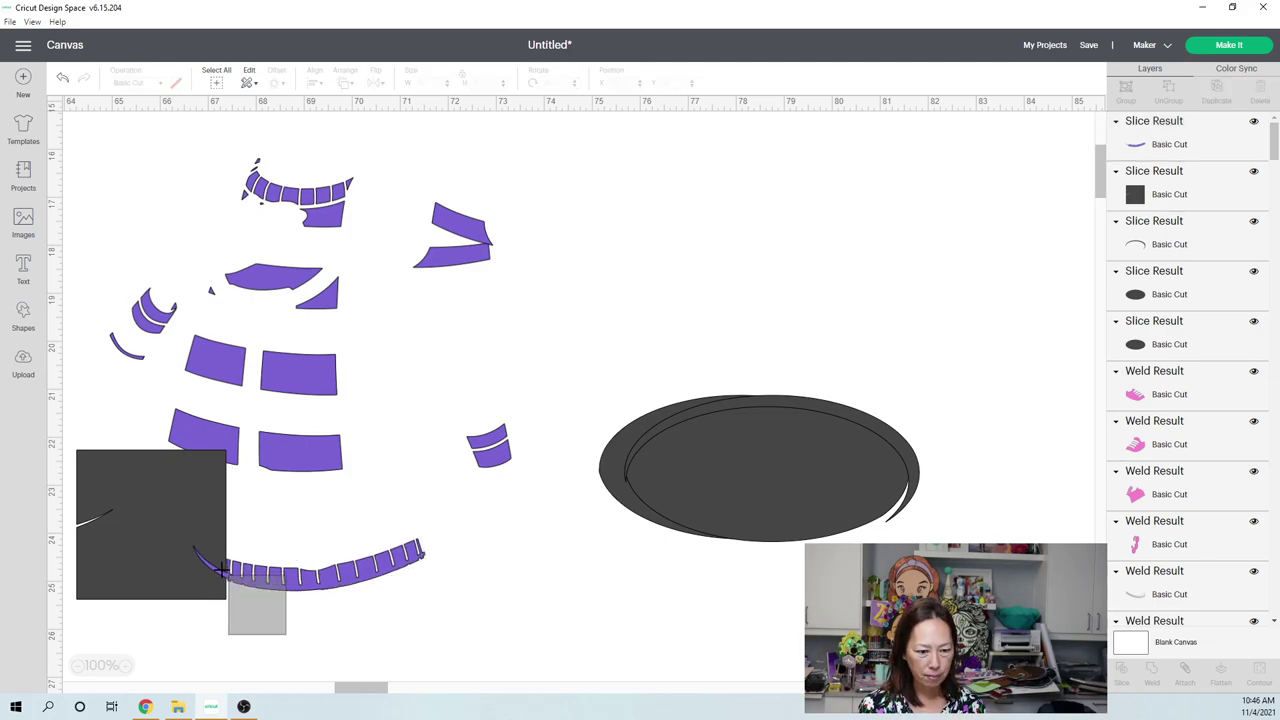
{"action": "left_click_drag", "start_coordinate": [205, 549], "coordinate": [686, 622]}
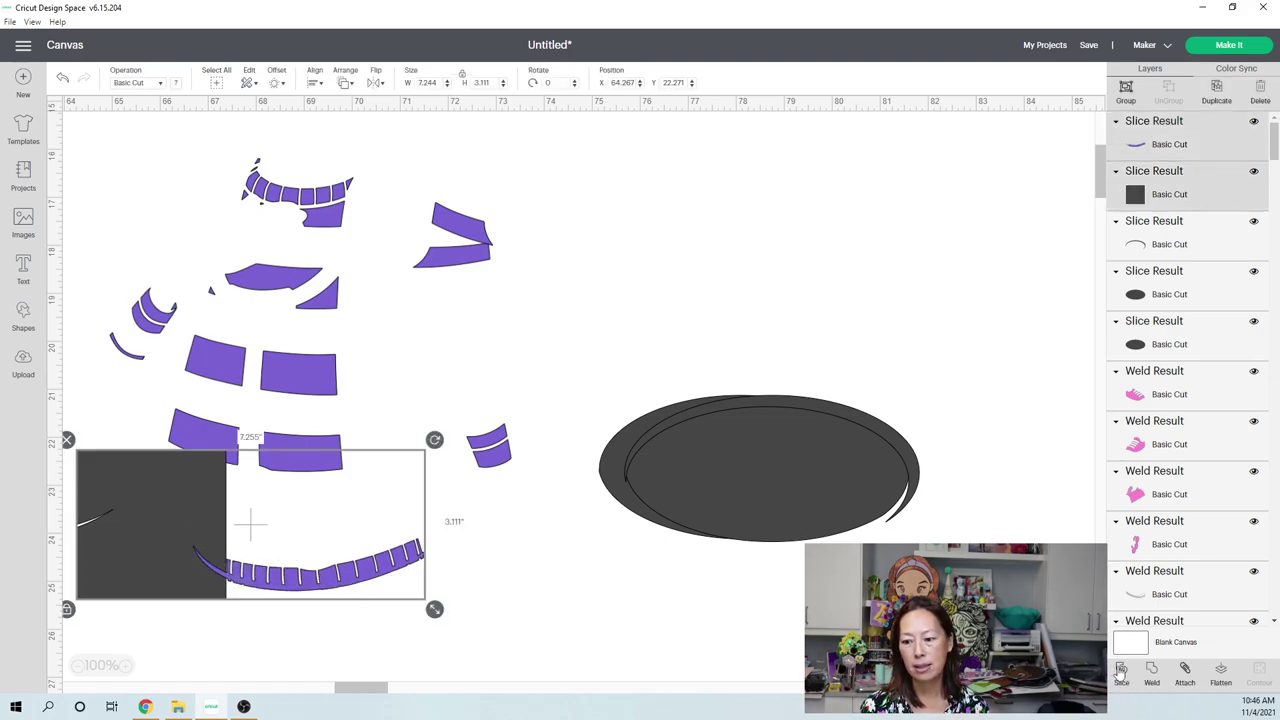
{"action": "left_click", "coordinate": [600, 610]}
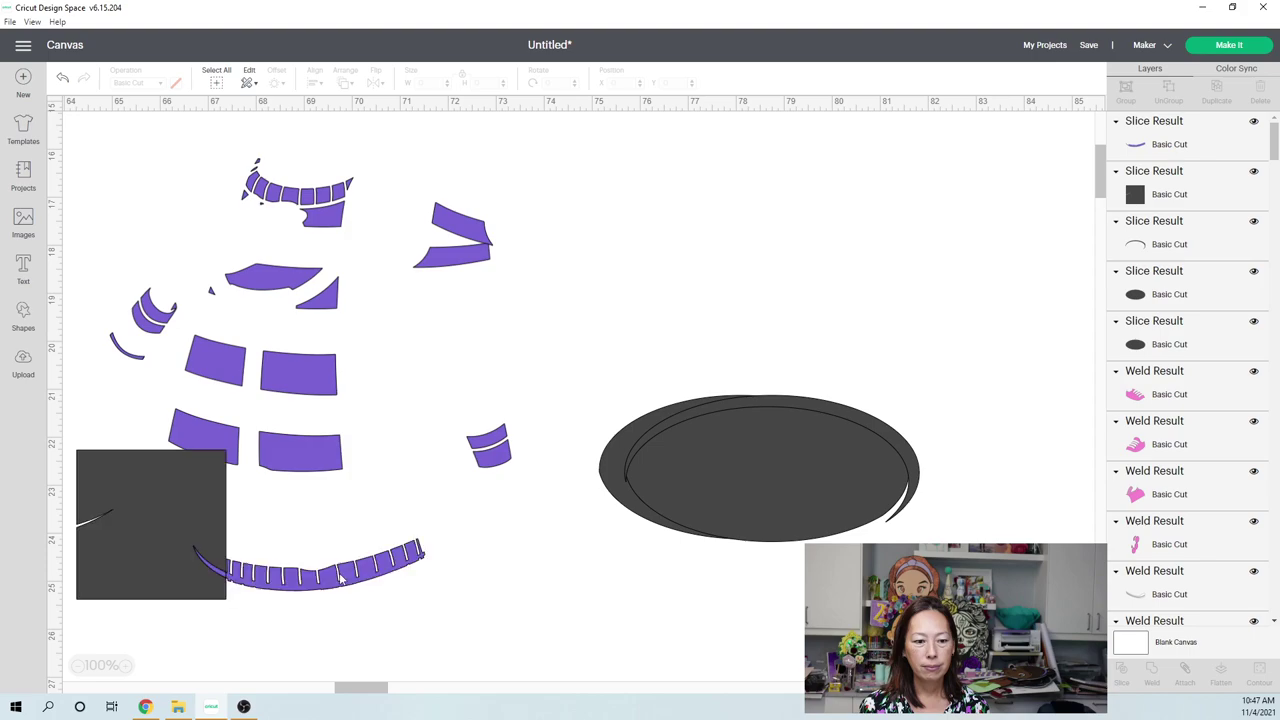
{"action": "left_click_drag", "start_coordinate": [353, 578], "coordinate": [537, 572]}
{"action": "left_click", "coordinate": [634, 580]}
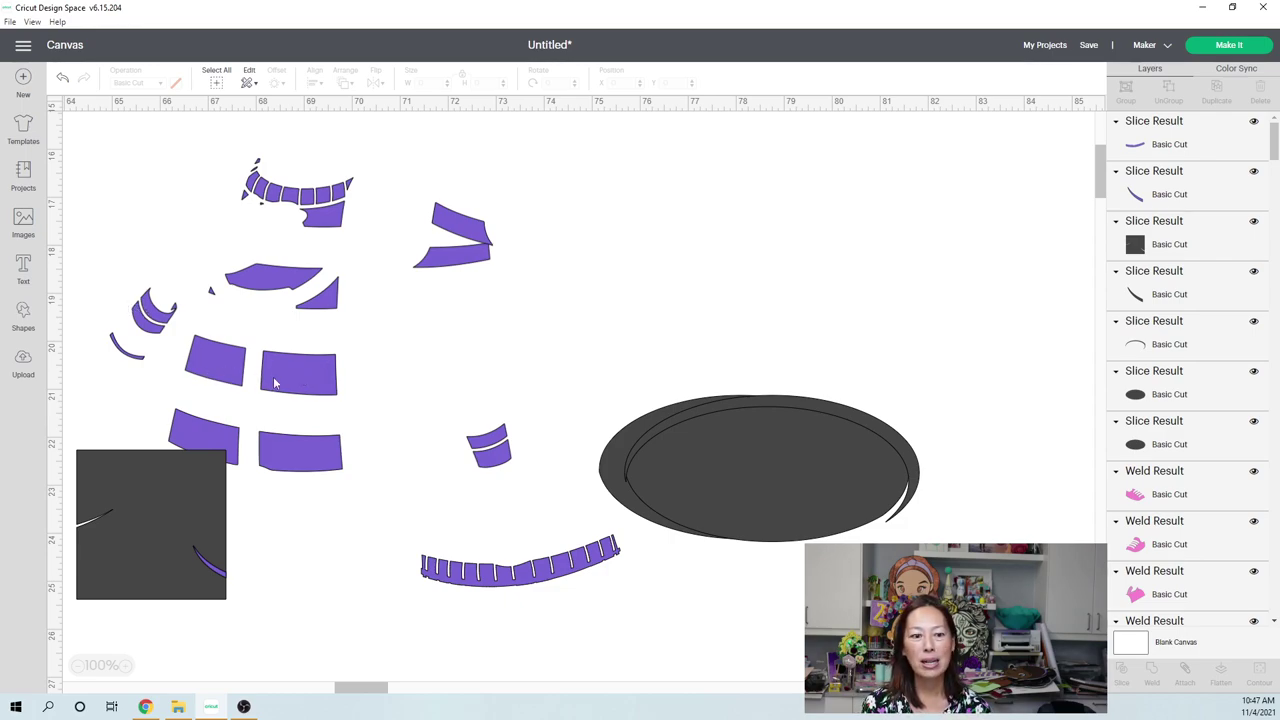
- Move the large surplus crescent off the ellipses to the space beside the purple sweater's upper pieces
{"action": "left_click", "coordinate": [211, 292]}
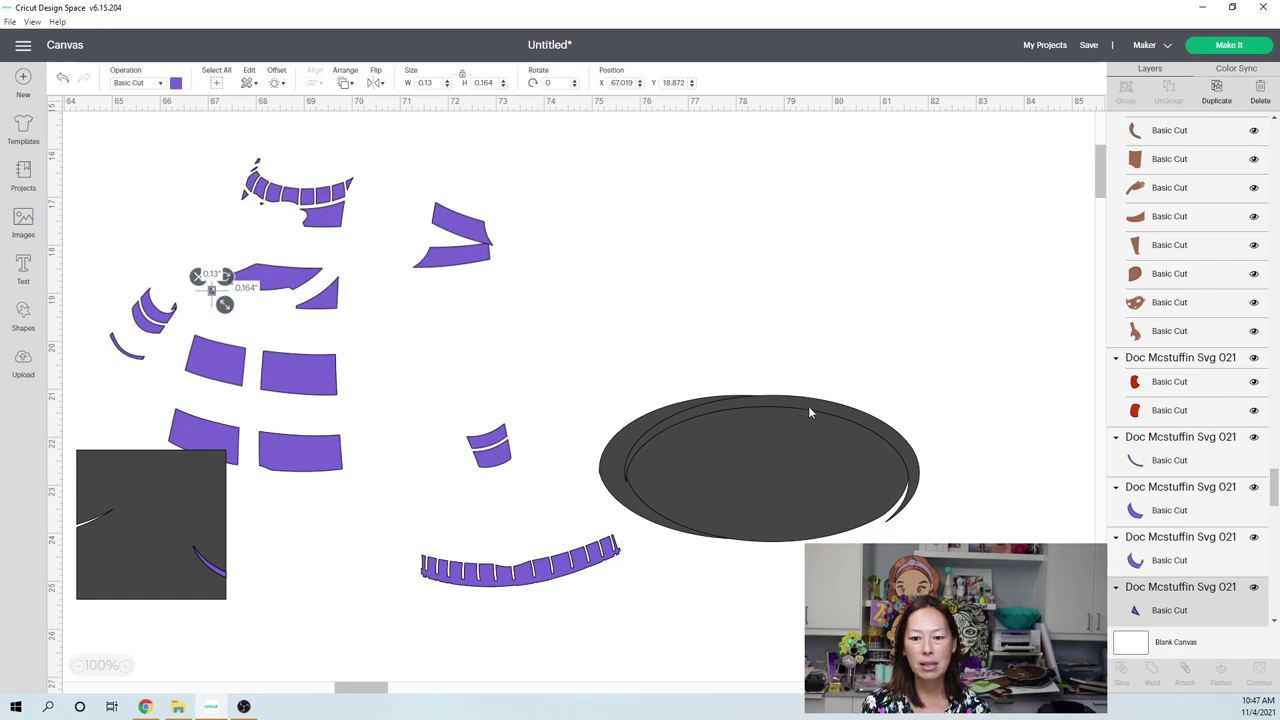
{"action": "left_click", "coordinate": [797, 378]}
{"action": "left_click_drag", "start_coordinate": [797, 351], "coordinate": [646, 261]}
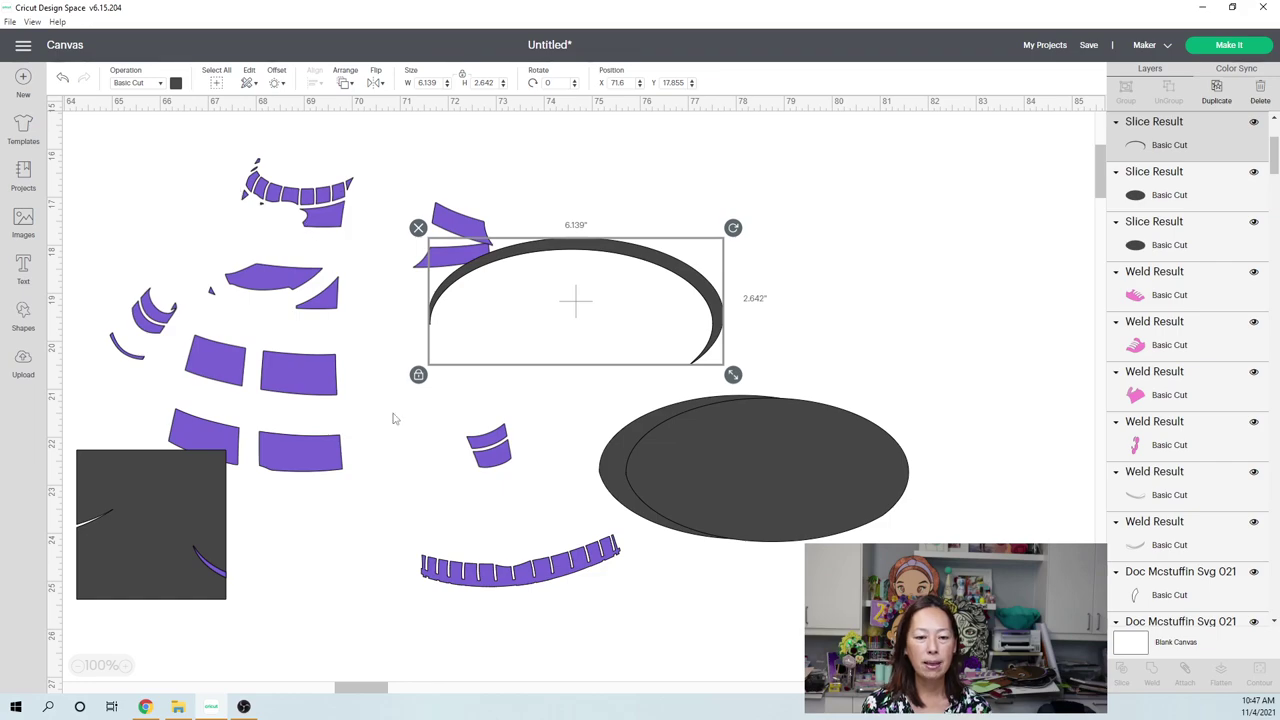
{"action": "left_click", "coordinate": [78, 666]}
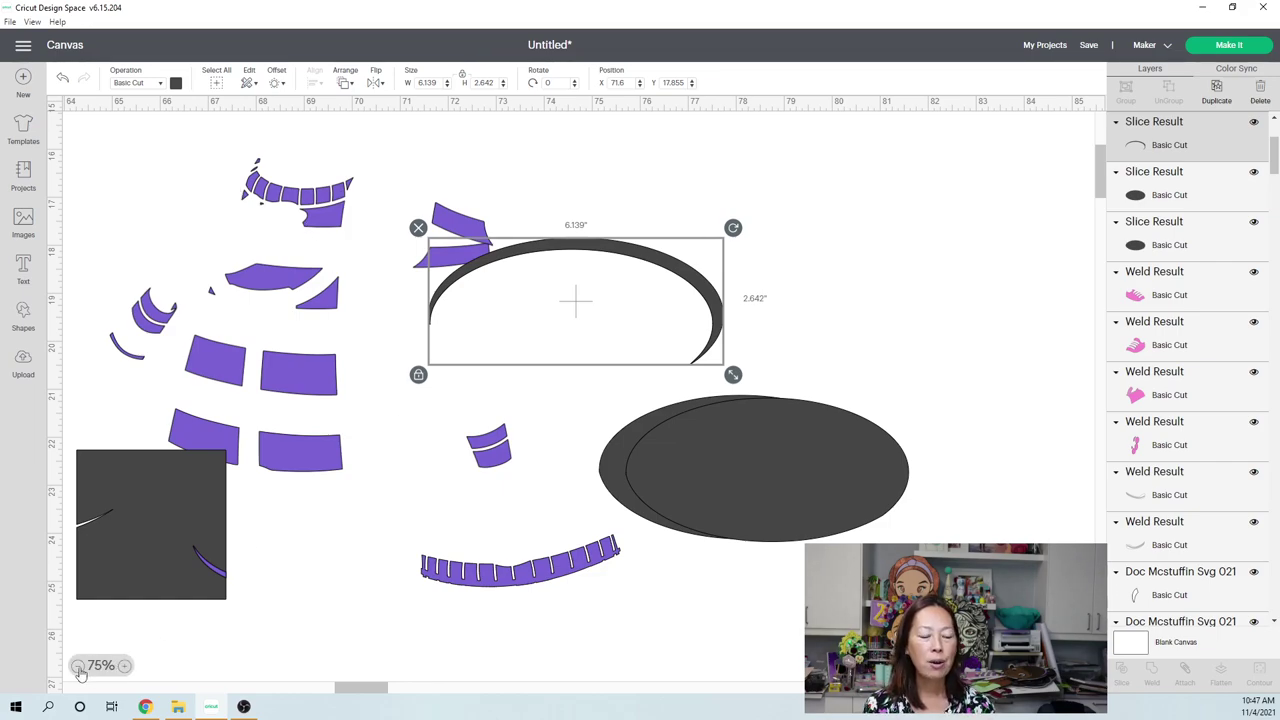
- Move the purple headband and brown hair layers off the full character into the empty space beside the coat
{"action": "left_click", "coordinate": [78, 666]}
{"action": "left_click", "coordinate": [78, 666]}
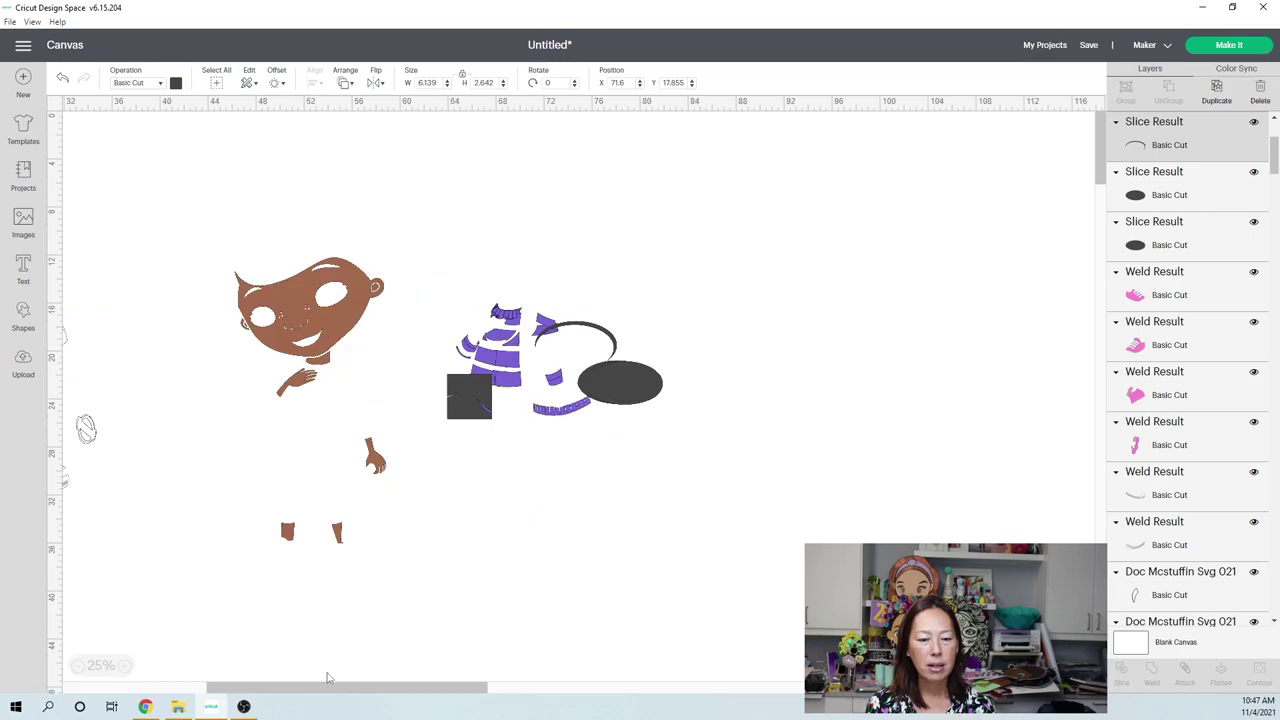
{"action": "left_click_drag", "start_coordinate": [309, 693], "coordinate": [167, 697]}
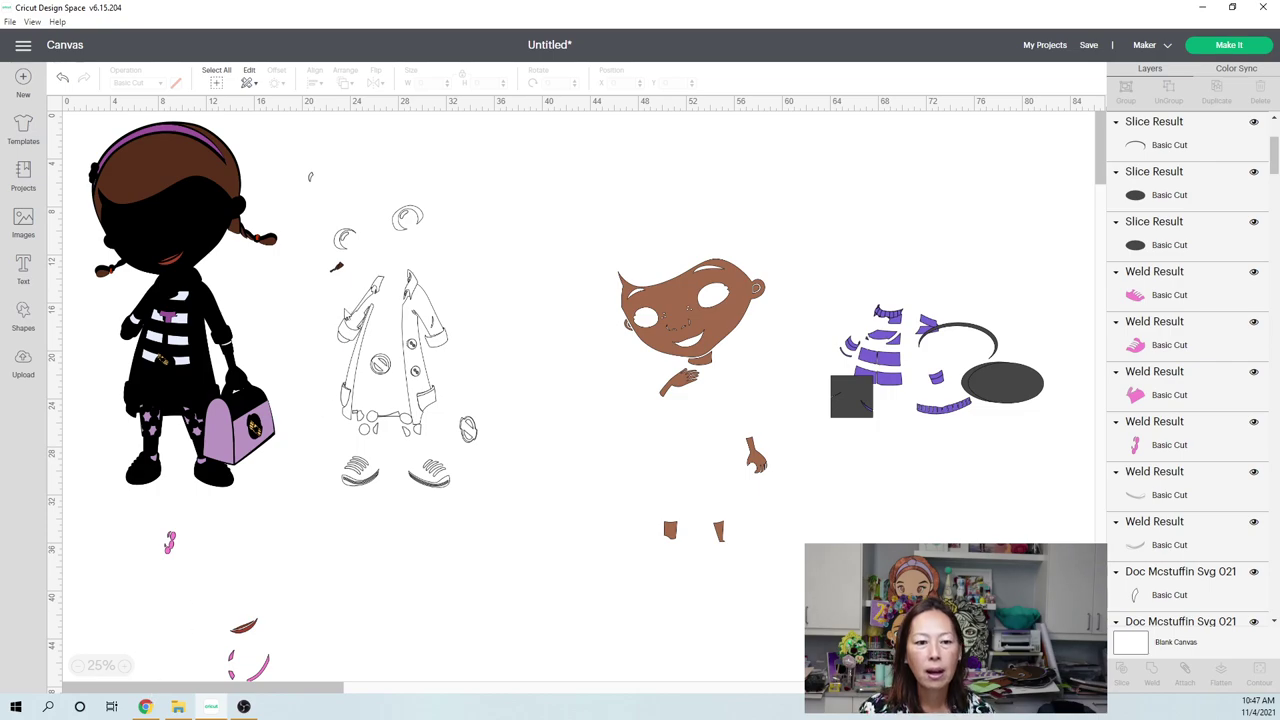
{"action": "left_click", "coordinate": [379, 281]}
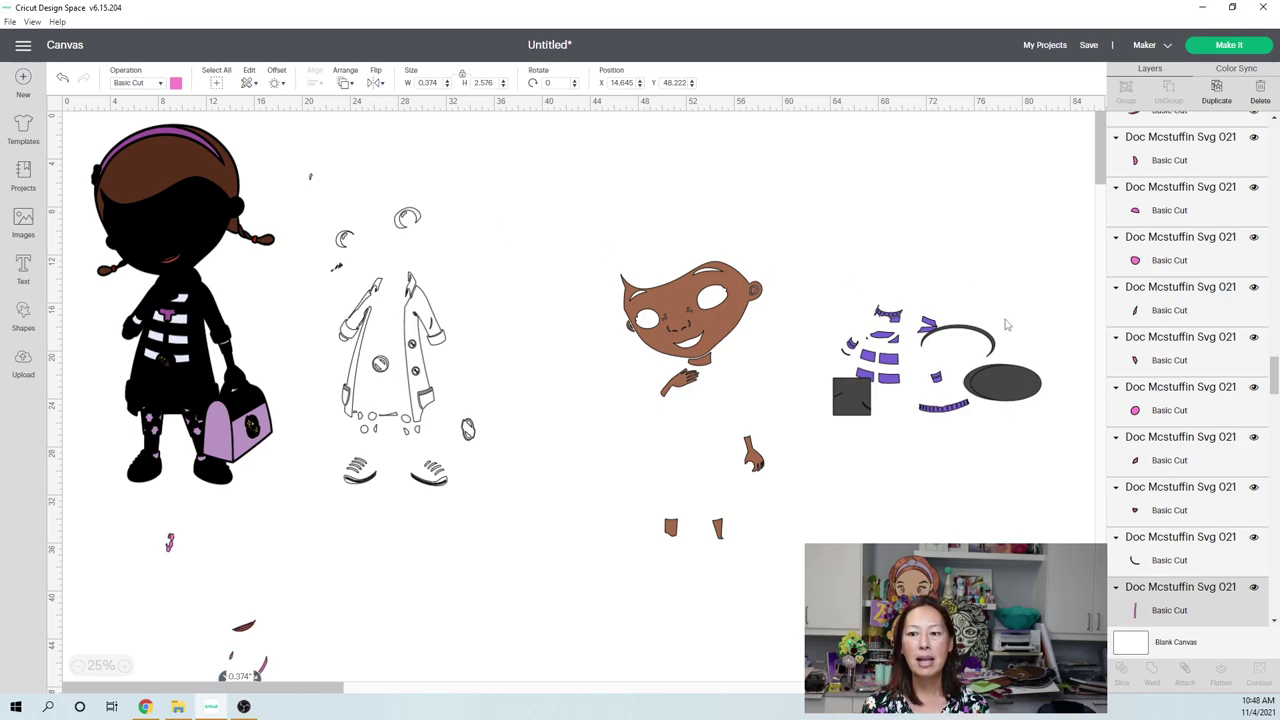
{"action": "left_click_drag", "start_coordinate": [159, 150], "coordinate": [581, 197]}
{"action": "left_click_drag", "start_coordinate": [142, 172], "coordinate": [526, 197]}
- Move the 30-inch black silhouette off the character to the clear area beneath the pink pieces, at about X 6.07, Y 64.58
{"action": "left_click_drag", "start_coordinate": [130, 157], "coordinate": [519, 335]}
{"action": "left_click_drag", "start_coordinate": [670, 391], "coordinate": [525, 503]}
{"action": "scroll", "coordinate": [525, 505], "scroll_direction": "down", "scroll_amount": 3}
{"action": "scroll", "coordinate": [527, 495], "scroll_direction": "down", "scroll_amount": 7}
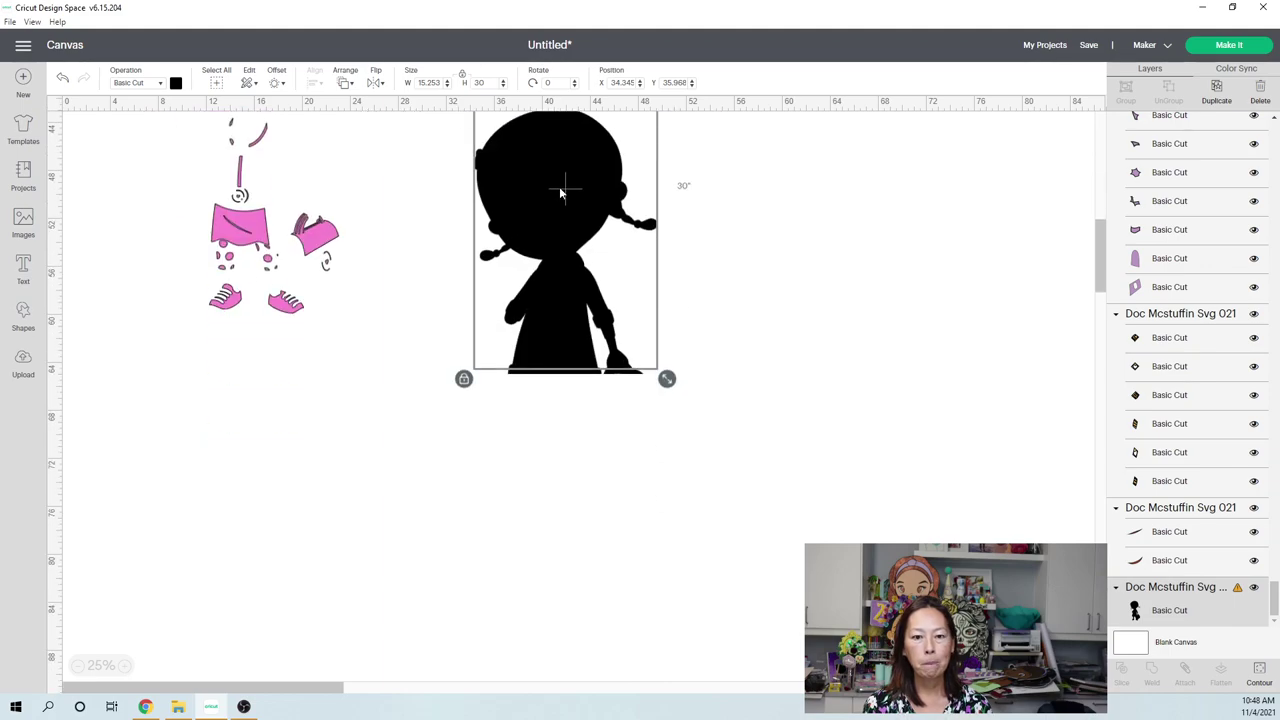
{"action": "mouse_move", "coordinate": [559, 176]}
{"action": "left_mouse_down"}
{"action": "mouse_move", "coordinate": [559, 164]}
{"action": "mouse_move", "coordinate": [485, 354]}
{"action": "mouse_move", "coordinate": [380, 440]}
{"action": "mouse_move", "coordinate": [263, 504]}
{"action": "left_mouse_up"}
{"action": "scroll", "coordinate": [276, 454], "scroll_direction": "down", "scroll_amount": 1}
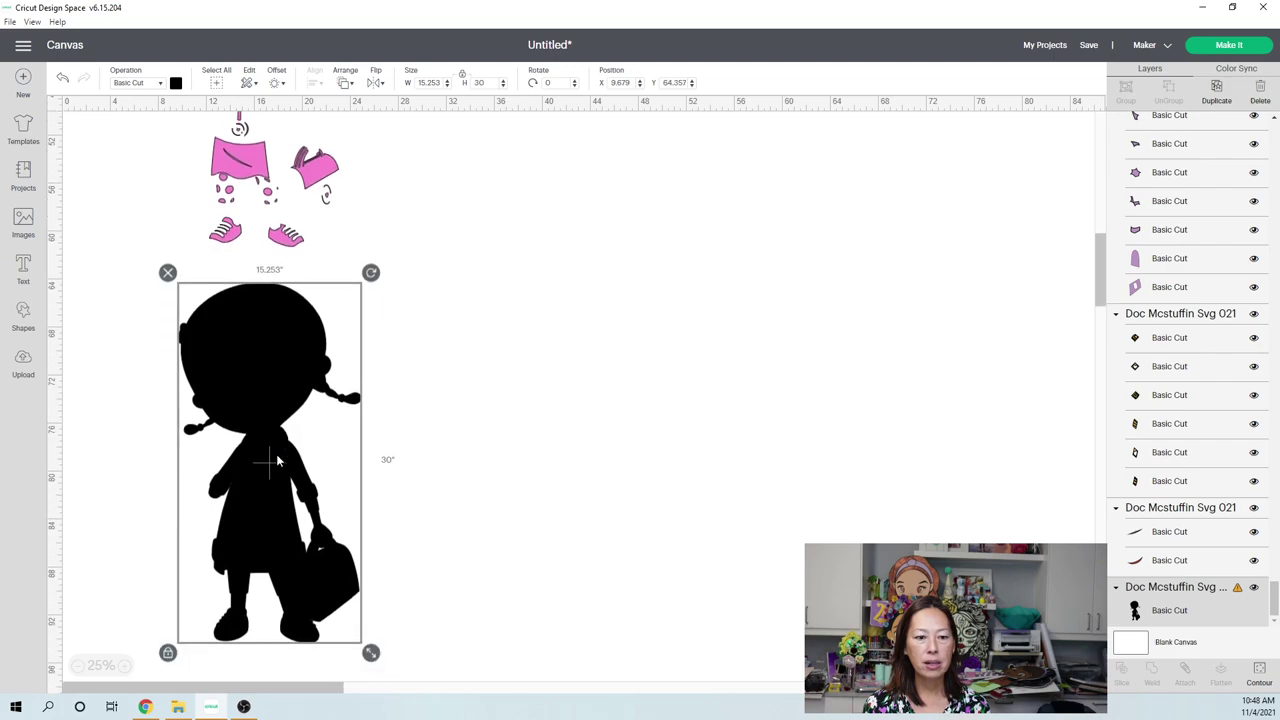
{"action": "left_click_drag", "start_coordinate": [271, 283], "coordinate": [229, 290]}
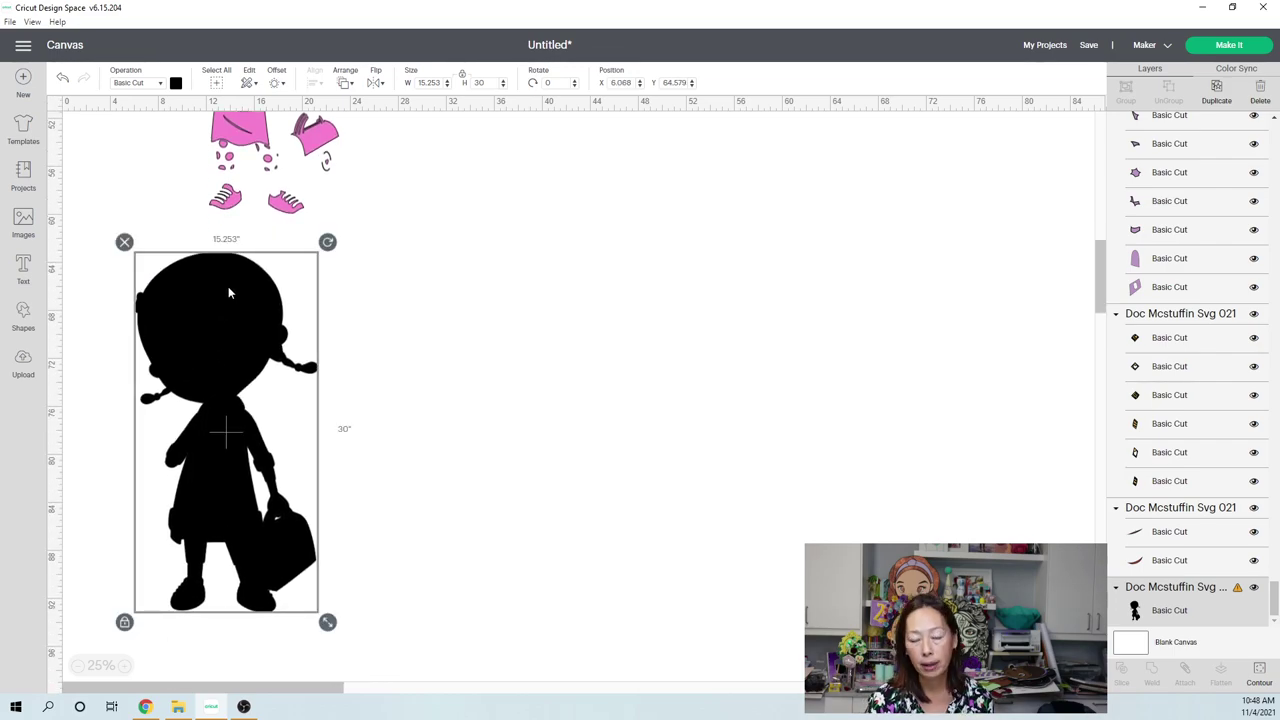
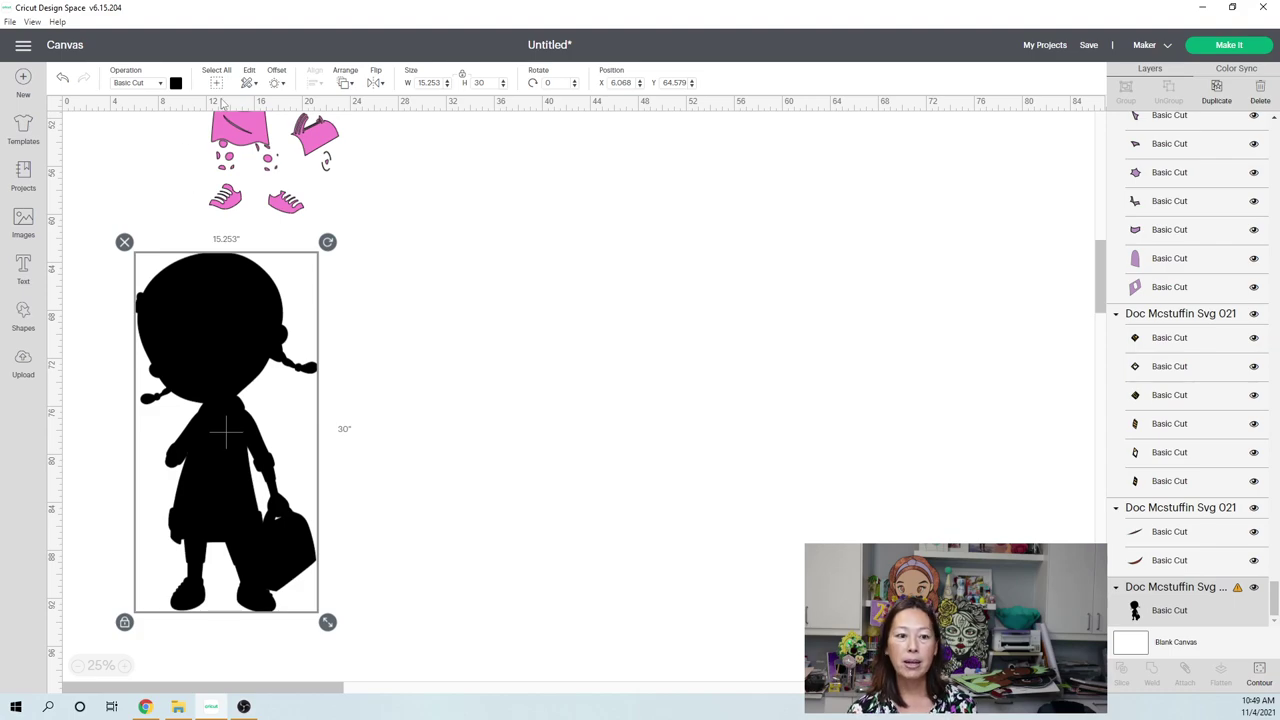
- Move the brown skin group down into open space, ungroup it, and shift the face up away from the loose ear and neck pieces
{"action": "scroll", "coordinate": [488, 343], "scroll_direction": "up", "scroll_amount": 3}
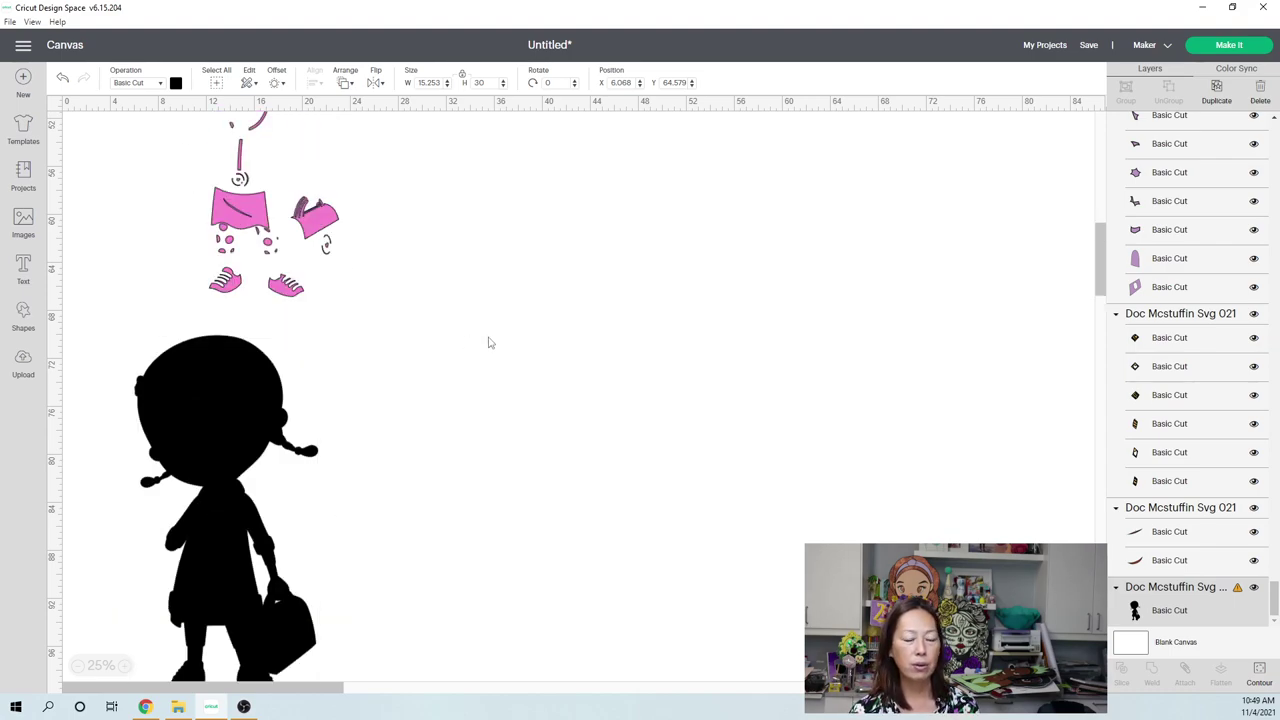
{"action": "scroll", "coordinate": [473, 350], "scroll_direction": "up", "scroll_amount": 2}
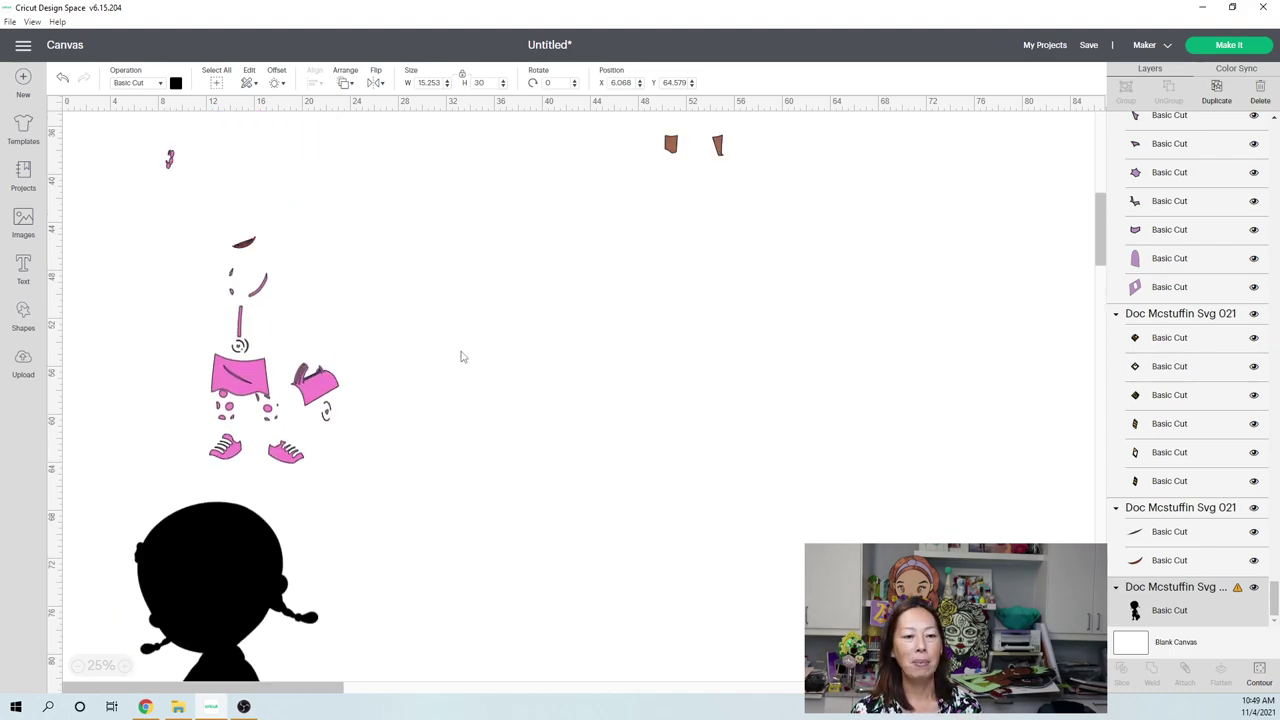
{"action": "scroll", "coordinate": [461, 356], "scroll_direction": "up", "scroll_amount": 4}
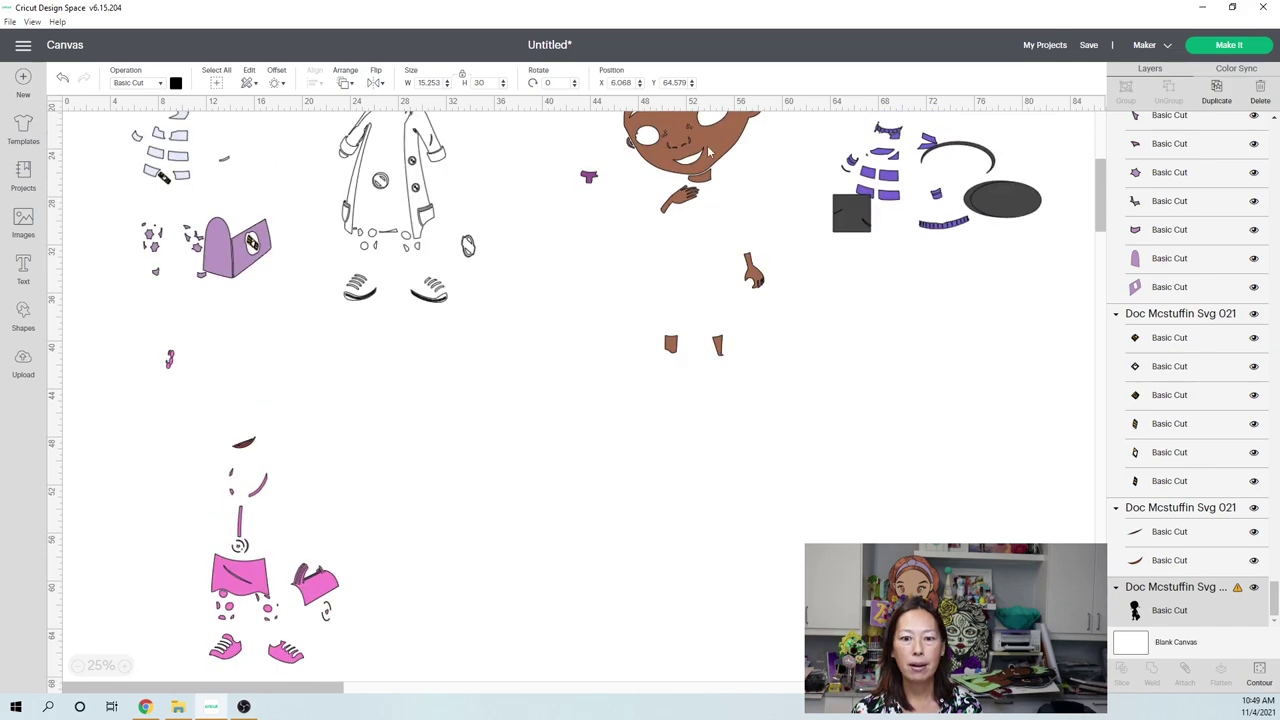
{"action": "scroll", "coordinate": [708, 152], "scroll_direction": "up", "scroll_amount": 1}
{"action": "left_click", "coordinate": [708, 152]}
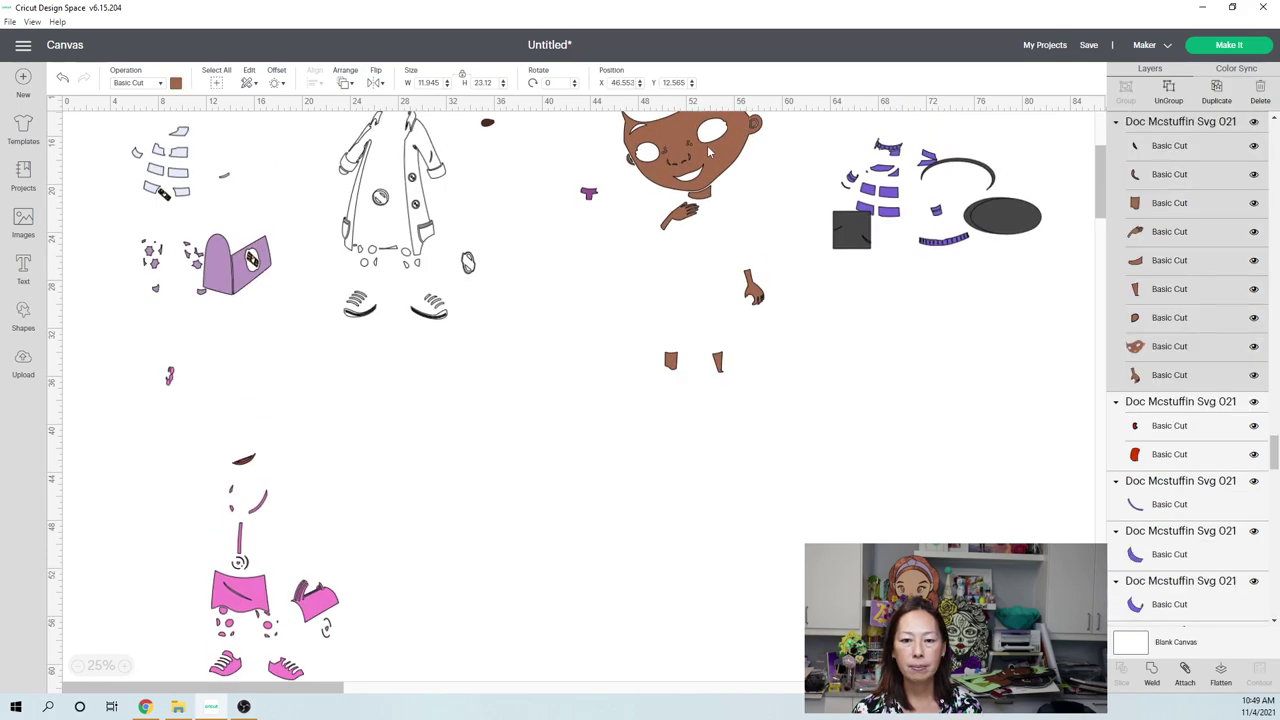
{"action": "left_click_drag", "start_coordinate": [708, 152], "coordinate": [696, 341]}
{"action": "left_click", "coordinate": [1169, 90]}
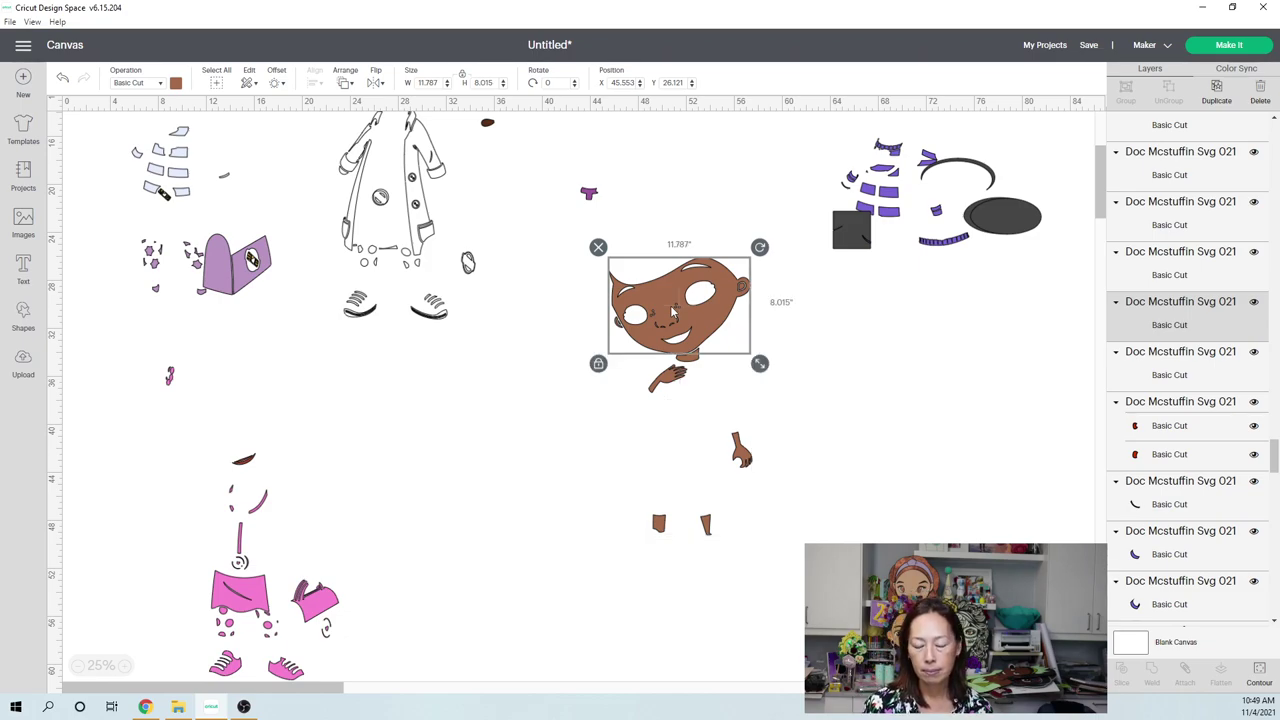
{"action": "left_click_drag", "start_coordinate": [673, 313], "coordinate": [711, 193]}
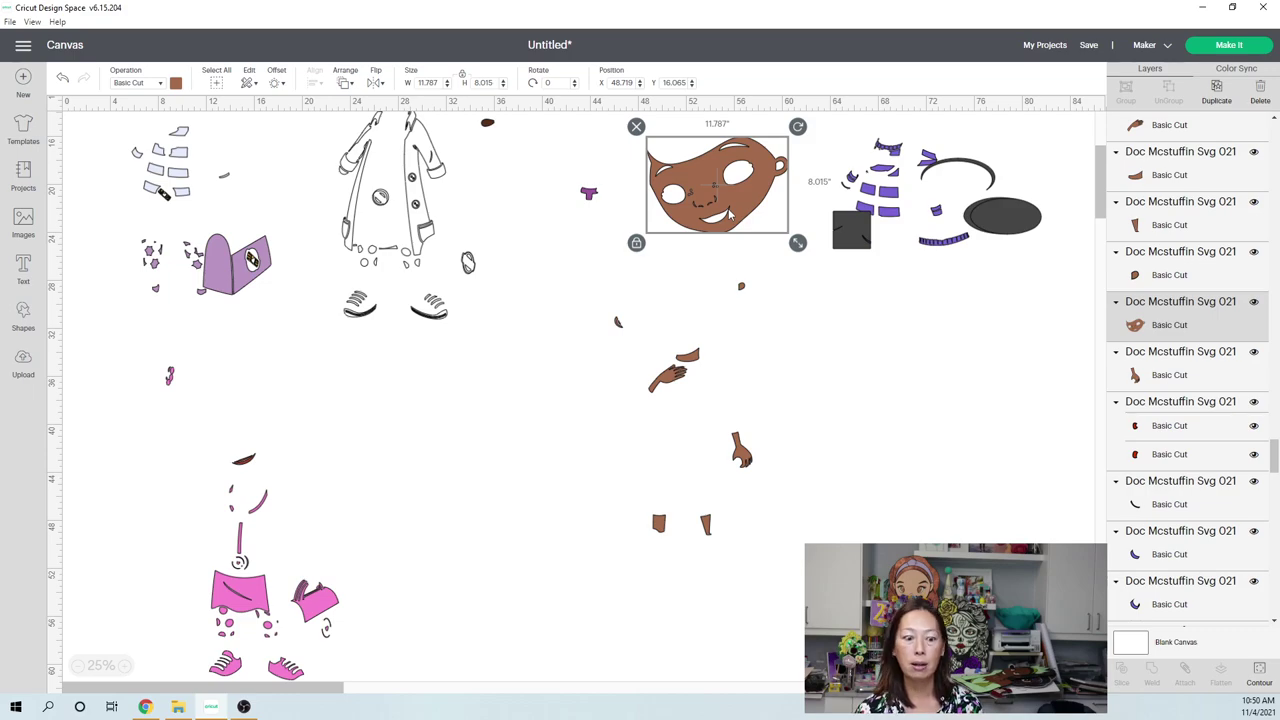
- Find the 3x3 grid of 11-inch squares among the uploaded images and insert it on the canvas
{"action": "scroll", "coordinate": [362, 350], "scroll_direction": "down", "scroll_amount": 2}
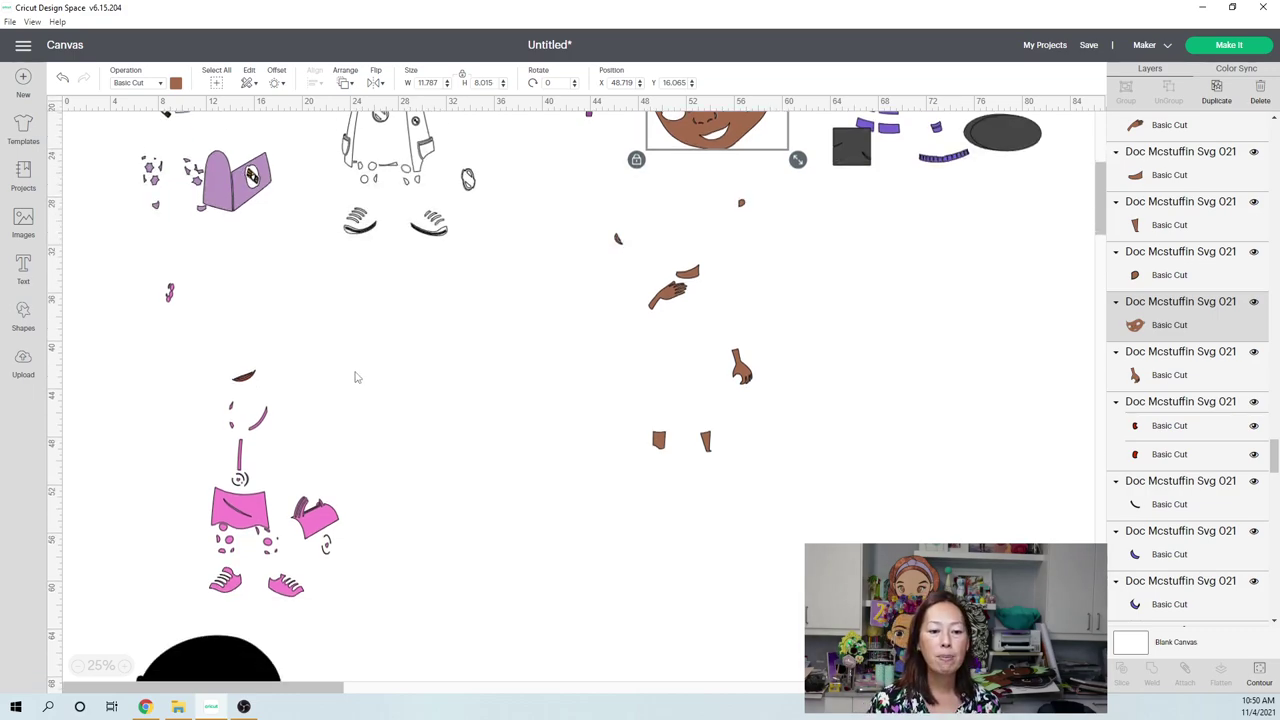
{"action": "scroll", "coordinate": [357, 378], "scroll_direction": "down", "scroll_amount": 3}
{"action": "scroll", "coordinate": [356, 378], "scroll_direction": "down", "scroll_amount": 5}
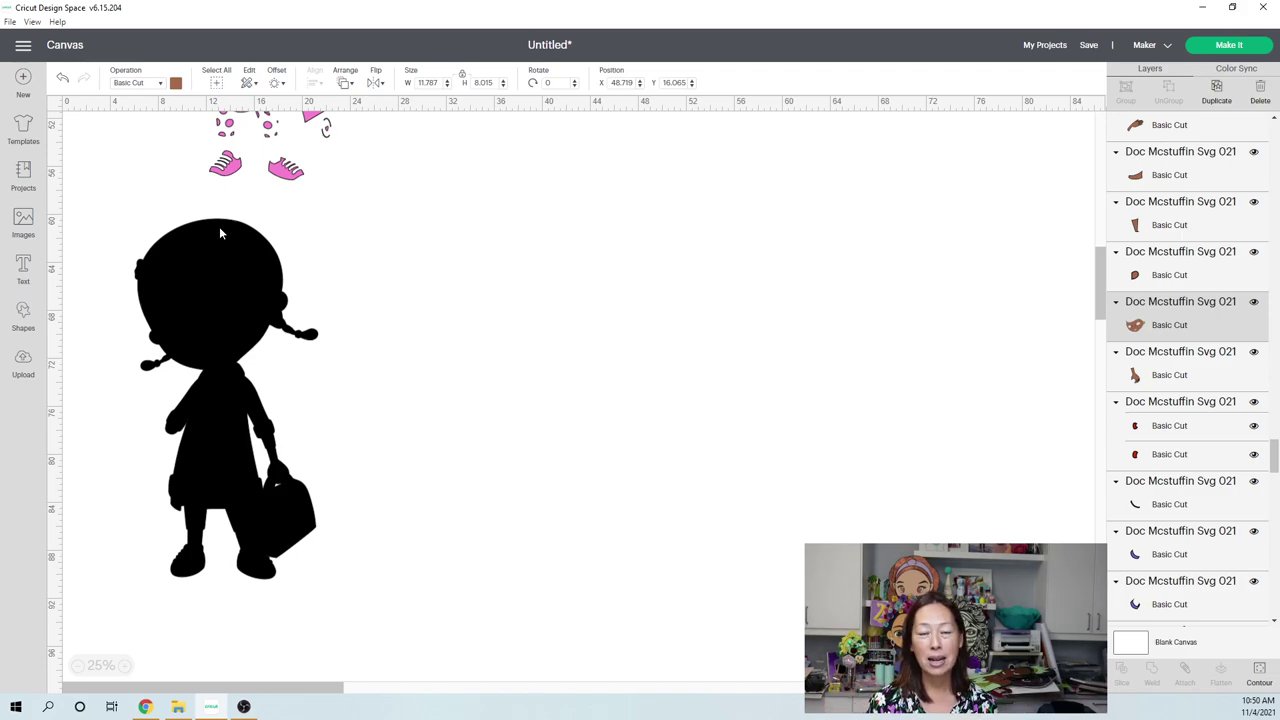
{"action": "left_click", "coordinate": [24, 366]}
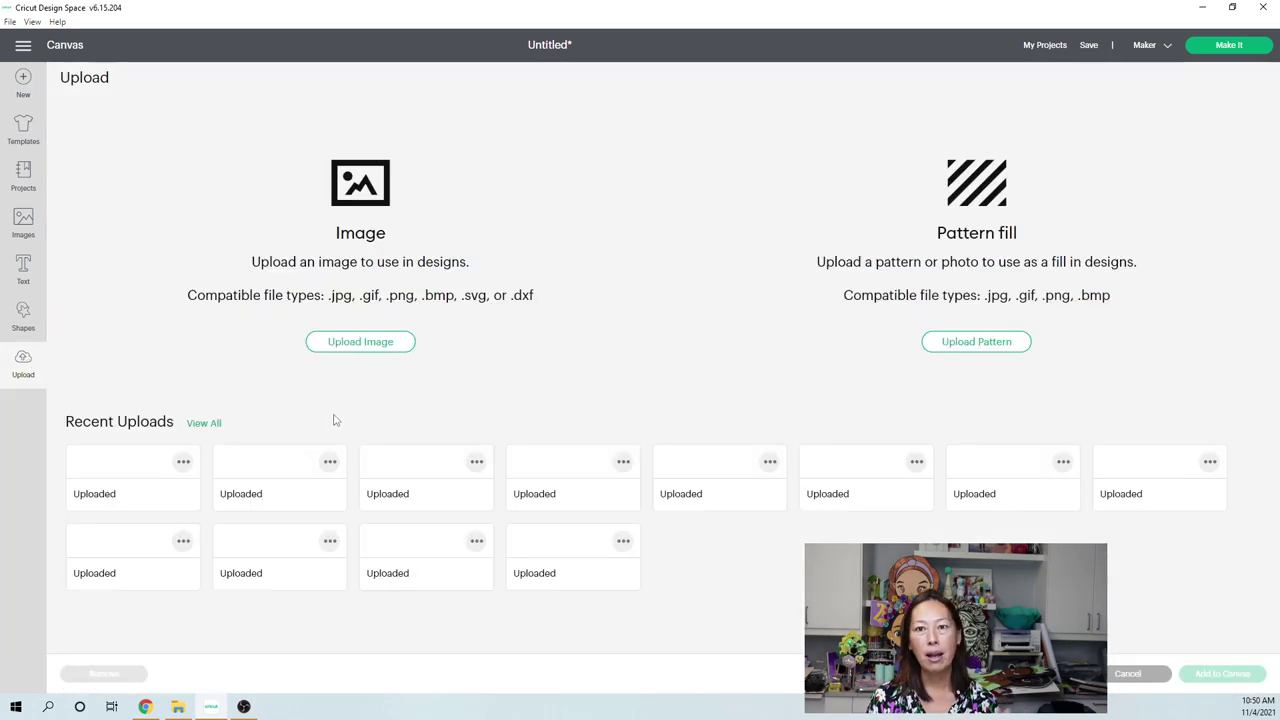
{"action": "left_click", "coordinate": [203, 424]}
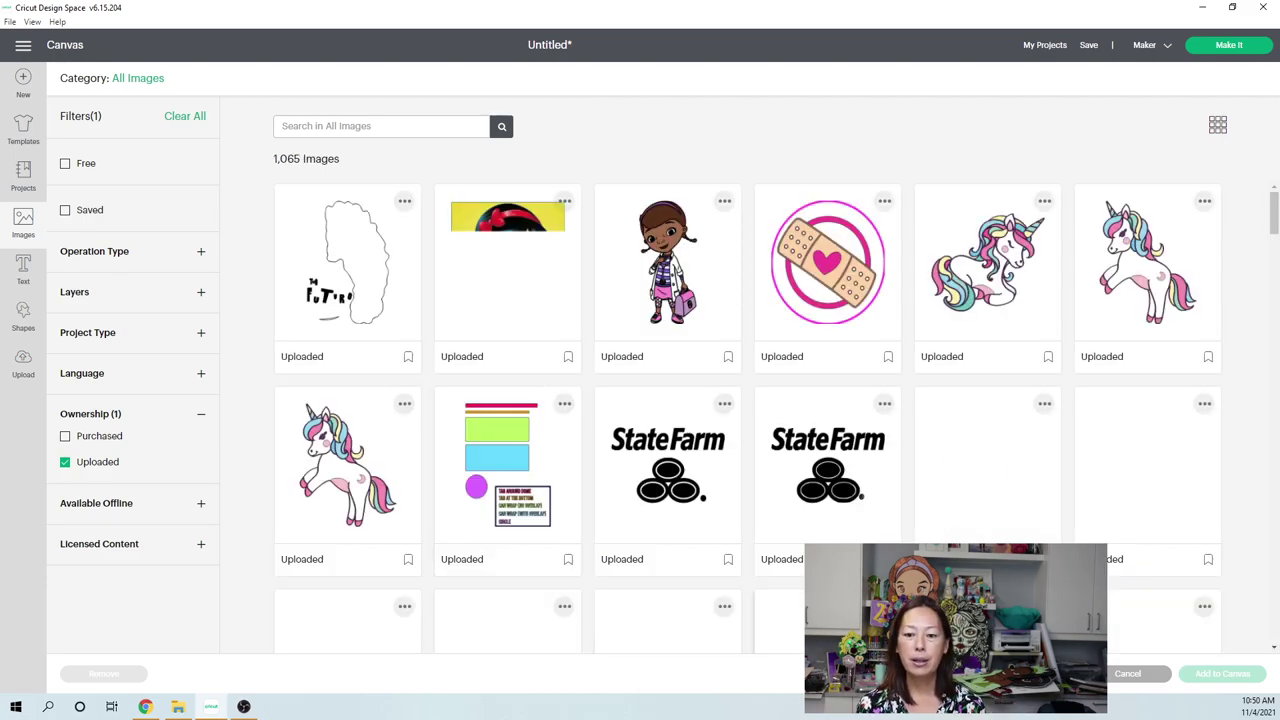
{"action": "scroll", "coordinate": [748, 414], "scroll_direction": "down", "scroll_amount": 3}
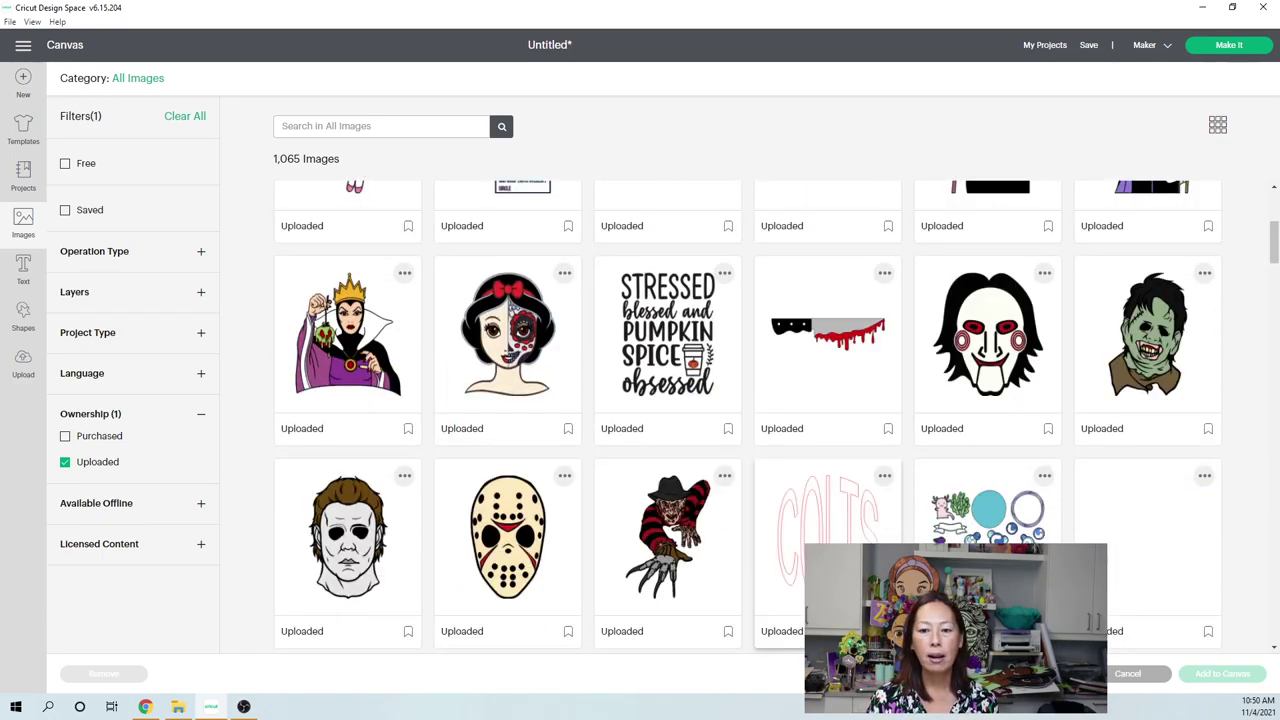
{"action": "scroll", "coordinate": [748, 414], "scroll_direction": "down", "scroll_amount": 2}
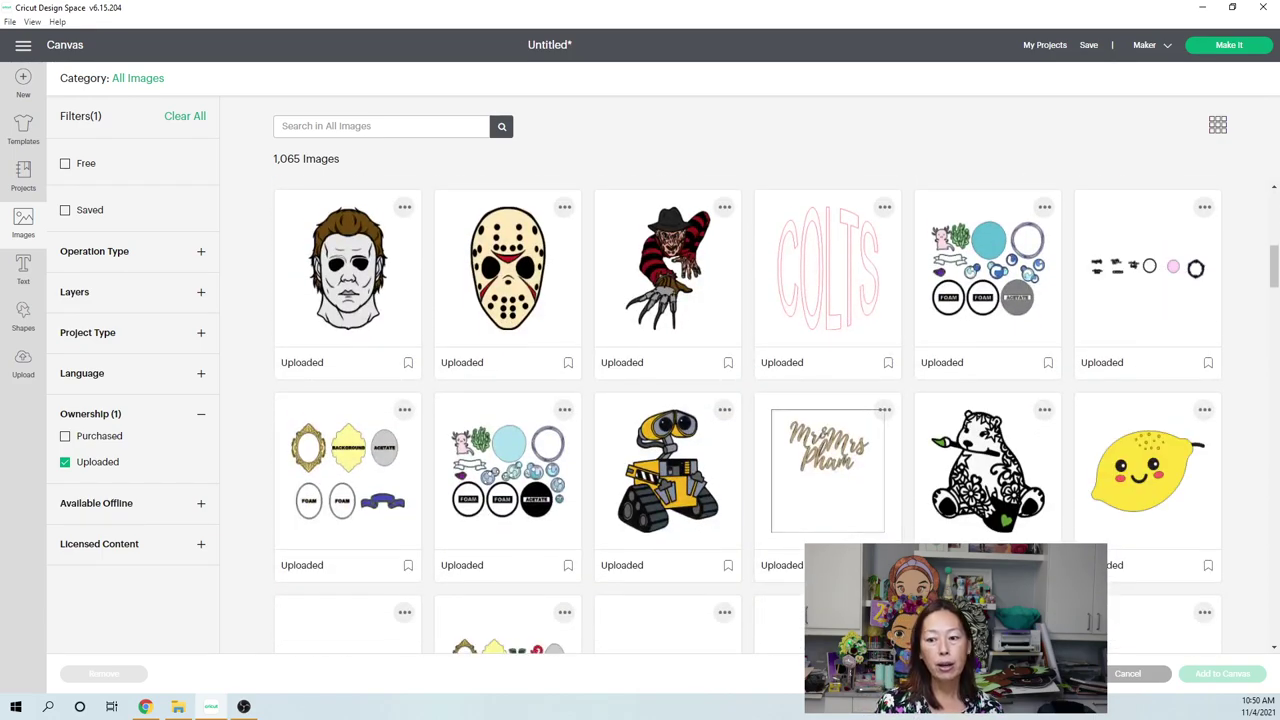
{"action": "scroll", "coordinate": [748, 414], "scroll_direction": "down", "scroll_amount": 2}
{"action": "scroll", "coordinate": [748, 414], "scroll_direction": "down", "scroll_amount": 1}
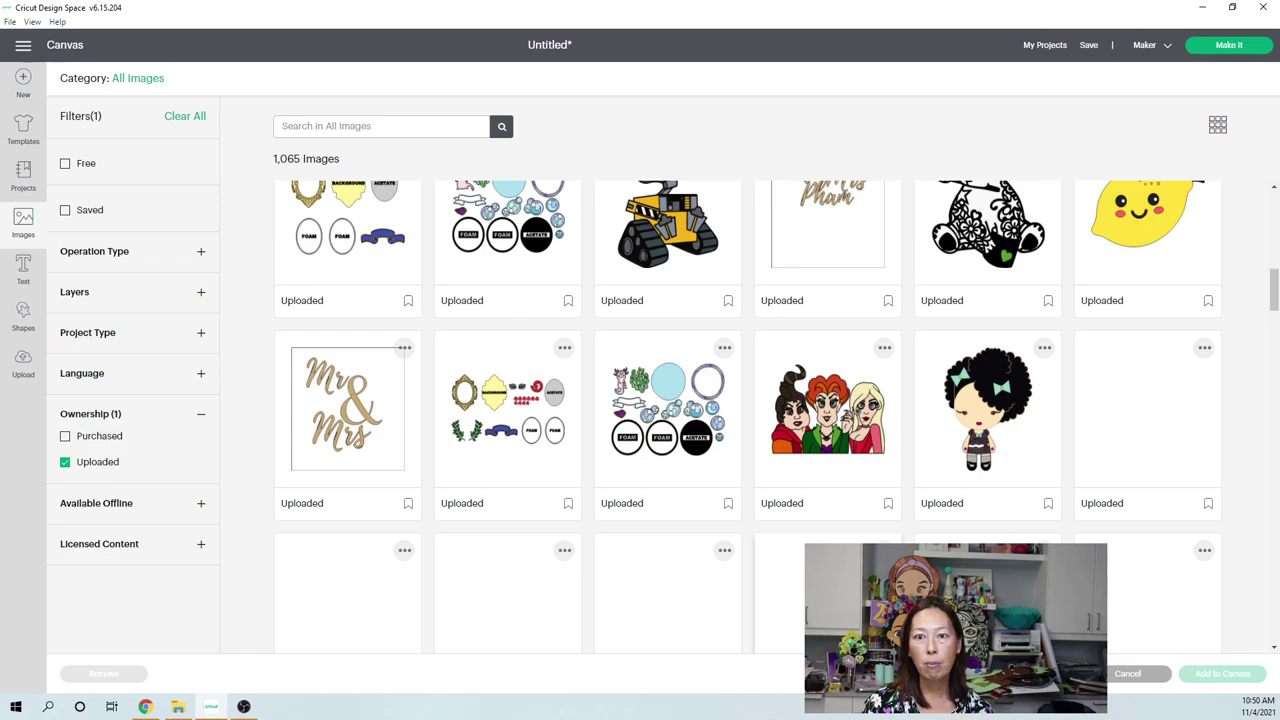
{"action": "scroll", "coordinate": [748, 414], "scroll_direction": "down", "scroll_amount": 2}
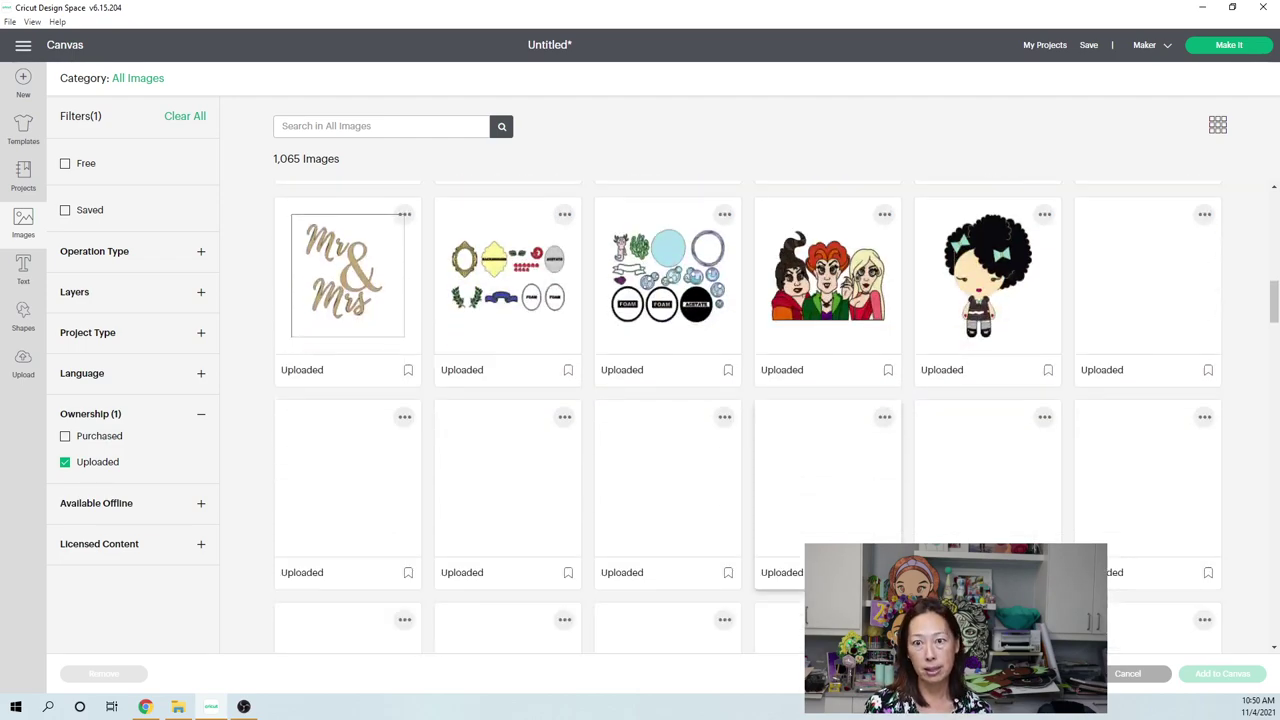
{"action": "scroll", "coordinate": [748, 414], "scroll_direction": "down", "scroll_amount": 2}
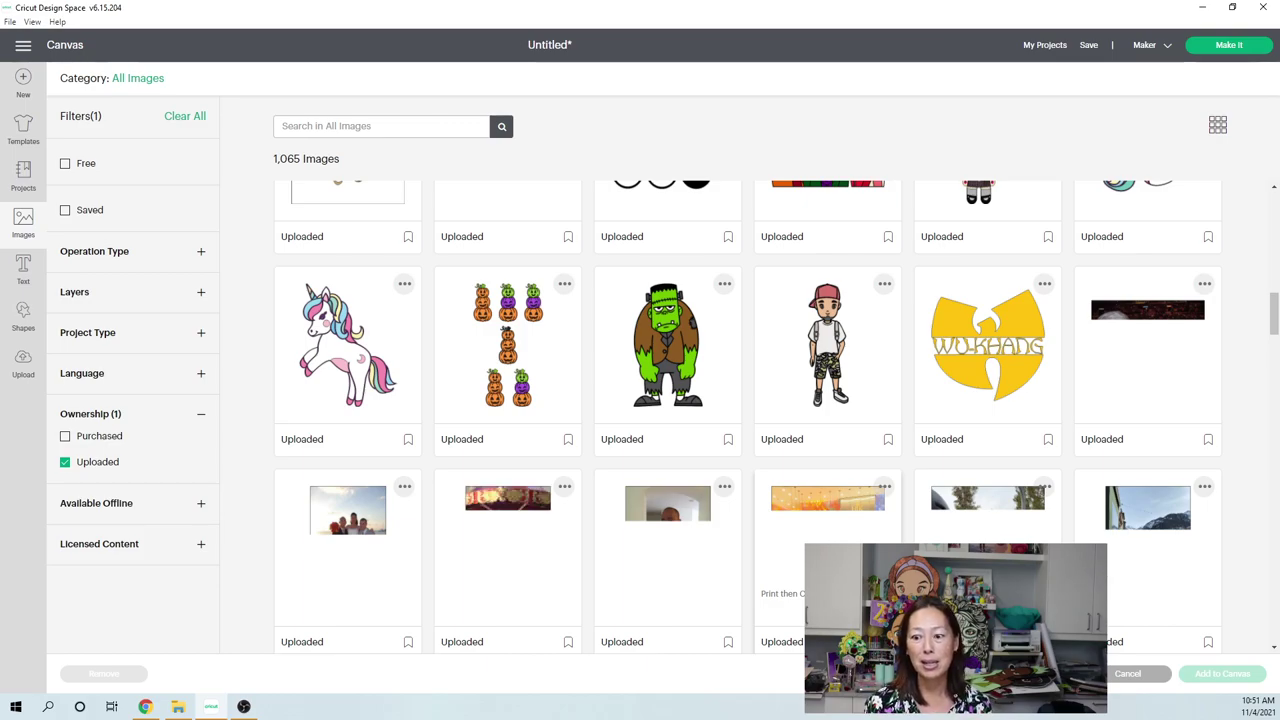
{"action": "scroll", "coordinate": [747, 420], "scroll_direction": "down", "scroll_amount": 1}
{"action": "scroll", "coordinate": [748, 417], "scroll_direction": "down", "scroll_amount": 5}
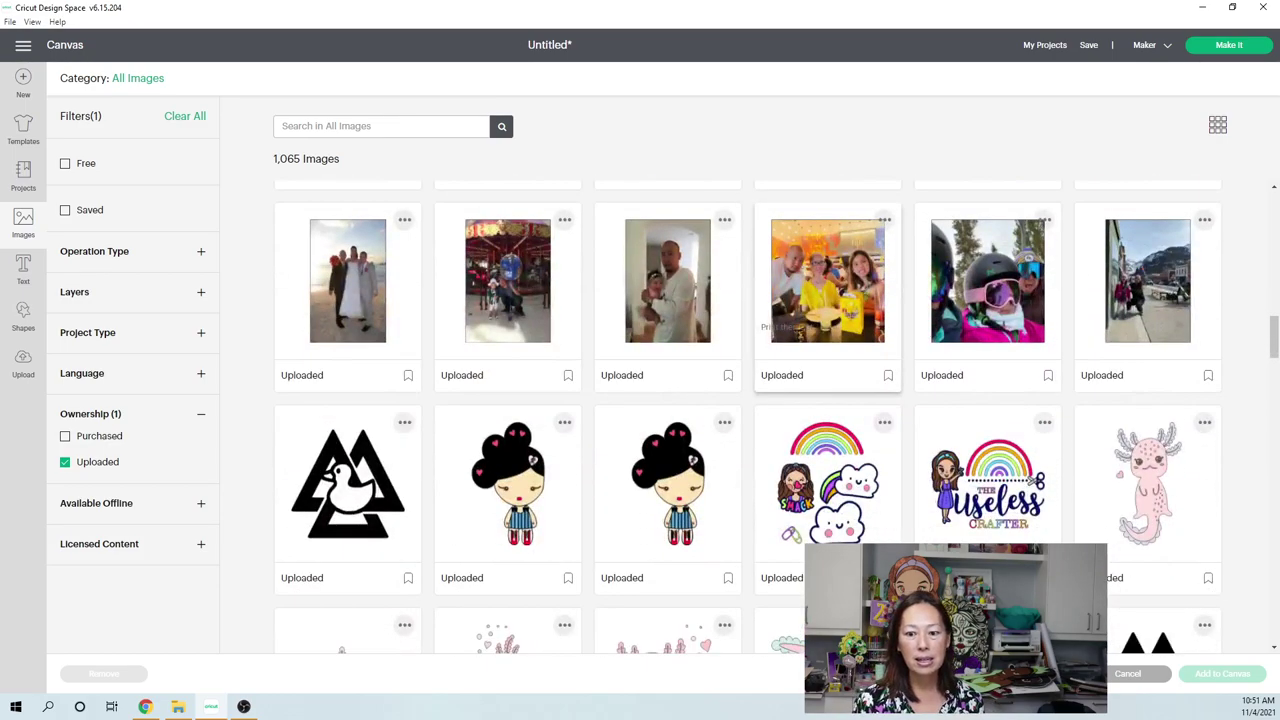
{"action": "scroll", "coordinate": [748, 417], "scroll_direction": "down", "scroll_amount": 7}
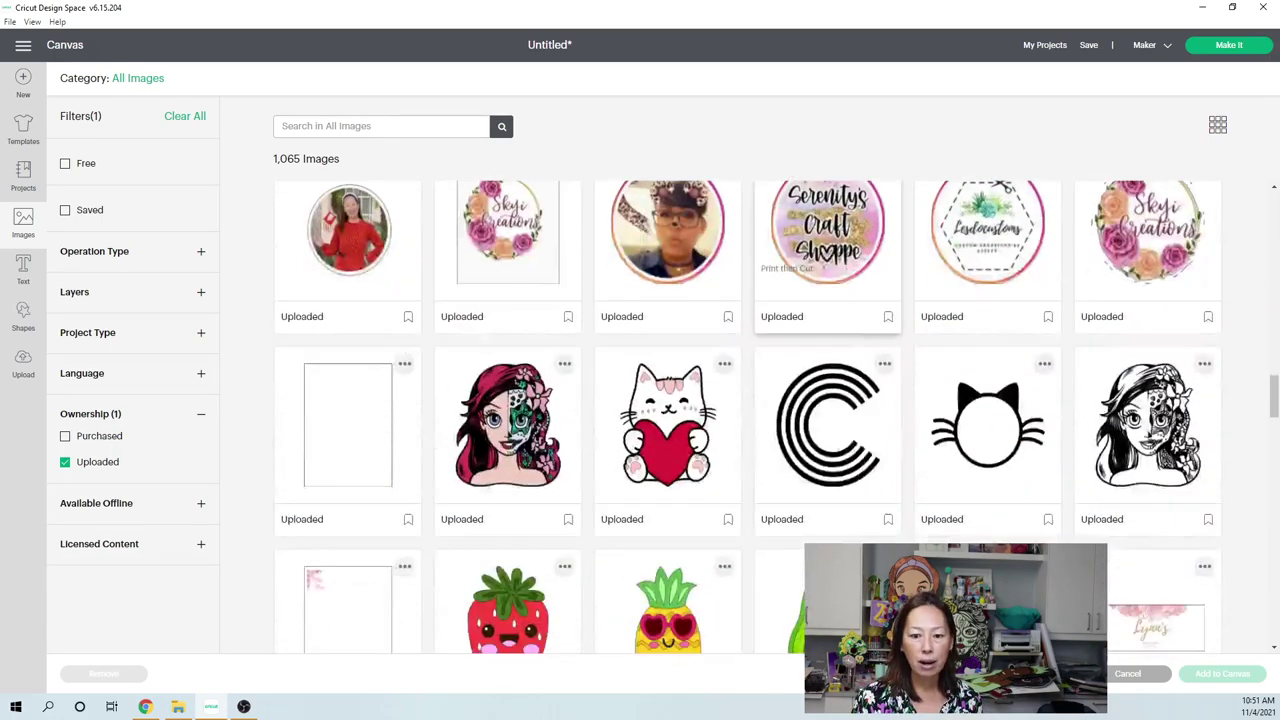
{"action": "scroll", "coordinate": [812, 535], "scroll_direction": "down", "scroll_amount": 6}
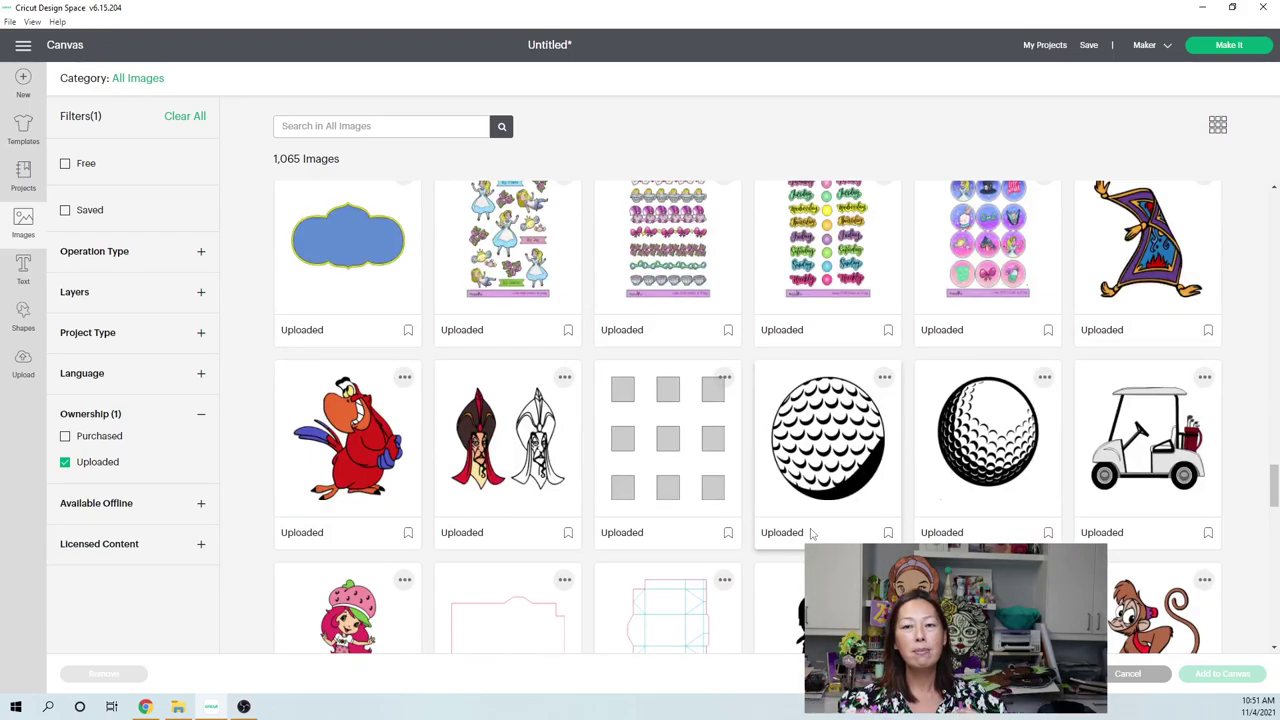
{"action": "scroll", "coordinate": [812, 535], "scroll_direction": "down", "scroll_amount": 5}
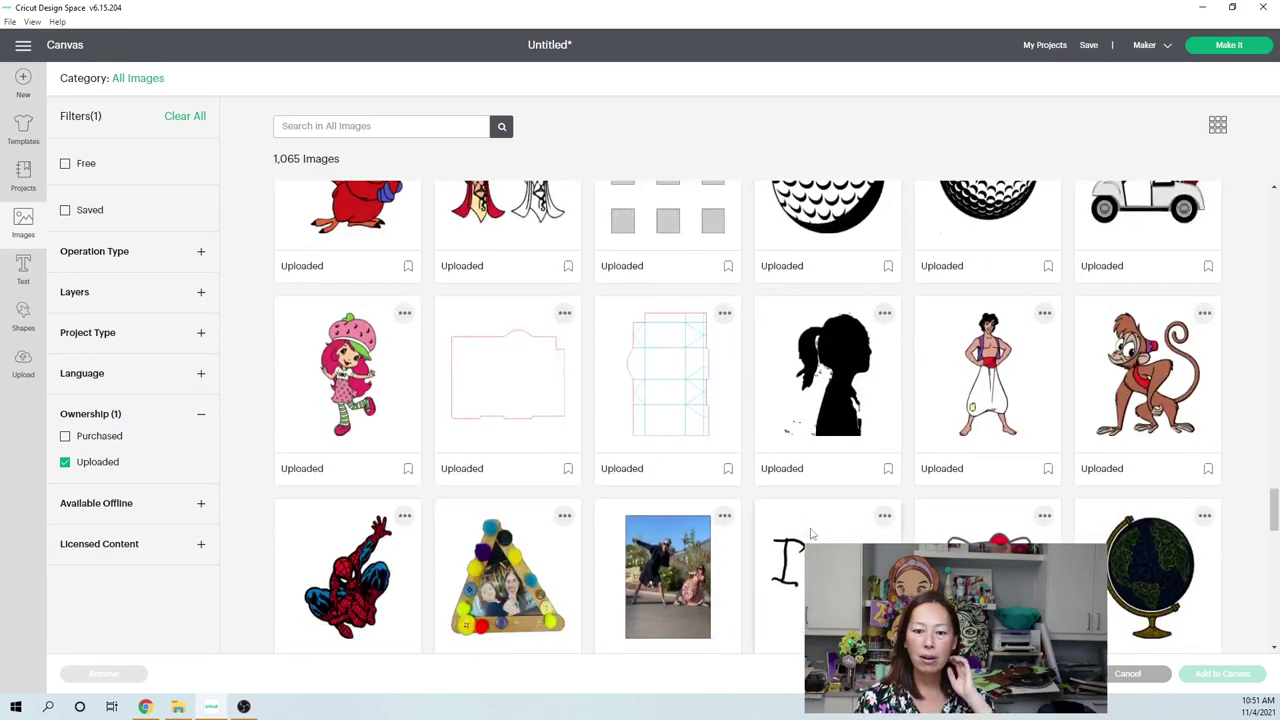
{"action": "scroll", "coordinate": [812, 535], "scroll_direction": "down", "scroll_amount": 1}
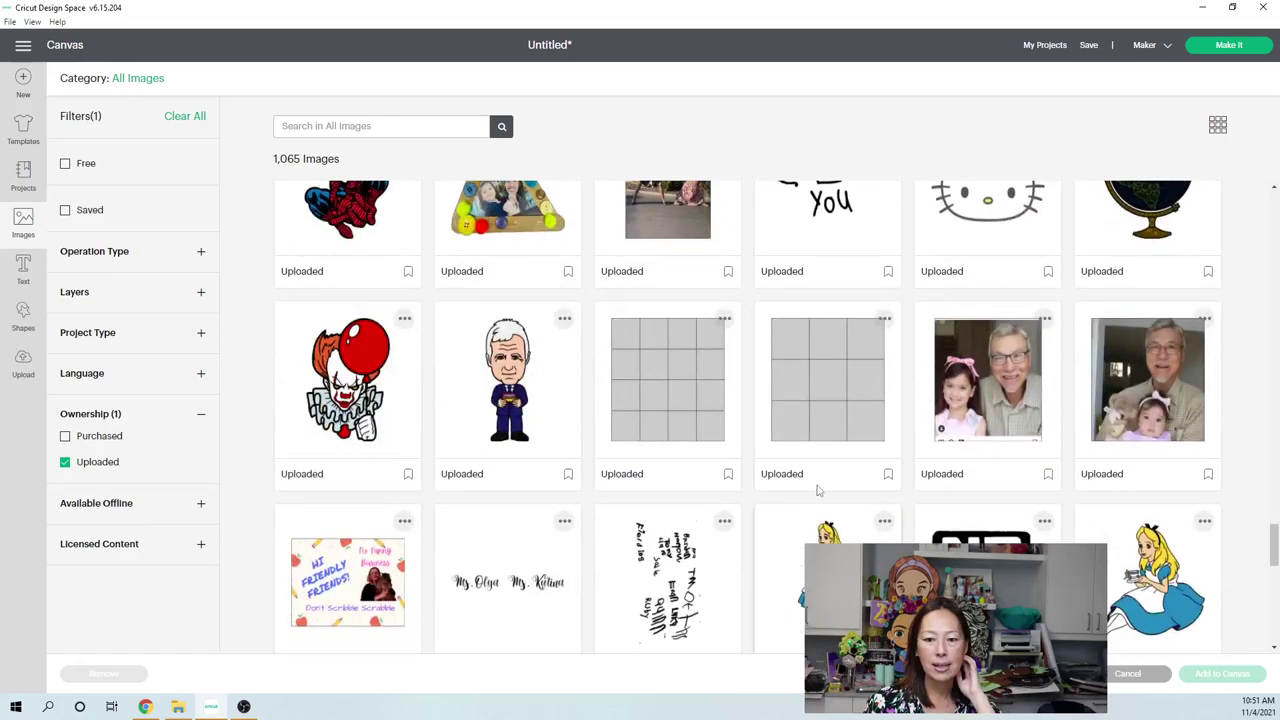
{"action": "left_click", "coordinate": [821, 432]}
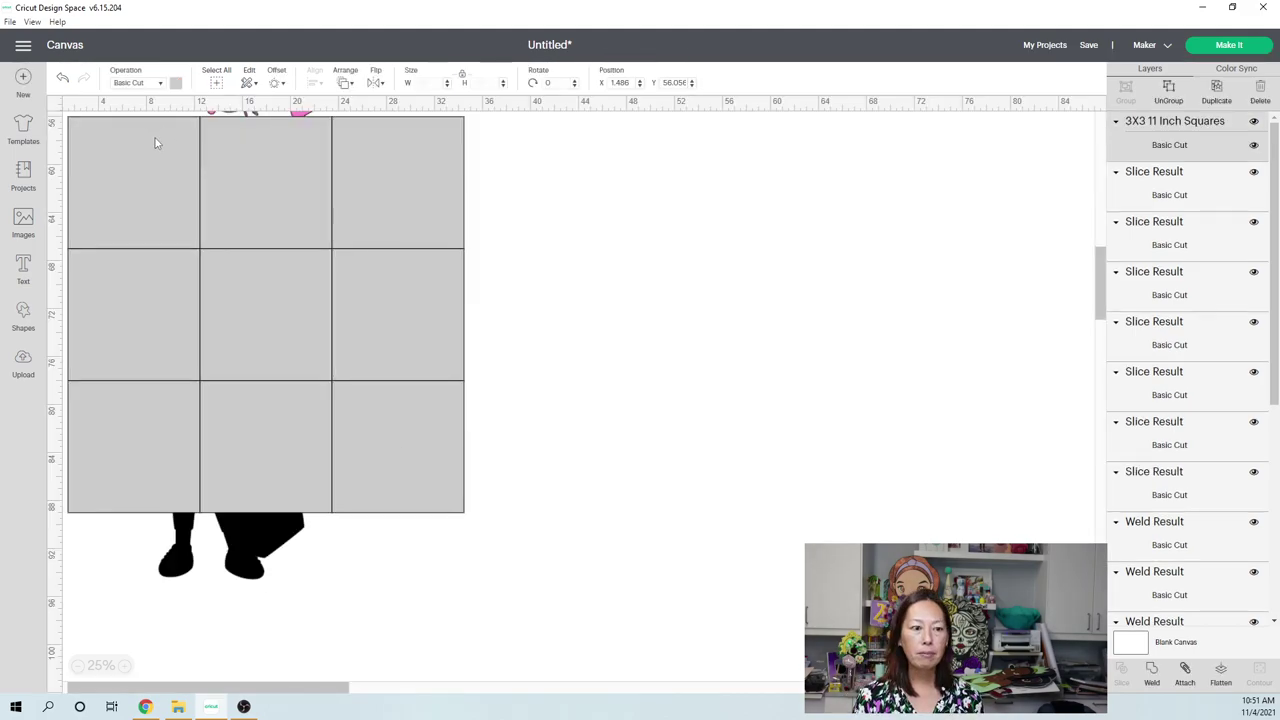
- Place the 3x3 grid of squares over the black silhouette at position X 3, Y 63
{"action": "left_click_drag", "start_coordinate": [145, 149], "coordinate": [165, 231]}
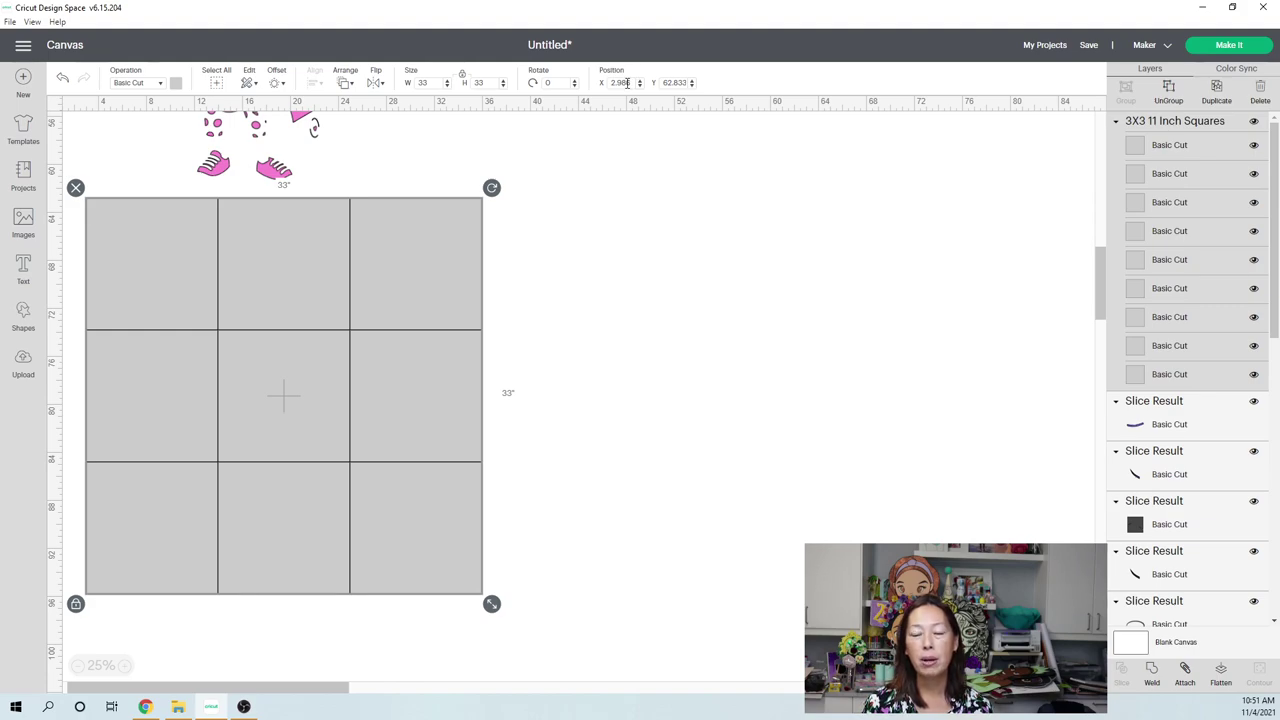
{"action": "left_click", "coordinate": [622, 84]}
{"action": "type", "text": "3"}
{"action": "key", "text": "Tab"}
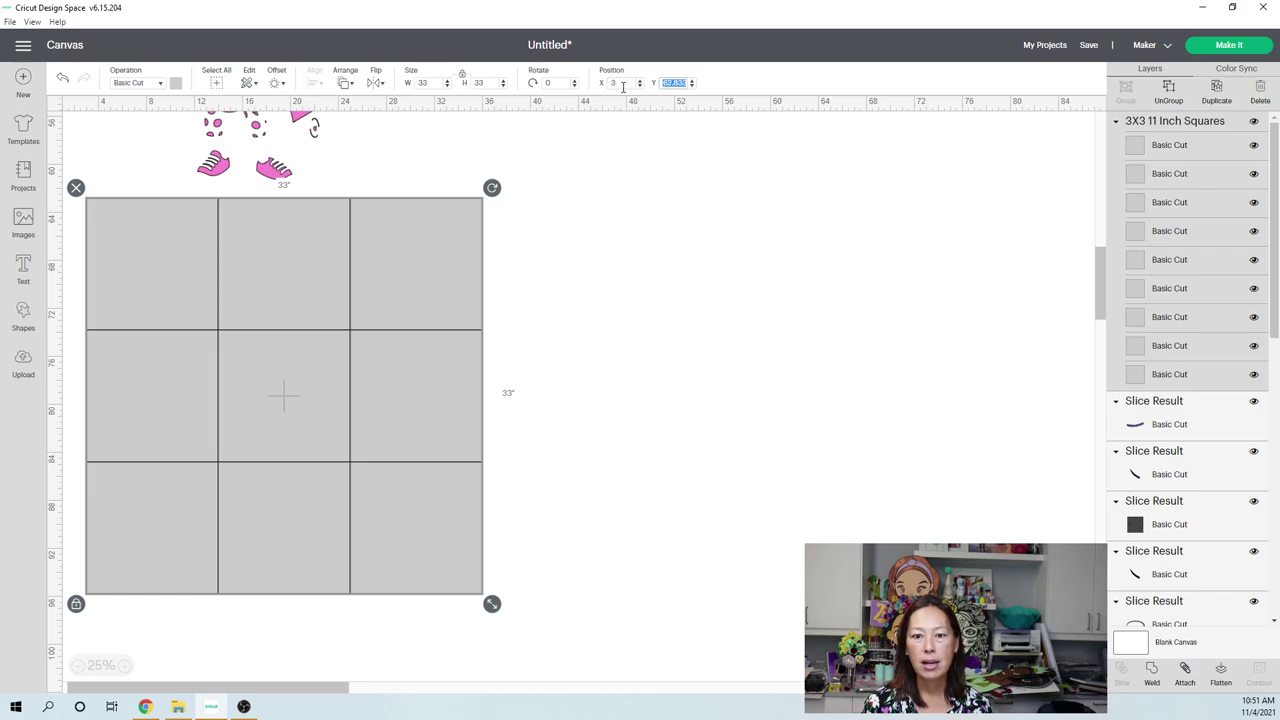
{"action": "type", "text": "63"}
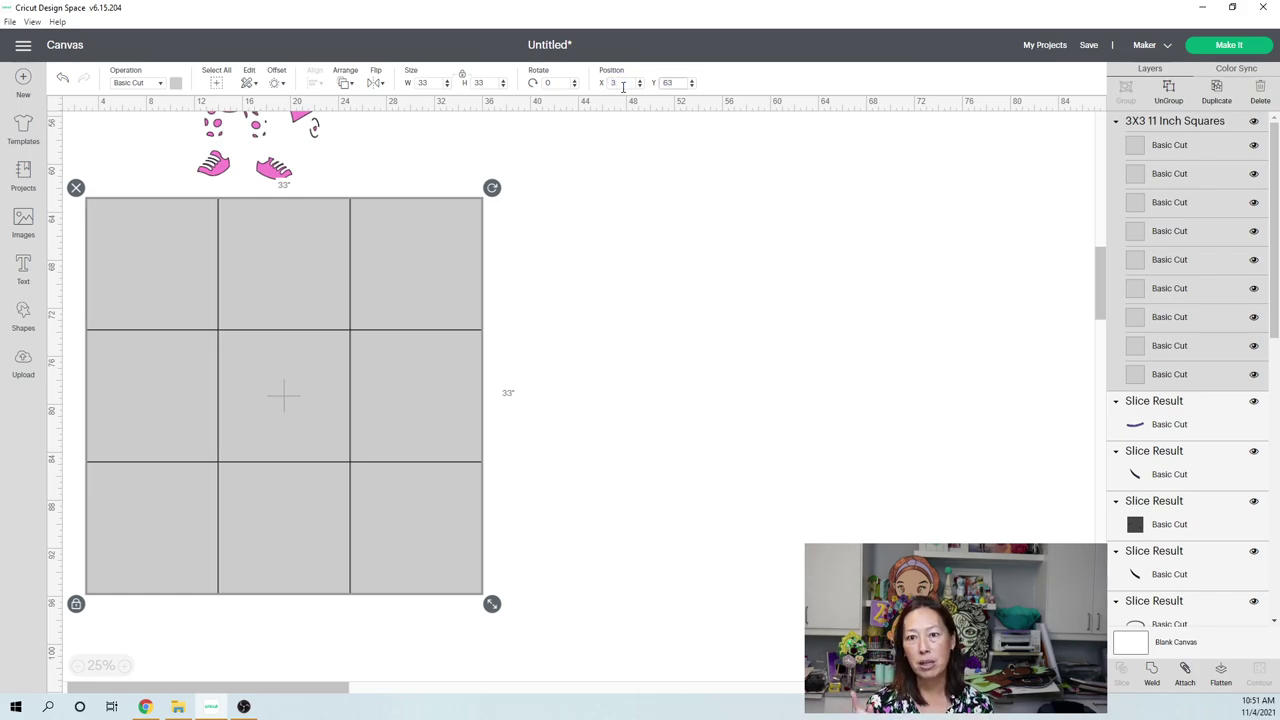
{"action": "key", "text": "Return"}
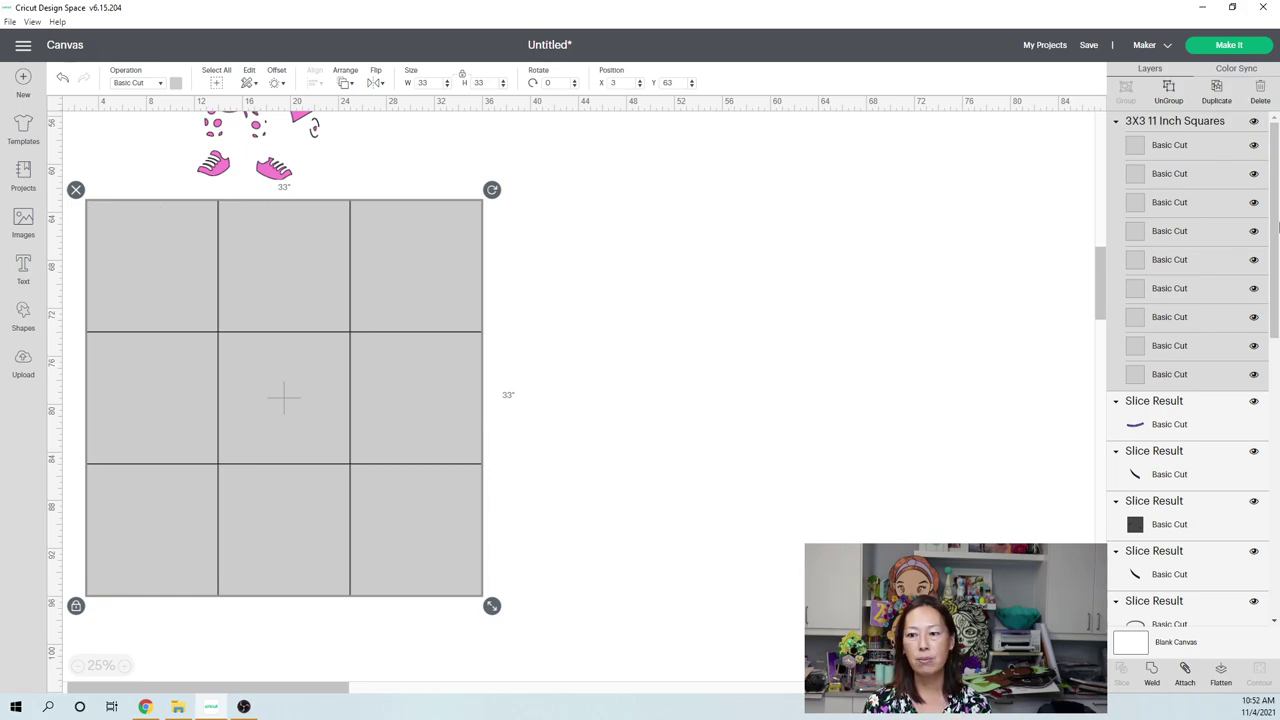
- Ungroup the 3x3 grid of 11-inch squares so each square becomes a separate object
{"action": "left_click", "coordinate": [1172, 92]}
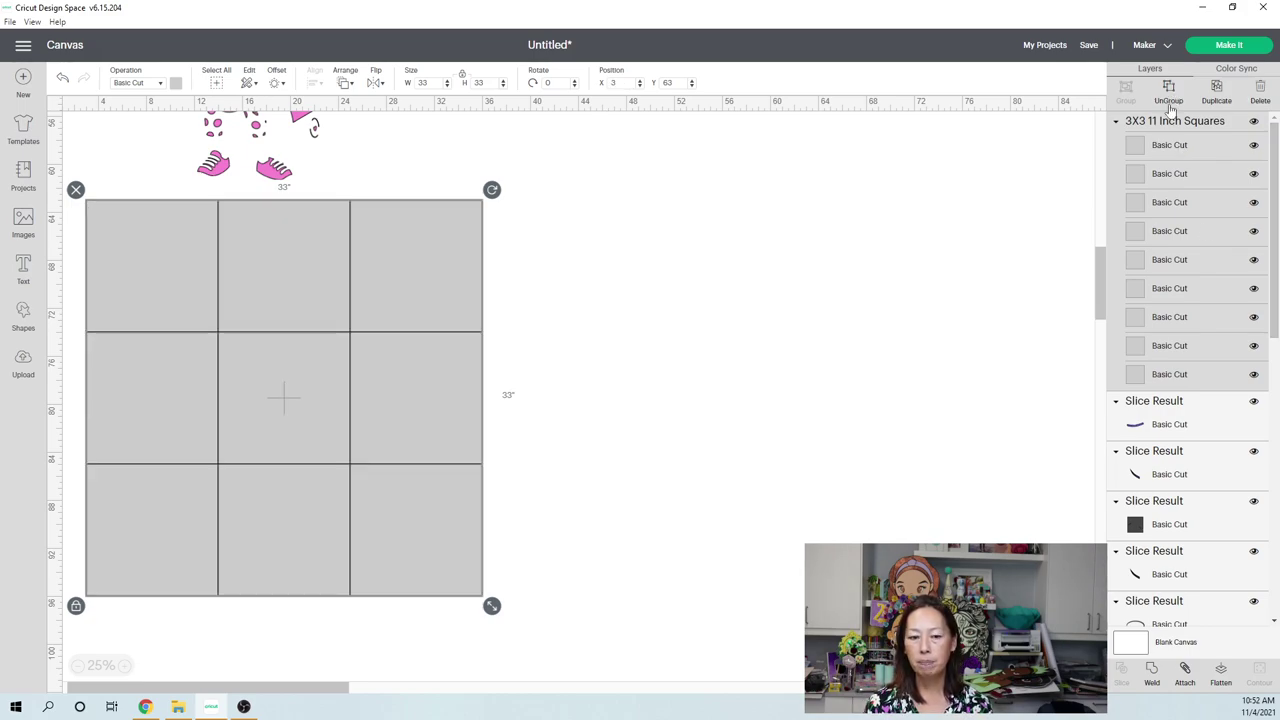
{"action": "left_click_drag", "start_coordinate": [1275, 140], "coordinate": [1275, 600]}
{"action": "scroll", "coordinate": [1202, 432], "scroll_direction": "down", "scroll_amount": 5}
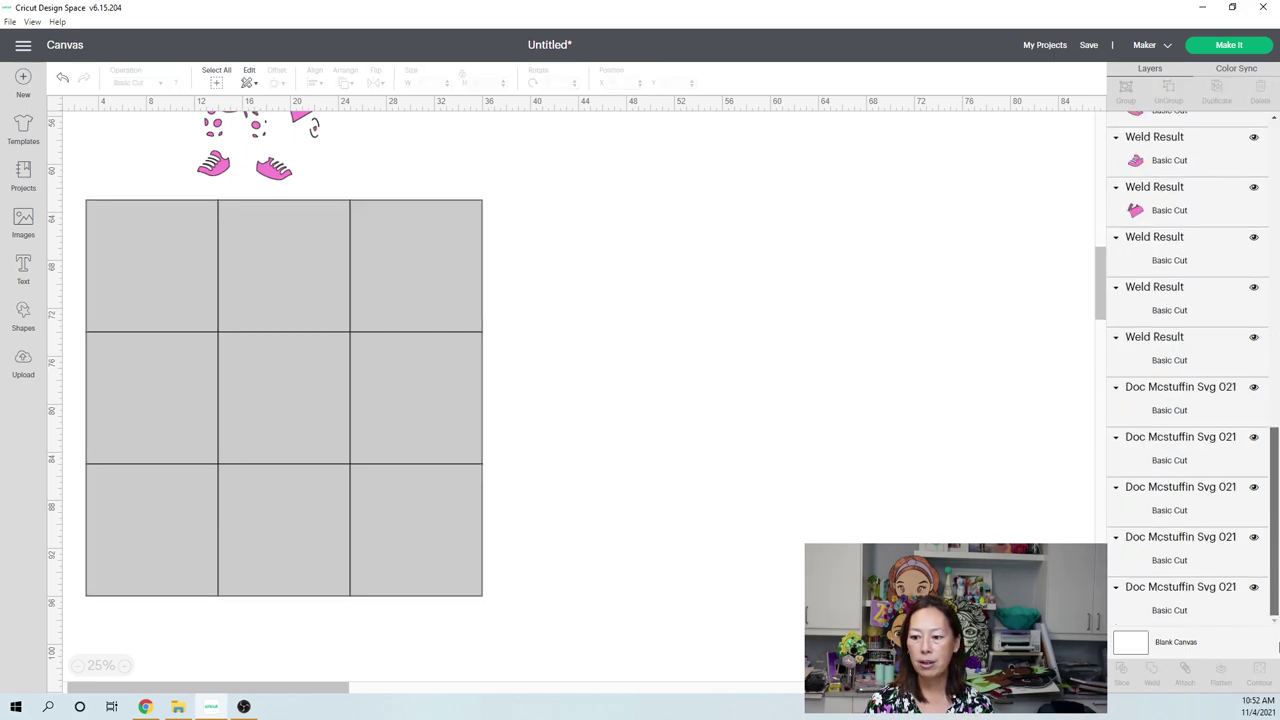
{"action": "scroll", "coordinate": [1202, 432], "scroll_direction": "up", "scroll_amount": 3}
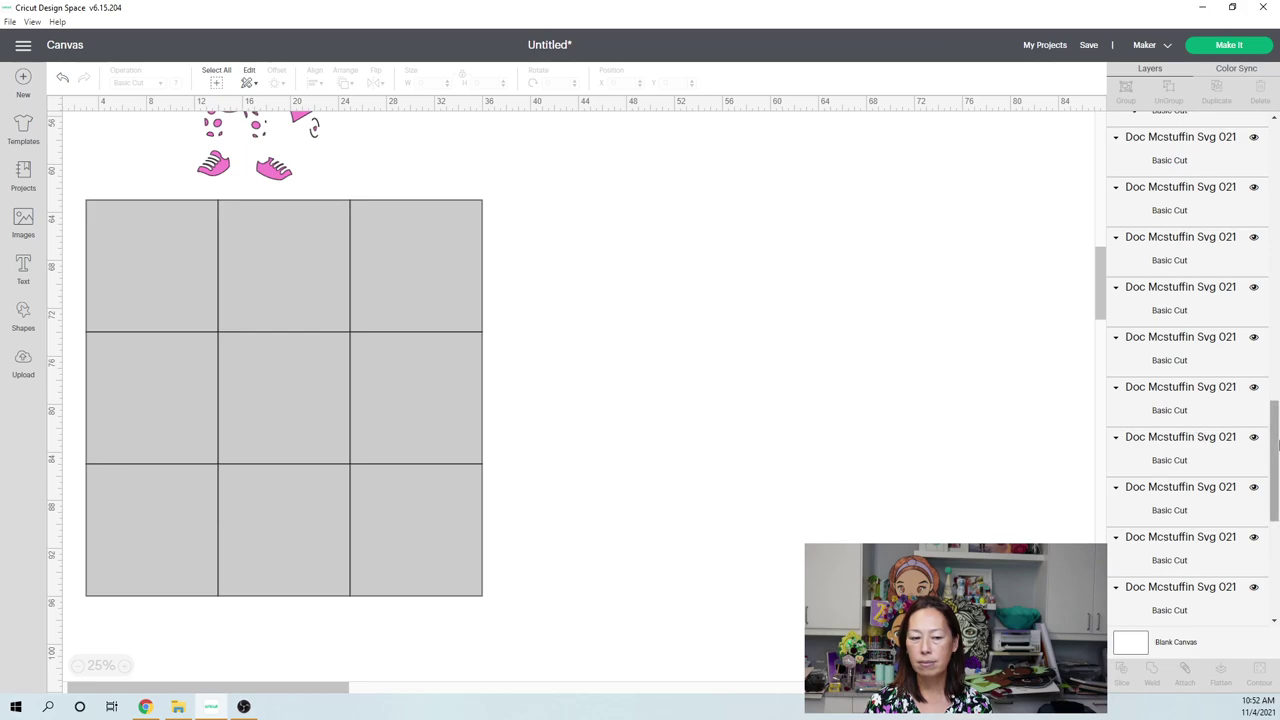
{"action": "left_click_drag", "start_coordinate": [1276, 420], "coordinate": [1276, 495]}
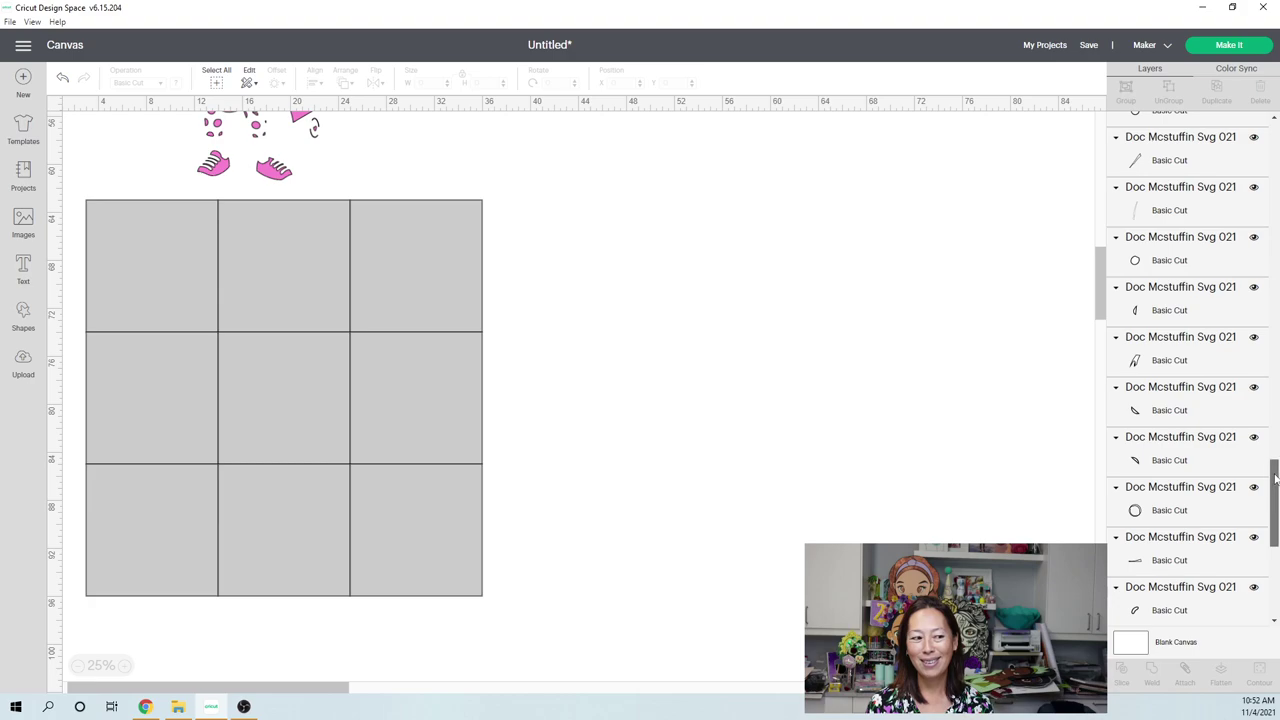
{"action": "left_click_drag", "start_coordinate": [1276, 478], "coordinate": [1276, 555]}
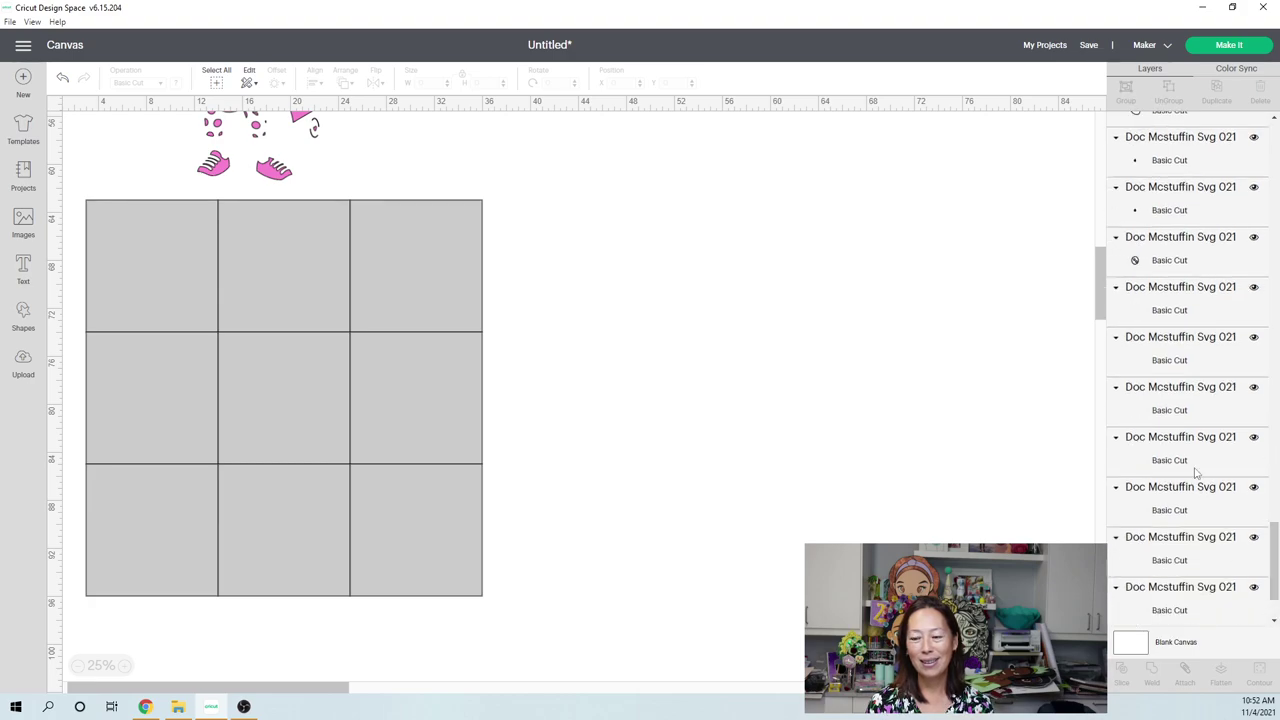
- Select the six squares in the upper two rows of the grid and send them to the back, behind the silhouette
{"action": "left_click", "coordinate": [158, 242]}
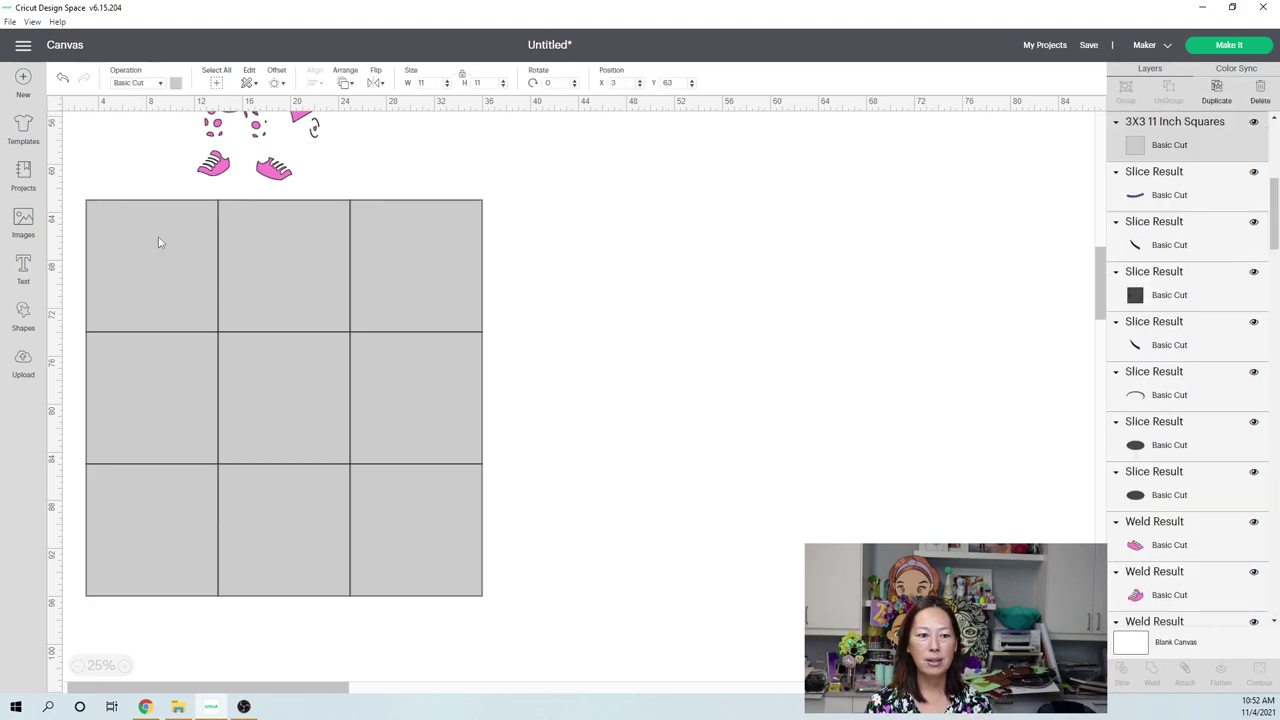
{"action": "left_click", "coordinate": [267, 252], "text": "shift"}
{"action": "left_click", "coordinate": [404, 256], "text": "shift"}
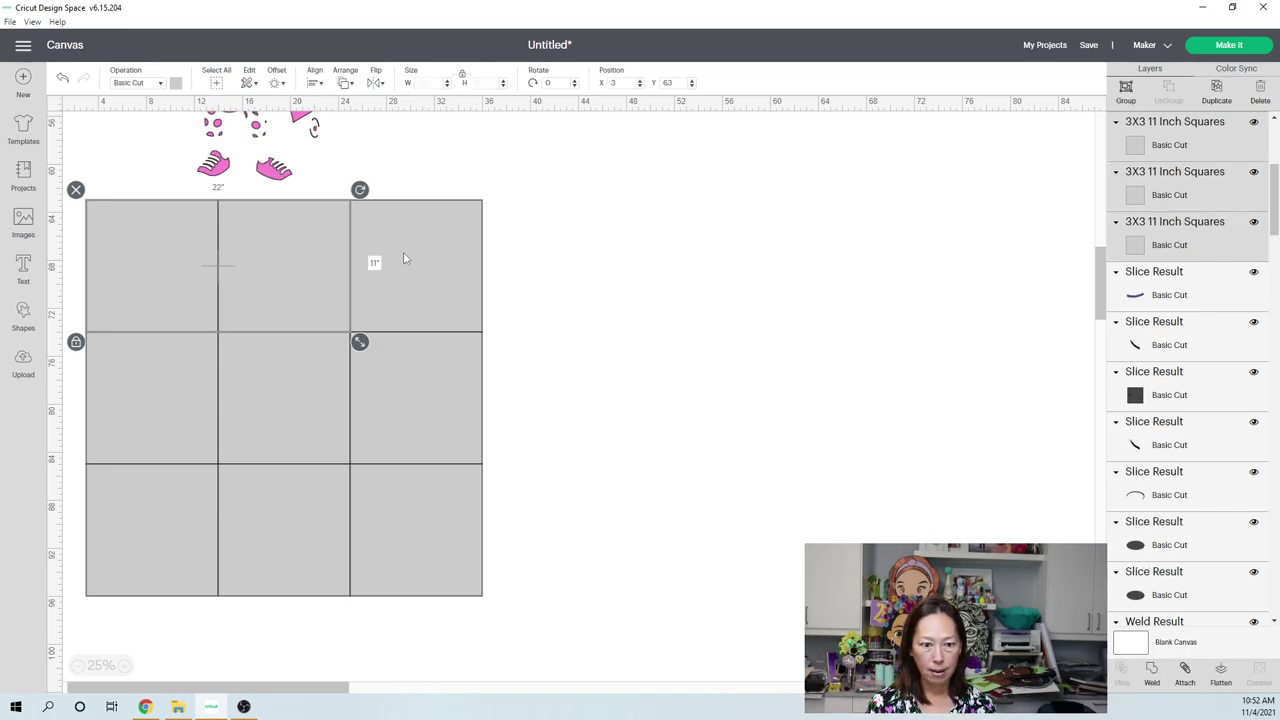
{"action": "left_click", "coordinate": [287, 396], "text": "shift"}
{"action": "left_click", "coordinate": [178, 401], "text": "shift"}
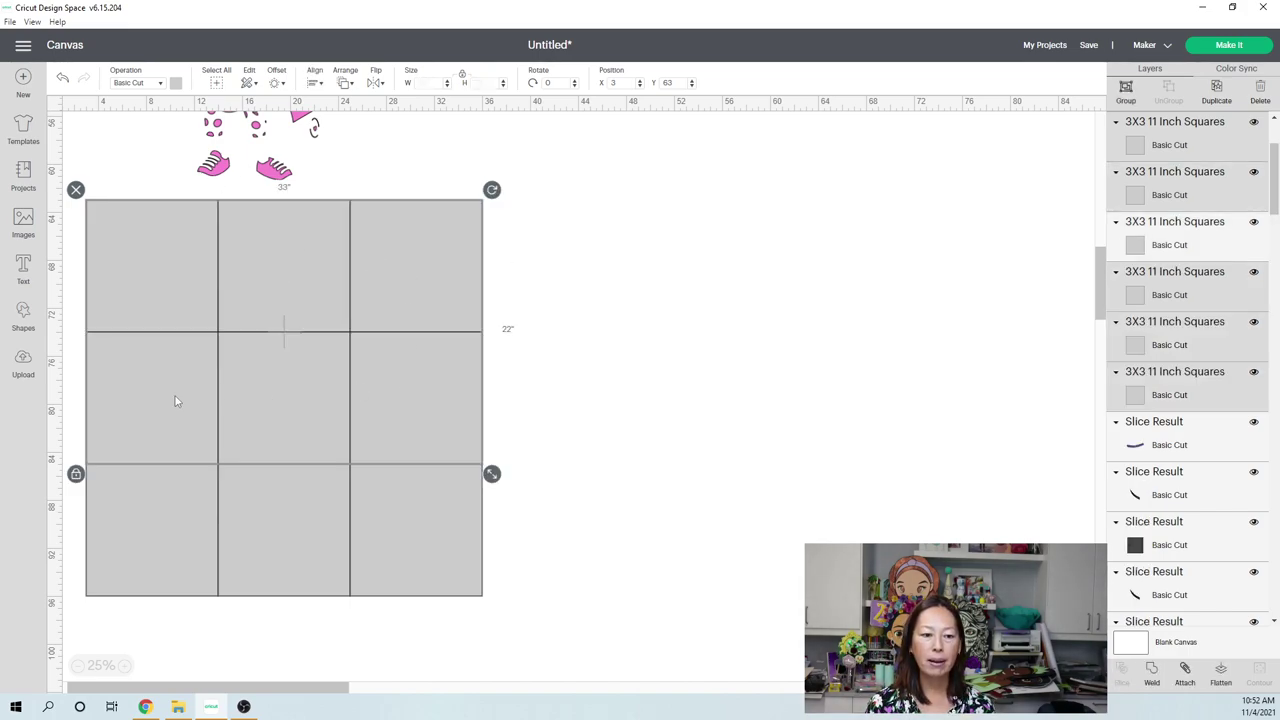
{"action": "left_click", "coordinate": [345, 85]}
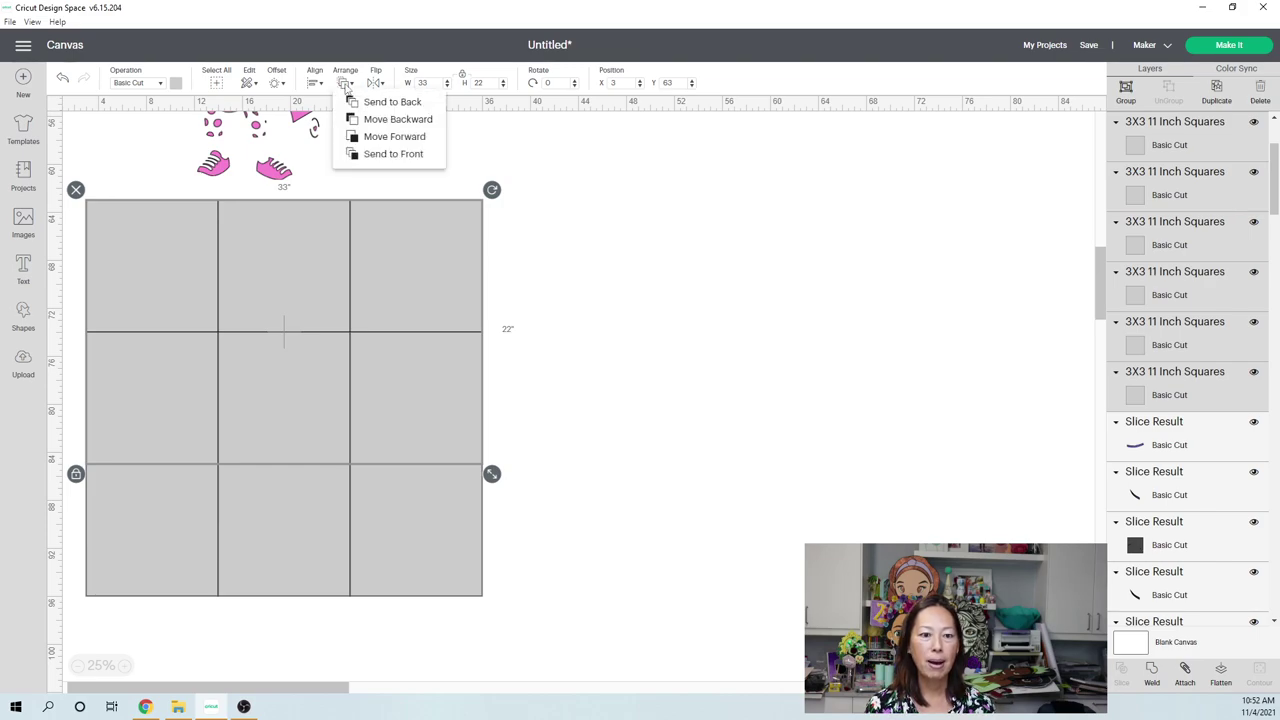
{"action": "left_click", "coordinate": [393, 104]}
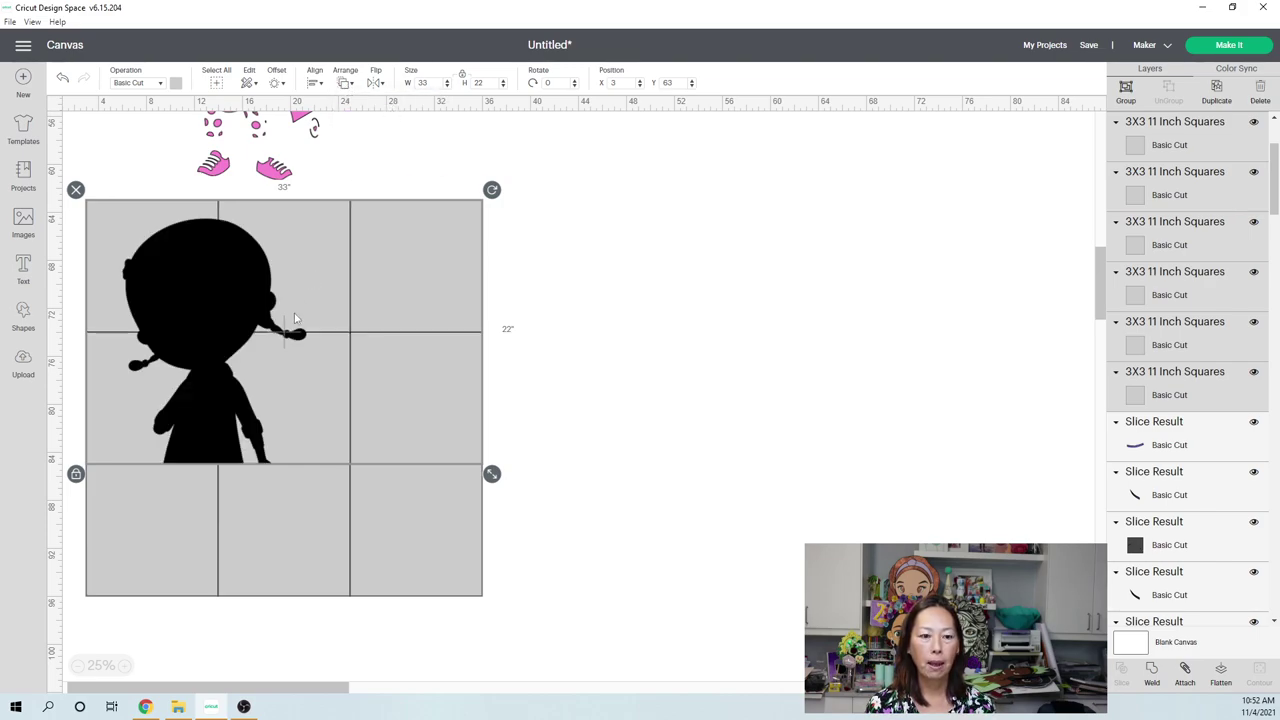
{"action": "left_click", "coordinate": [740, 406]}
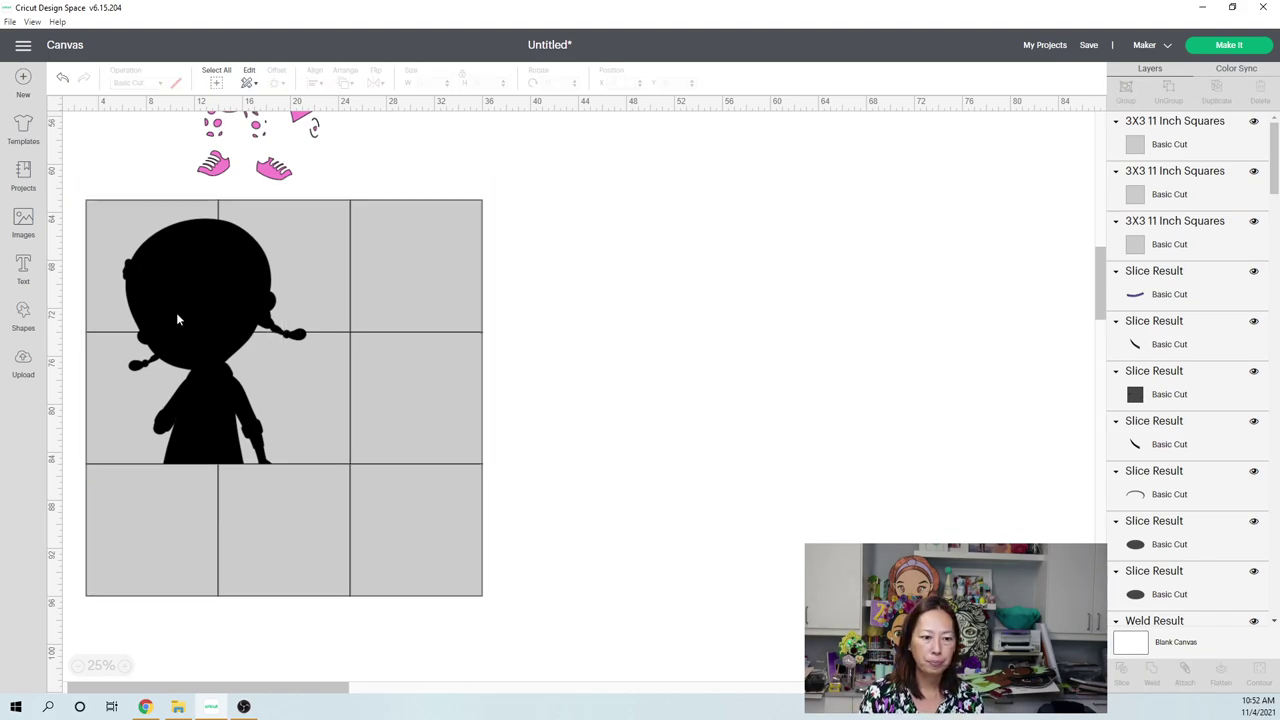
- Bring the black silhouette to the front of all the grid squares
{"action": "left_click", "coordinate": [207, 295]}
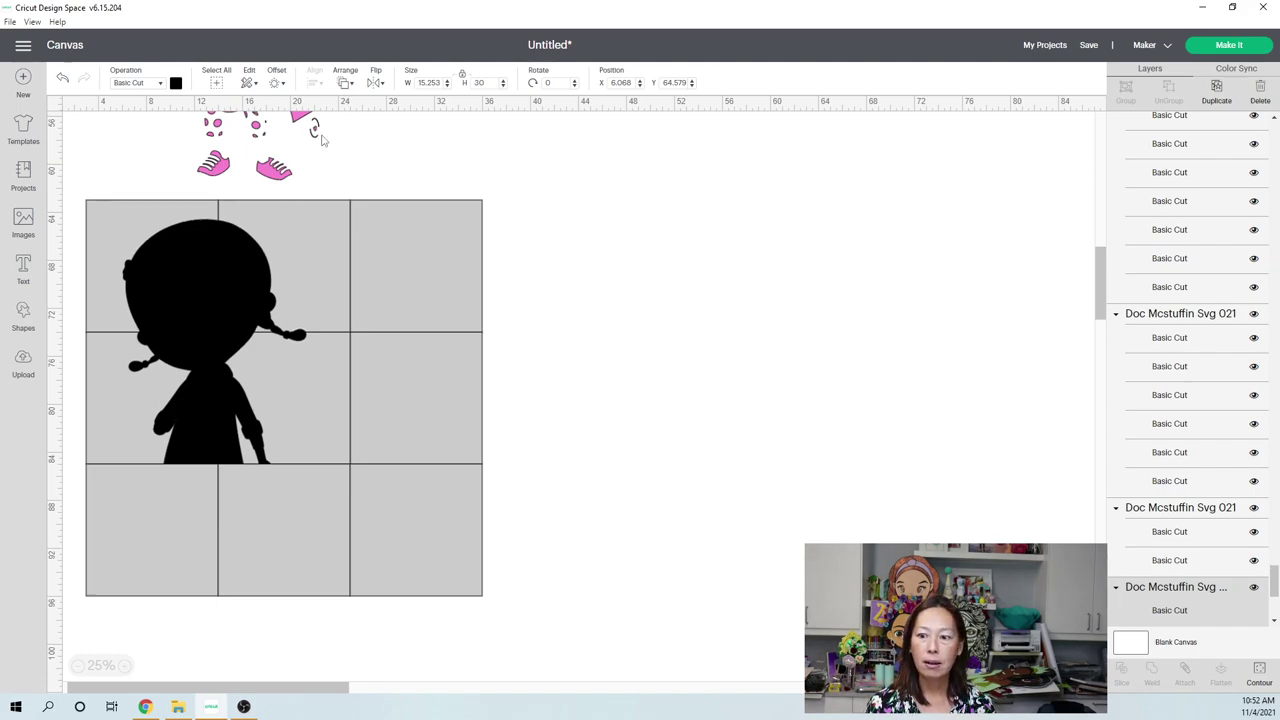
{"action": "left_click", "coordinate": [188, 333]}
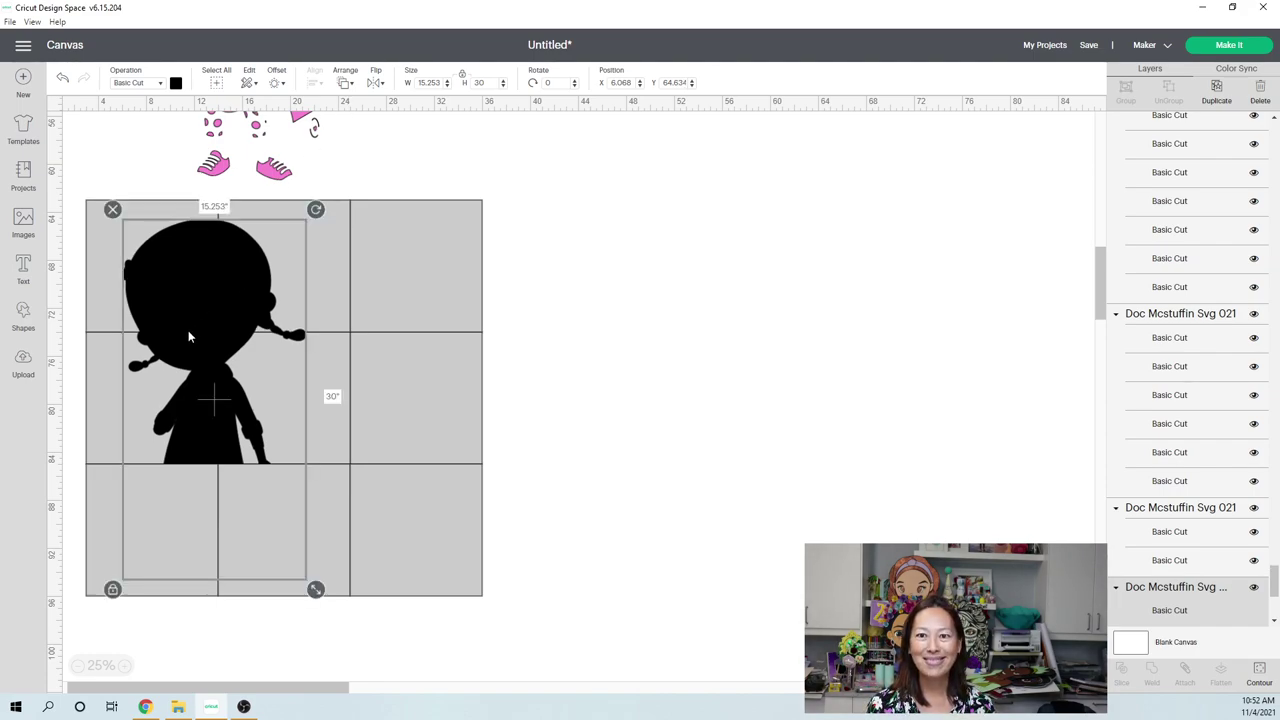
{"action": "left_click", "coordinate": [345, 83]}
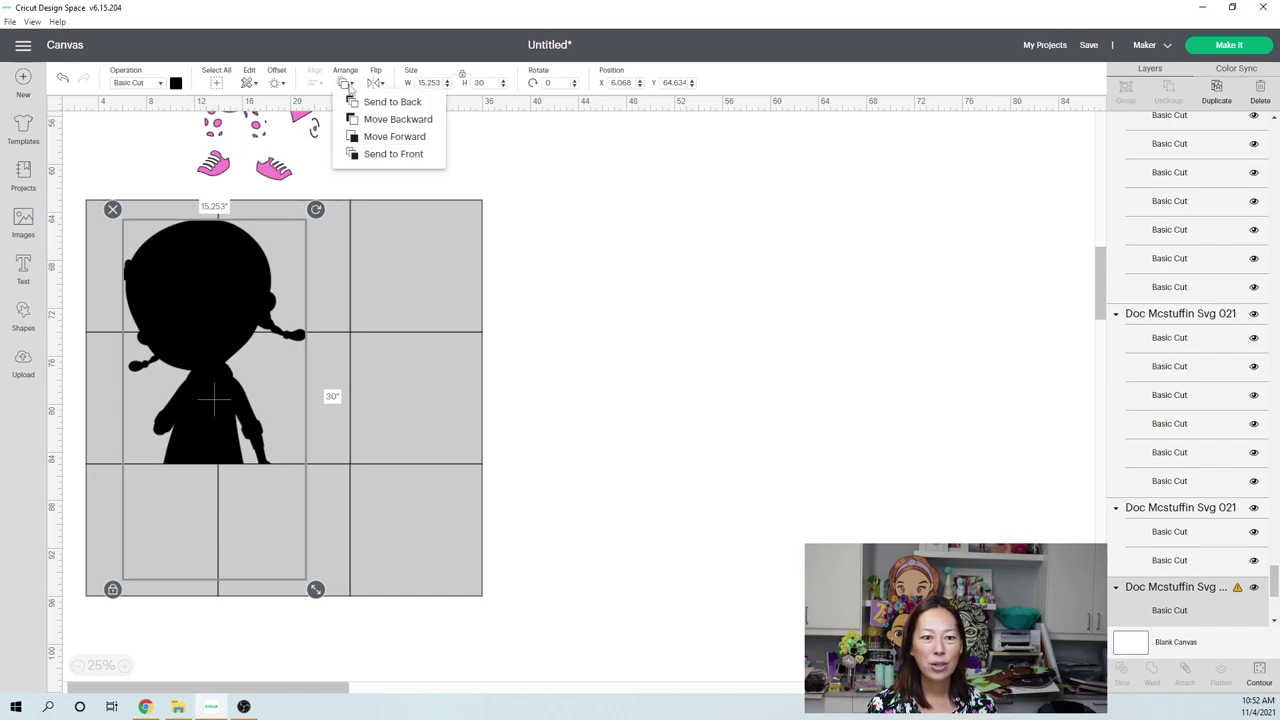
{"action": "left_click", "coordinate": [365, 155]}
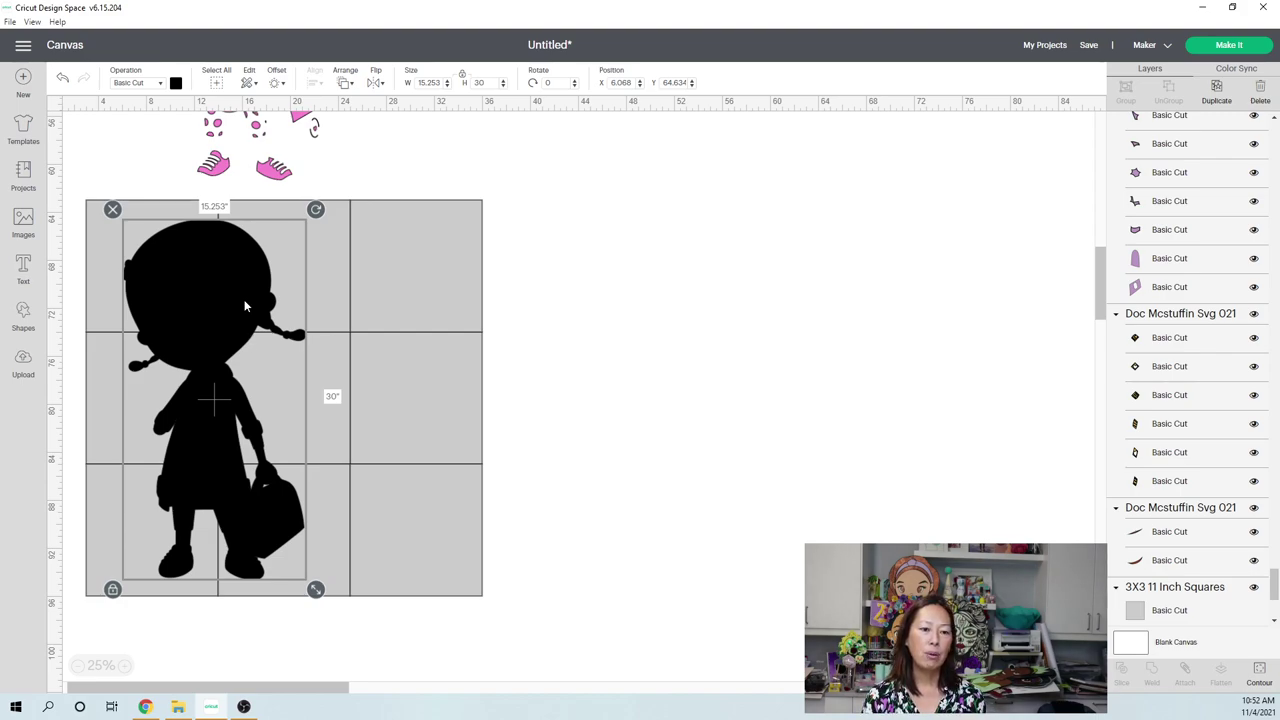
{"action": "left_click", "coordinate": [672, 377]}
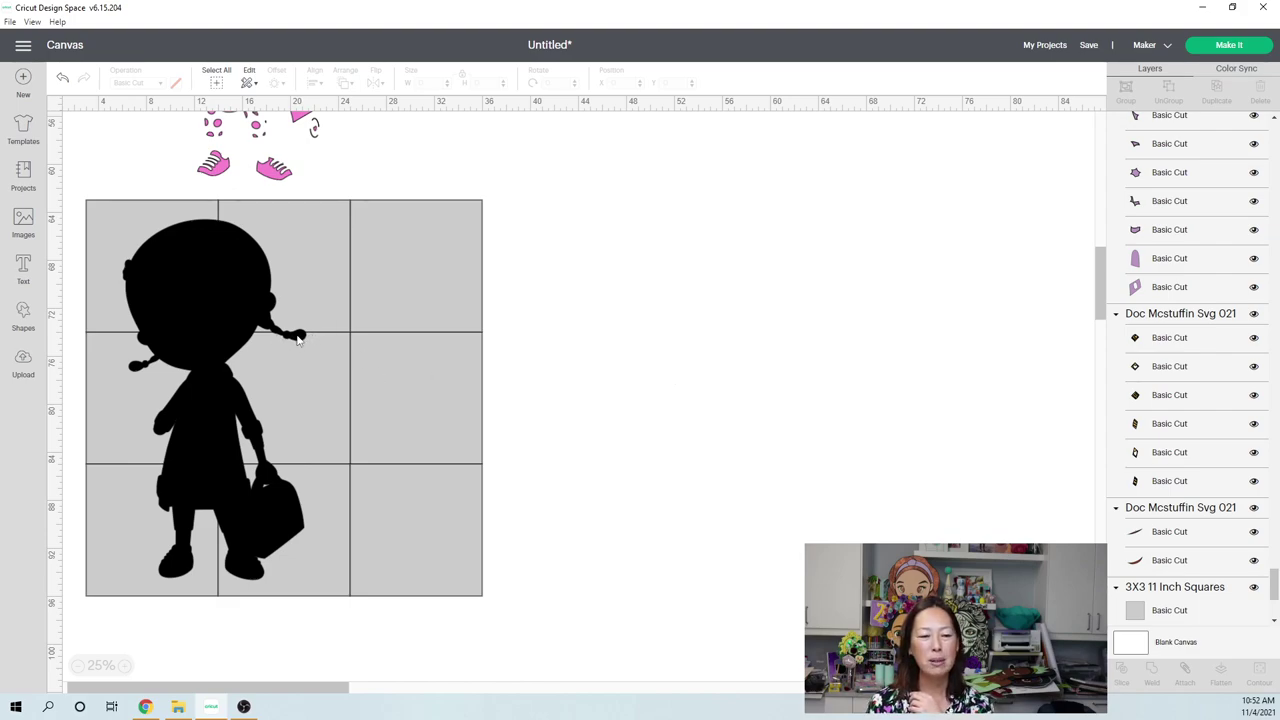
- Move the silhouette within the first two grid columns, at about X 7.5, Y 65.9, and delete the three squares of the third column
{"action": "left_click_drag", "start_coordinate": [246, 318], "coordinate": [252, 342]}
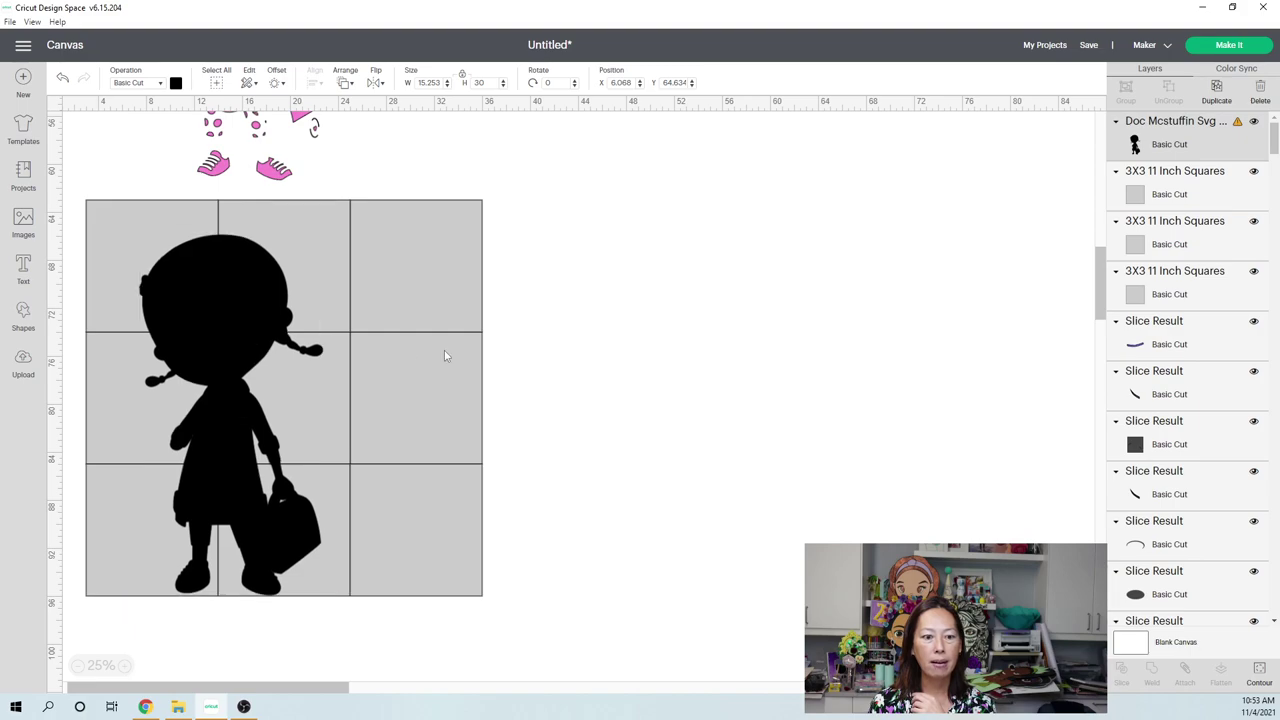
{"action": "left_click", "coordinate": [543, 363]}
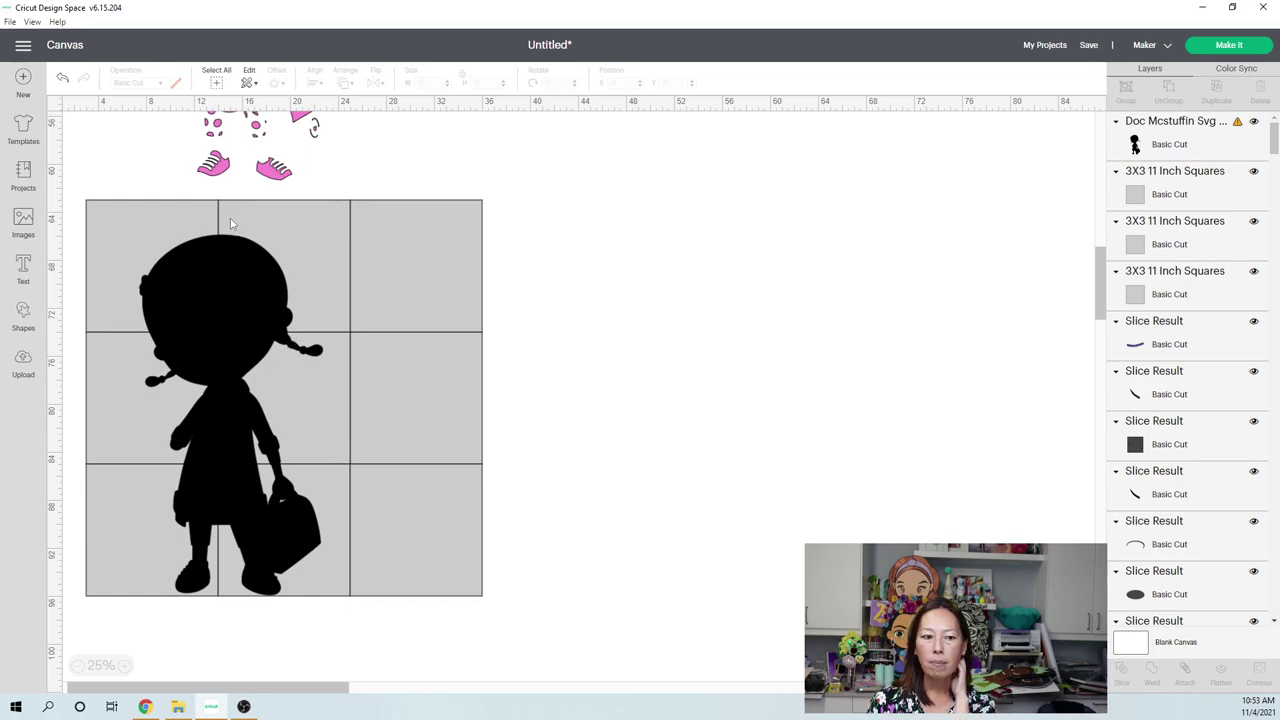
{"action": "left_click_drag", "start_coordinate": [491, 637], "coordinate": [393, 209]}
{"action": "key", "text": "Delete"}
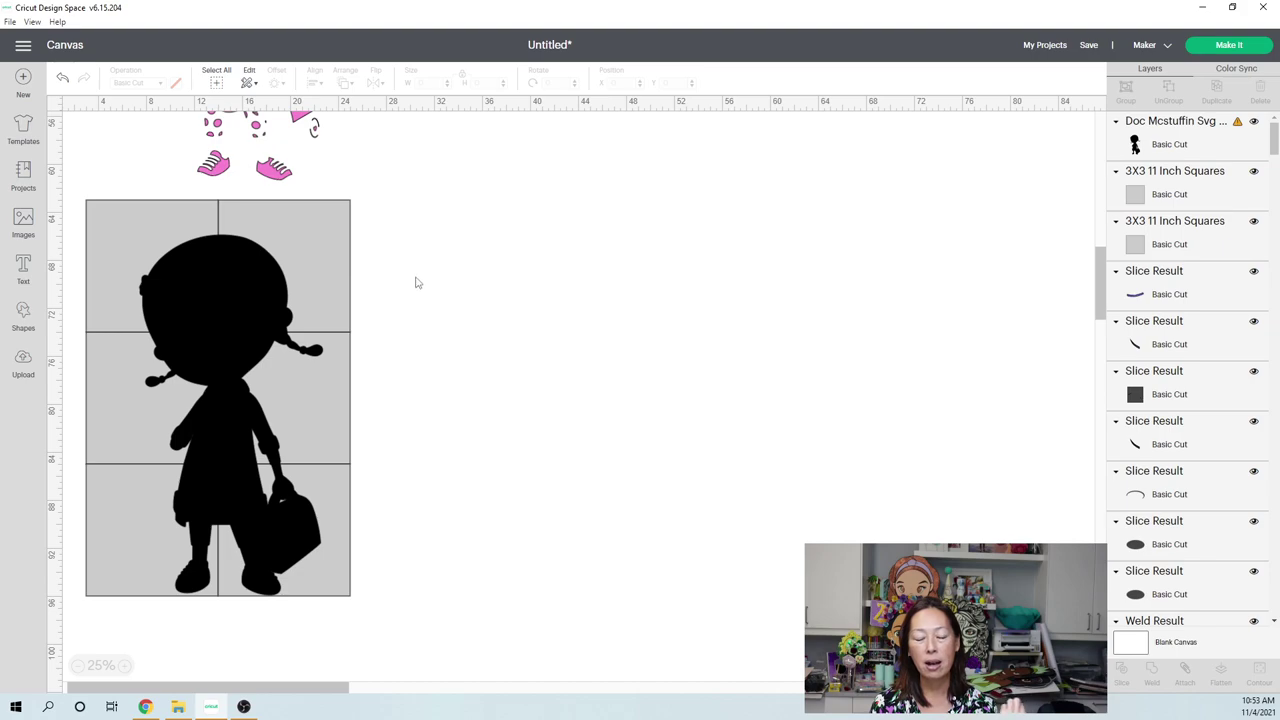
- Slice the black silhouette with the top square of the second grid column
{"action": "left_click_drag", "start_coordinate": [409, 228], "coordinate": [282, 283]}
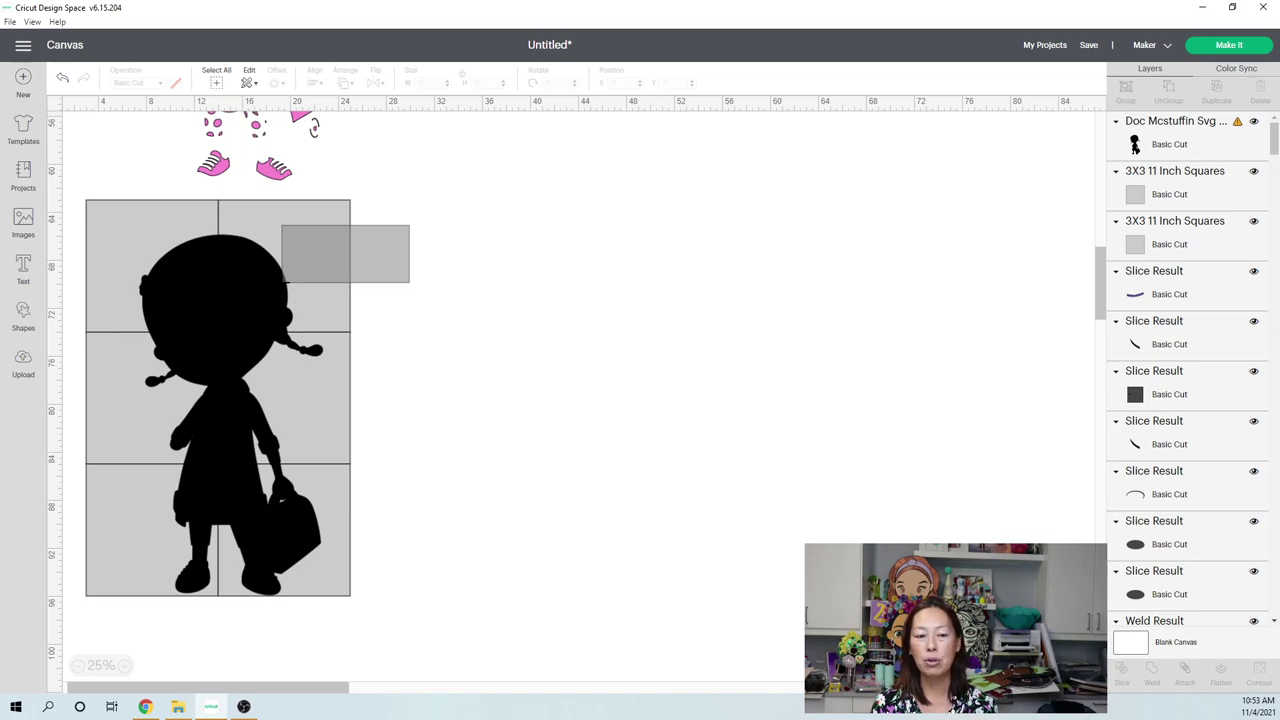
{"action": "left_click_drag", "start_coordinate": [282, 283], "coordinate": [282, 283]}
{"action": "left_click", "coordinate": [1124, 676]}
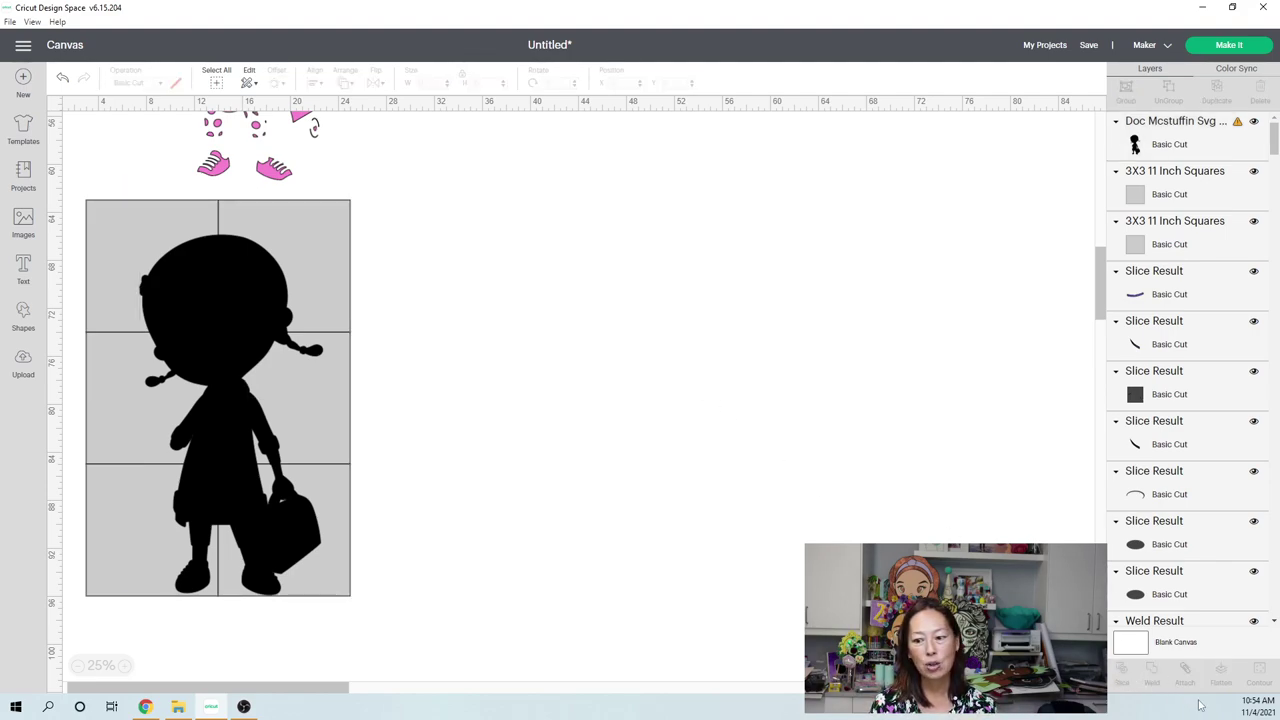
{"action": "left_click", "coordinate": [1121, 684]}
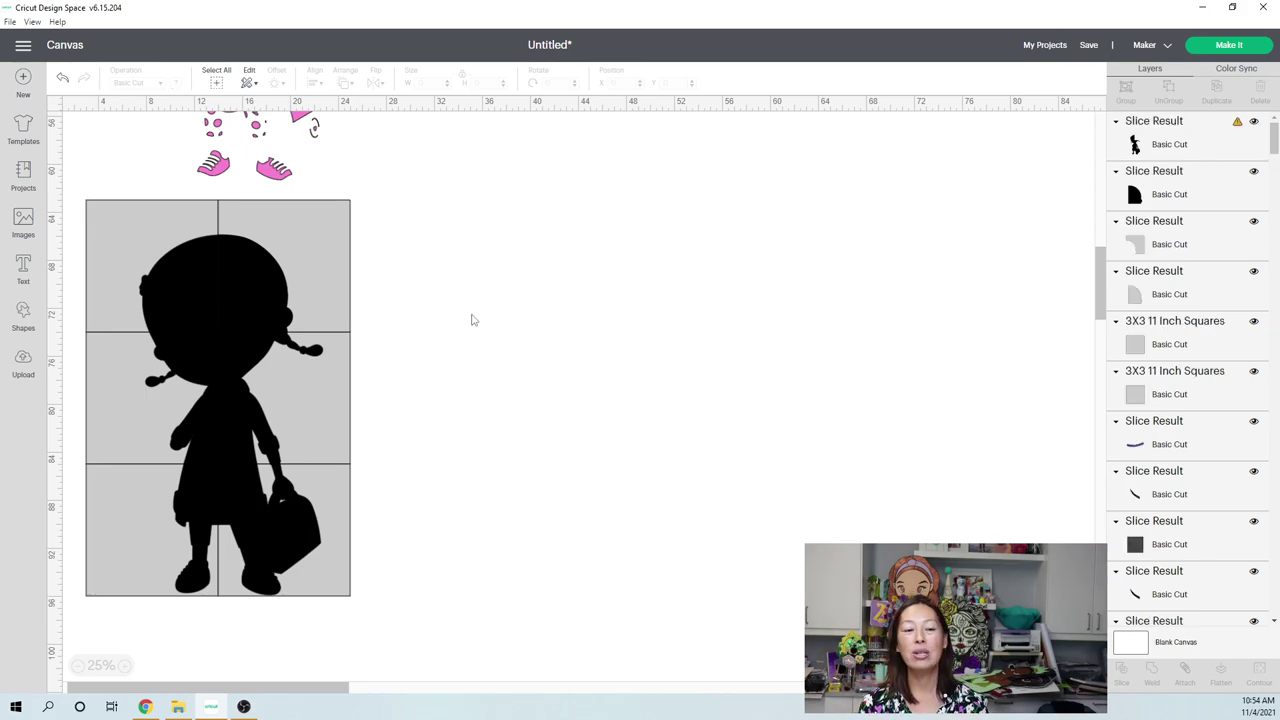
- Slice the remaining silhouette with the middle and bottom squares of the second grid column
{"action": "left_click_drag", "start_coordinate": [410, 410], "coordinate": [295, 348]}
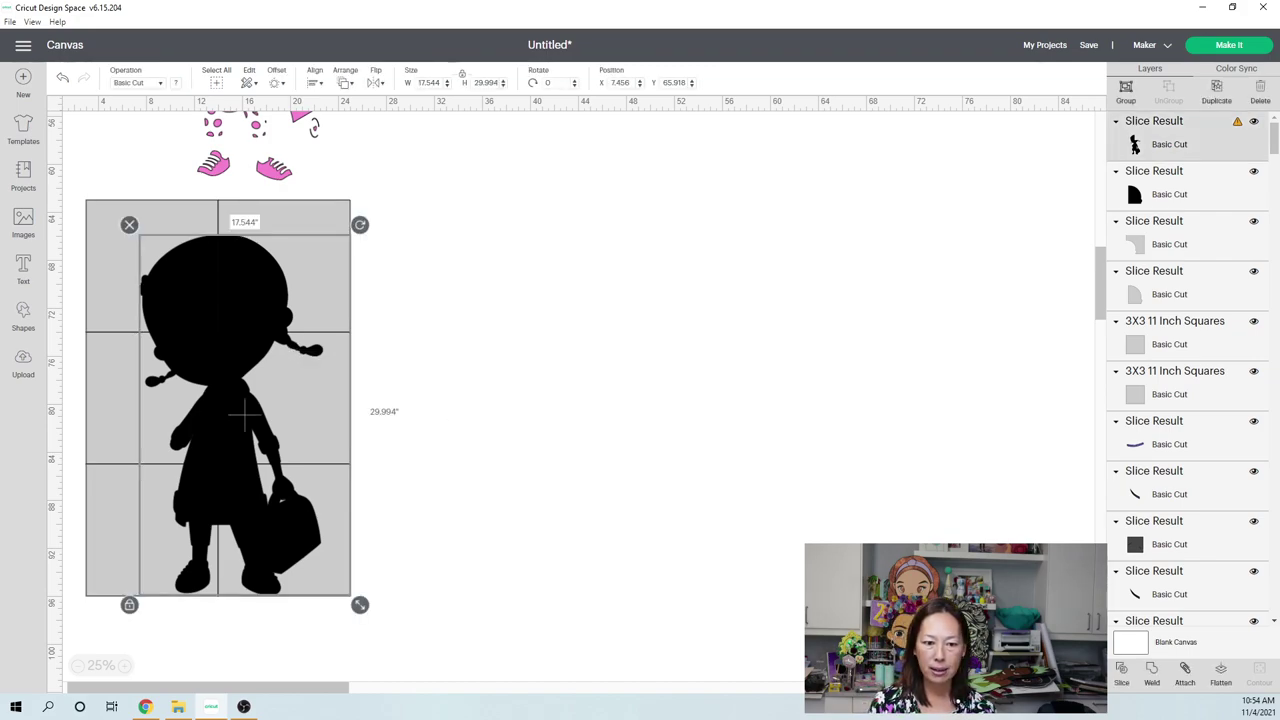
{"action": "left_click", "coordinate": [483, 568]}
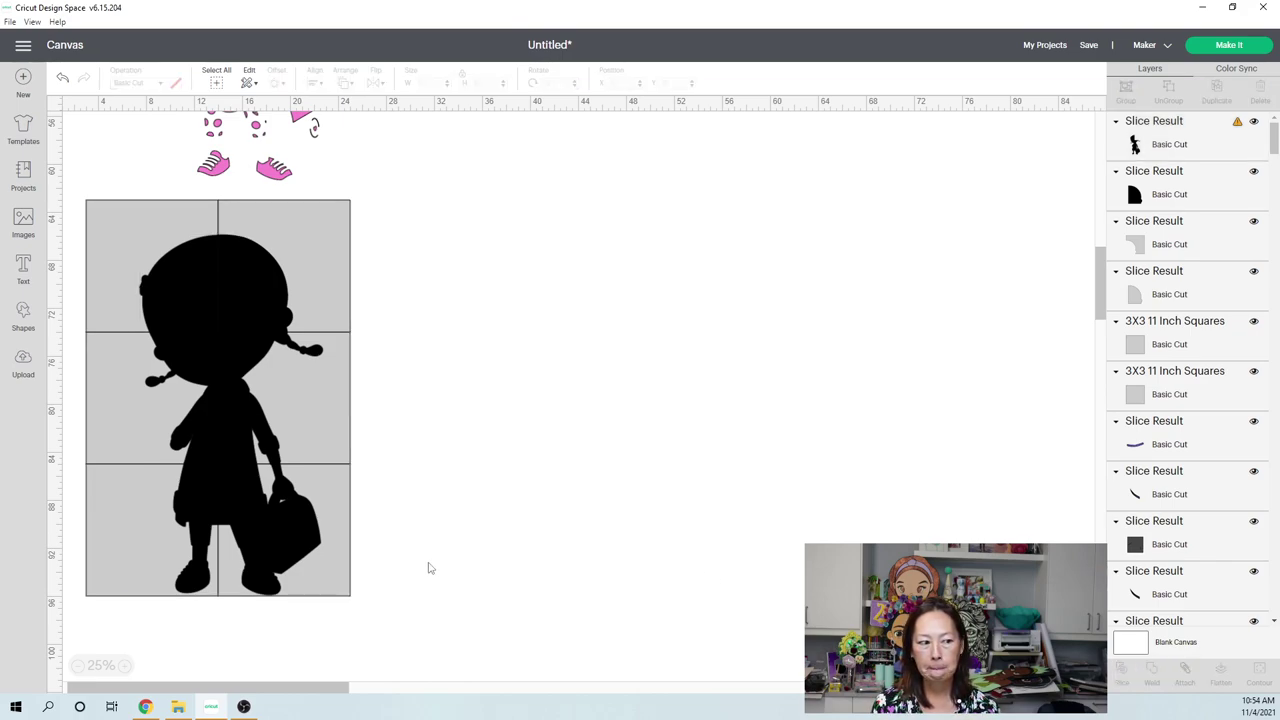
{"action": "left_click_drag", "start_coordinate": [428, 597], "coordinate": [285, 505]}
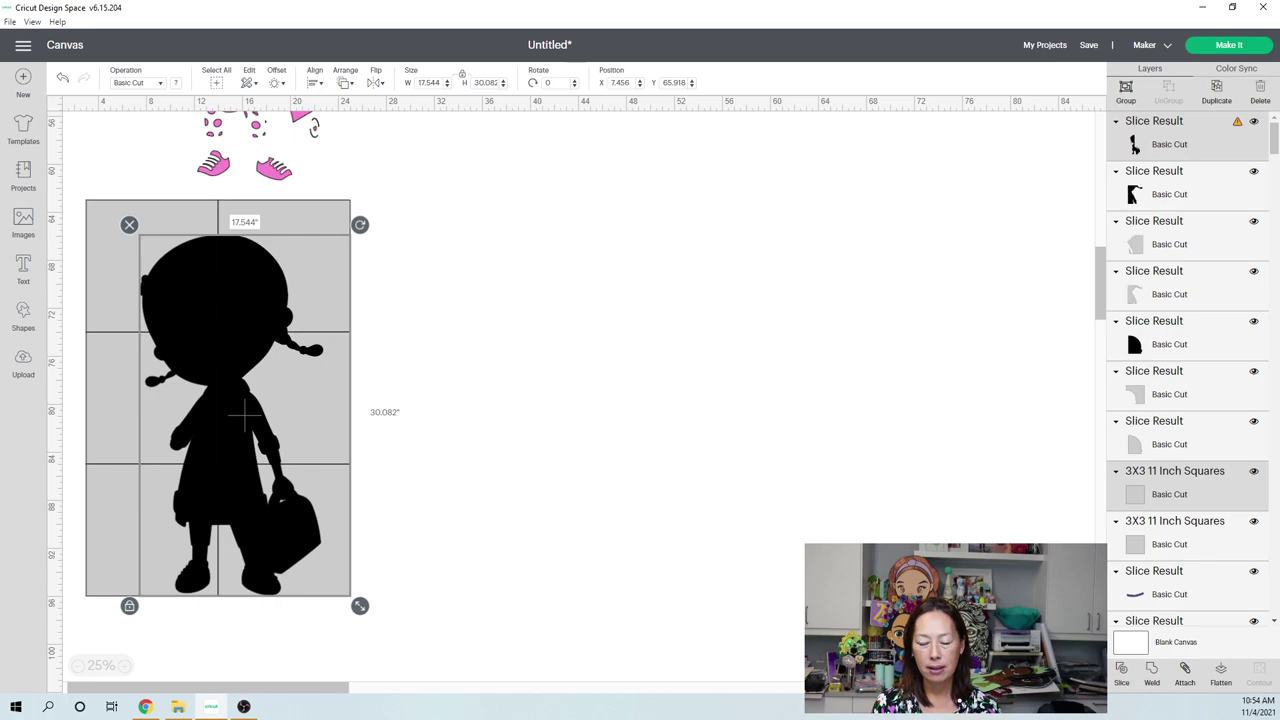
{"action": "left_click", "coordinate": [581, 486]}
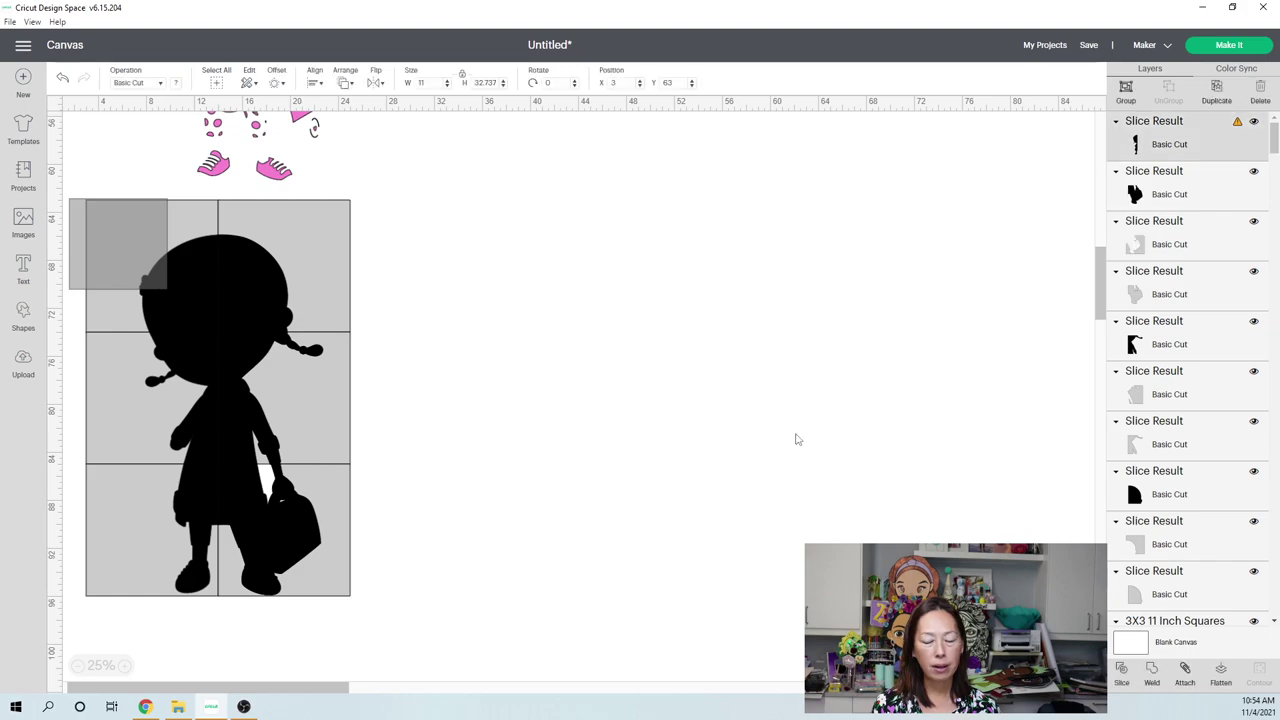
- Slice the remaining silhouette with the top and bottom squares of the first grid column
{"action": "left_click", "coordinate": [294, 652]}
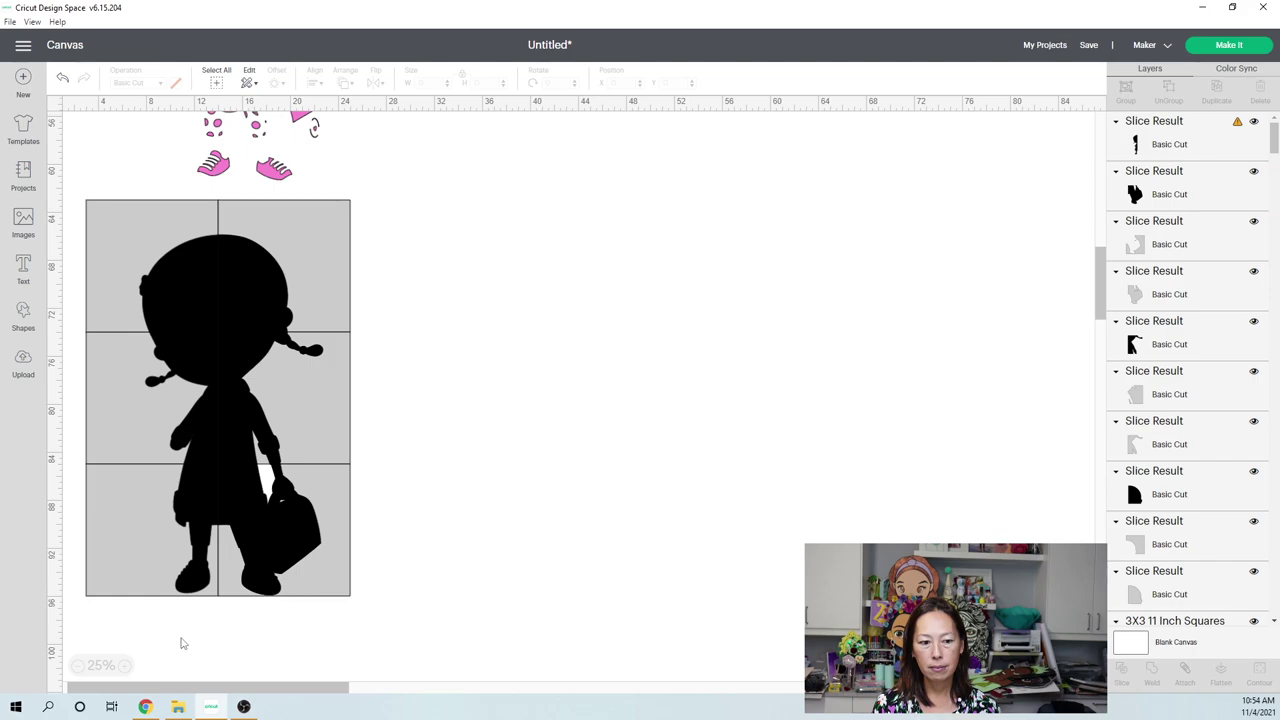
{"action": "left_click", "coordinate": [166, 530]}
{"action": "key", "text": "Delete"}
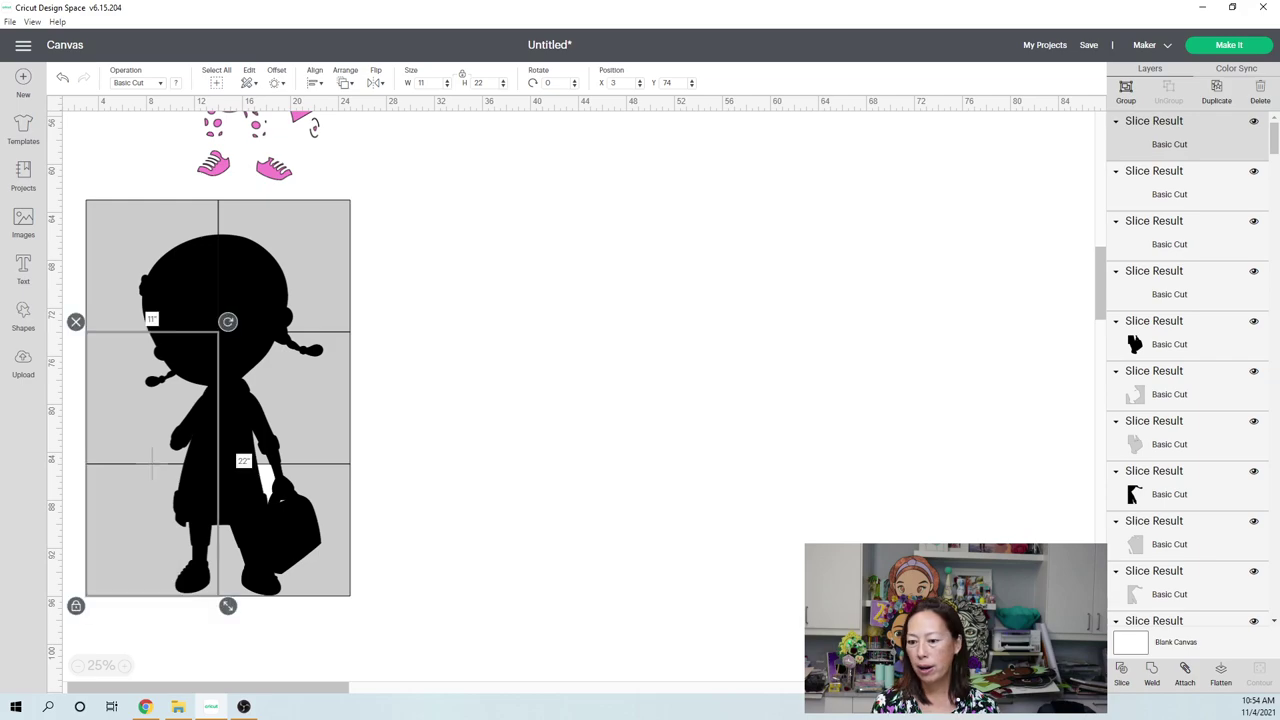
{"action": "left_click", "coordinate": [658, 478]}
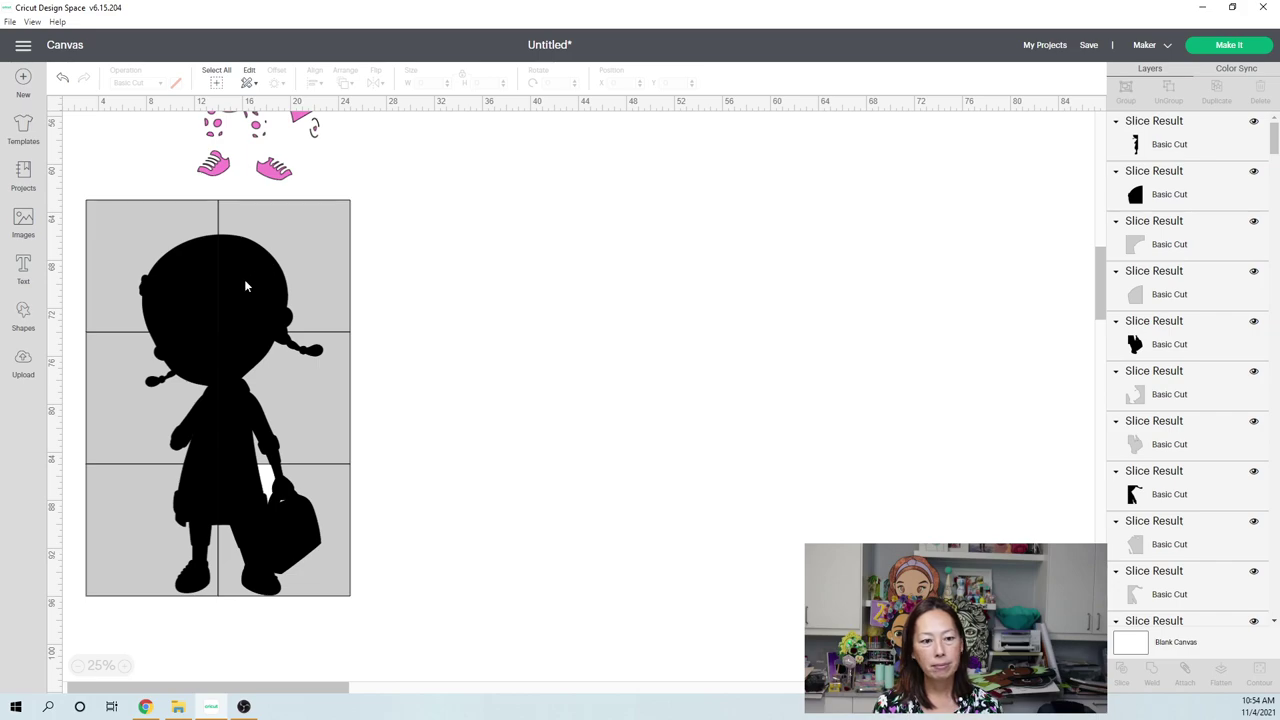
- Move the six black silhouette pieces into the clear area beside the grid, slightly spaced apart, and delete the leftover gray grid pieces
{"action": "left_click", "coordinate": [245, 287]}
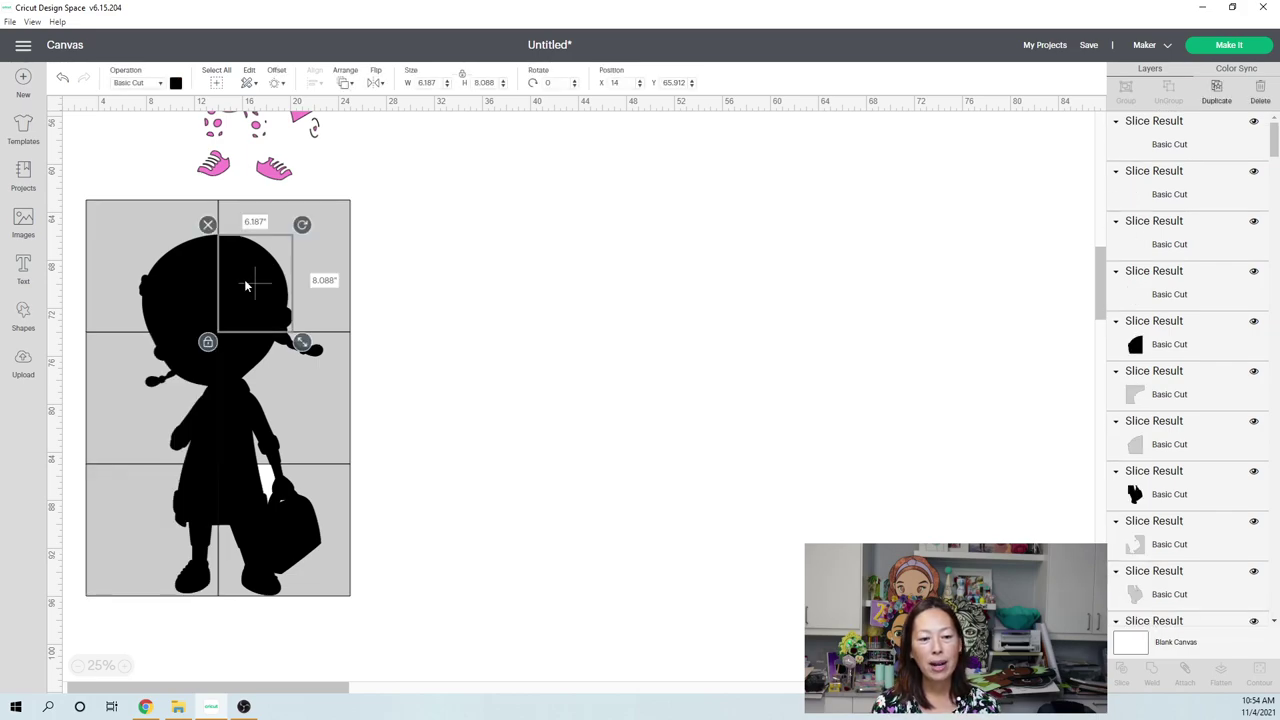
{"action": "left_click_drag", "start_coordinate": [245, 287], "coordinate": [544, 280]}
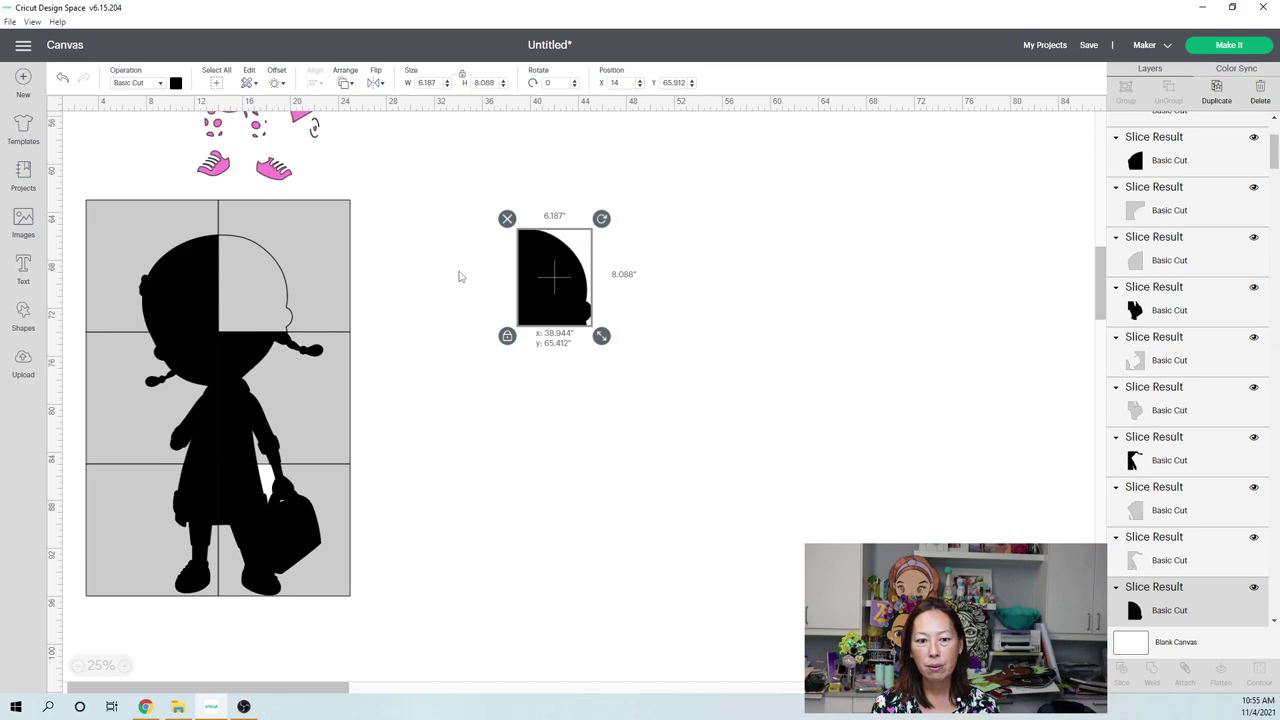
{"action": "left_click_drag", "start_coordinate": [190, 280], "coordinate": [479, 276]}
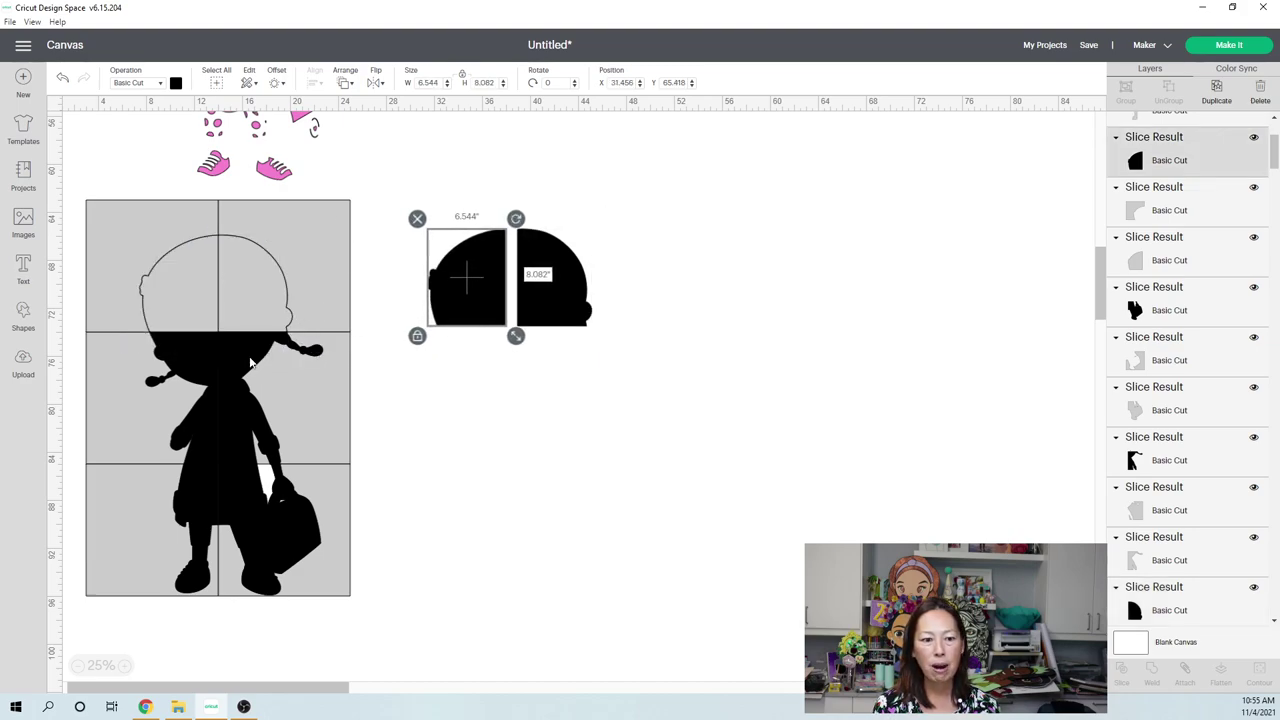
{"action": "left_click_drag", "start_coordinate": [250, 362], "coordinate": [553, 365]}
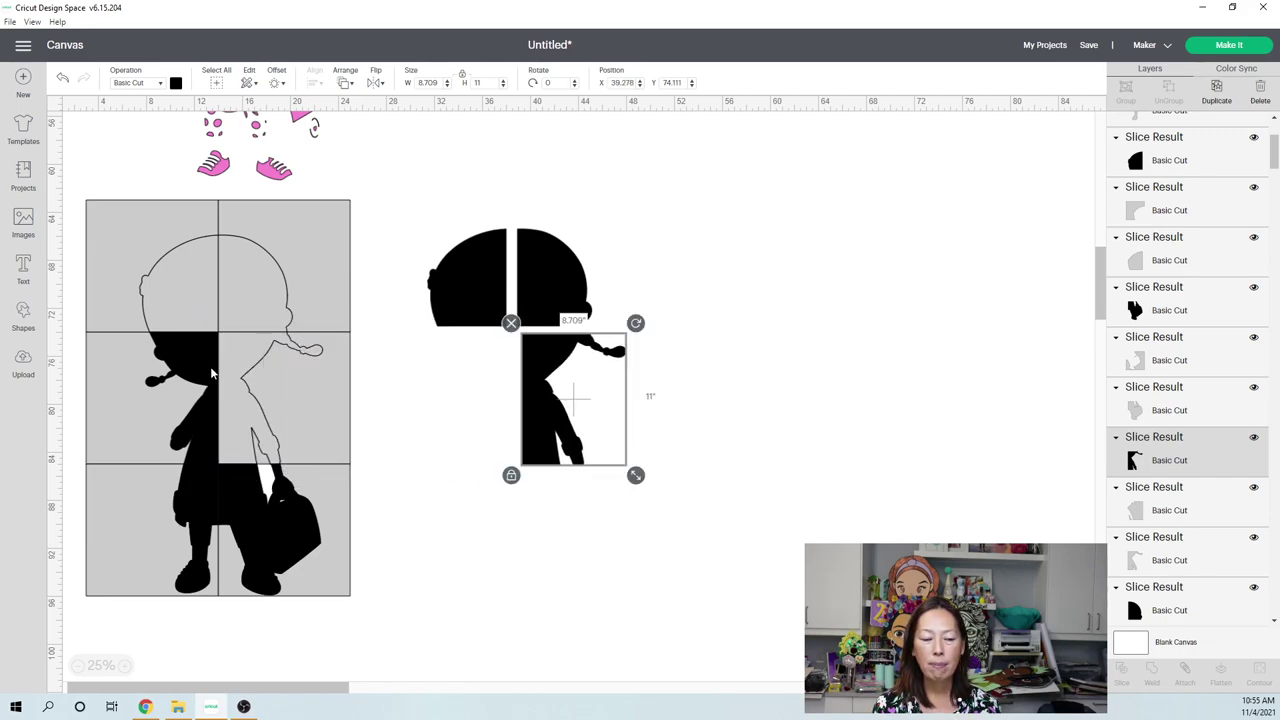
{"action": "left_click_drag", "start_coordinate": [196, 365], "coordinate": [478, 363]}
{"action": "left_click_drag", "start_coordinate": [288, 536], "coordinate": [589, 548]}
{"action": "left_click", "coordinate": [203, 486]}
{"action": "left_click_drag", "start_coordinate": [203, 486], "coordinate": [493, 500]}
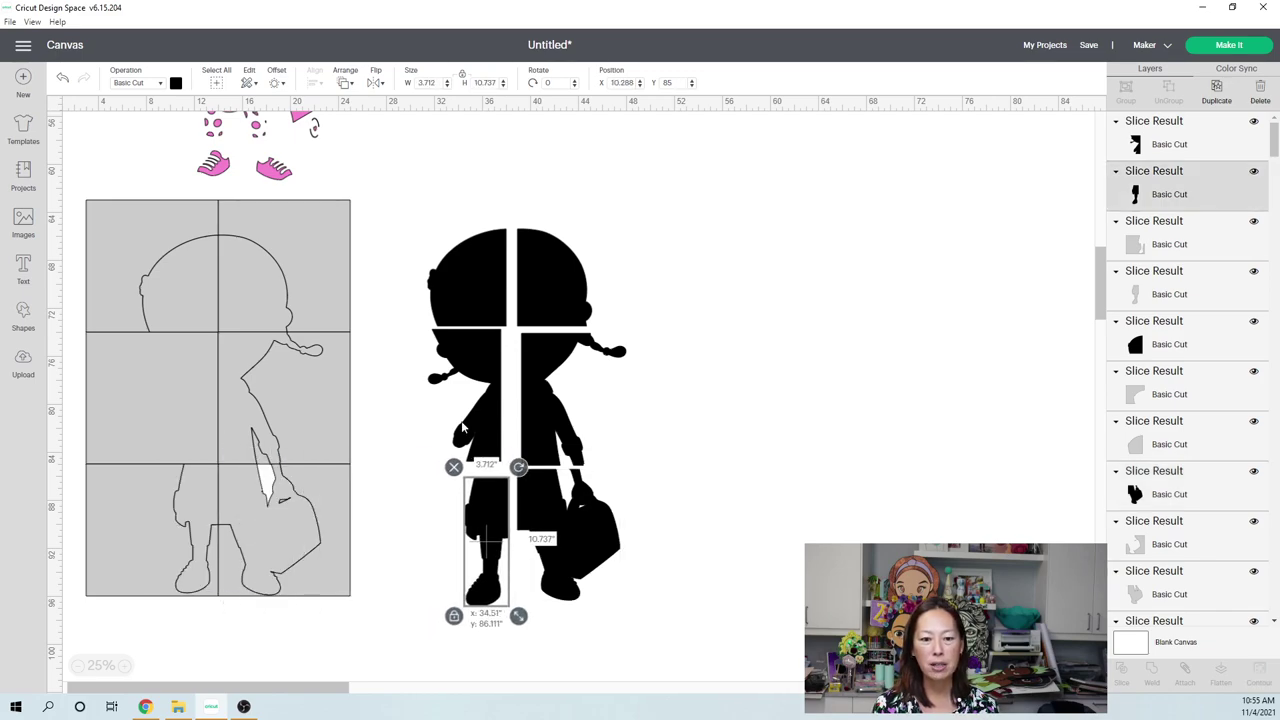
{"action": "left_click", "coordinate": [346, 624]}
{"action": "left_click_drag", "start_coordinate": [347, 620], "coordinate": [106, 280]}
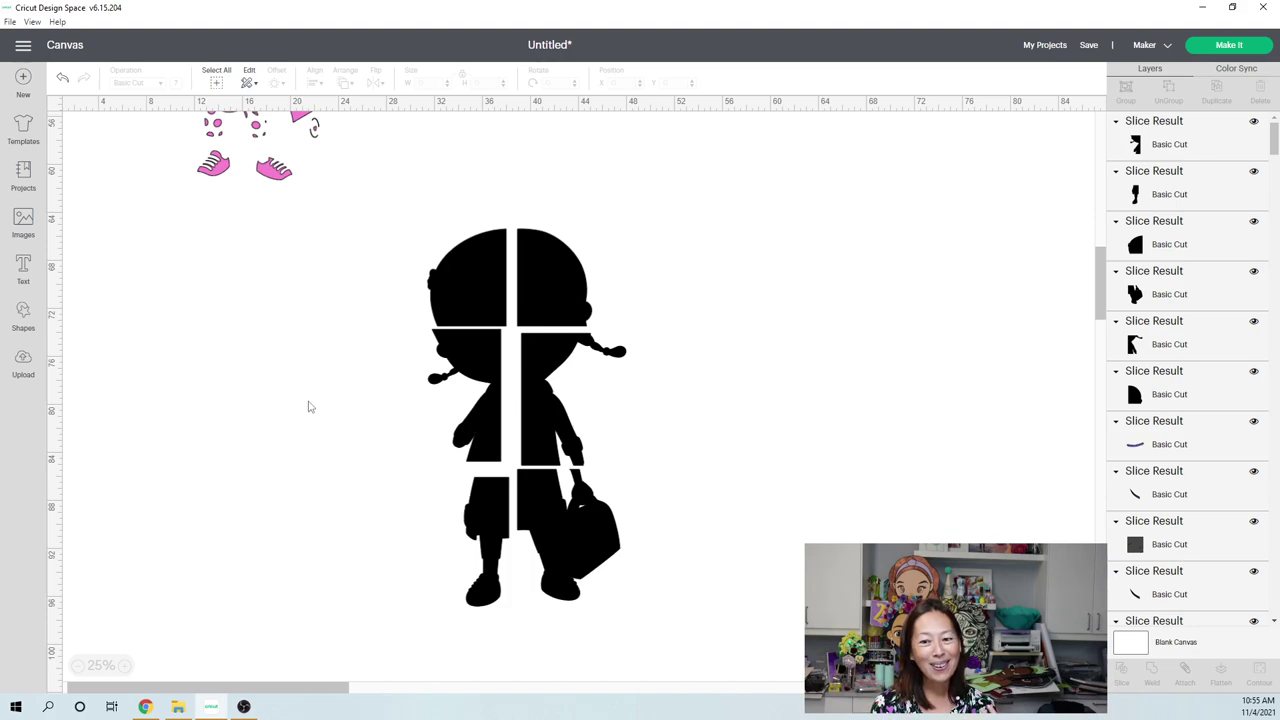
- Send the design to mat preparation, accept using a larger mat, and look through mats 2, 3 and 6
{"action": "left_click", "coordinate": [1244, 52]}
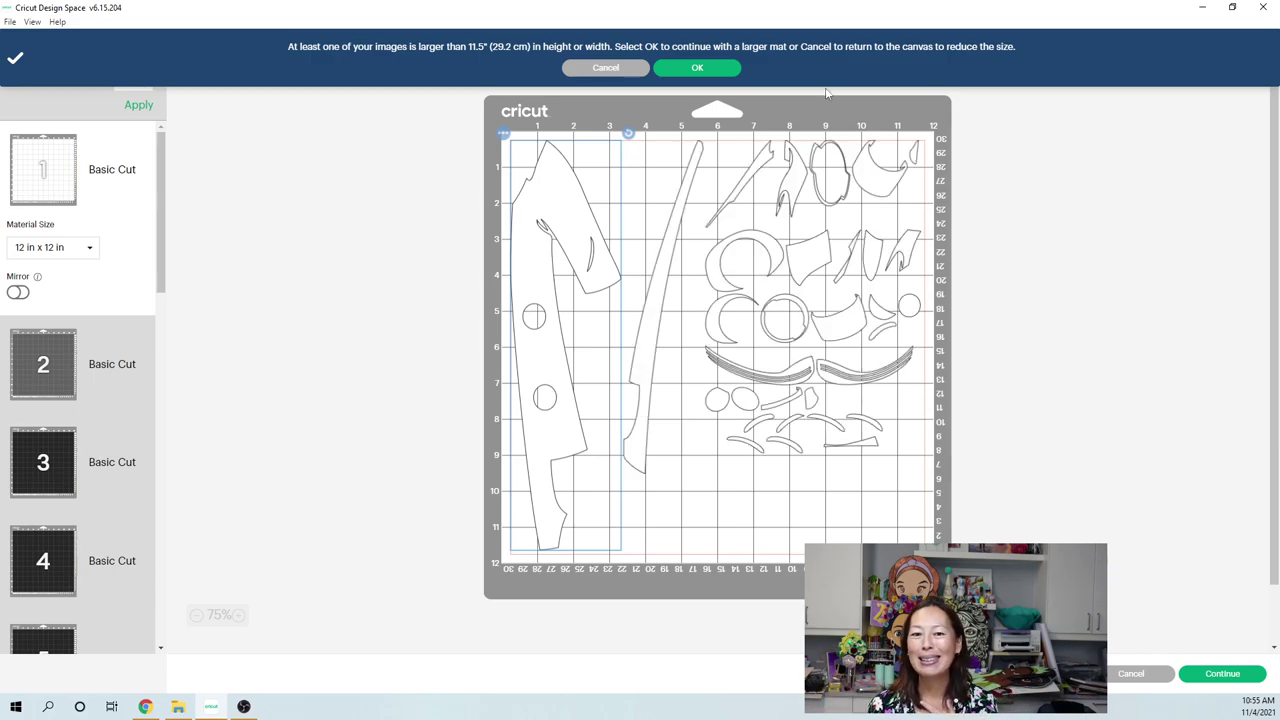
{"action": "left_click", "coordinate": [684, 72]}
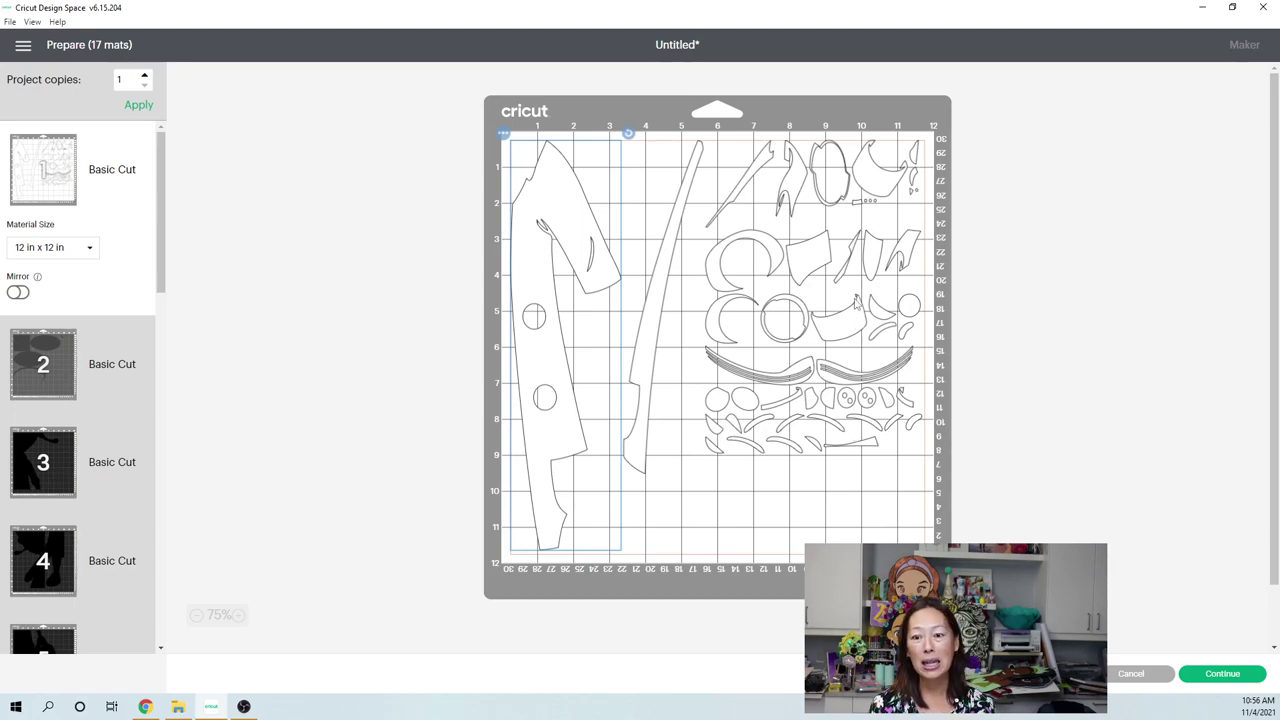
{"action": "left_click", "coordinate": [45, 364]}
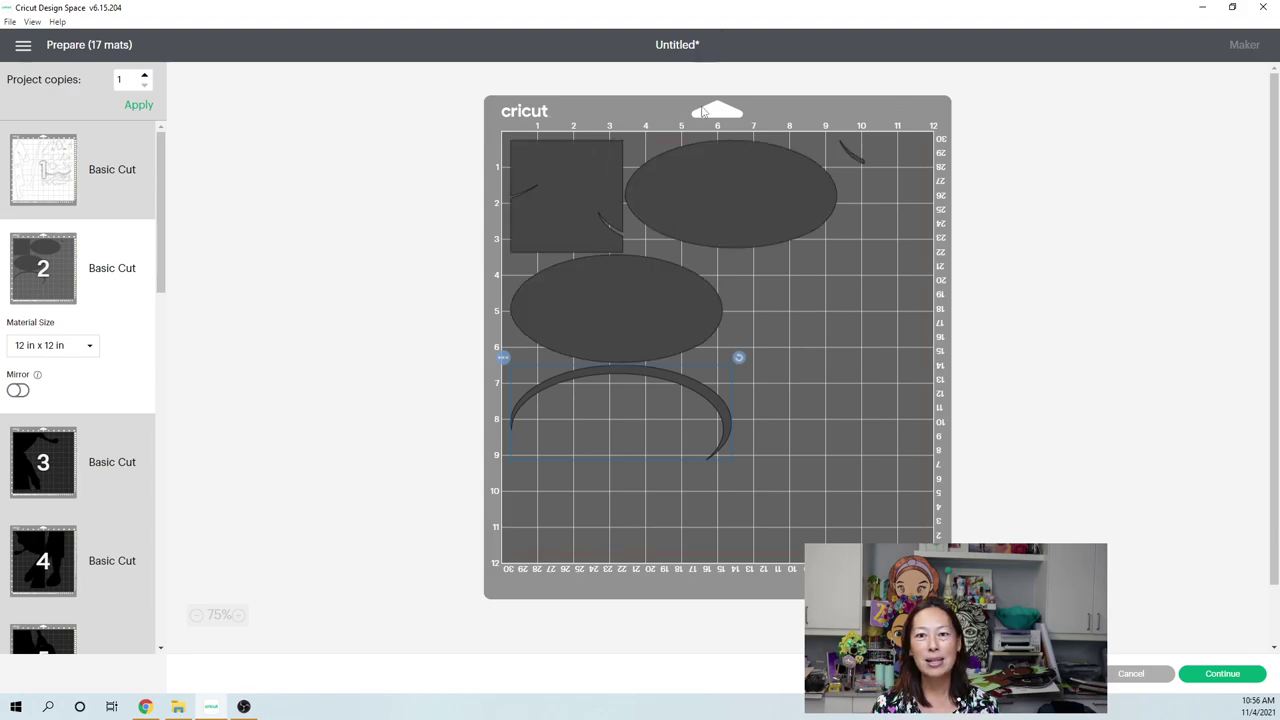
{"action": "left_click", "coordinate": [29, 455]}
{"action": "scroll", "coordinate": [29, 455], "scroll_direction": "down", "scroll_amount": 4}
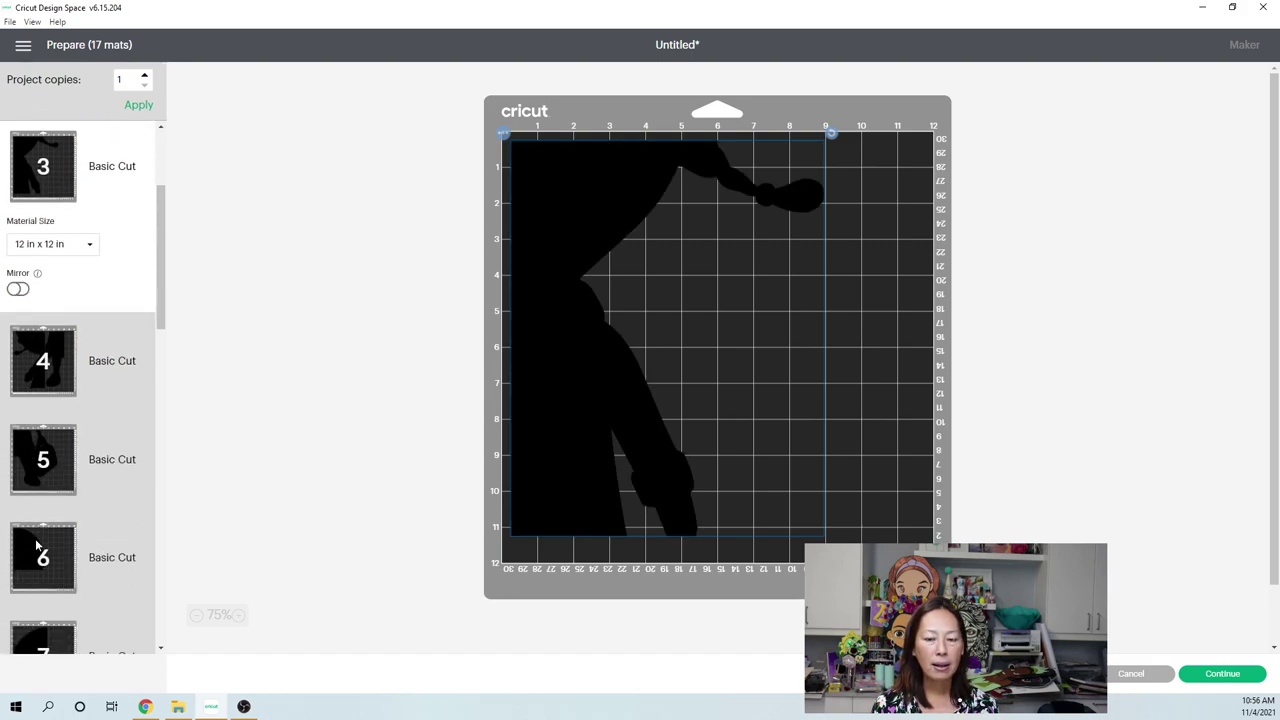
{"action": "left_click", "coordinate": [36, 545]}
{"action": "scroll", "coordinate": [40, 520], "scroll_direction": "down", "scroll_amount": 4}
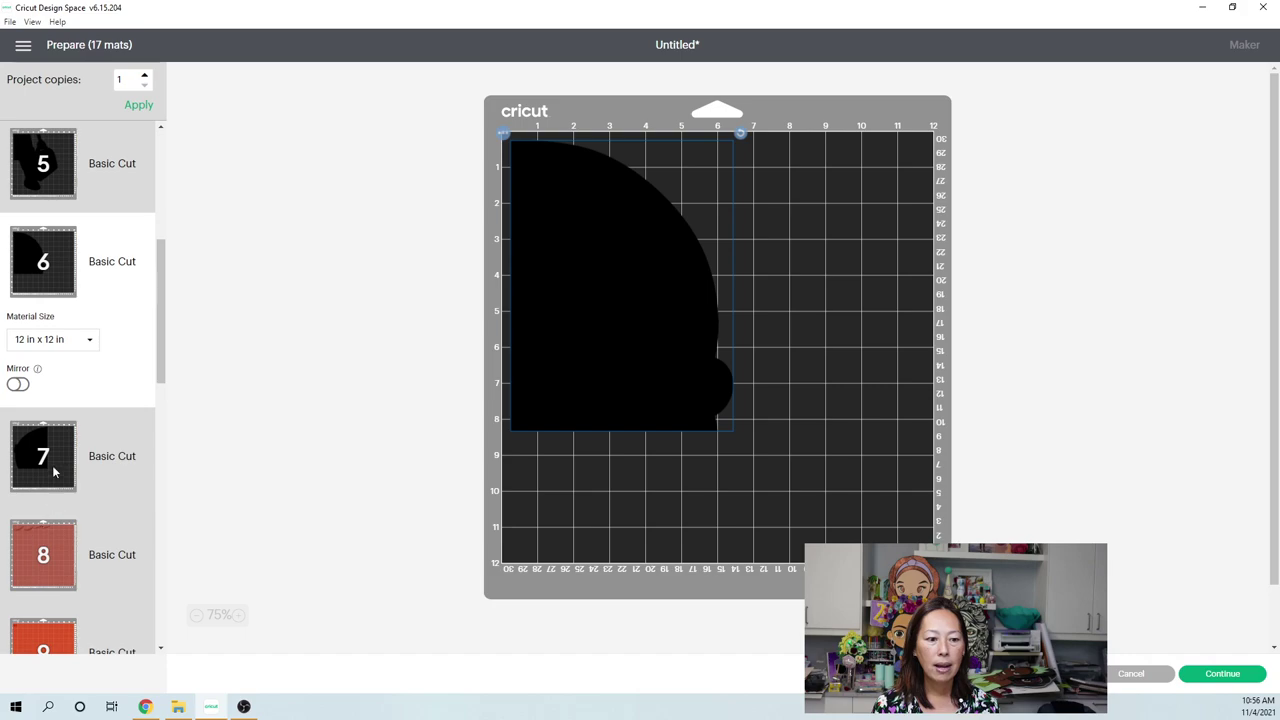
- Move the black head piece from mat 7 onto mat 3 and place it in the free space beside the body piece
{"action": "left_click", "coordinate": [53, 462]}
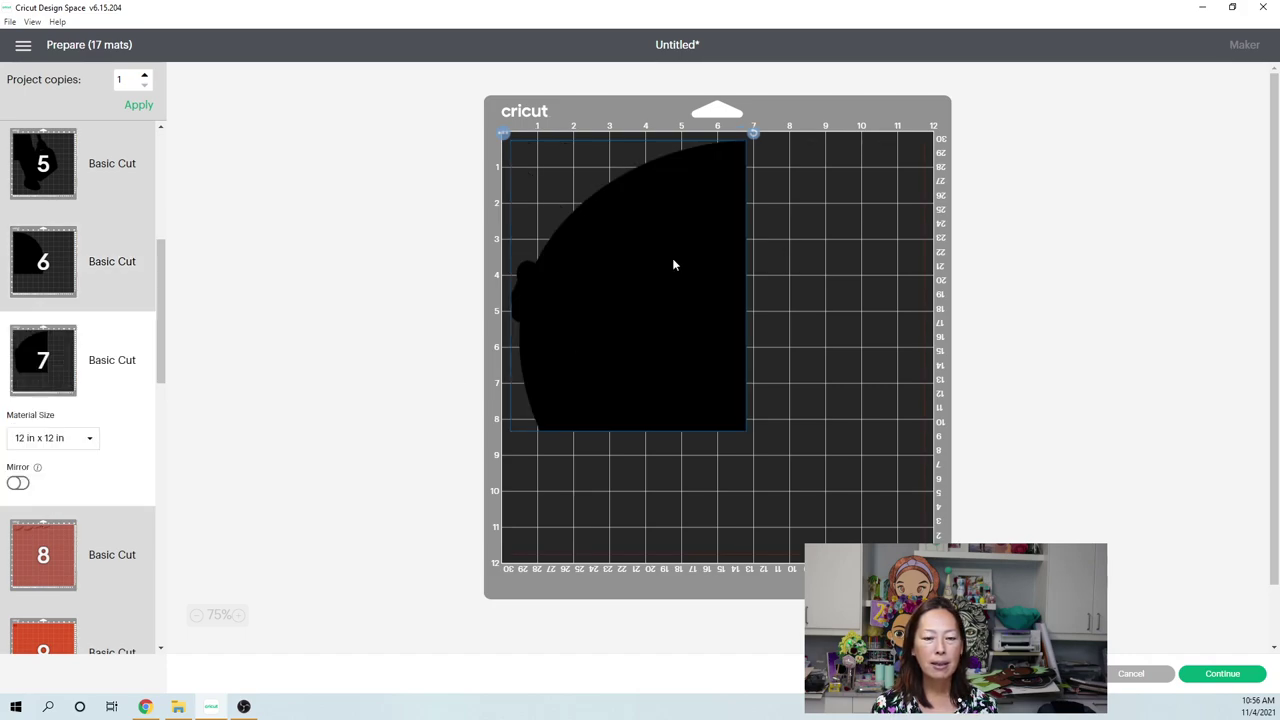
{"action": "left_click", "coordinate": [503, 134]}
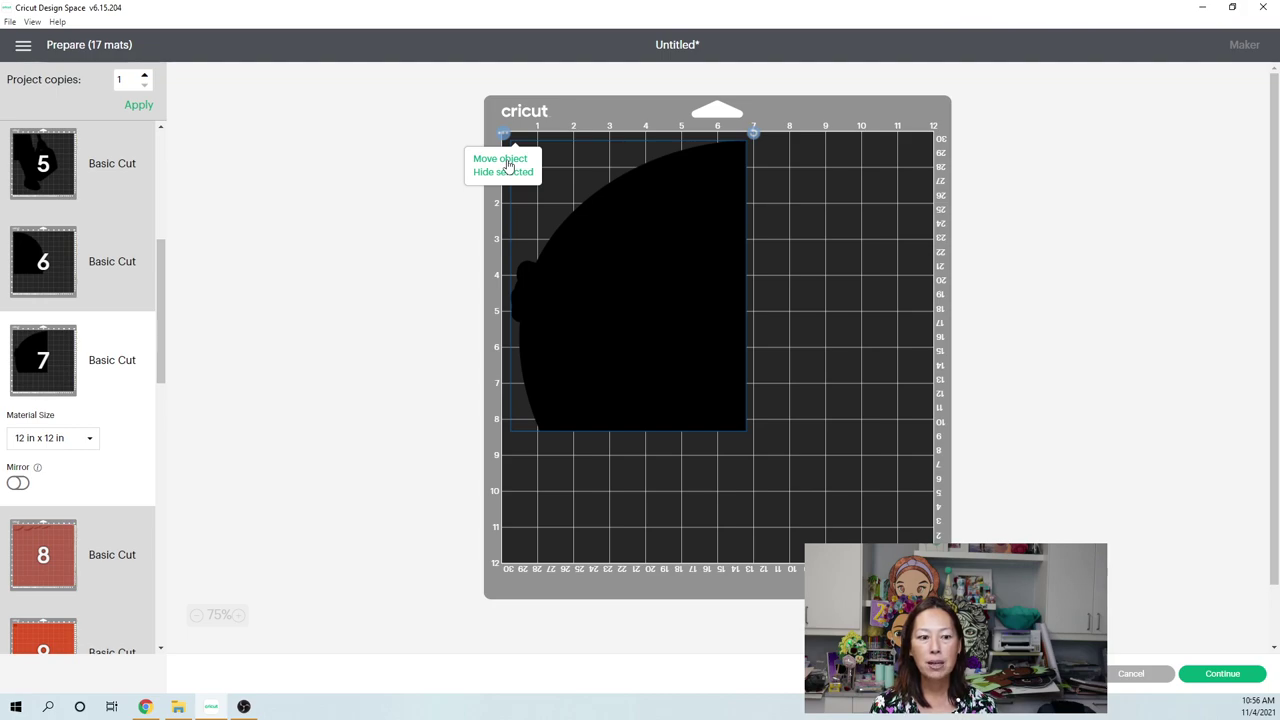
{"action": "left_click", "coordinate": [506, 160]}
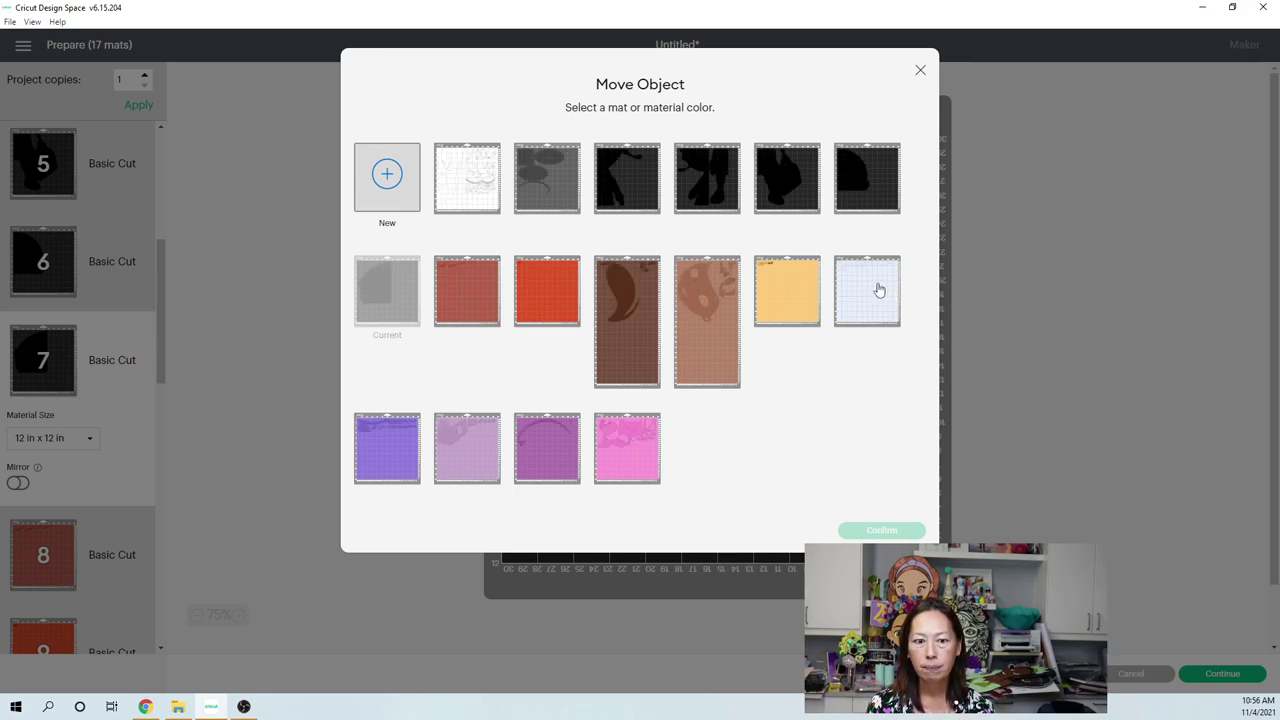
{"action": "left_click", "coordinate": [630, 190]}
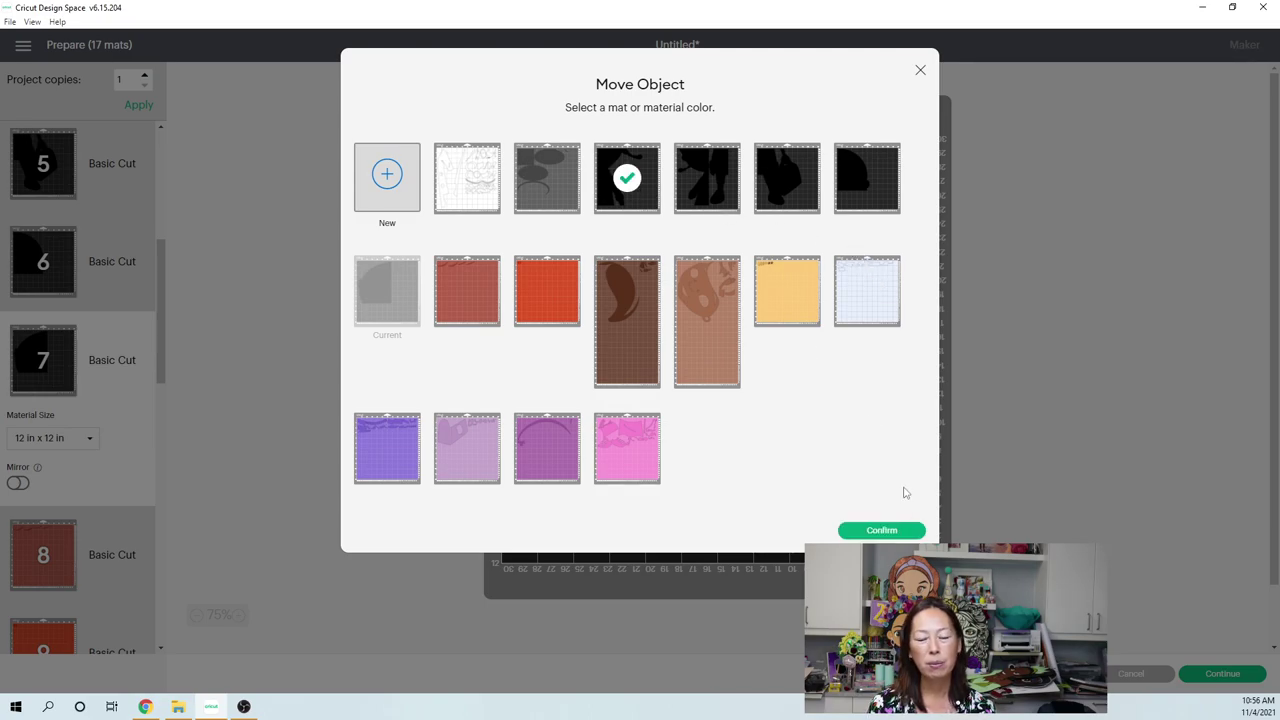
{"action": "left_click", "coordinate": [913, 533]}
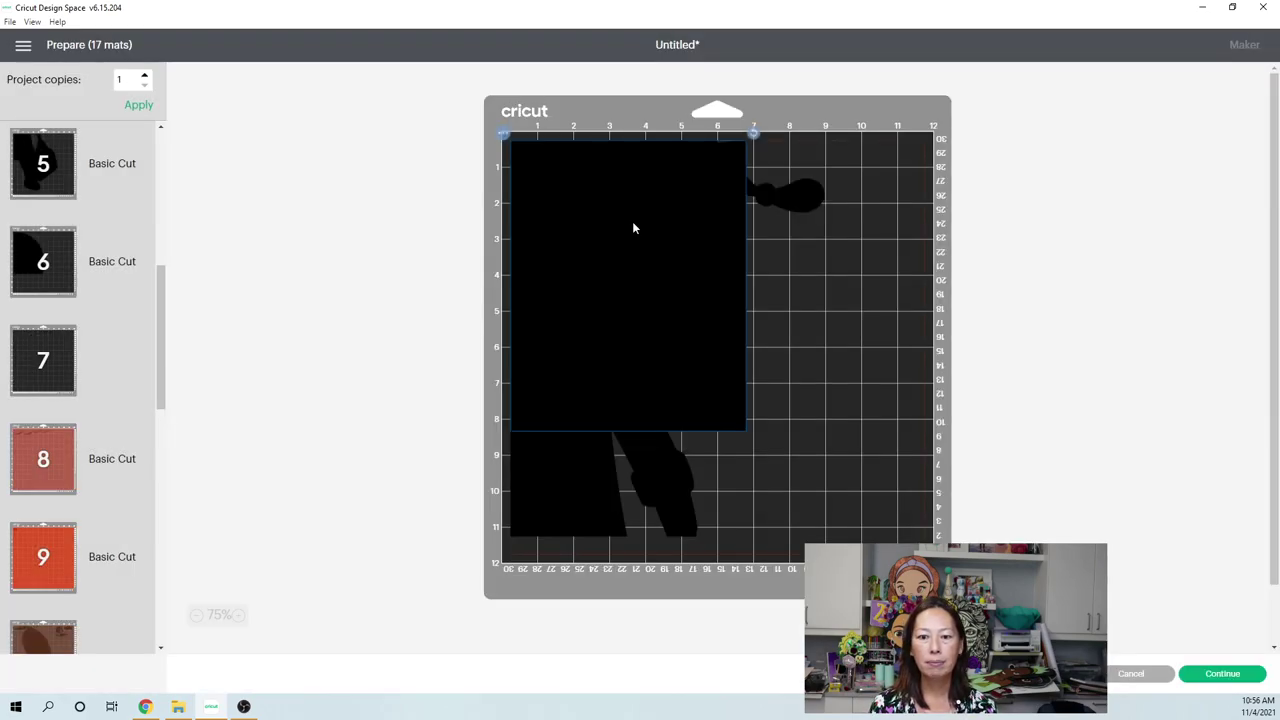
{"action": "left_click_drag", "start_coordinate": [740, 297], "coordinate": [869, 344]}
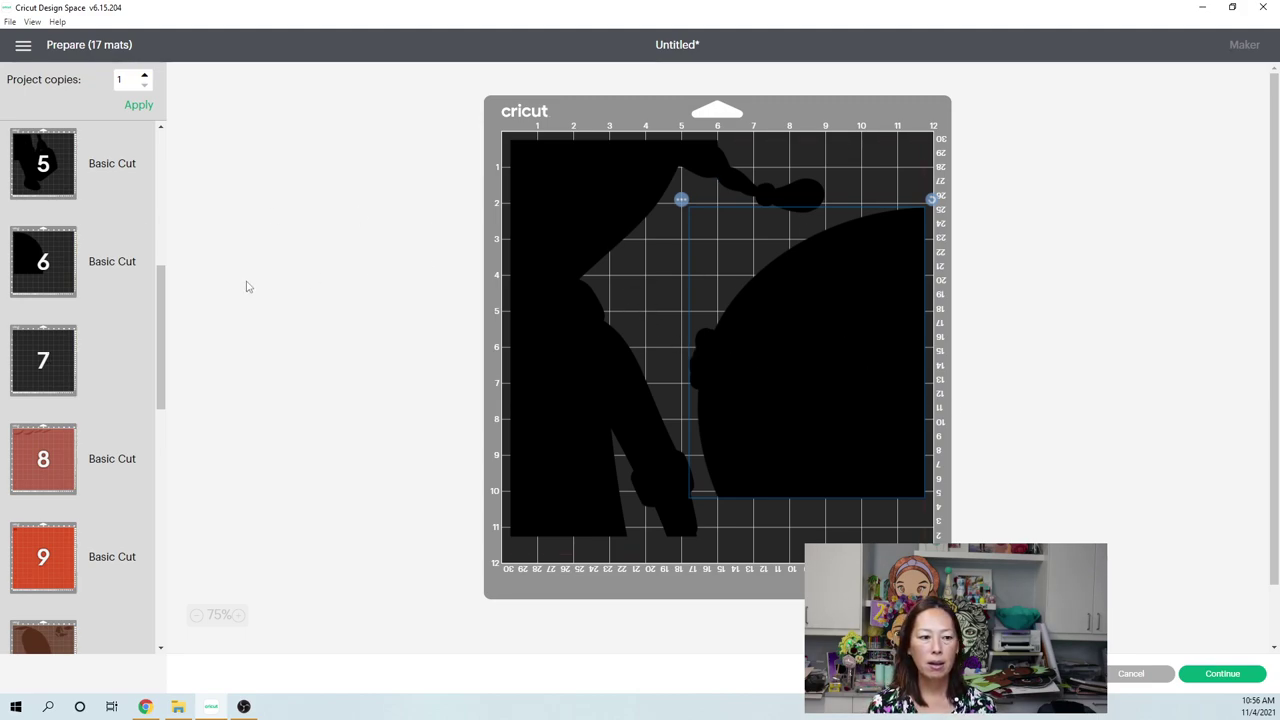
- On mat 8, nest the two small slivers inside the curves of the two larger crescents to save material
{"action": "left_click", "coordinate": [126, 290]}
{"action": "scroll", "coordinate": [124, 293], "scroll_direction": "down", "scroll_amount": 2}
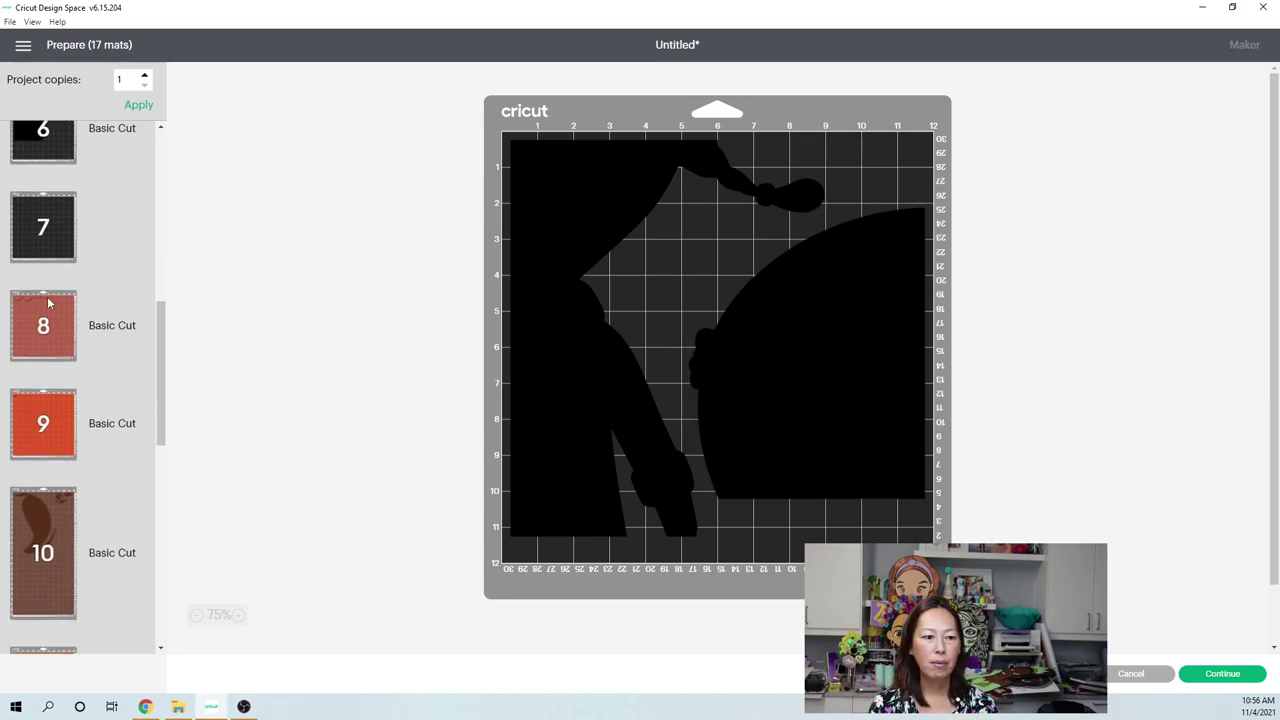
{"action": "left_click", "coordinate": [47, 296]}
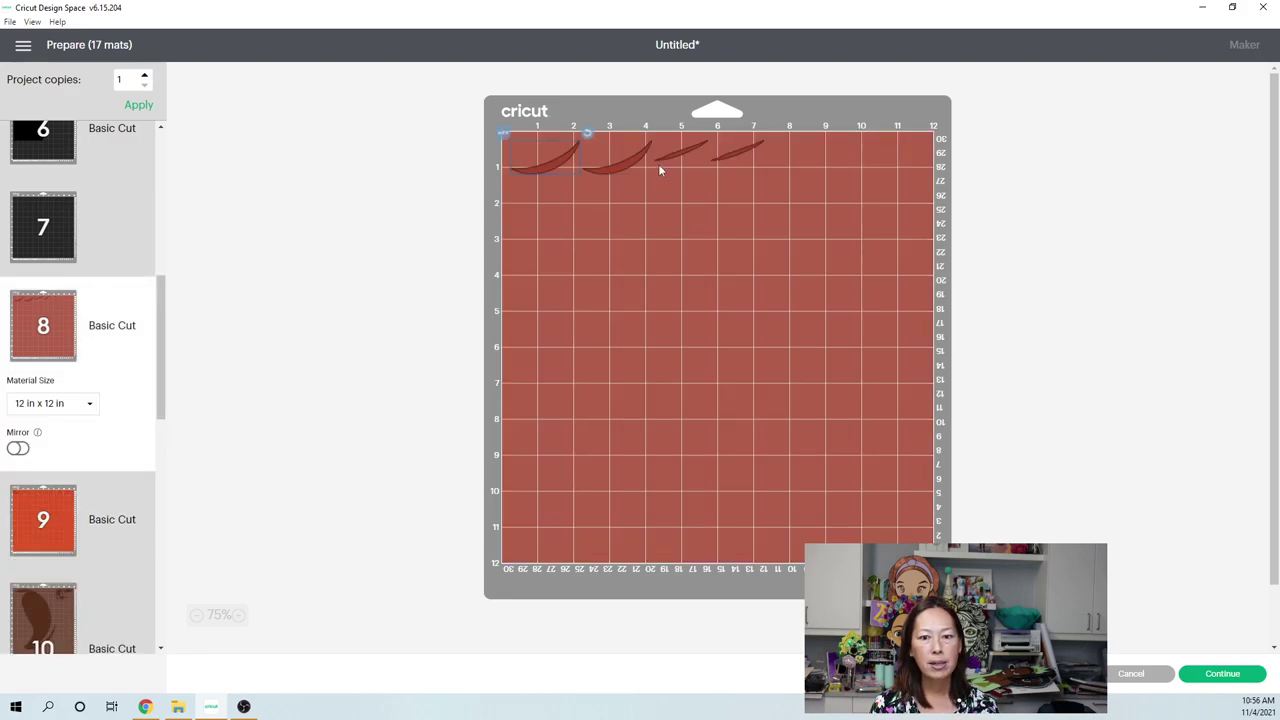
{"action": "left_click_drag", "start_coordinate": [678, 154], "coordinate": [505, 146]}
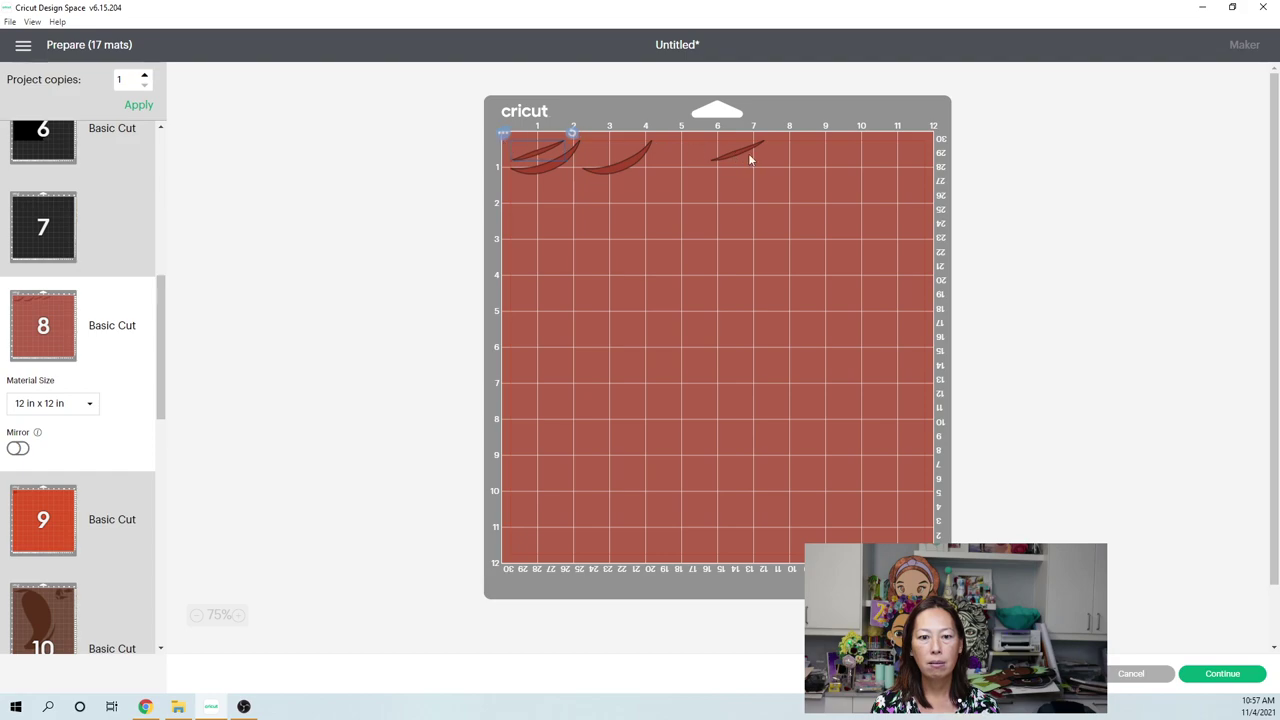
{"action": "left_click_drag", "start_coordinate": [636, 149], "coordinate": [565, 142]}
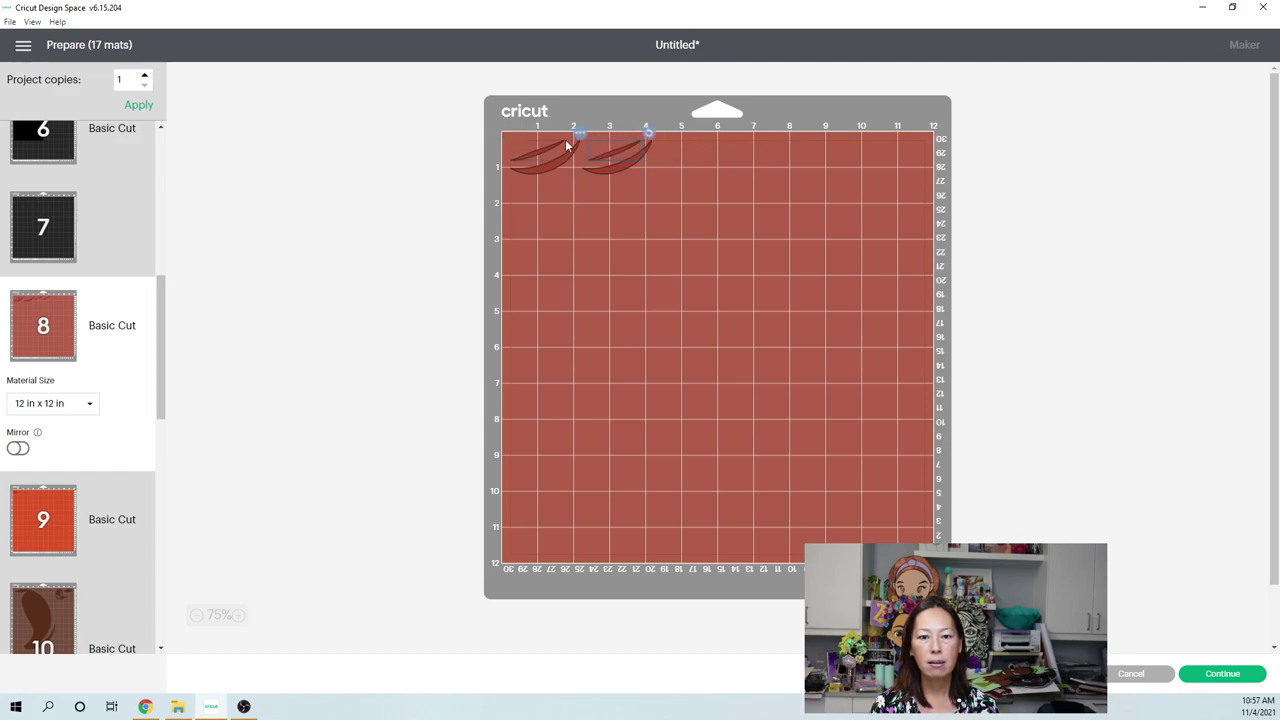
- On mat 10, rotate the large dark brown hair piece and place it in the mat's upper corner so it ends above the 12-inch line
{"action": "left_click", "coordinate": [45, 519]}
{"action": "scroll", "coordinate": [45, 519], "scroll_direction": "down", "scroll_amount": 2}
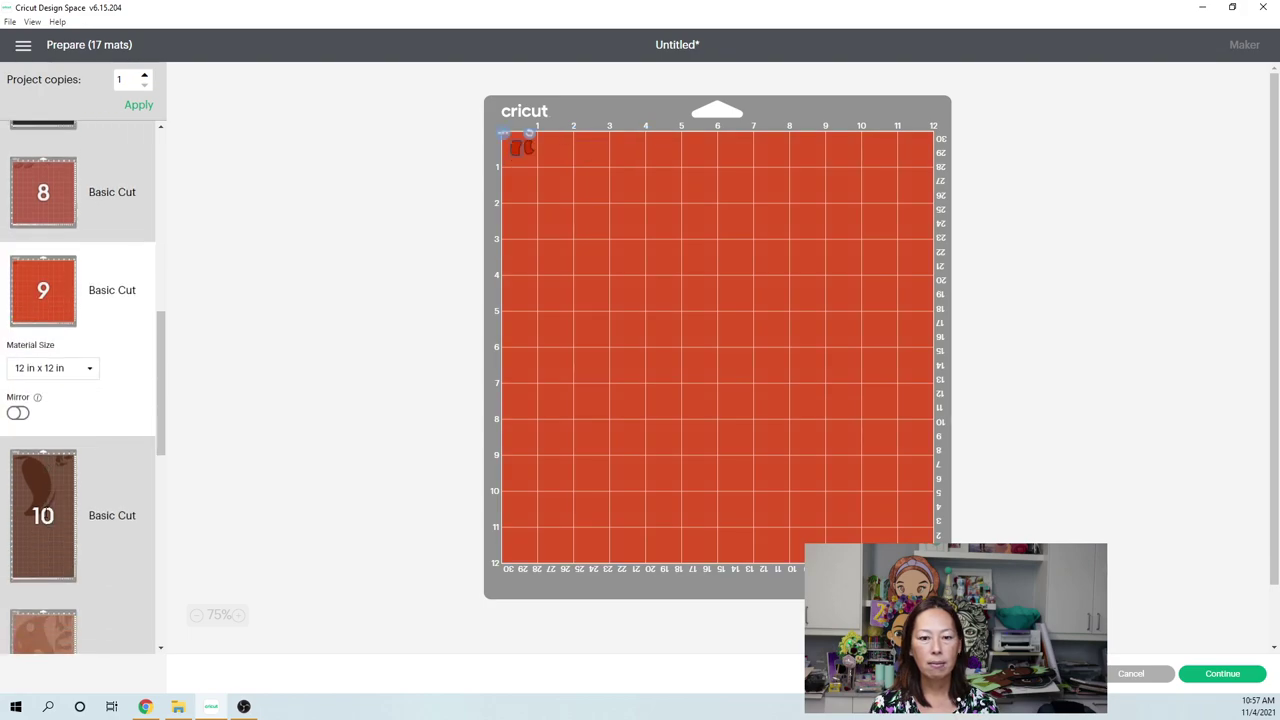
{"action": "left_click", "coordinate": [104, 492]}
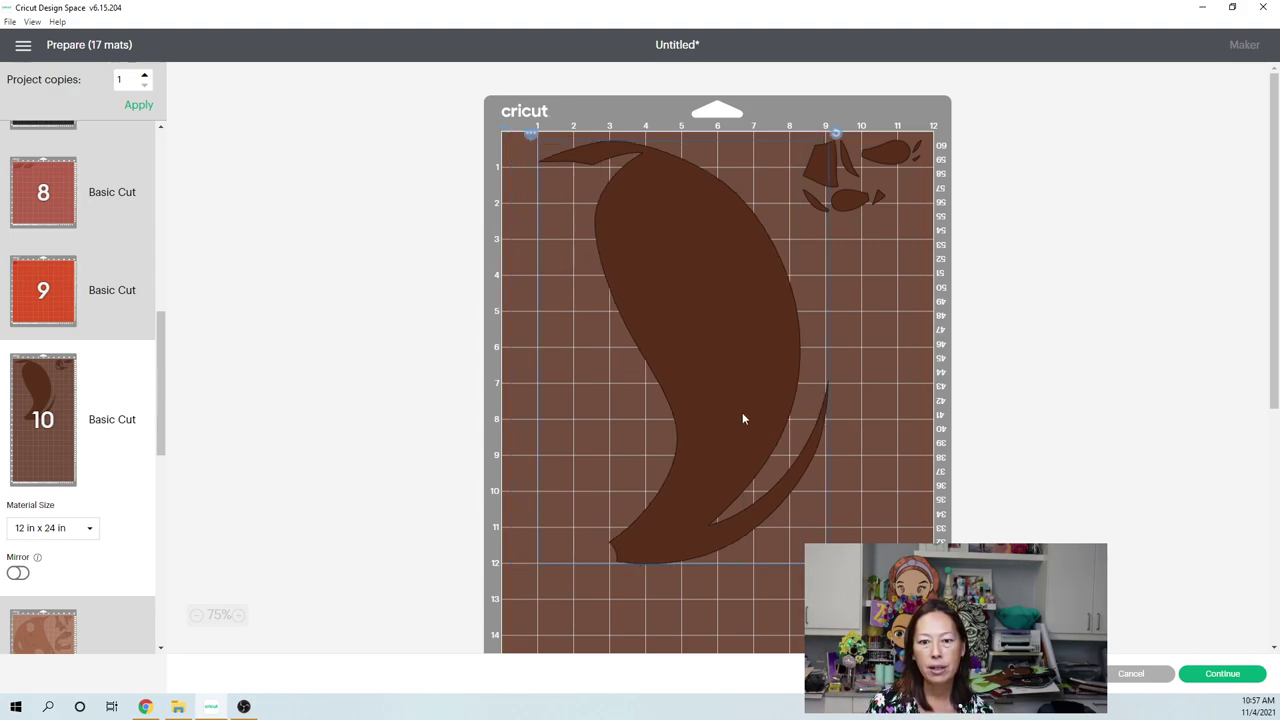
{"action": "left_click_drag", "start_coordinate": [742, 419], "coordinate": [782, 419]}
{"action": "left_click_drag", "start_coordinate": [845, 137], "coordinate": [766, 96]}
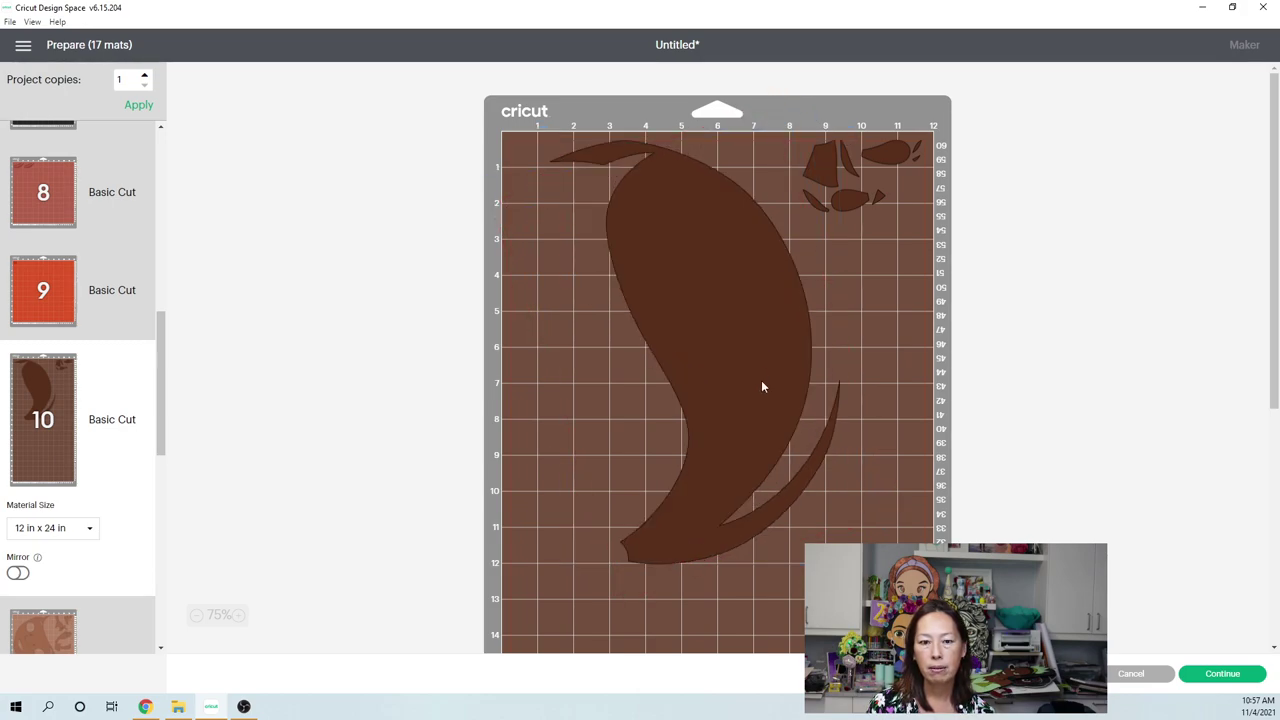
{"action": "left_click_drag", "start_coordinate": [774, 419], "coordinate": [714, 343]}
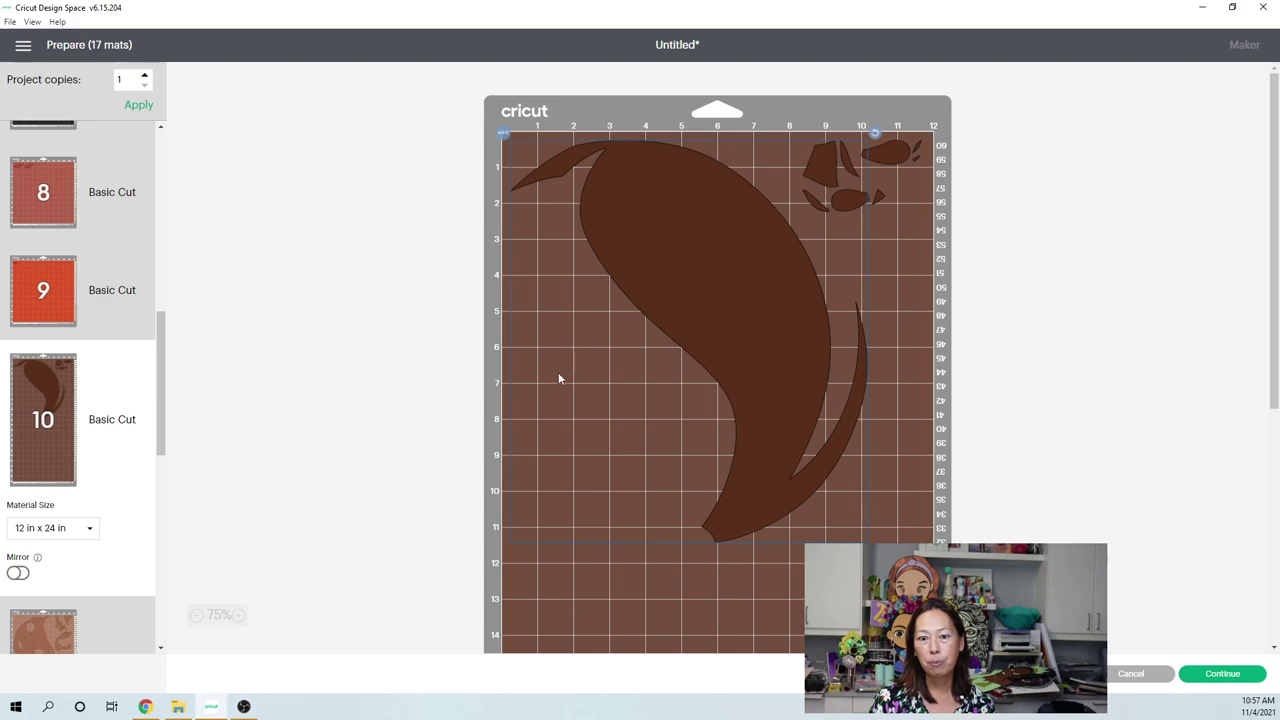
{"action": "scroll", "coordinate": [559, 378], "scroll_direction": "down", "scroll_amount": 5}
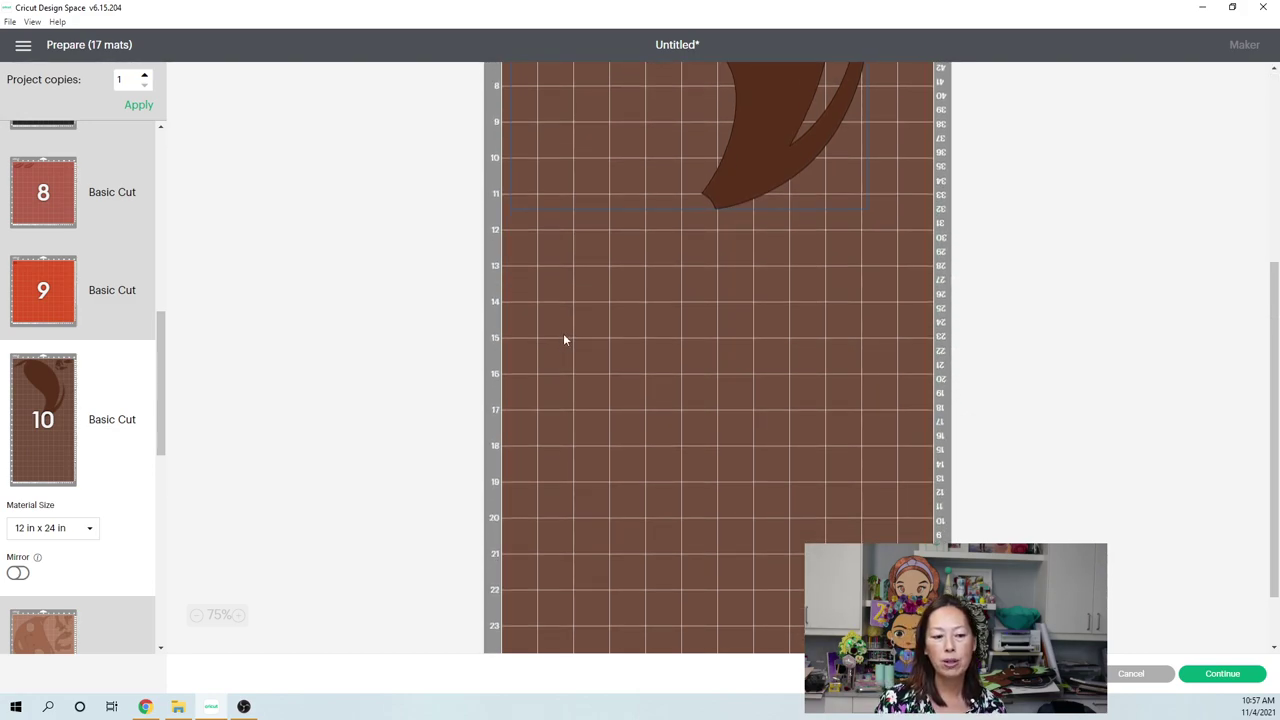
{"action": "scroll", "coordinate": [571, 337], "scroll_direction": "down", "scroll_amount": 2}
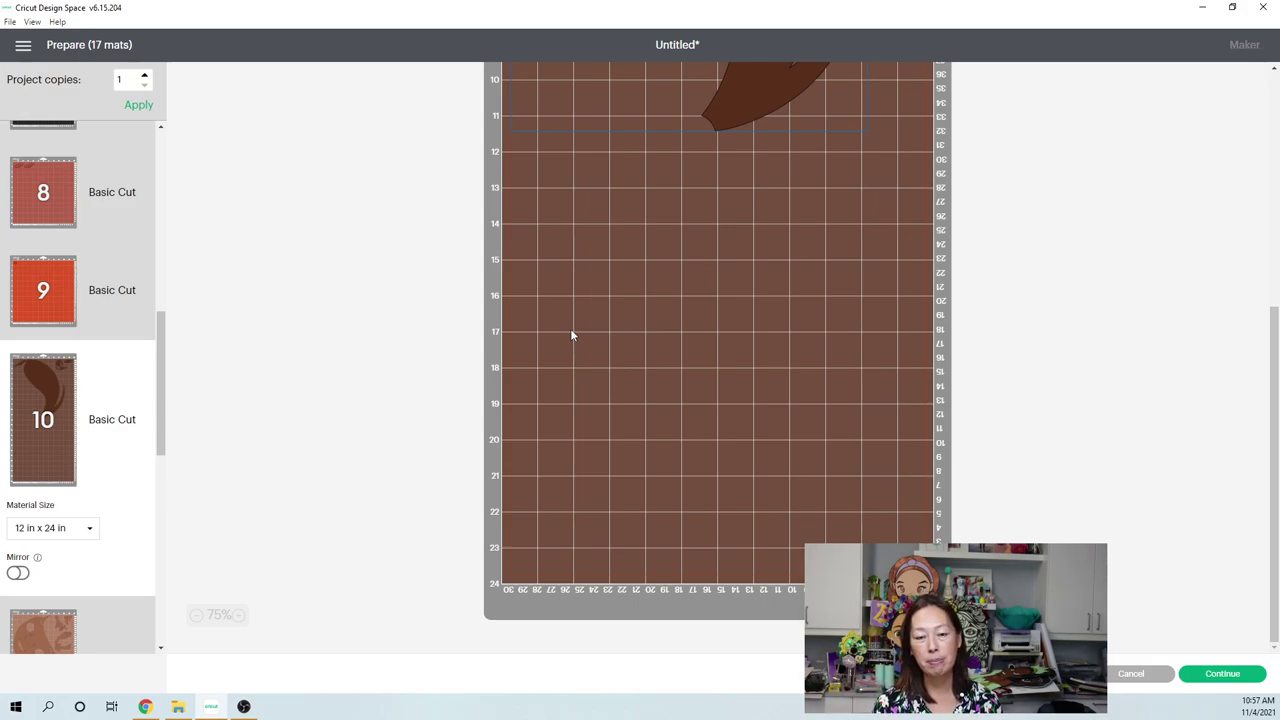
{"action": "scroll", "coordinate": [670, 281], "scroll_direction": "up", "scroll_amount": 5}
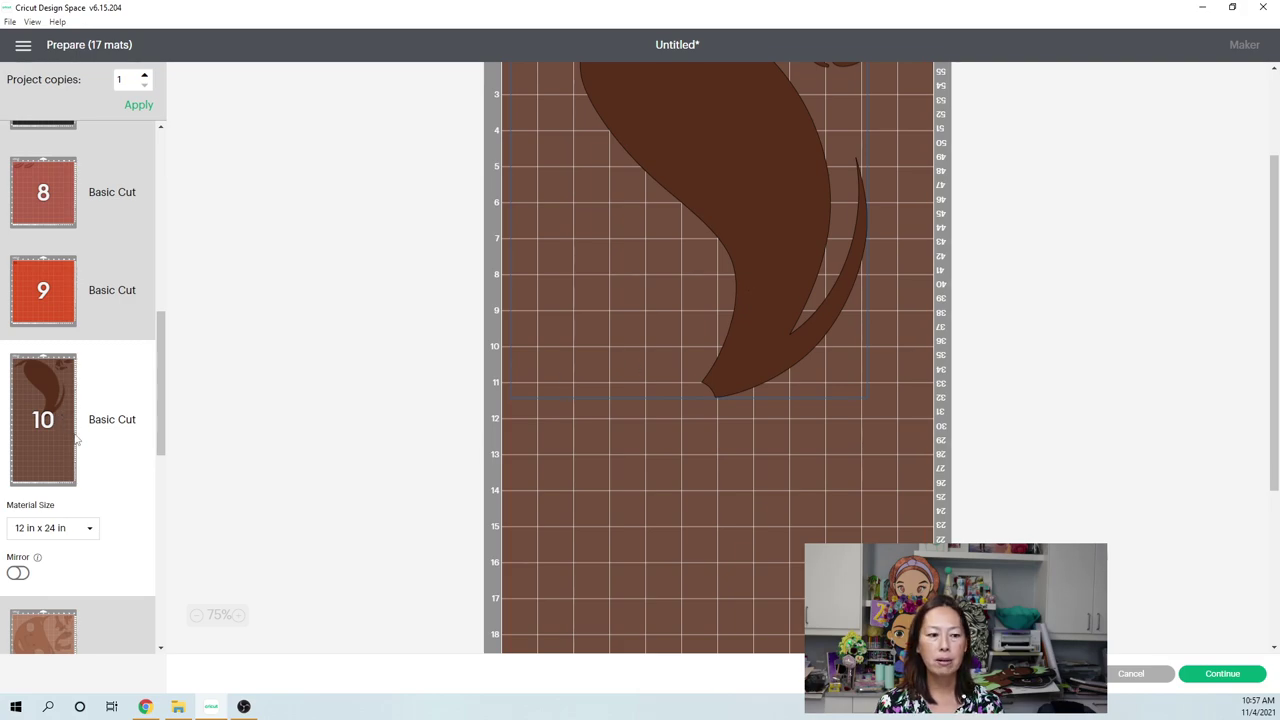
- On mat 11, rotate the large brown face piece to lie more horizontally and place it against the mat's left edge above the 12-inch line
{"action": "scroll", "coordinate": [50, 435], "scroll_direction": "down", "scroll_amount": 2}
{"action": "left_click", "coordinate": [35, 452]}
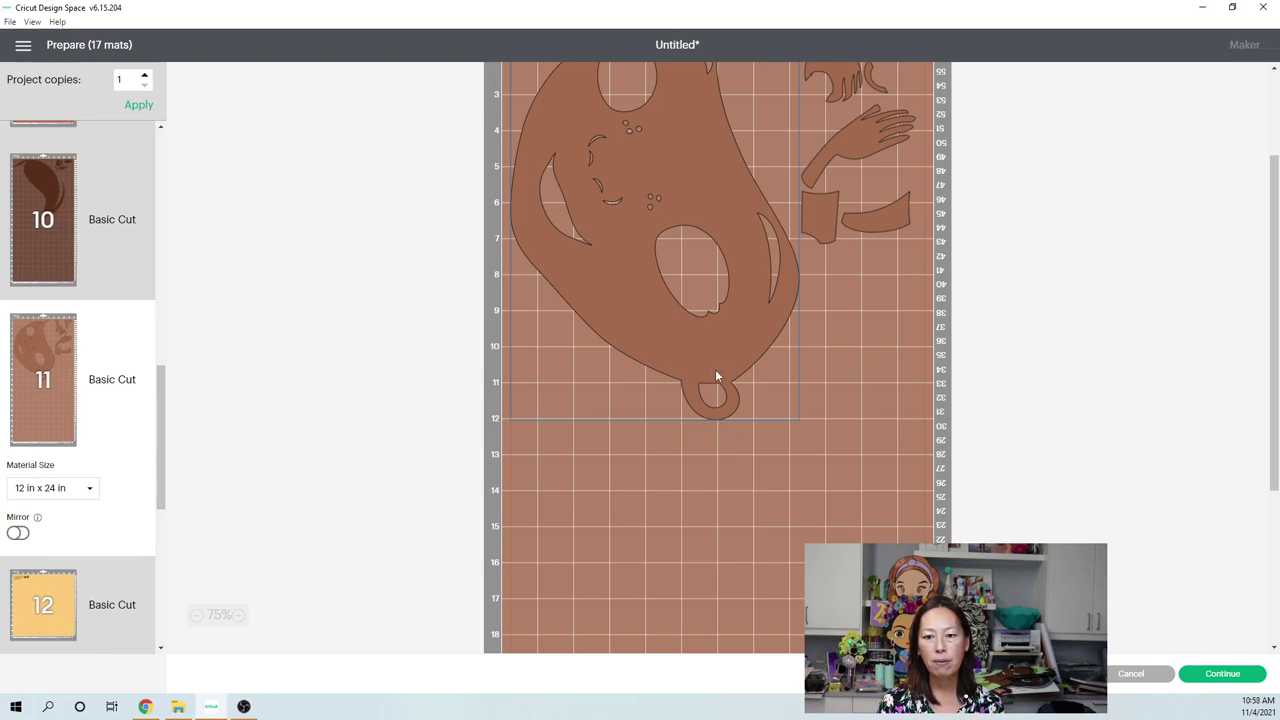
{"action": "scroll", "coordinate": [760, 390], "scroll_direction": "up", "scroll_amount": 3}
{"action": "left_click_drag", "start_coordinate": [770, 443], "coordinate": [786, 443]}
{"action": "left_click_drag", "start_coordinate": [822, 122], "coordinate": [789, 135]}
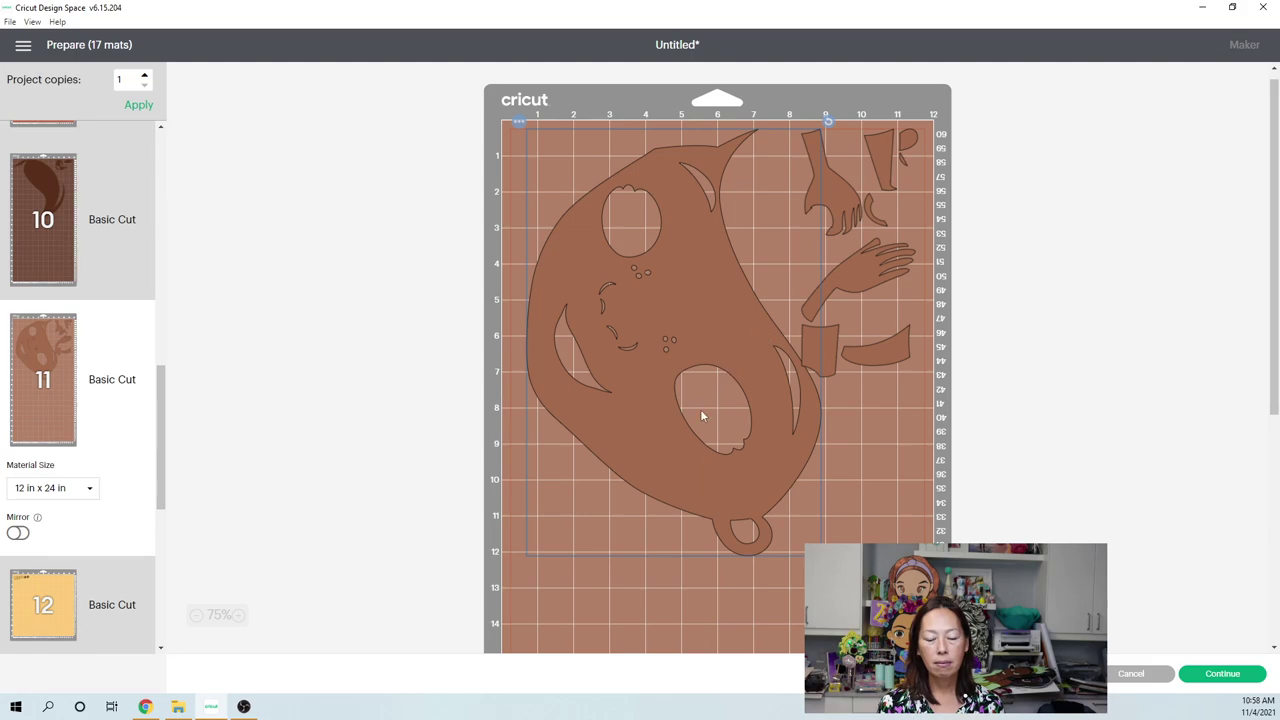
{"action": "left_click_drag", "start_coordinate": [719, 436], "coordinate": [745, 437]}
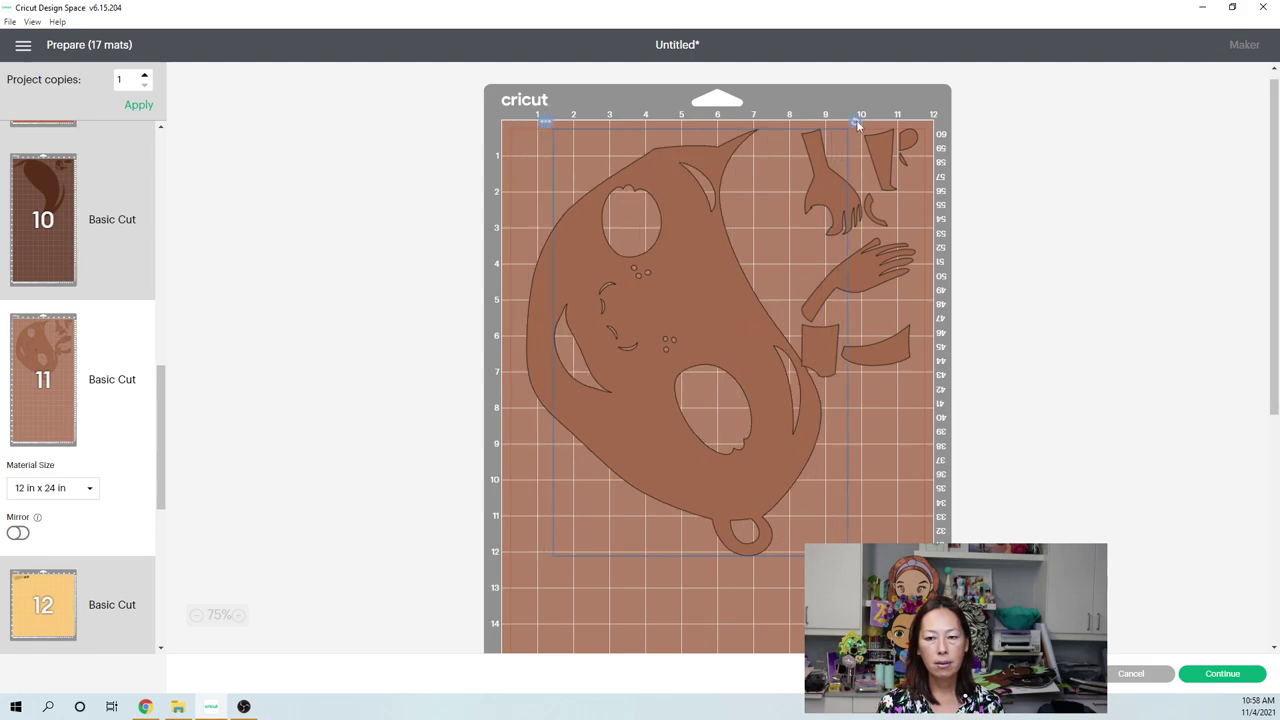
{"action": "left_click_drag", "start_coordinate": [855, 123], "coordinate": [728, 175]}
{"action": "left_click", "coordinate": [669, 256]}
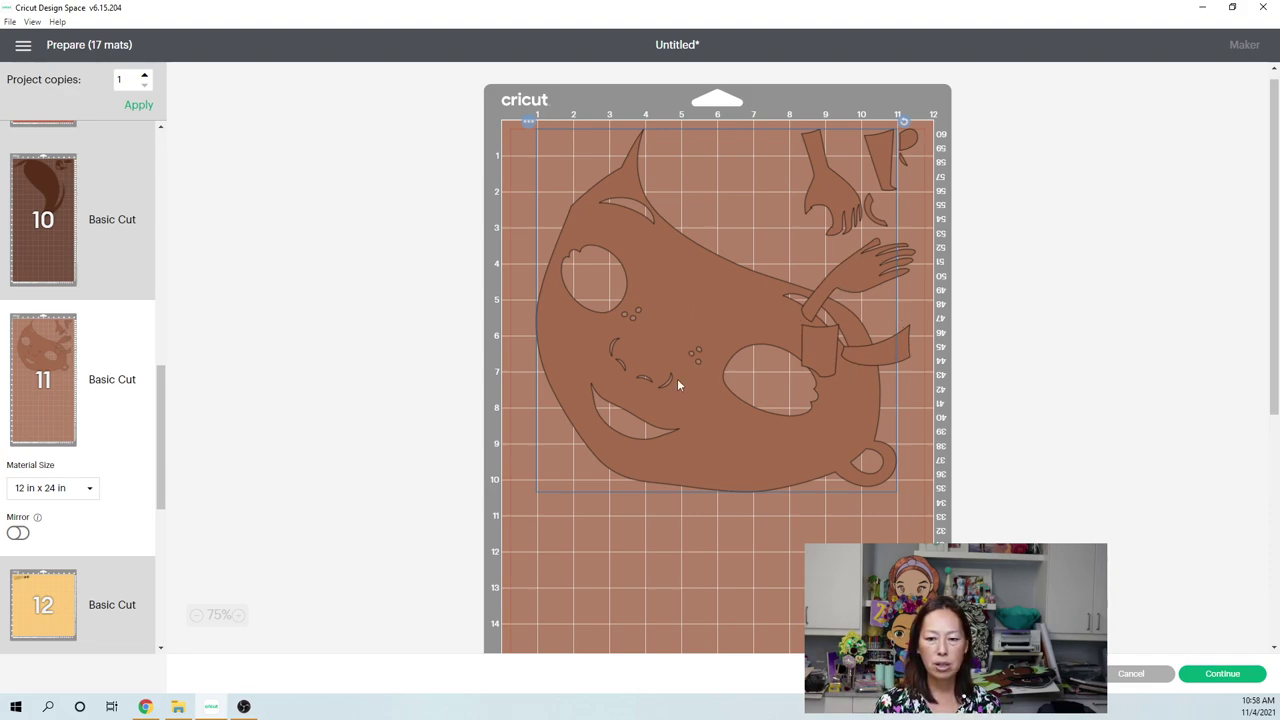
{"action": "left_click_drag", "start_coordinate": [590, 360], "coordinate": [537, 388]}
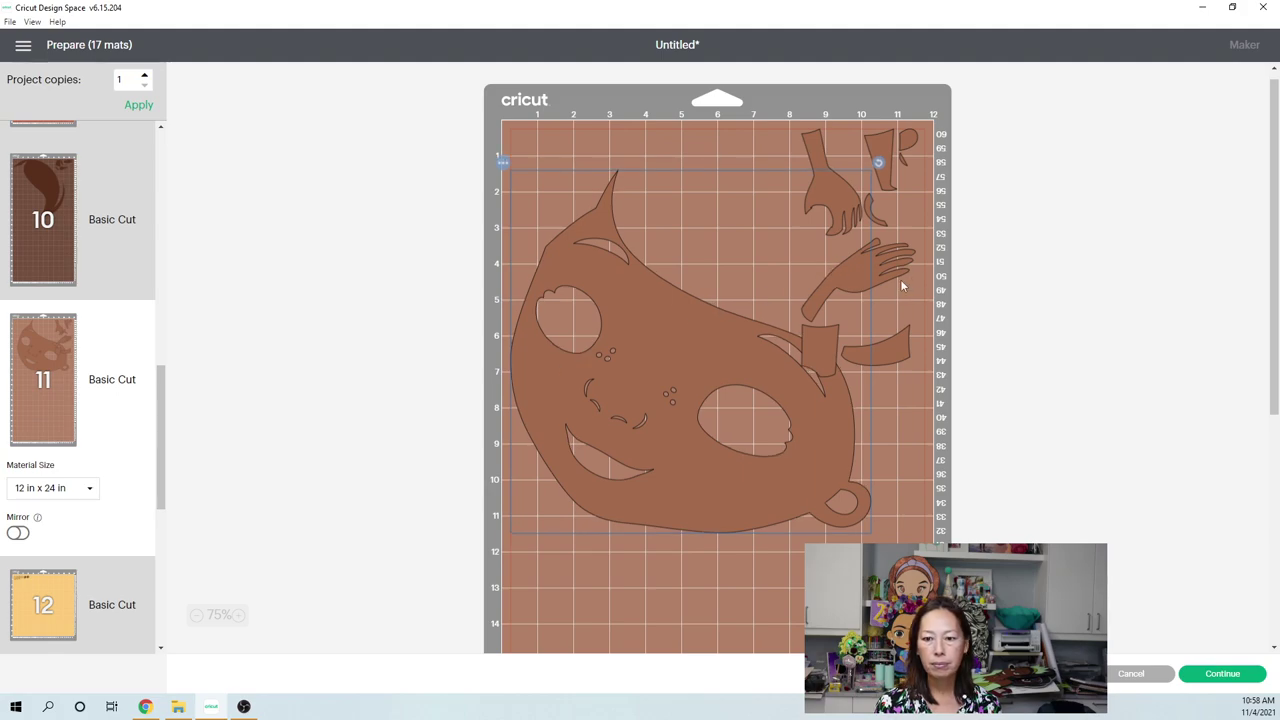
- Move the small rectangular skin piece into the face's larger eye opening, and the curved strip and one hand into the space above the face
{"action": "left_click", "coordinate": [813, 342]}
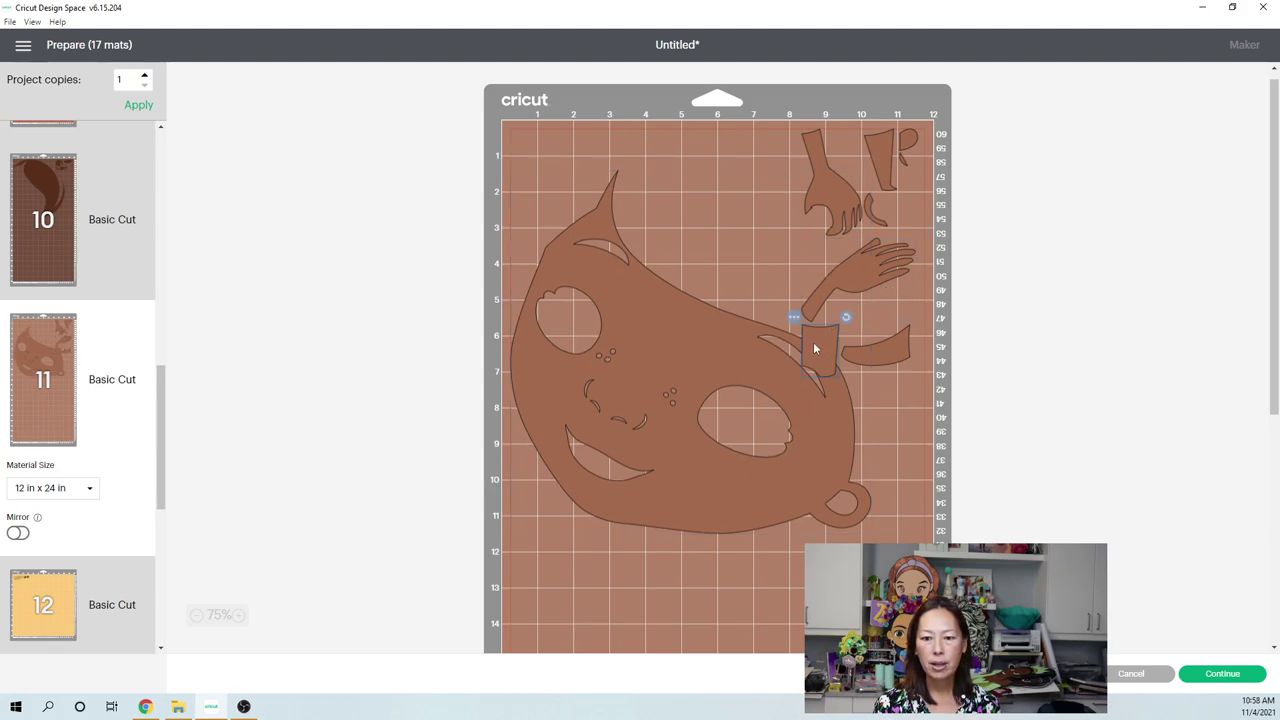
{"action": "left_click_drag", "start_coordinate": [792, 370], "coordinate": [719, 438]}
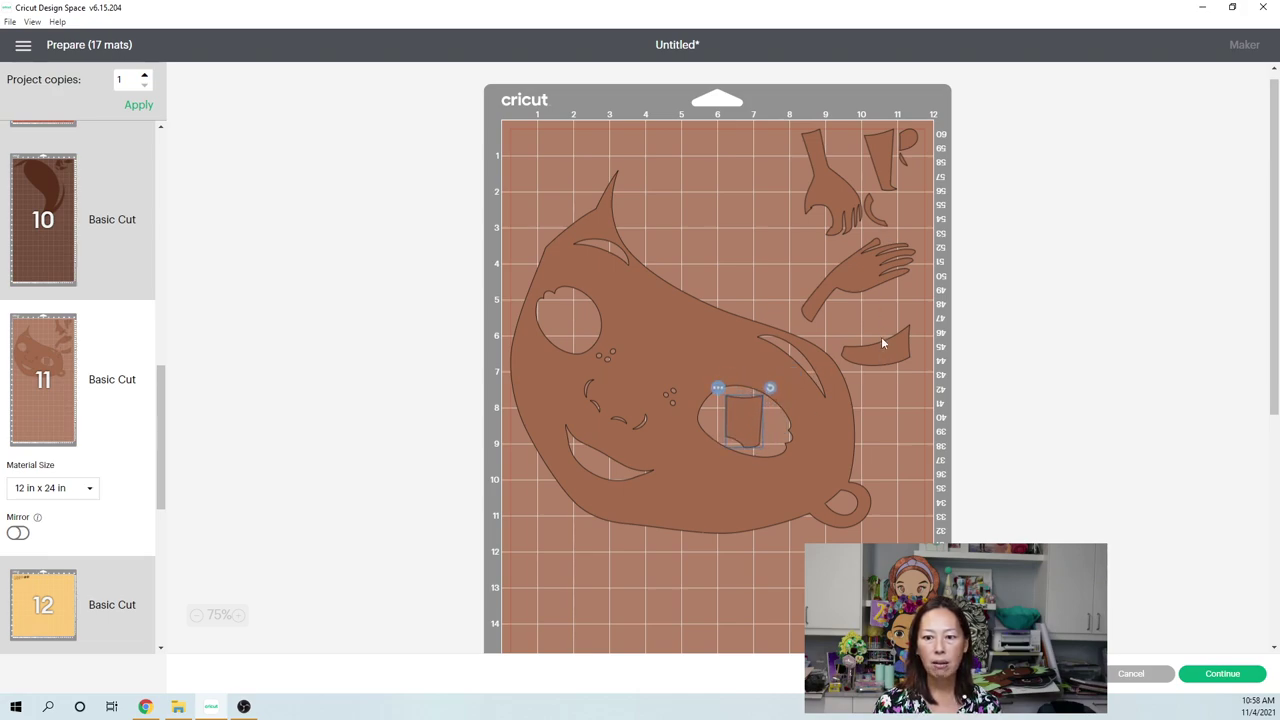
{"action": "left_click_drag", "start_coordinate": [858, 350], "coordinate": [528, 150]}
{"action": "left_click_drag", "start_coordinate": [840, 185], "coordinate": [665, 182]}
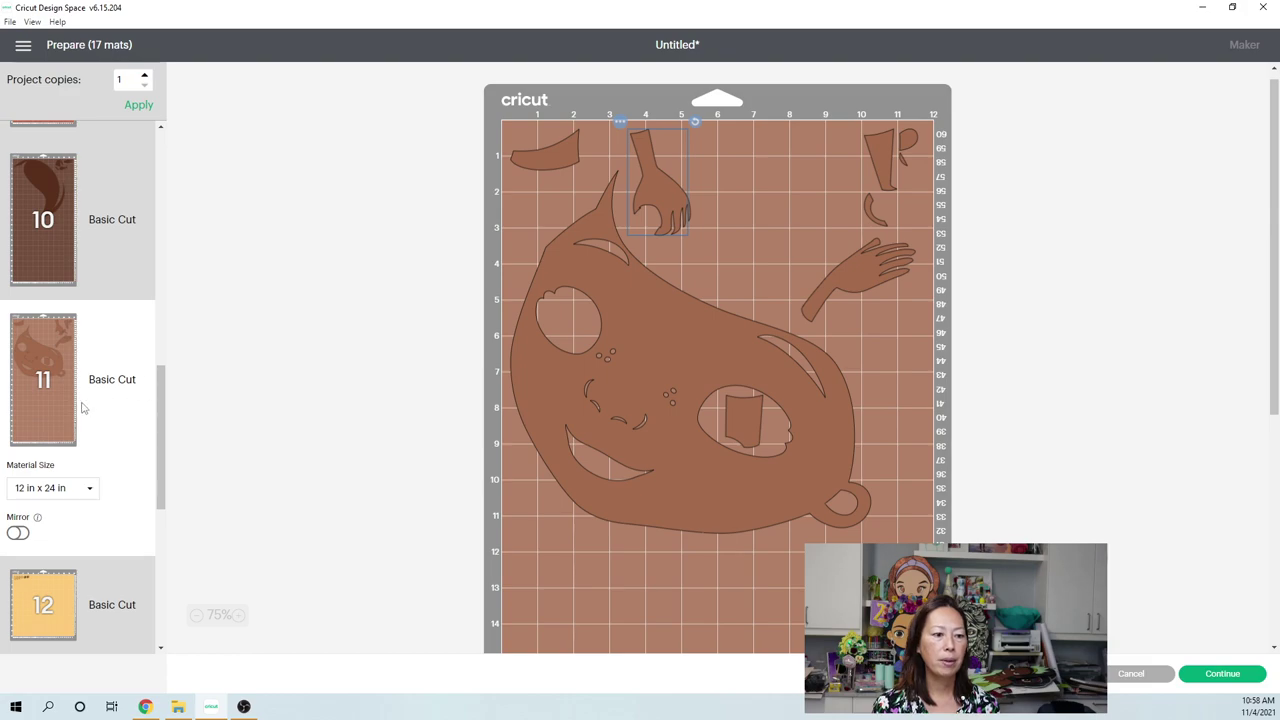
- Examine the piece layouts on the remaining pink and purple mats 17, 16 and 14
{"action": "scroll", "coordinate": [85, 410], "scroll_direction": "down", "scroll_amount": 5}
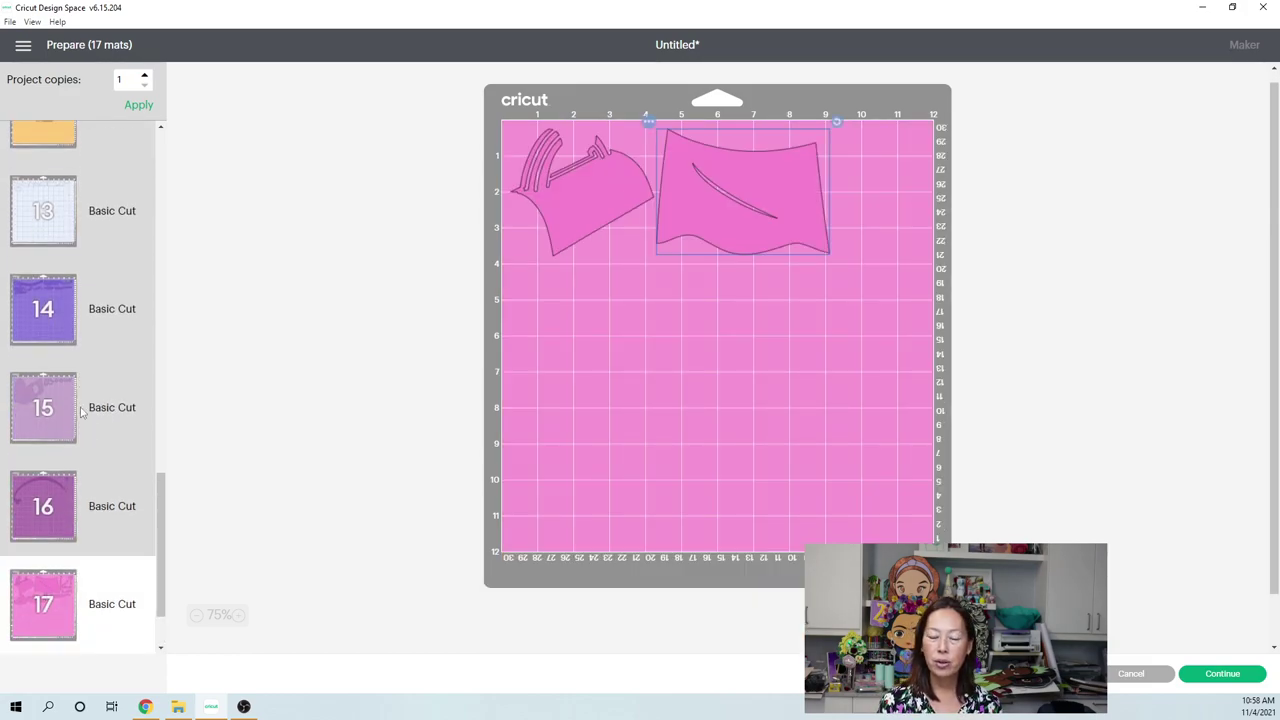
{"action": "left_click", "coordinate": [43, 497]}
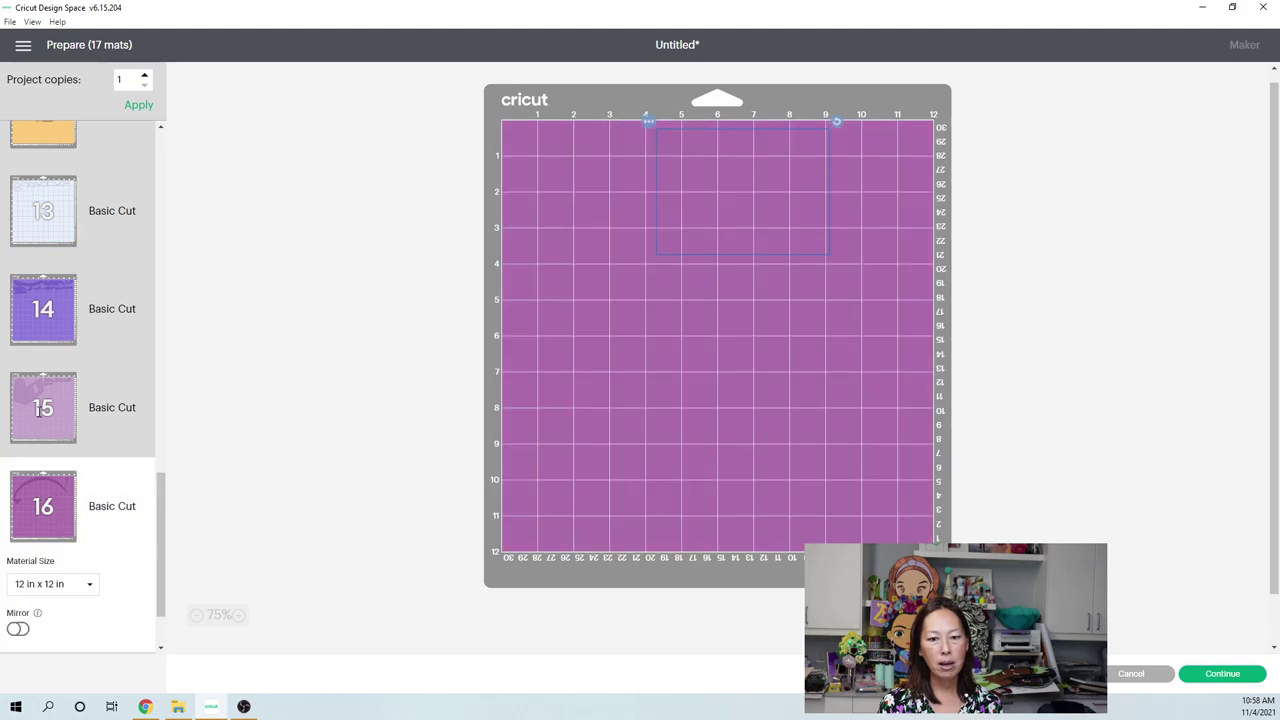
{"action": "left_click", "coordinate": [44, 334]}
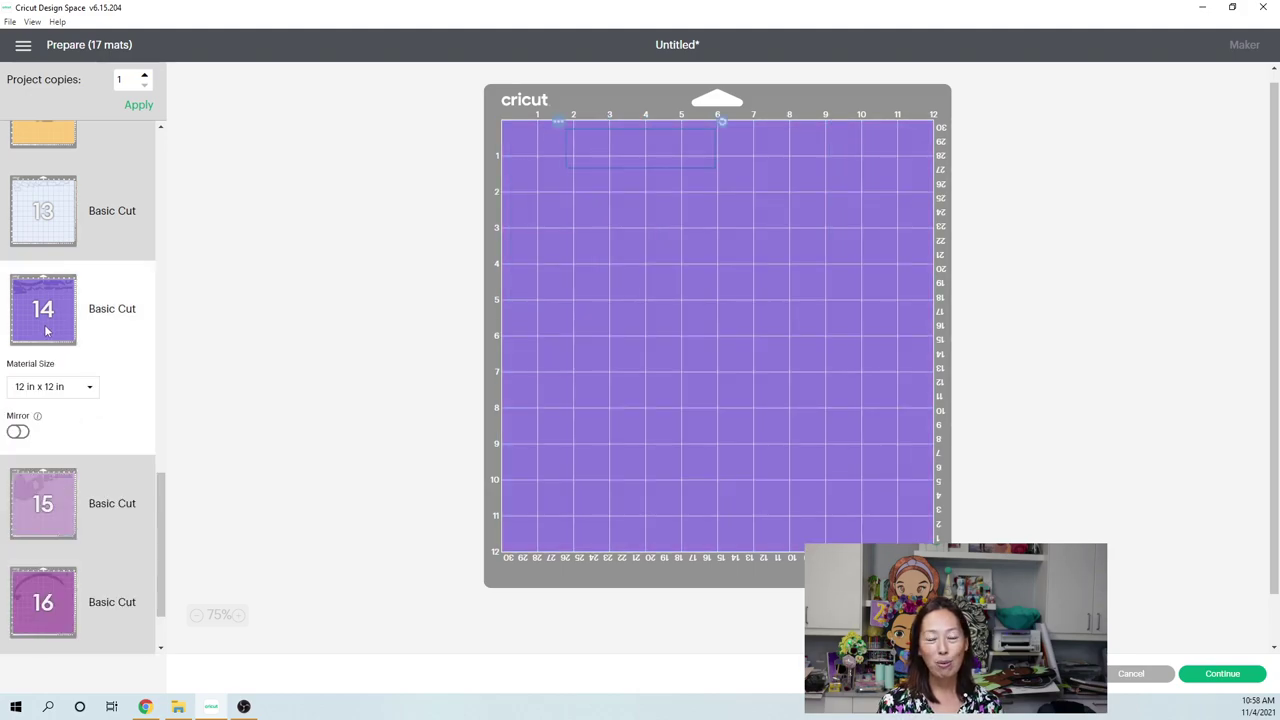